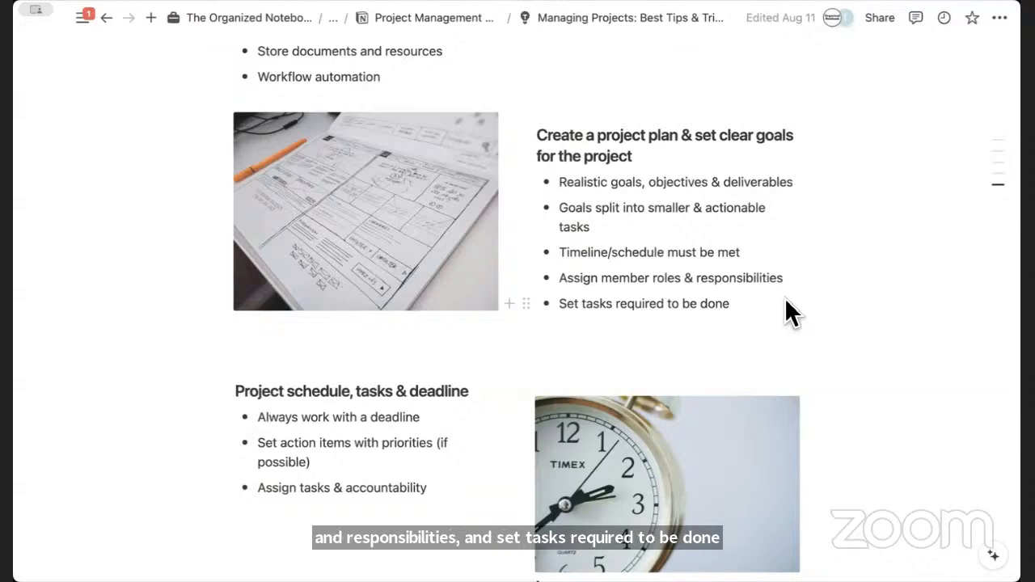
Read the tips on project planning, deadlines, team communication and choosing a management tool on the Managing Projects page
scroll(788, 328, "down", 4)
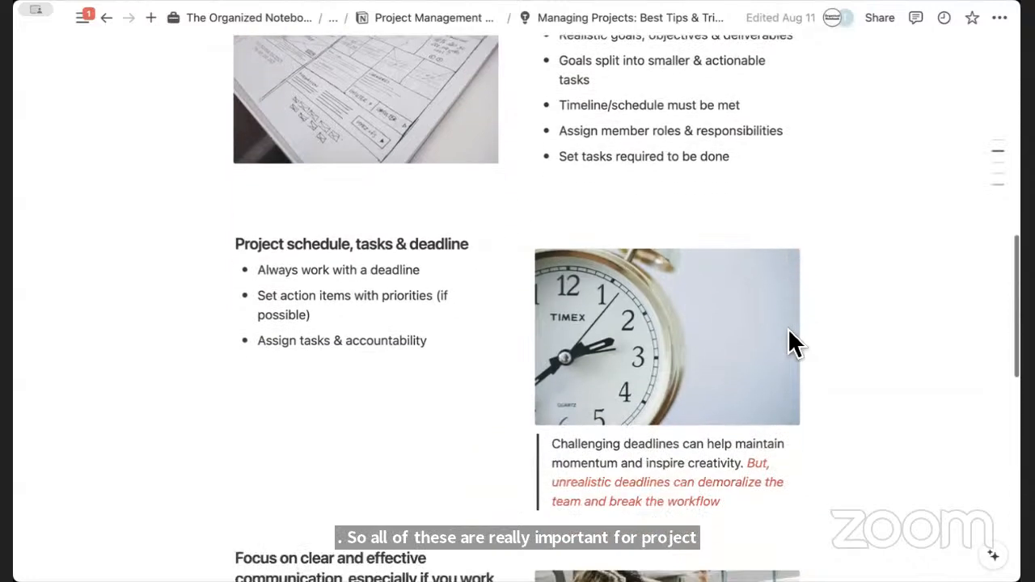
scroll(788, 328, "down", 1)
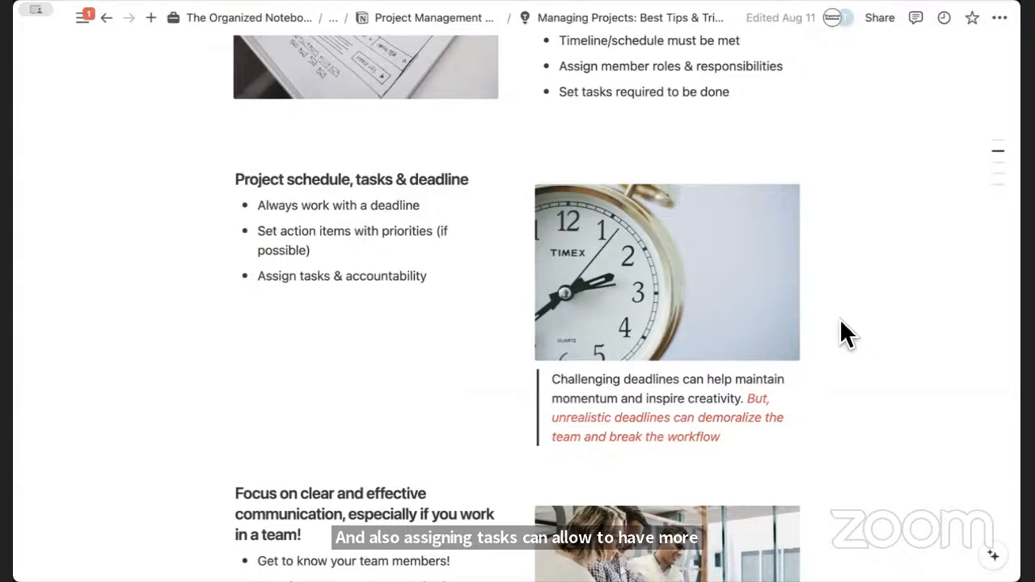
scroll(763, 457, "down", 2)
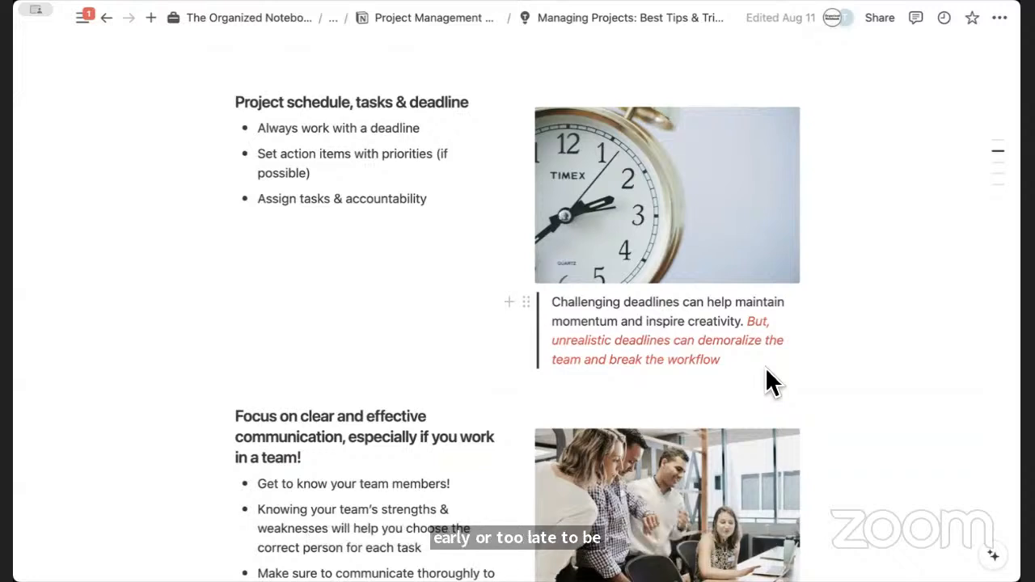
scroll(765, 383, "down", 5)
scroll(765, 367, "down", 1)
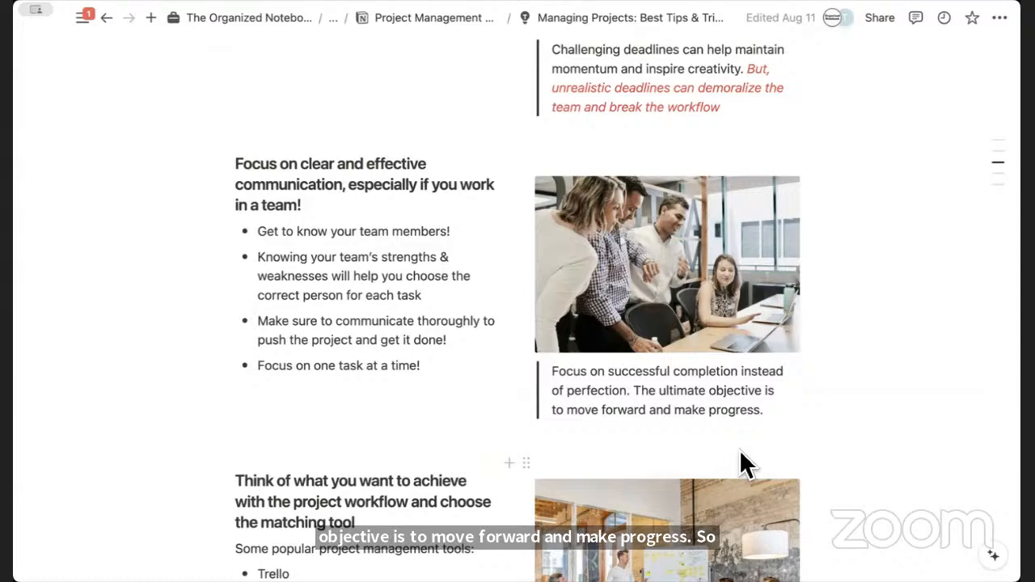
scroll(493, 428, "down", 3)
scroll(491, 417, "down", 3)
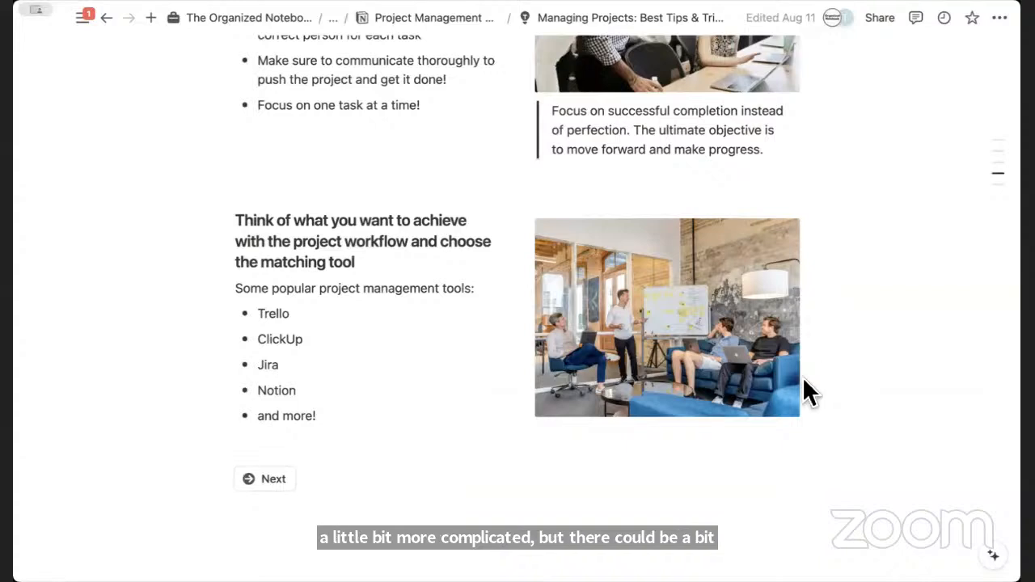
Go on to the Why Notion as a Project Manager? page and examine its Kanban Board and Gantt Chart sections
left_click(265, 478)
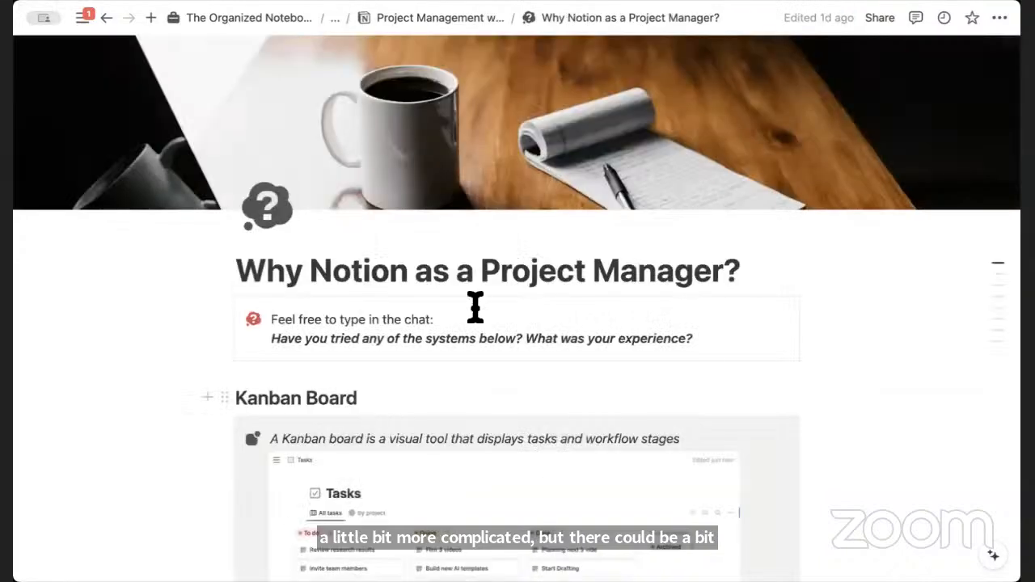
scroll(481, 307, "down", 2)
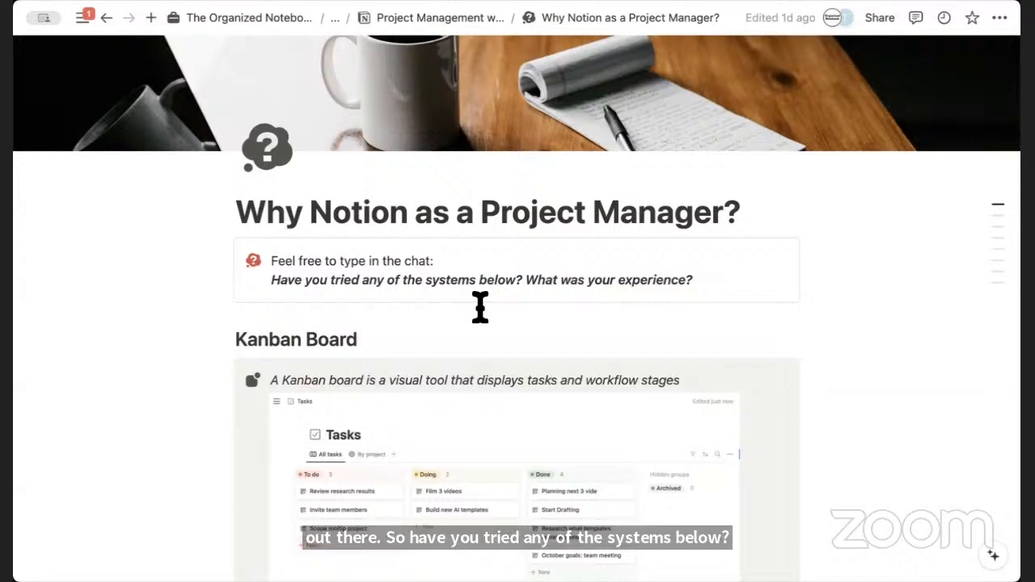
scroll(480, 307, "down", 2)
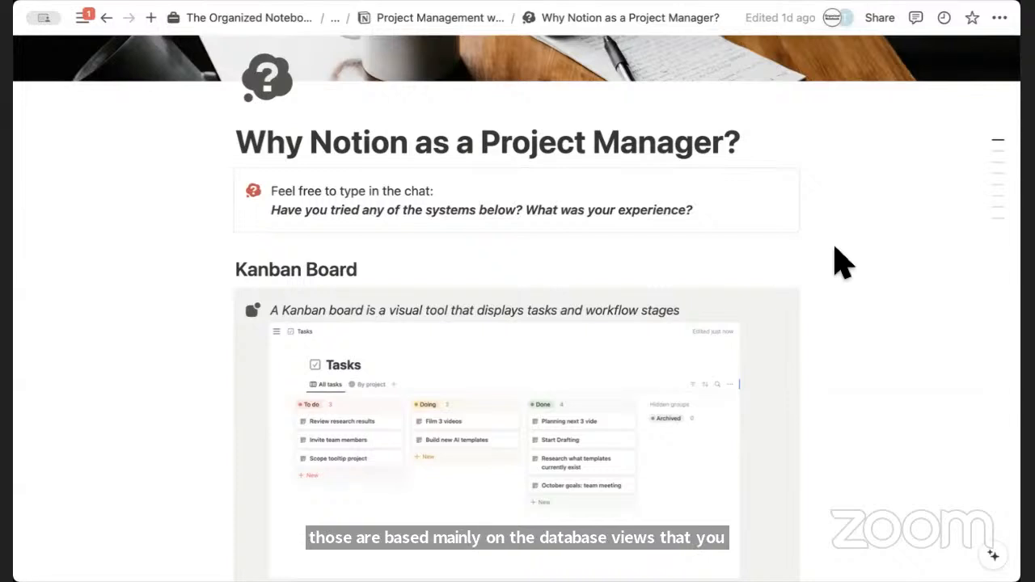
scroll(773, 245, "down", 3)
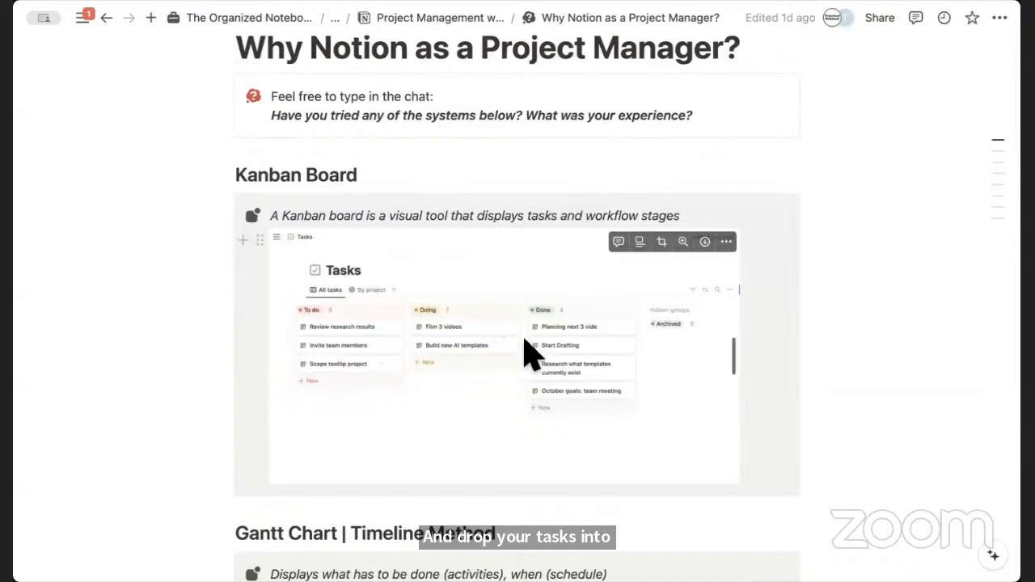
scroll(747, 317, "down", 5)
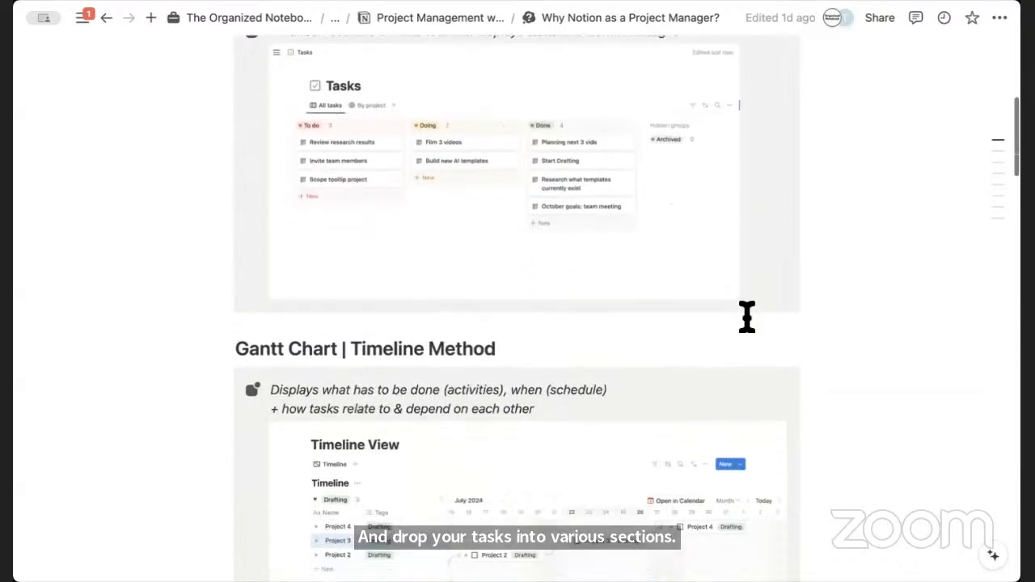
scroll(747, 316, "down", 4)
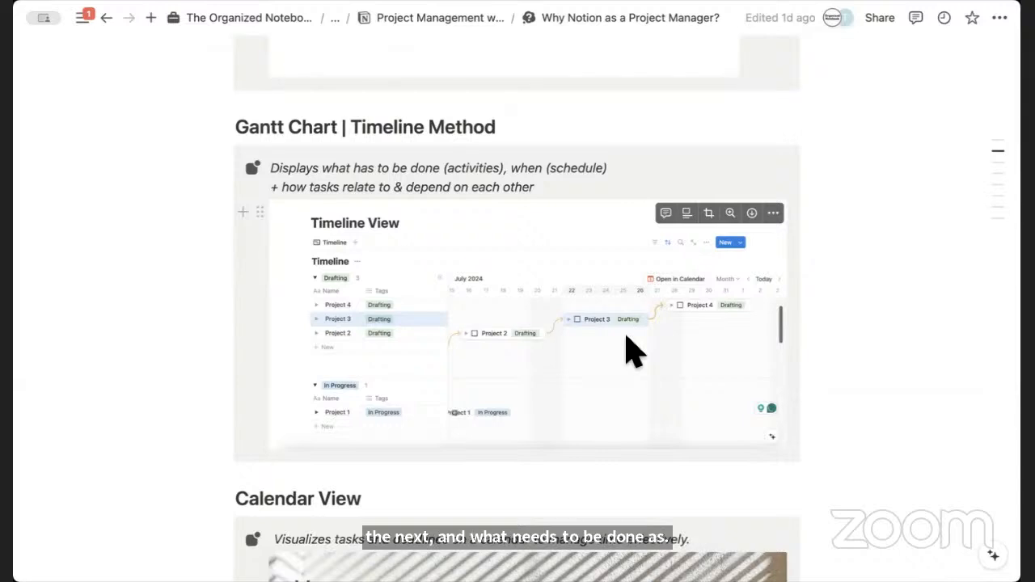
Examine the Calendar View, Table or List View and Chart View examples
scroll(726, 376, "down", 5)
scroll(726, 376, "down", 4)
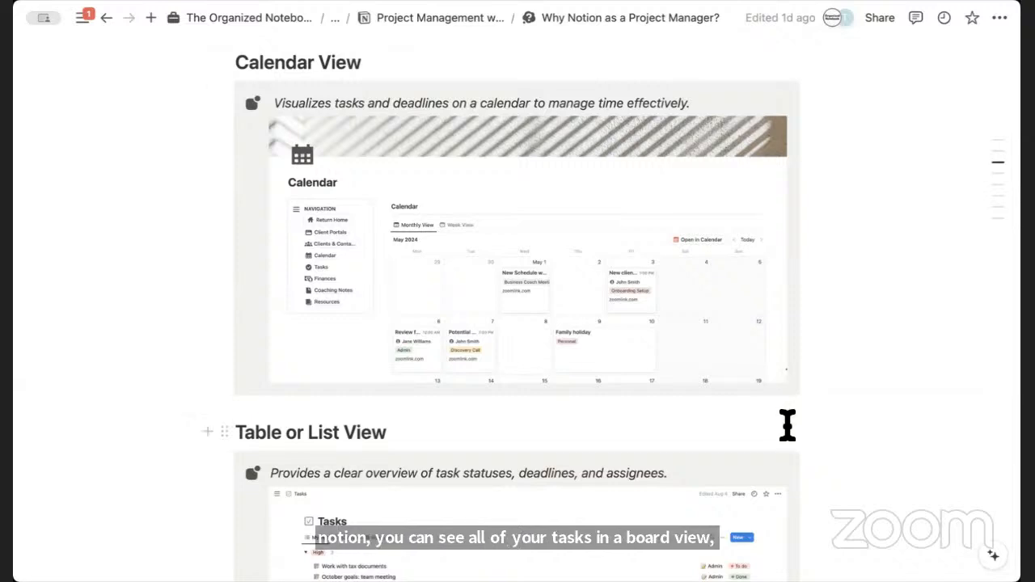
scroll(788, 425, "down", 5)
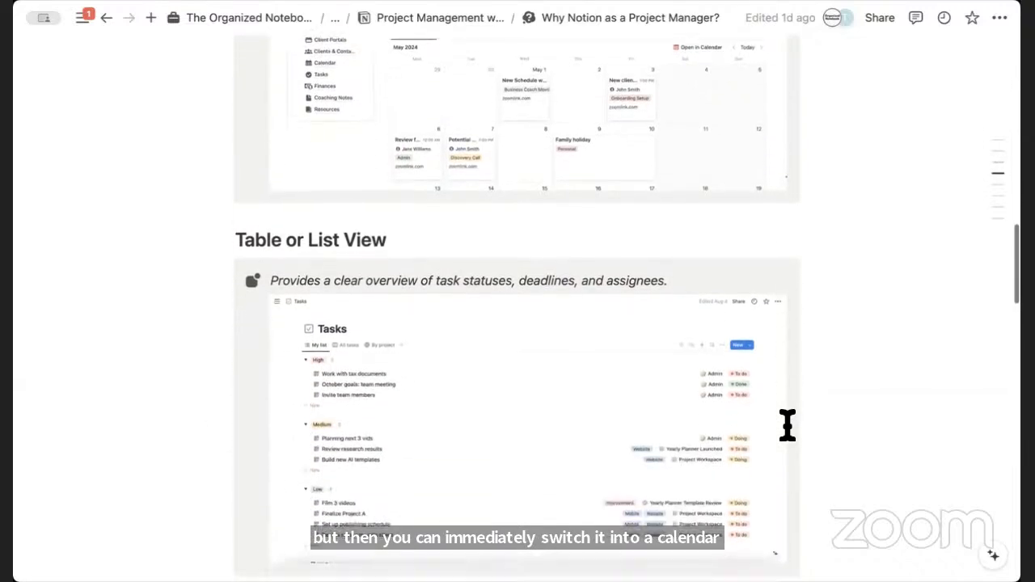
scroll(788, 428, "down", 2)
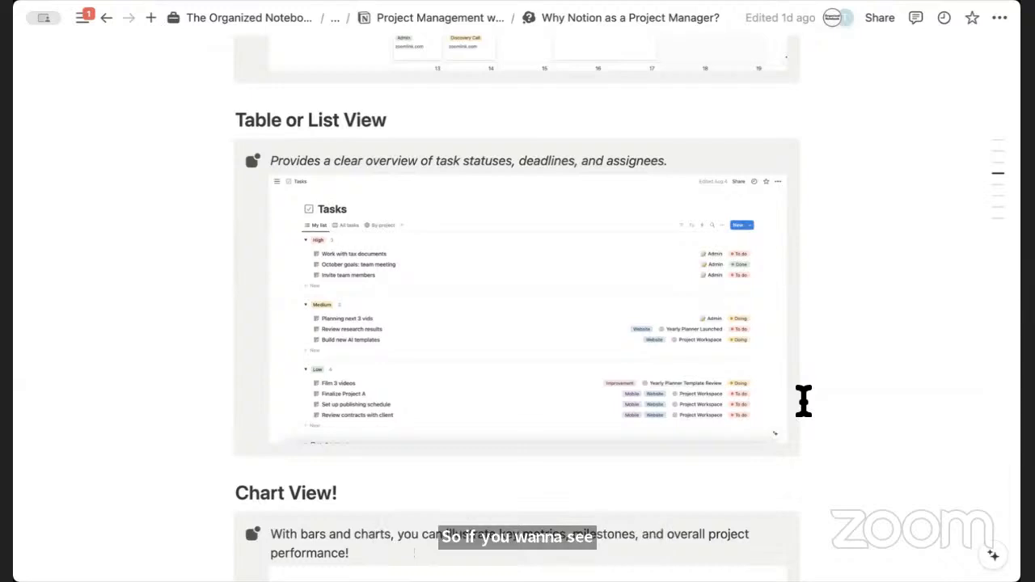
scroll(803, 401, "down", 5)
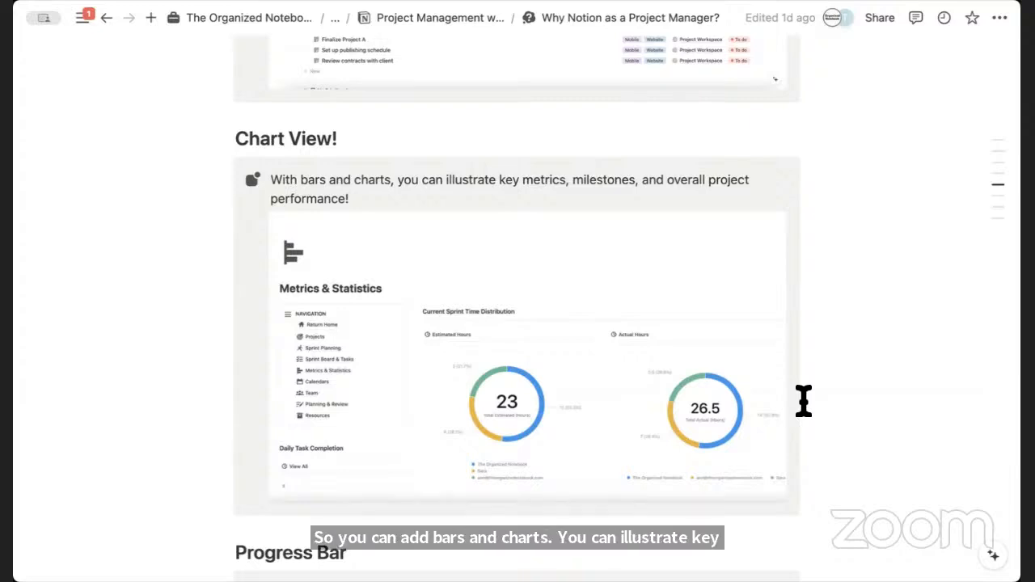
scroll(803, 401, "down", 5)
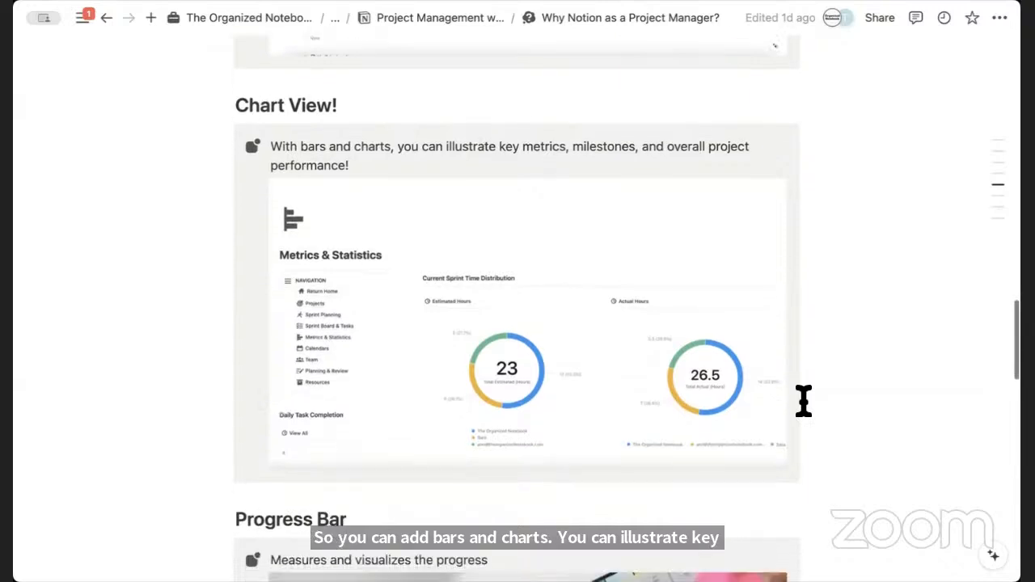
Read the Progress Bar and Sprints sections and the list of functions to vote on for the template
scroll(803, 402, "down", 1)
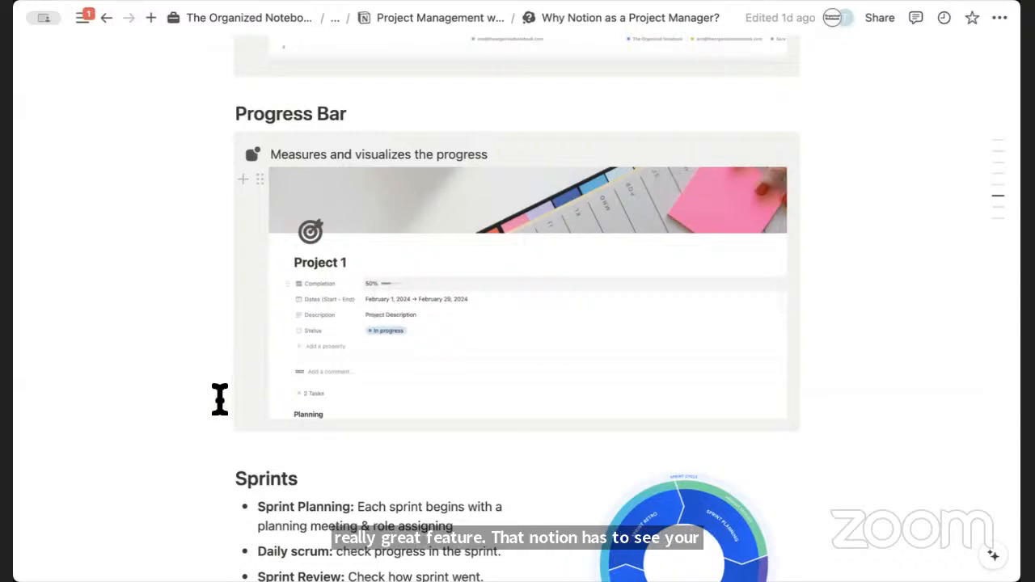
scroll(219, 399, "down", 1)
scroll(219, 399, "down", 5)
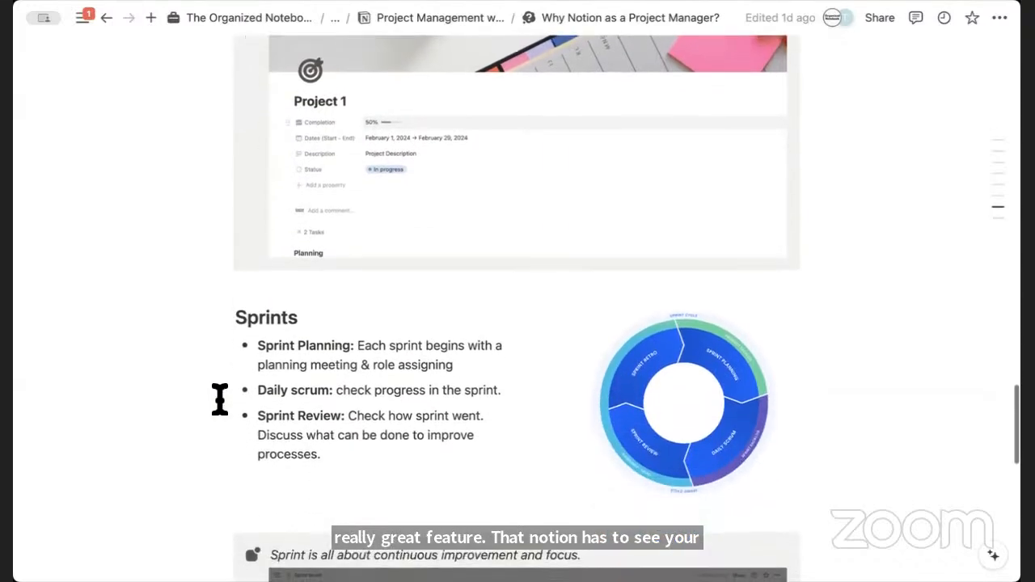
scroll(220, 399, "down", 4)
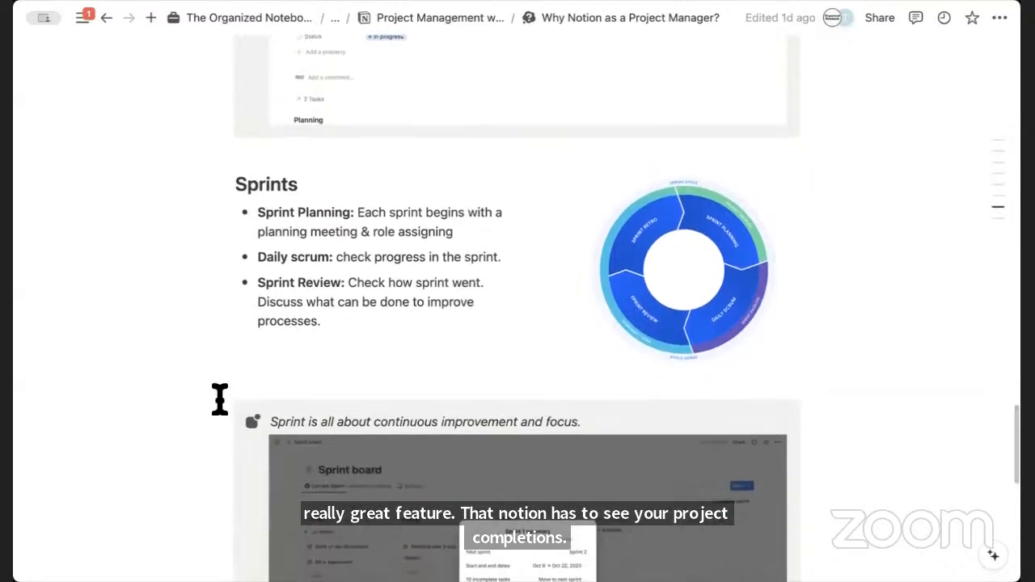
scroll(220, 397, "down", 1)
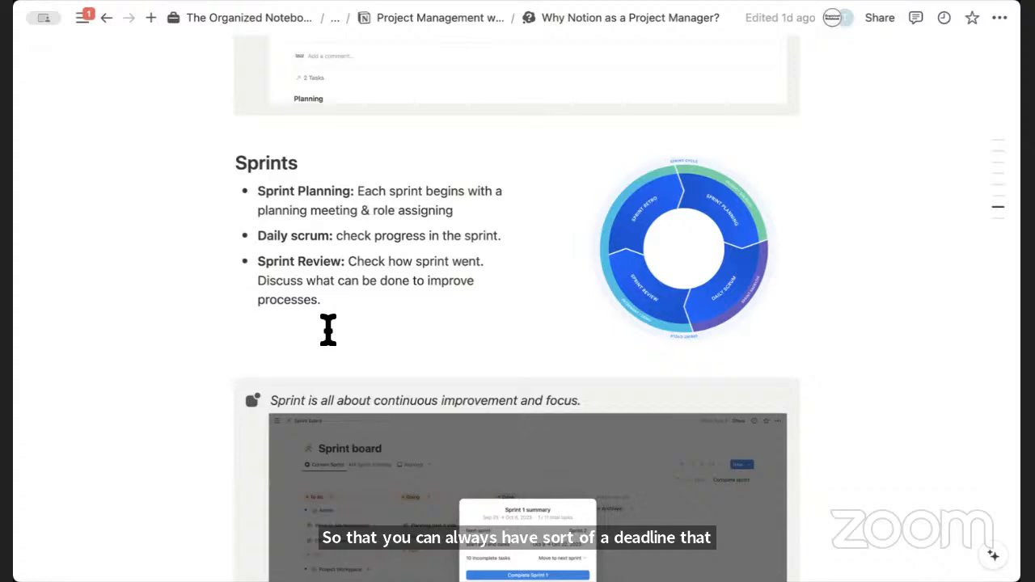
scroll(327, 329, "down", 5)
scroll(327, 329, "up", 1)
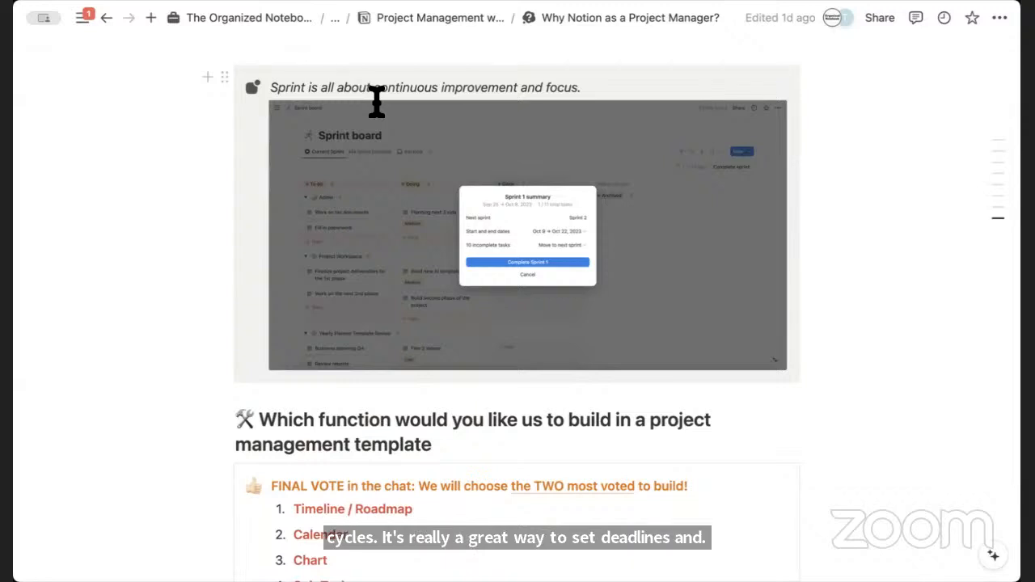
scroll(378, 105, "down", 5)
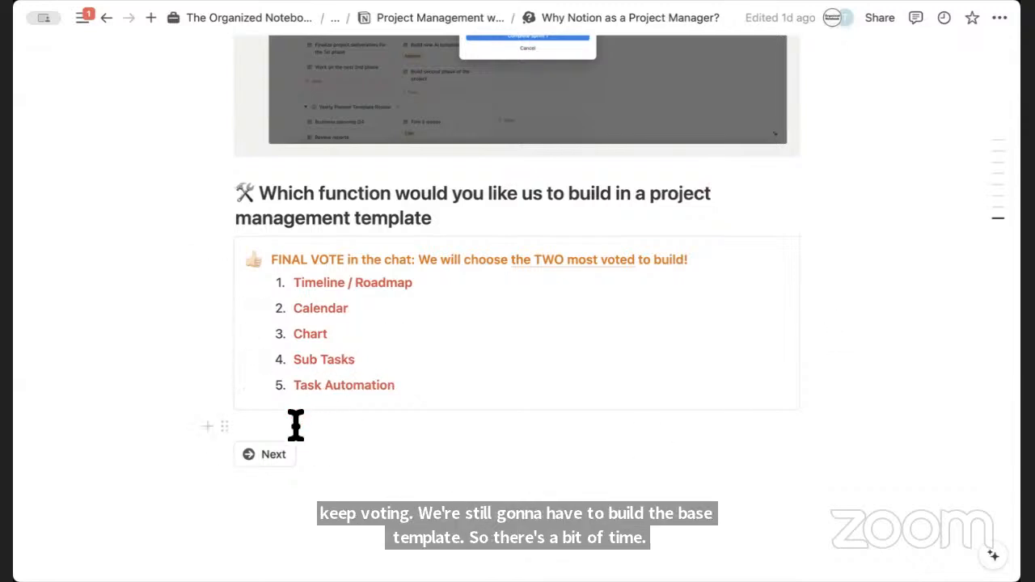
Go on to the Let's Build! page and look over its linked pages and template offers
left_click(273, 455)
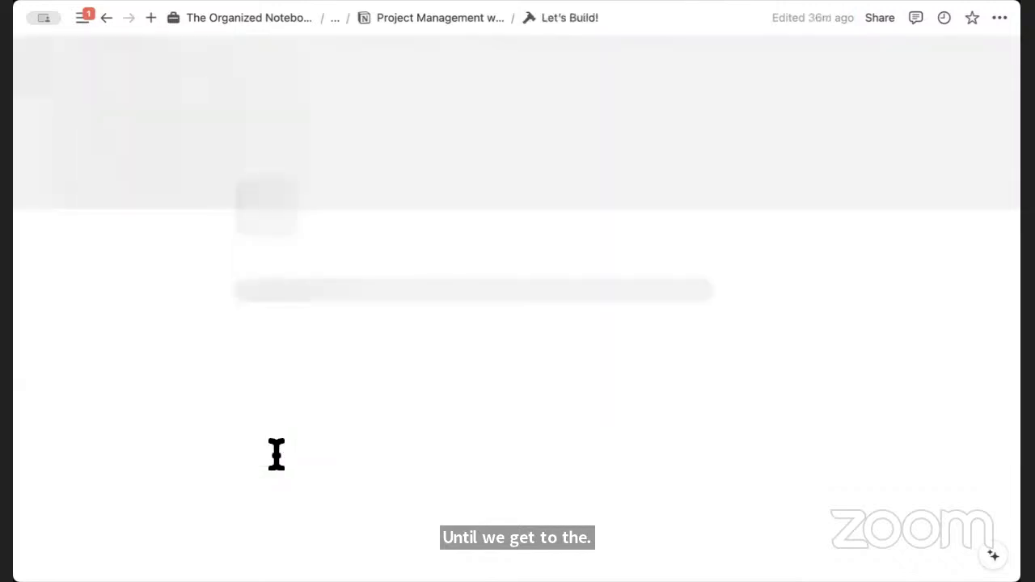
scroll(742, 362, "down", 3)
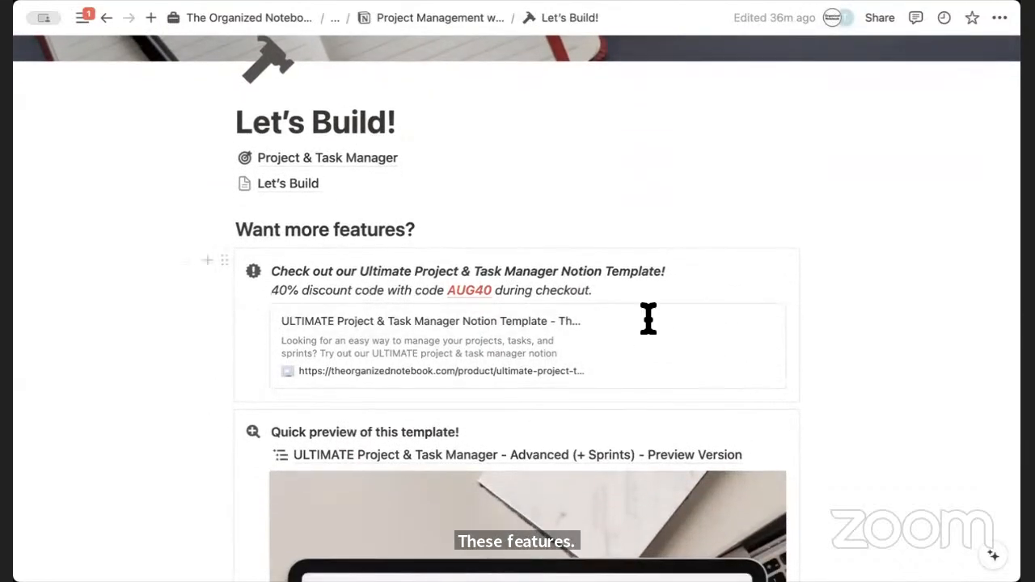
scroll(646, 316, "up", 2)
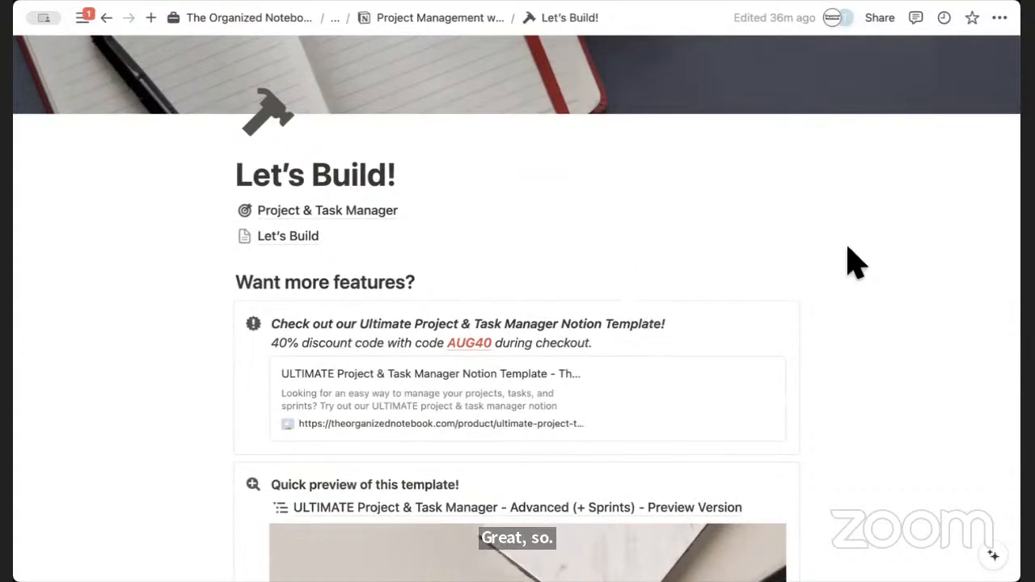
Open the Project & Task Manager page and examine its list of databases
mouse_move(547, 238)
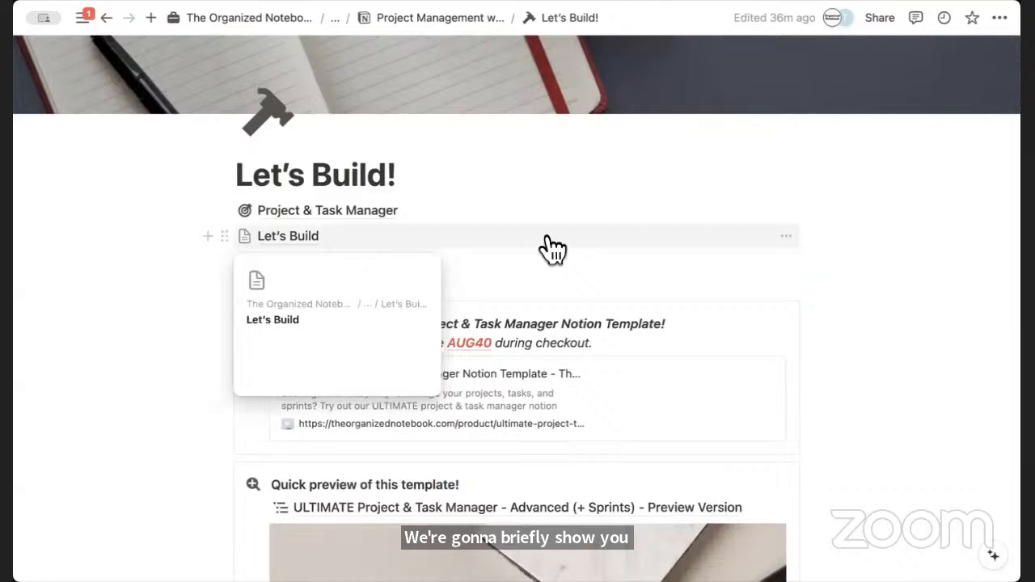
left_click(363, 215)
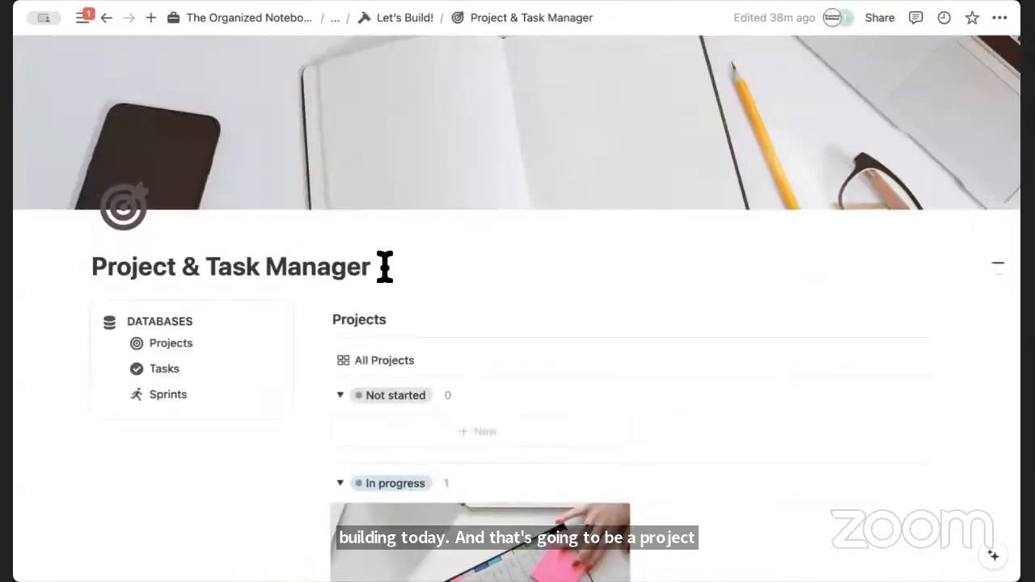
scroll(384, 267, "down", 2)
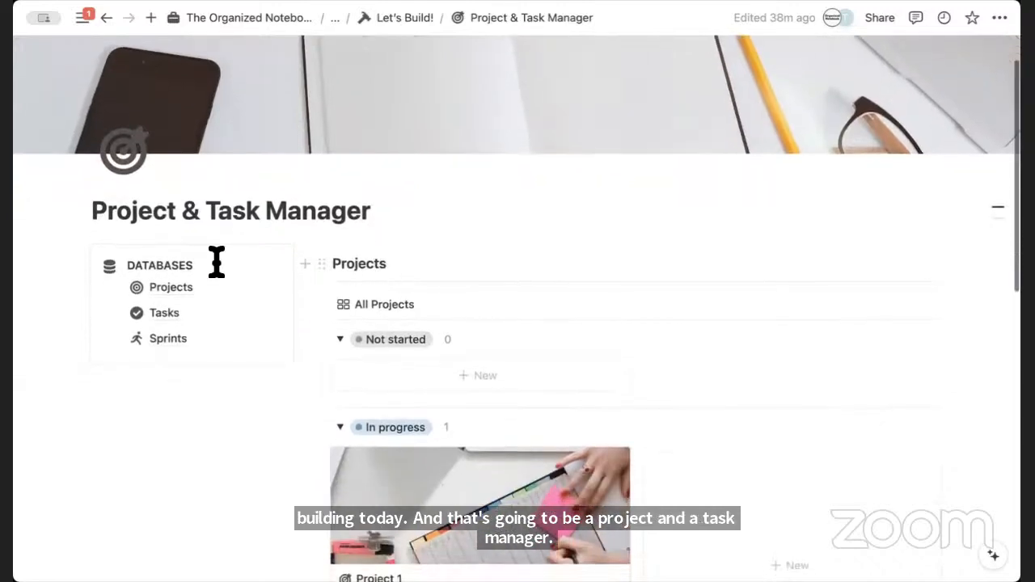
mouse_move(203, 330)
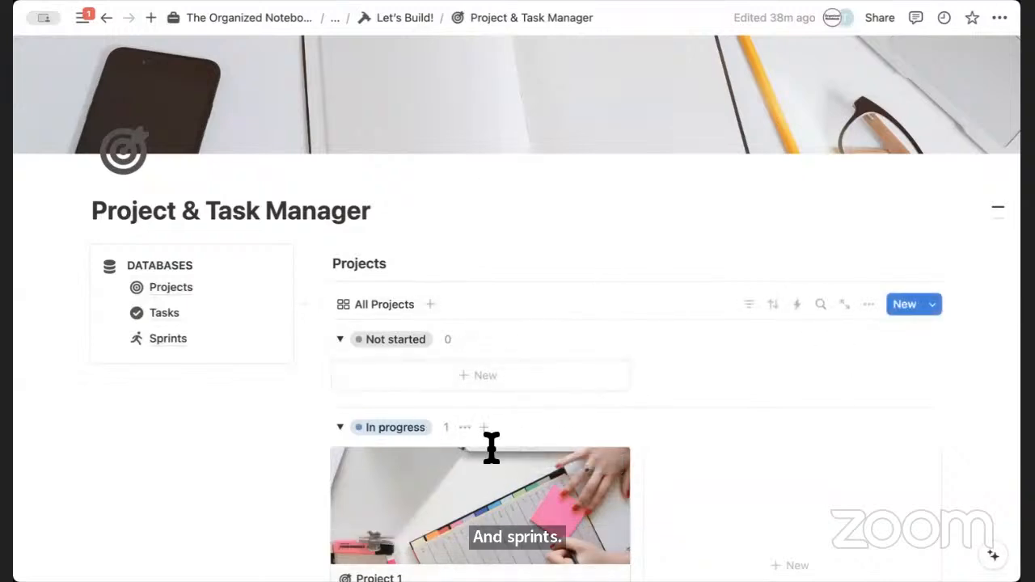
Review the projects gallery and the task board, showing it by sprint and returning to the Task Board view
scroll(491, 448, "down", 5)
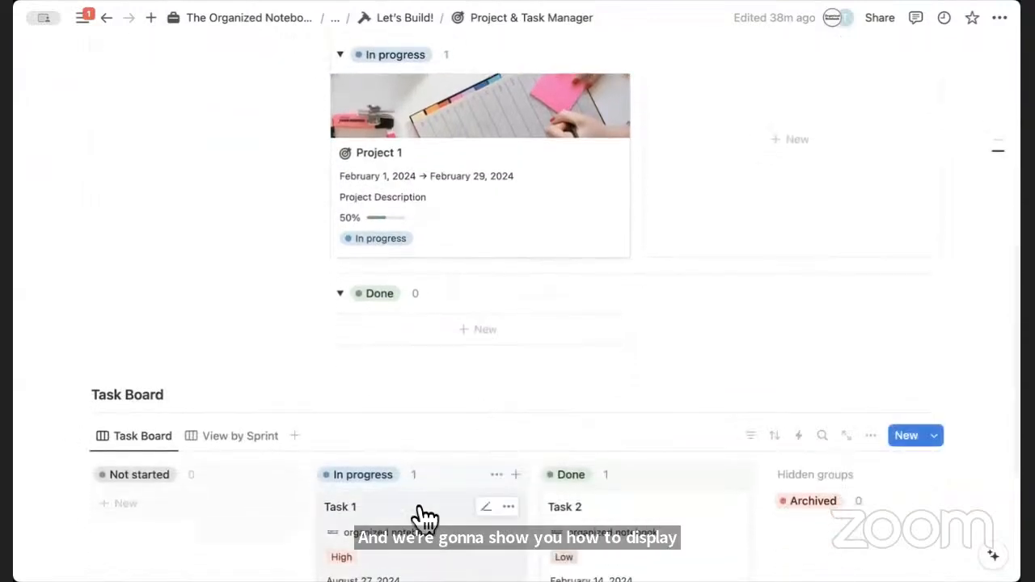
scroll(423, 519, "down", 4)
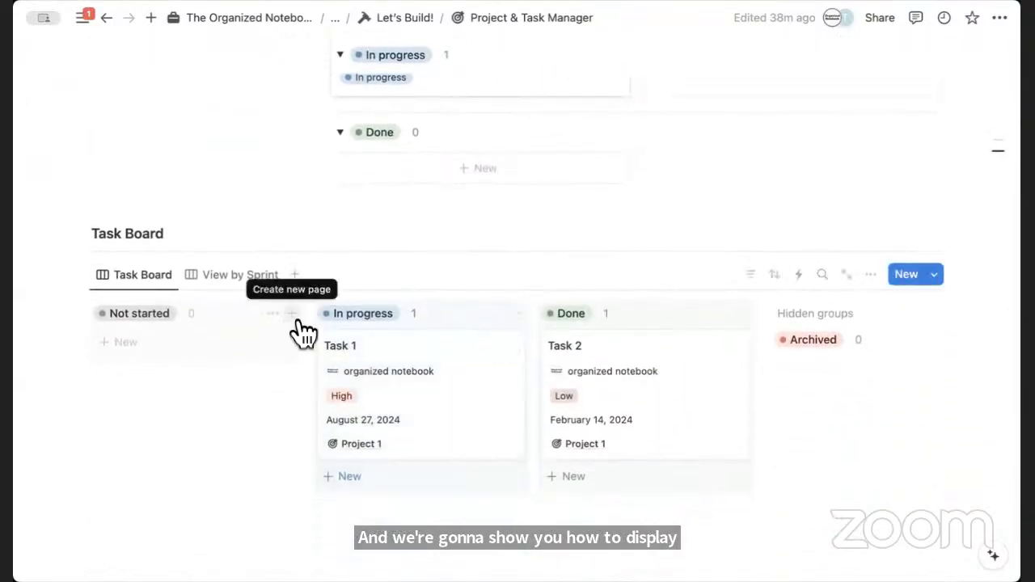
left_click(240, 284)
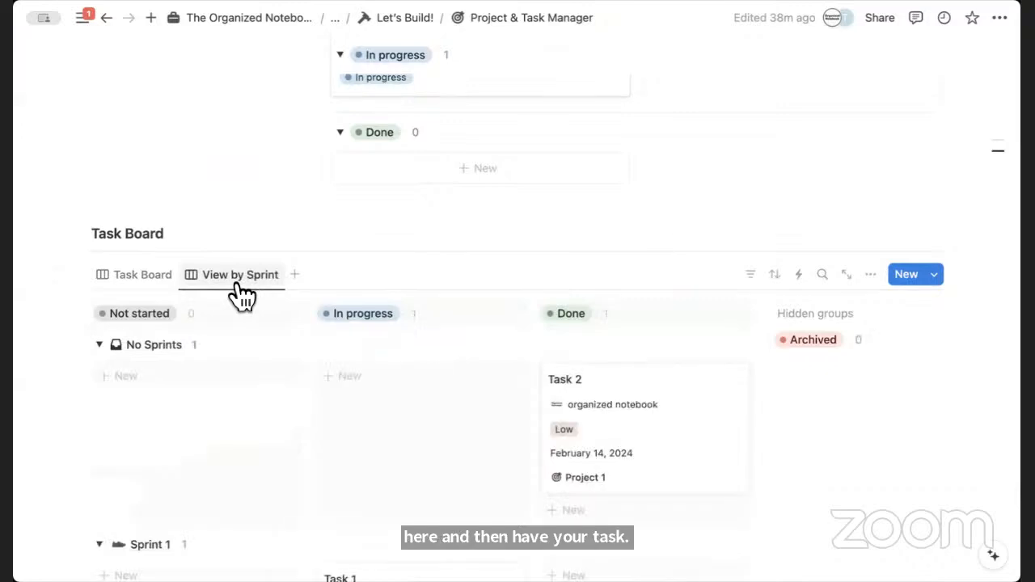
left_click(159, 281)
Open Project 1 from the projects gallery and examine the board of its tasks
scroll(161, 291, "up", 5)
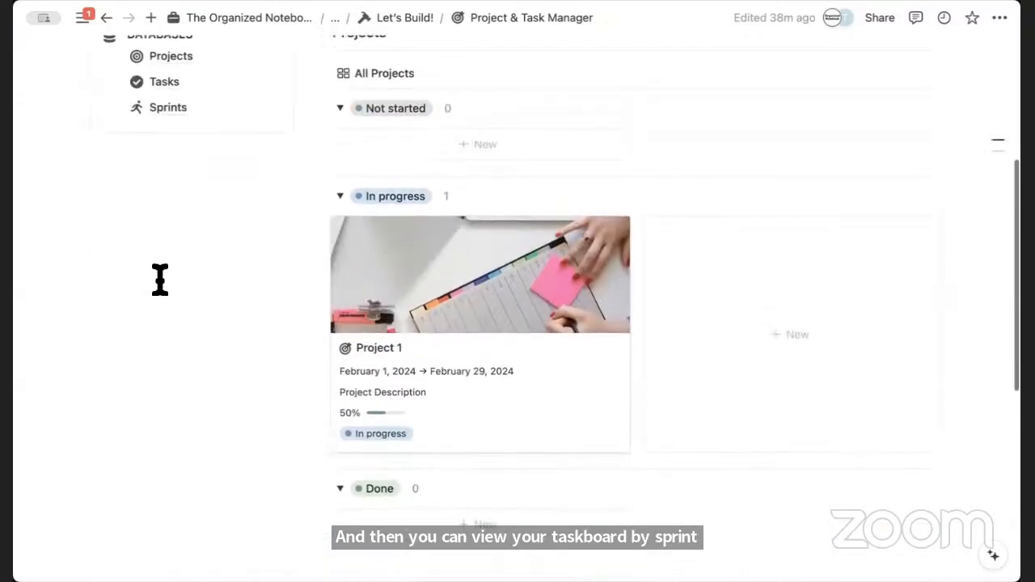
left_click(501, 424)
scroll(493, 416, "down", 10)
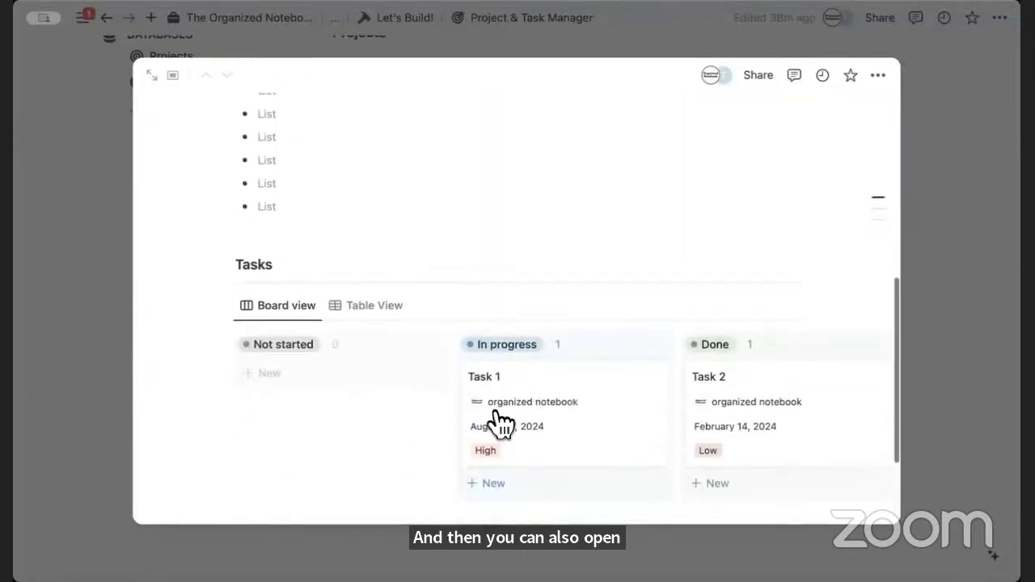
scroll(473, 407, "down", 5)
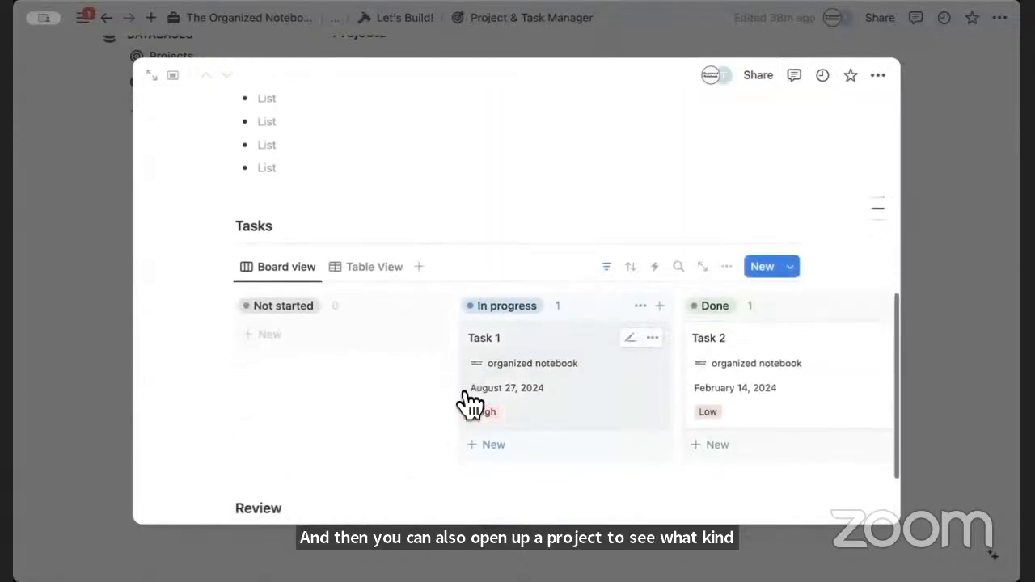
Review Project 1's planning section and properties, close it and return to the beginning of the Project & Task Manager page
scroll(335, 368, "up", 8)
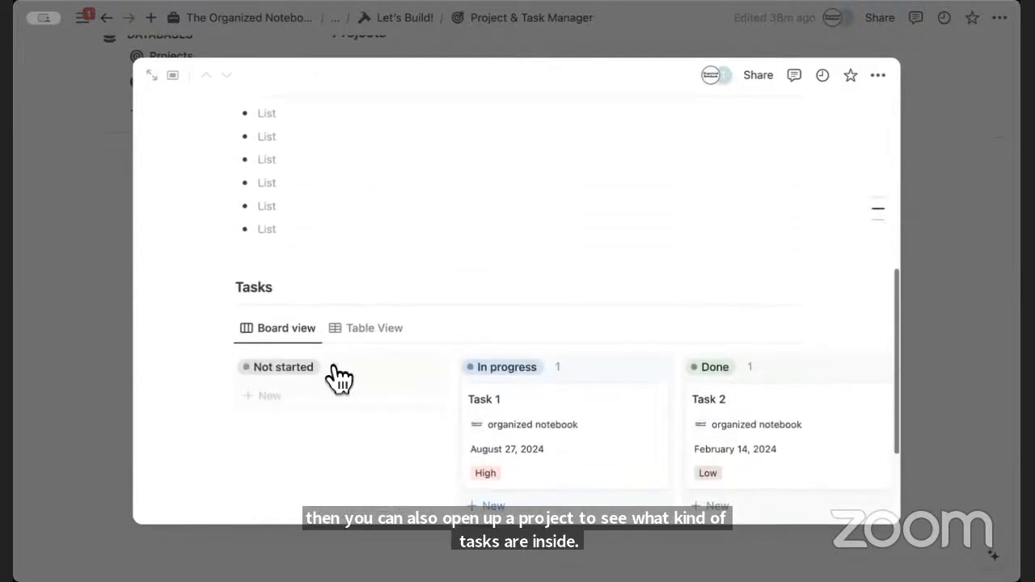
scroll(338, 376, "up", 4)
scroll(338, 377, "down", 4)
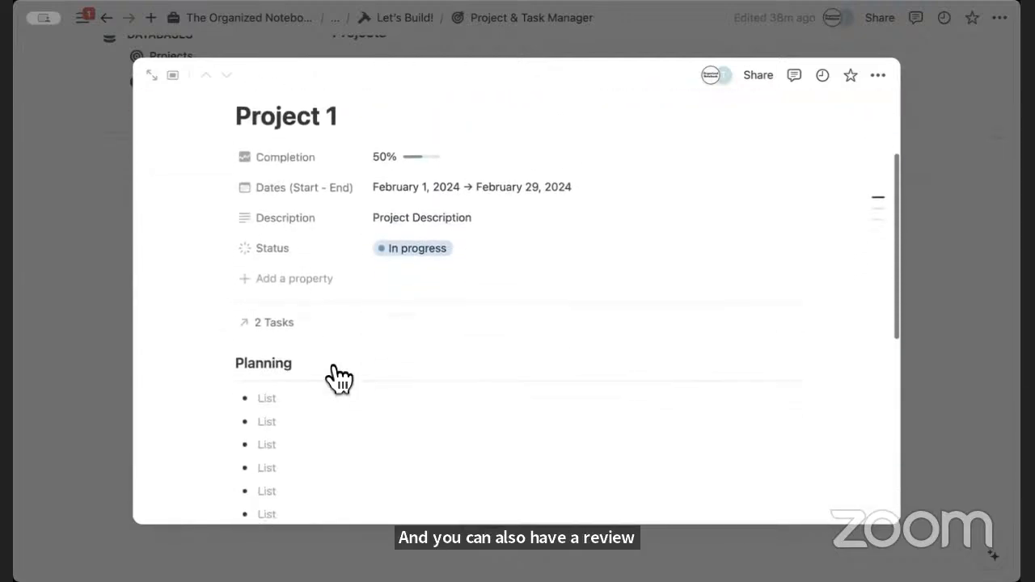
scroll(335, 370, "up", 3)
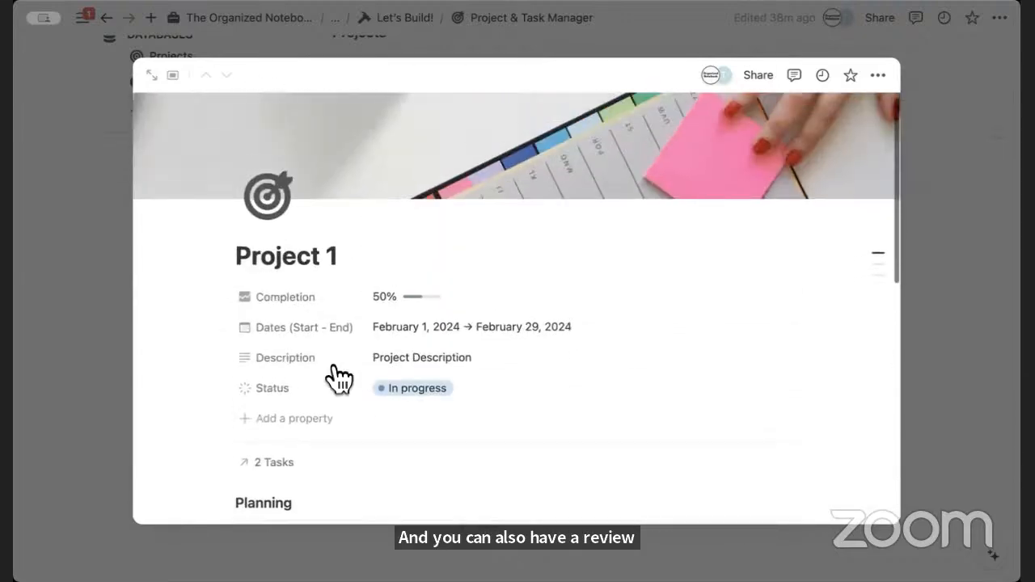
left_click(121, 387)
scroll(167, 374, "up", 5)
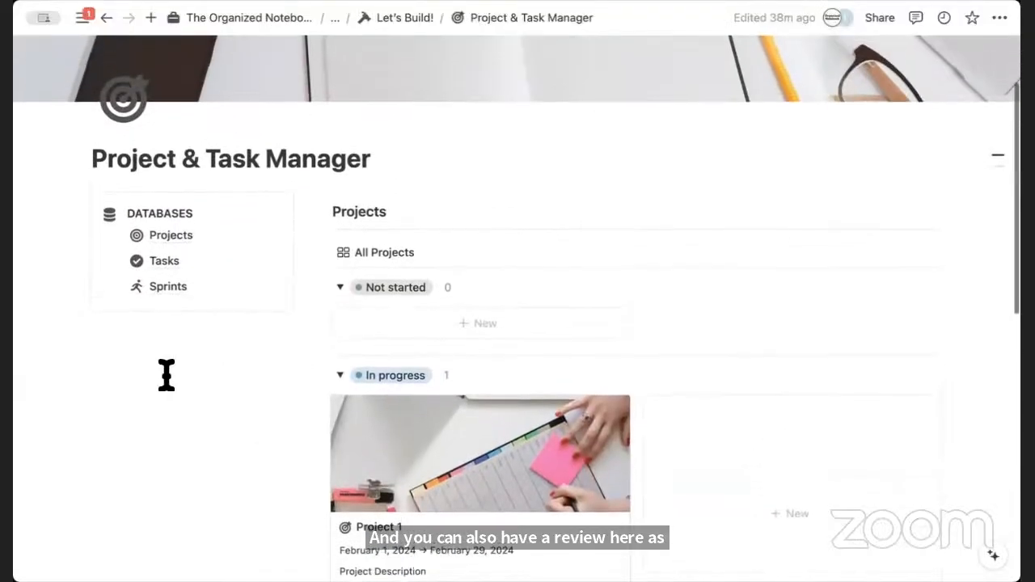
scroll(167, 374, "up", 2)
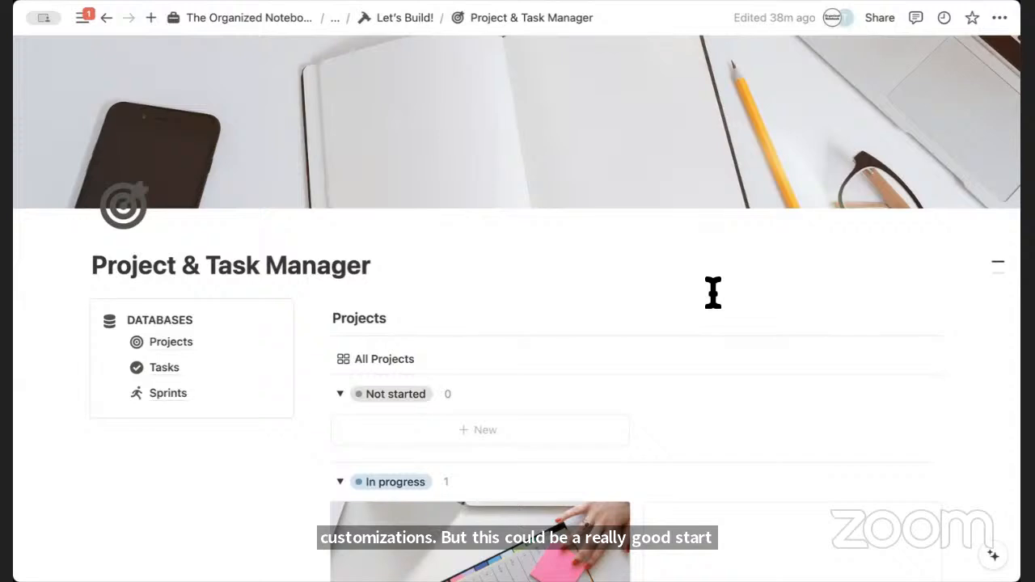
Open the blank Let's Build page inside Let's Build! and rename it Project & Task Manager
left_click(407, 23)
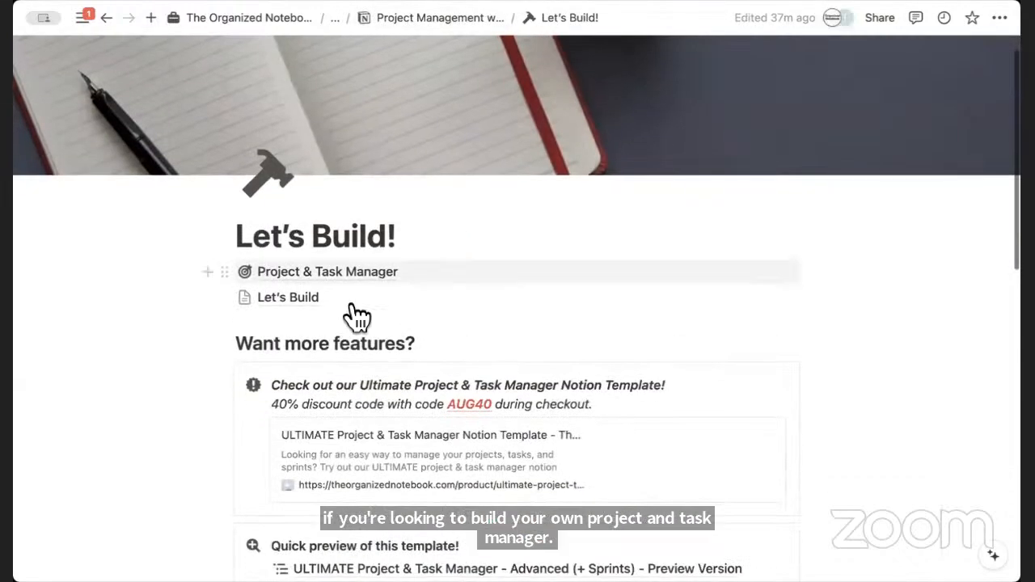
left_click(316, 297)
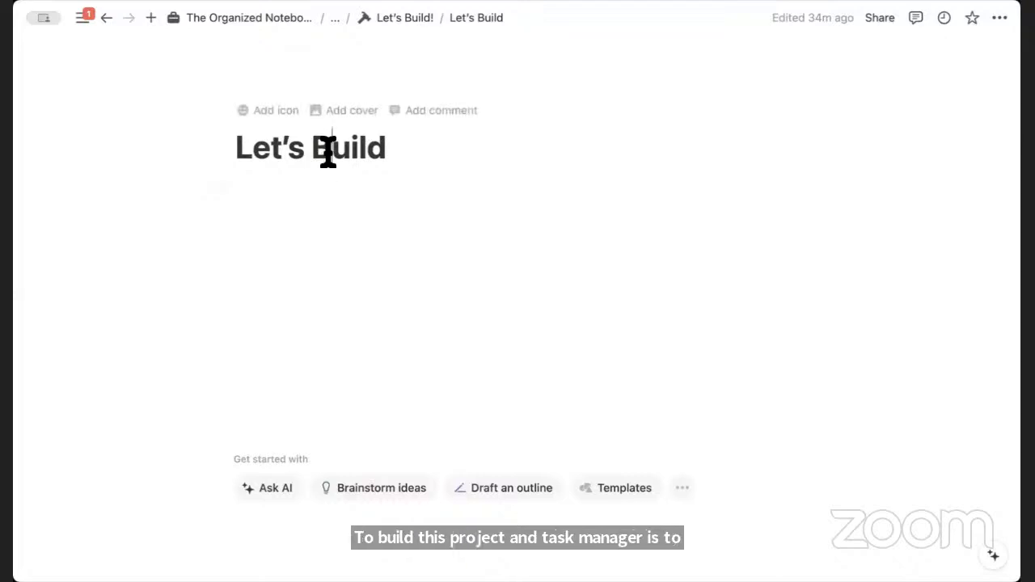
triple_click(329, 150)
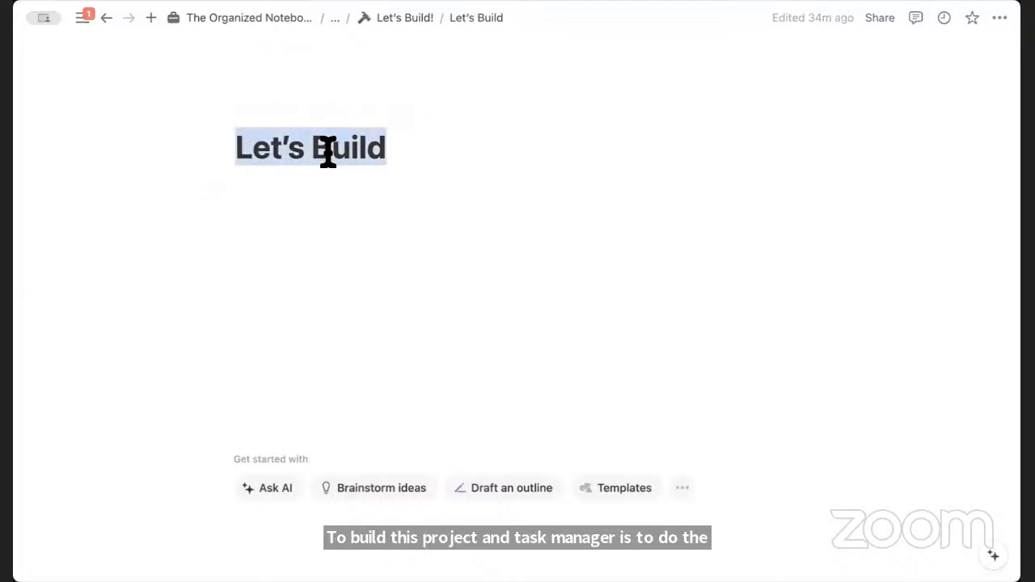
type("Project & T")
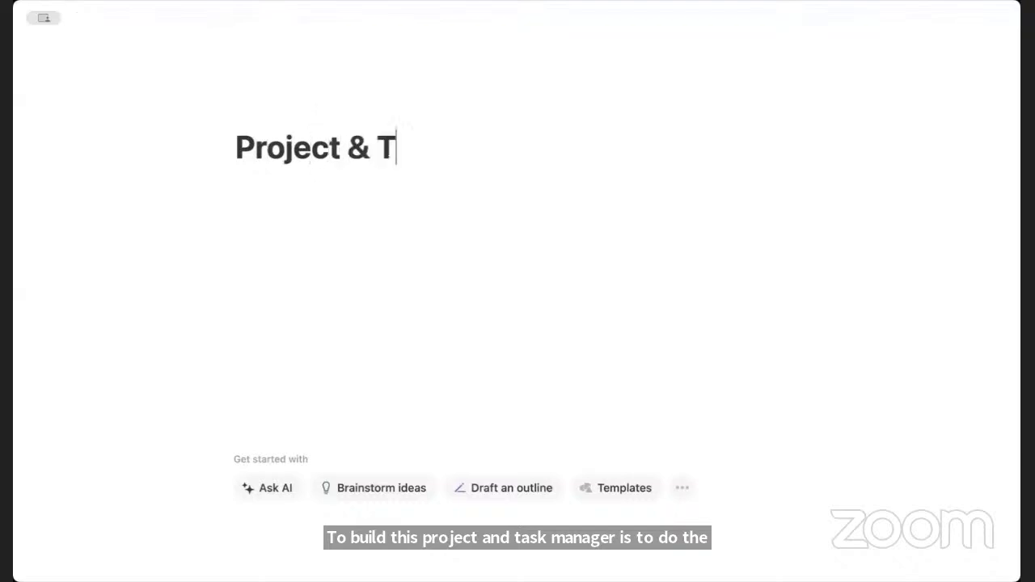
type("ask Manager")
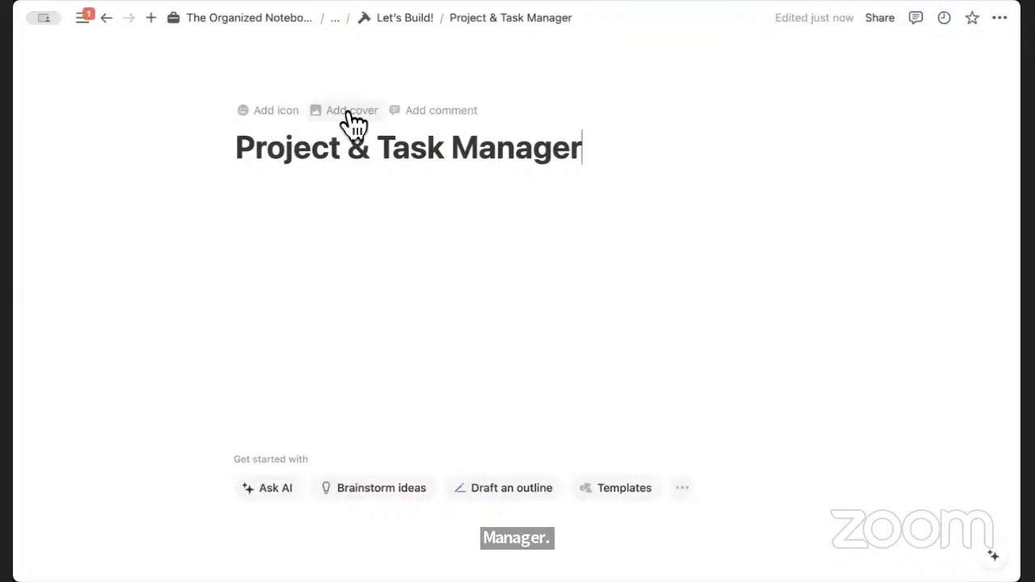
Add a page icon to Project & Task Manager, using the target symbol with an arrow
left_click(273, 114)
left_click(251, 165)
left_click(180, 201)
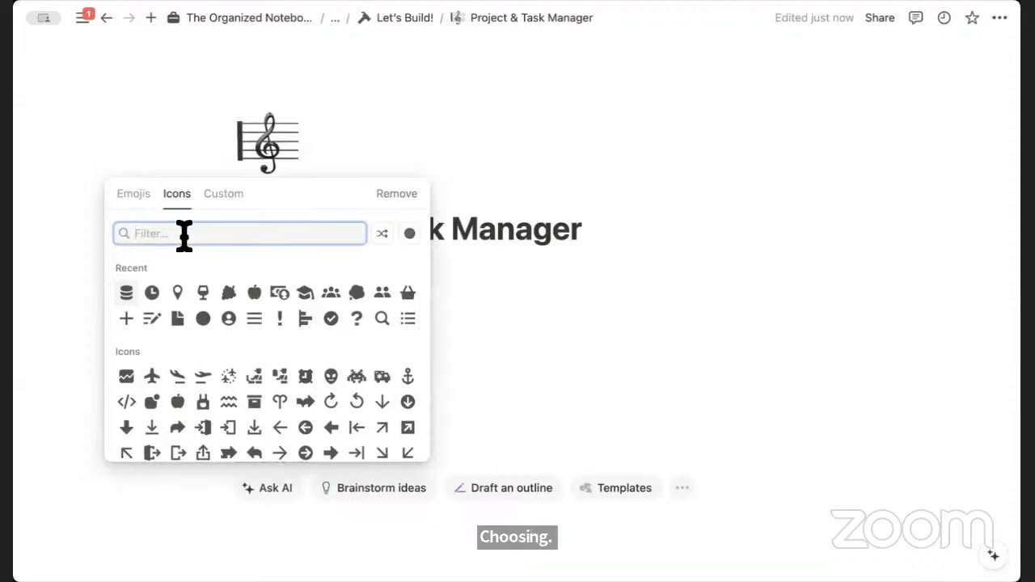
type("target")
left_click(151, 271)
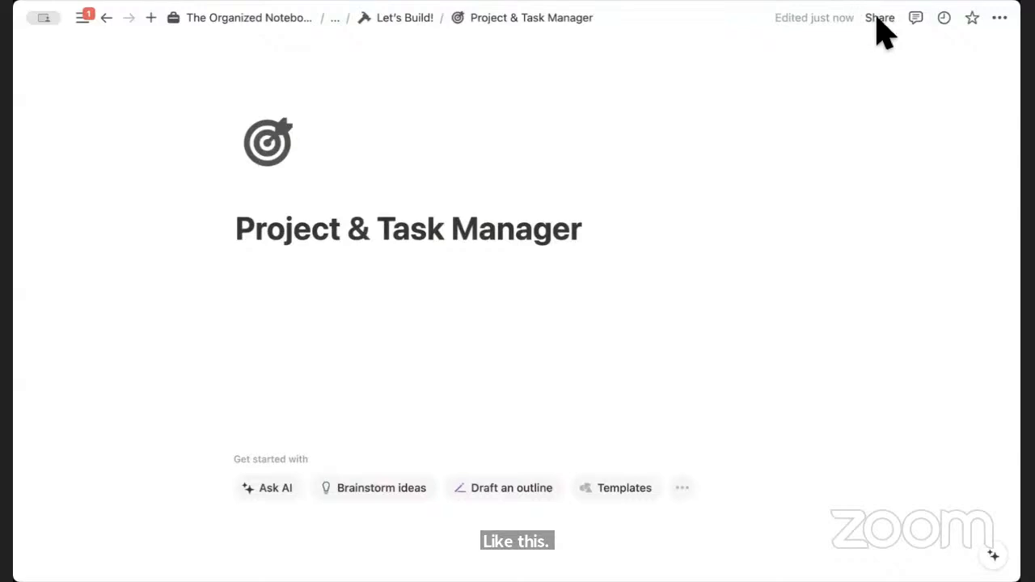
Turn on small text and full width for the Project & Task Manager page
left_click(1000, 20)
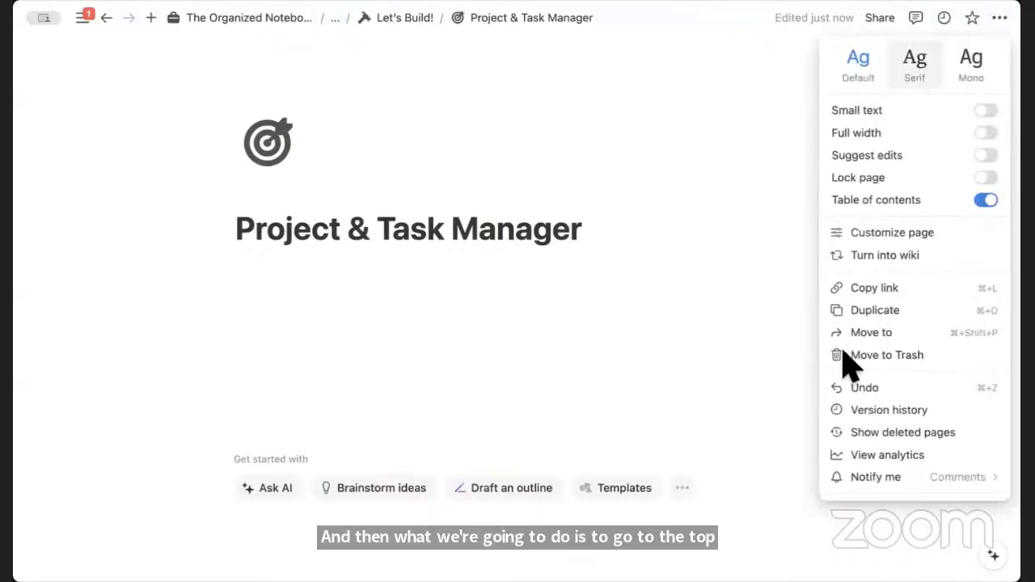
left_click(986, 110)
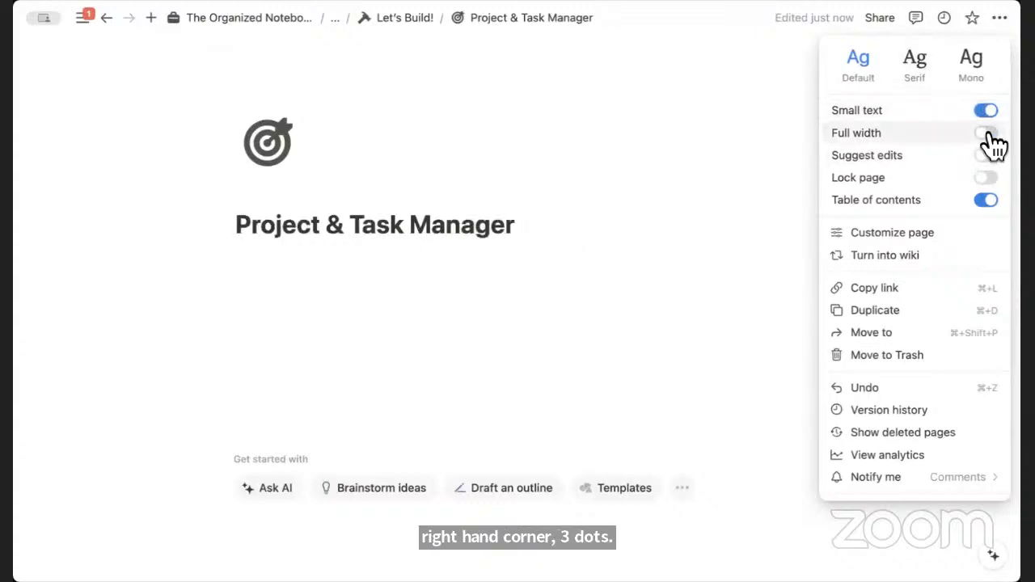
left_click(986, 134)
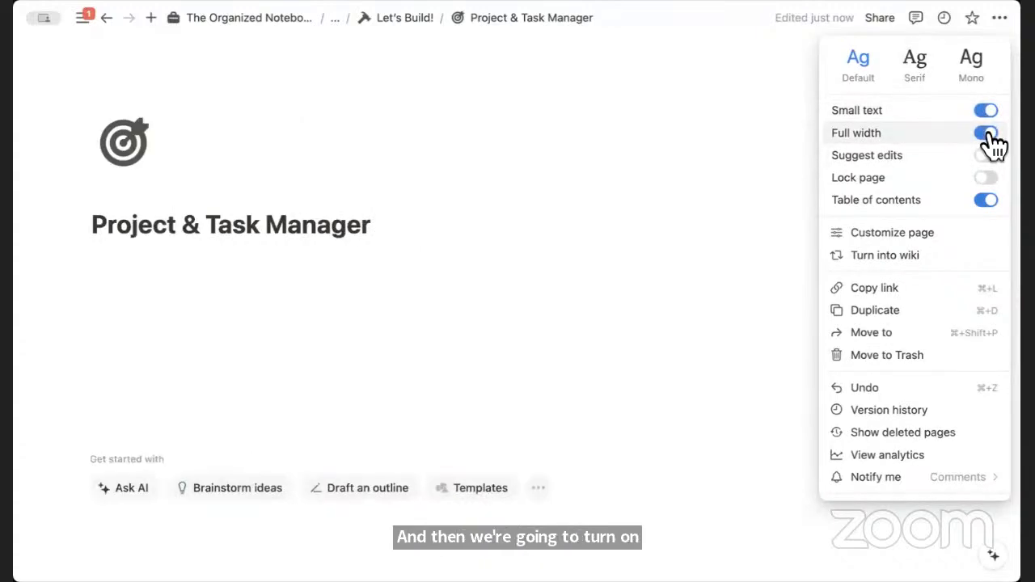
left_click(772, 63)
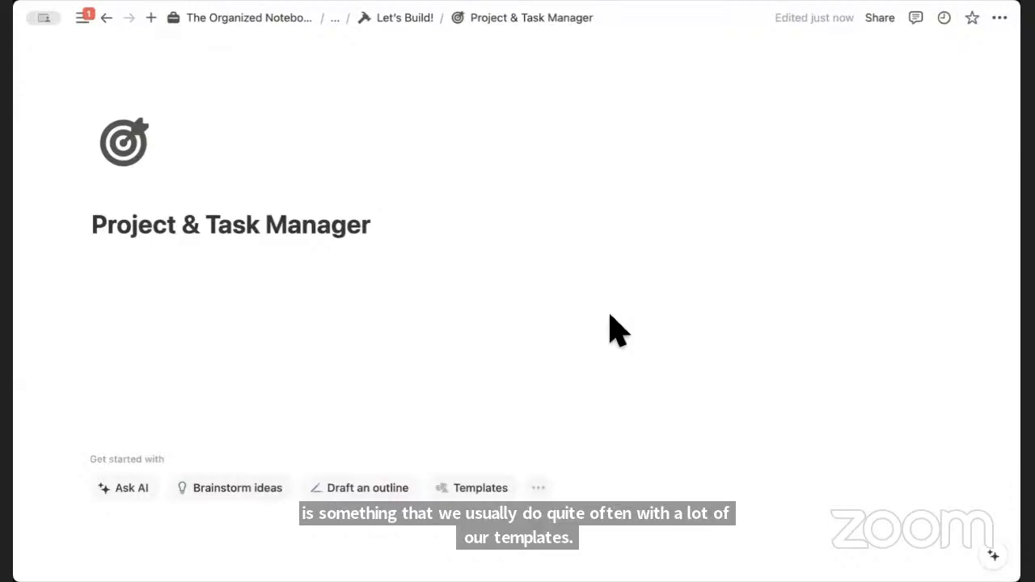
Insert a 2 columns block beneath the page title
left_click(320, 267)
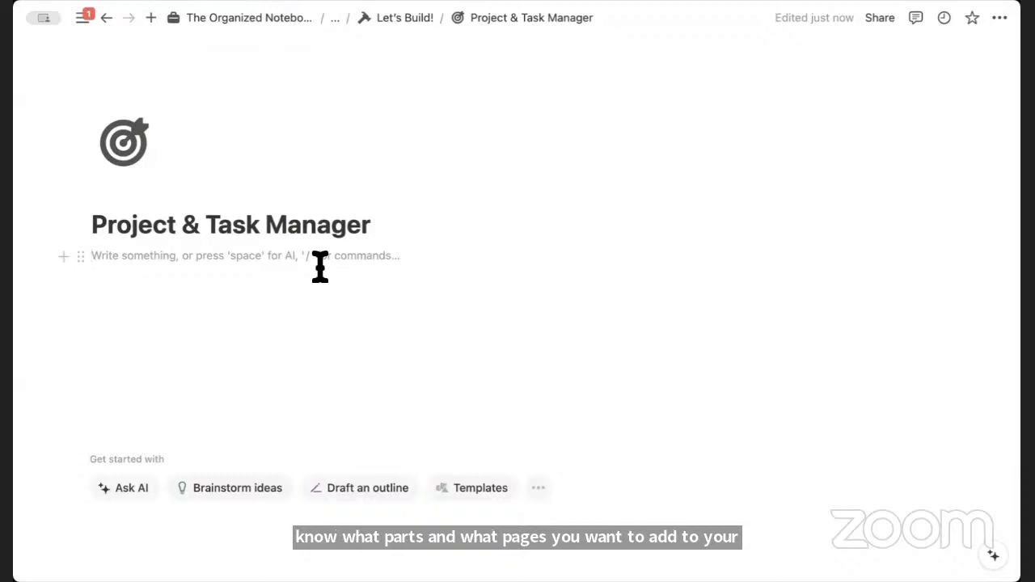
type("/")
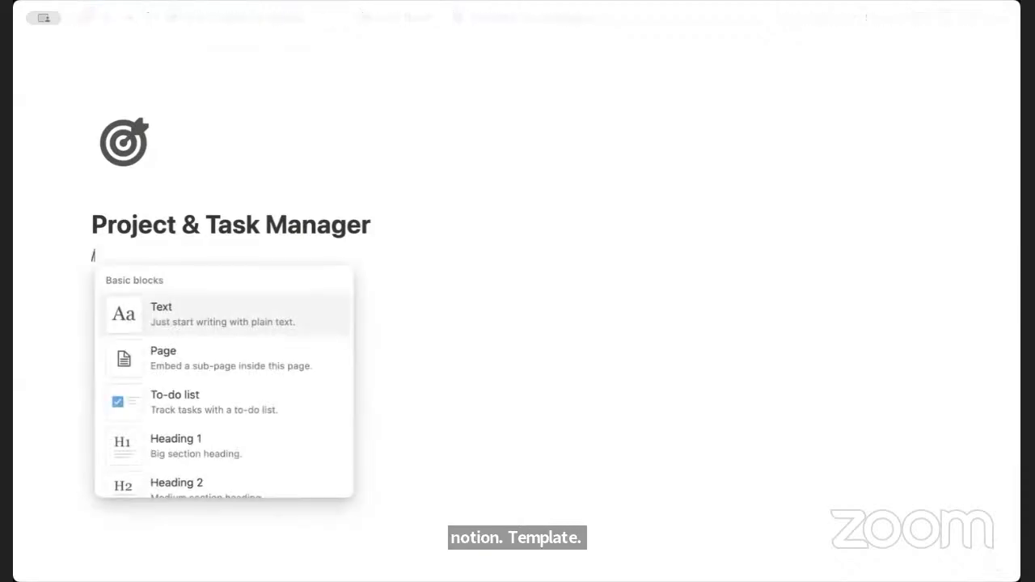
type("colu")
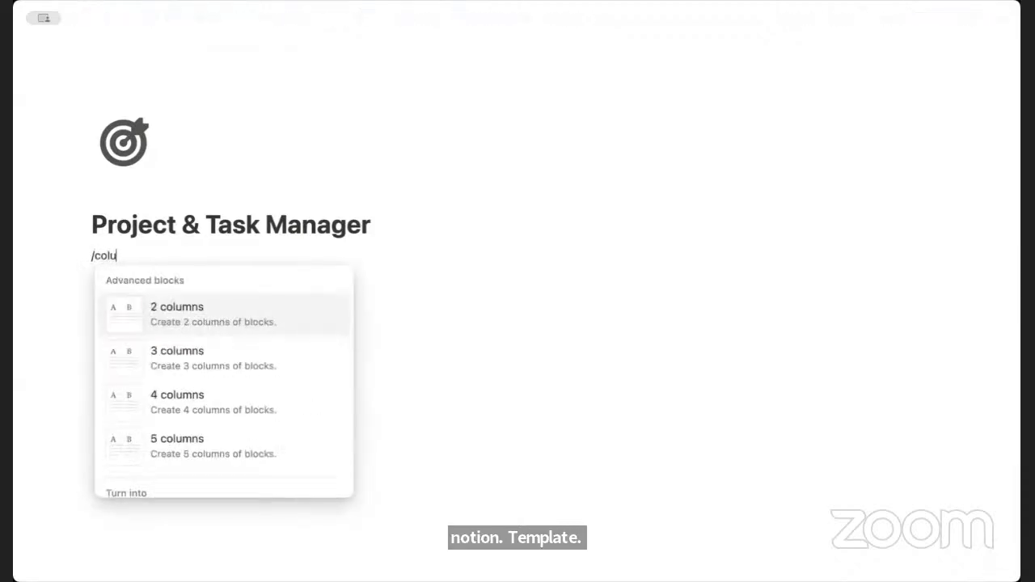
left_click(233, 314)
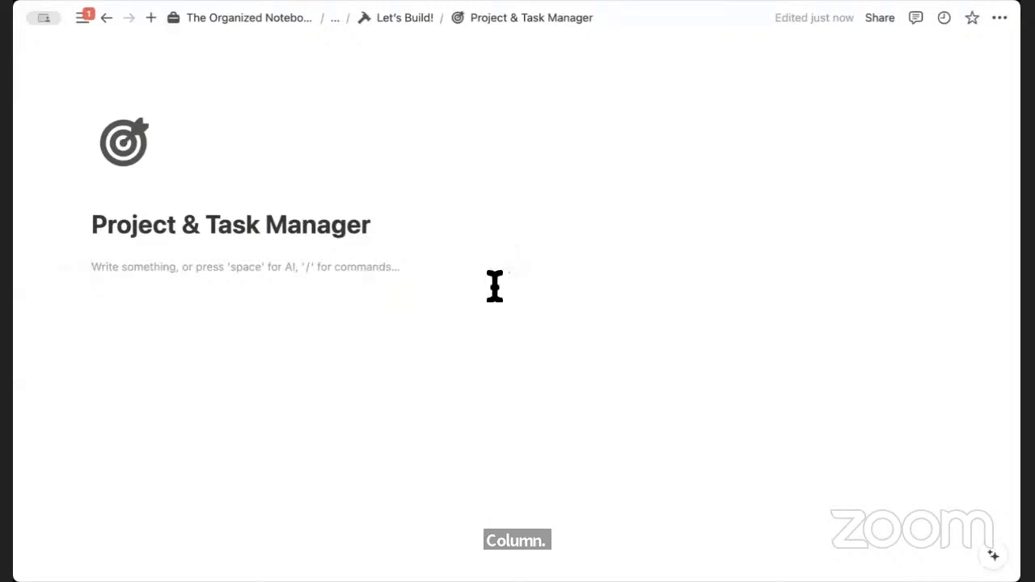
Add a Heading 3 reading Projects in the second column, with a divider beneath it
left_click(577, 270)
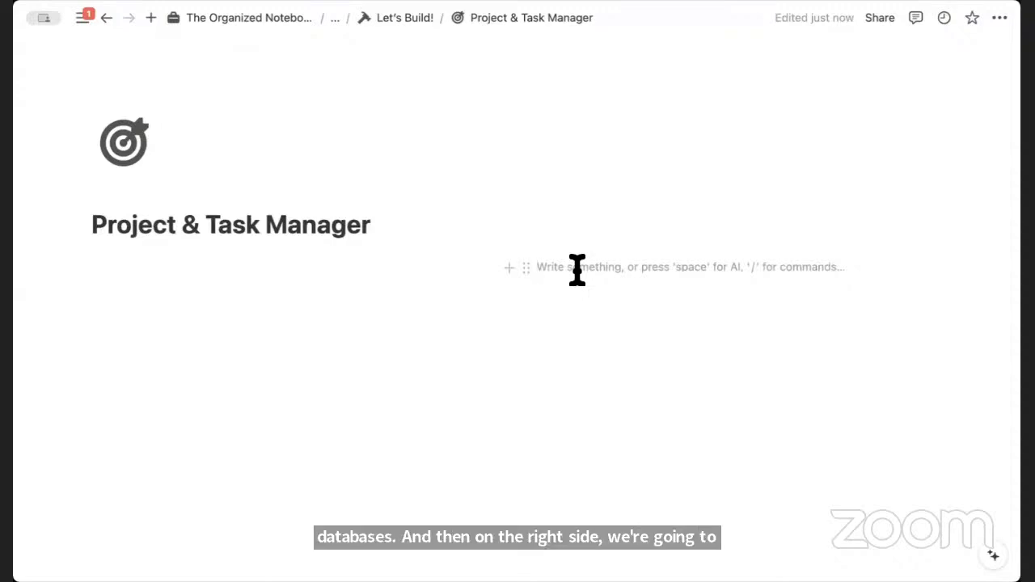
type("/heading")
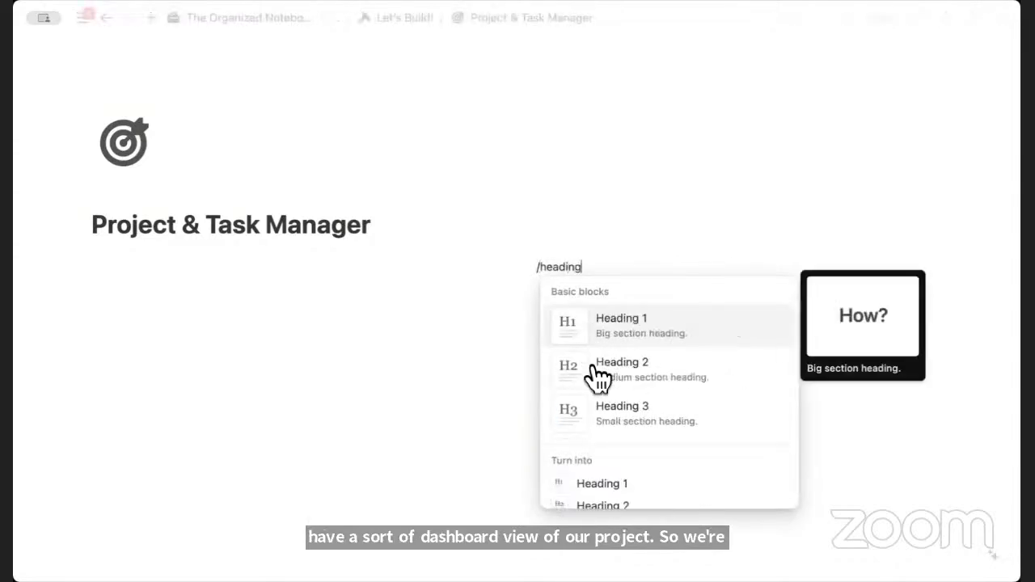
left_click(612, 421)
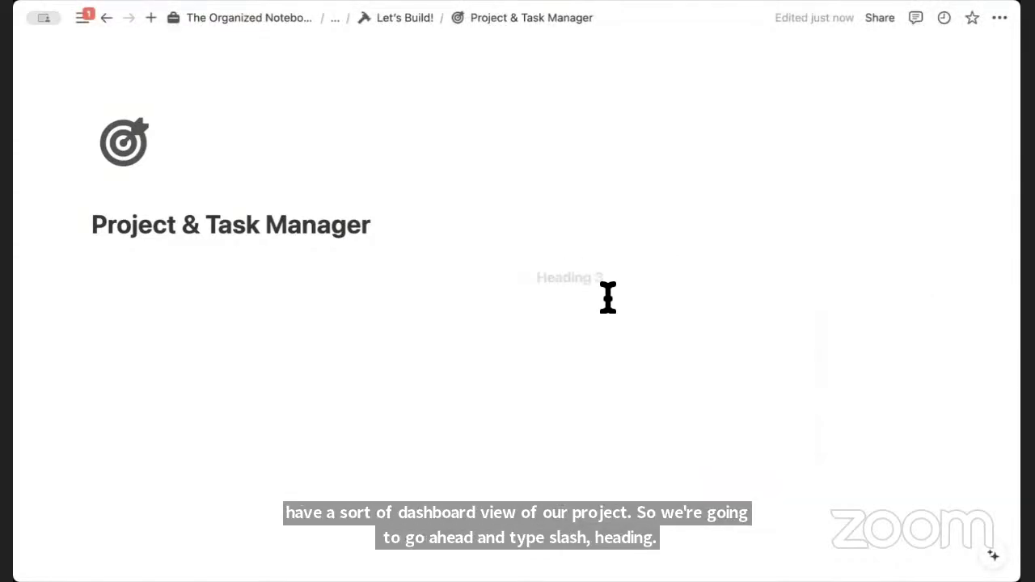
type("o")
key("BackSpace")
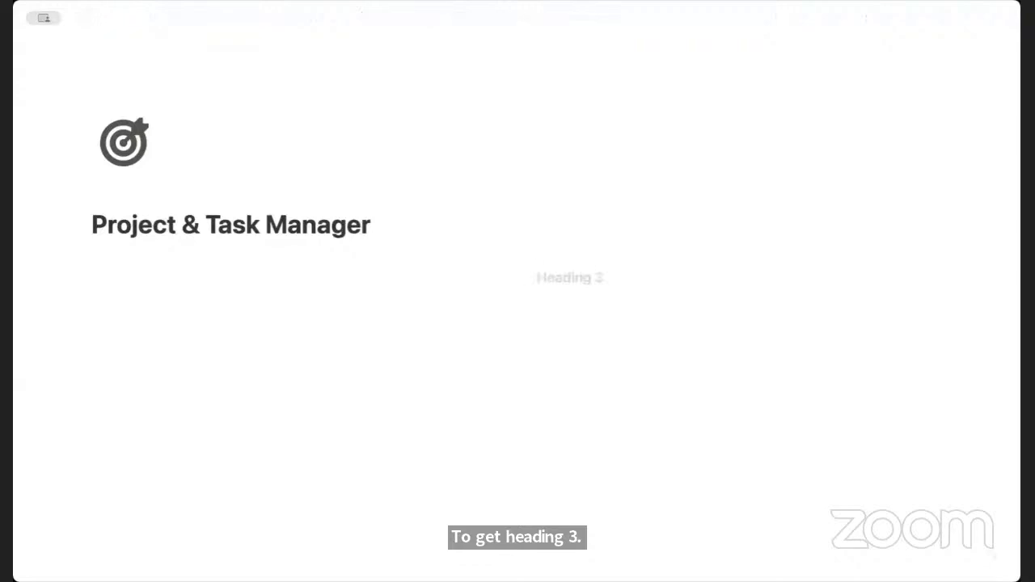
type("Projects")
key("Return")
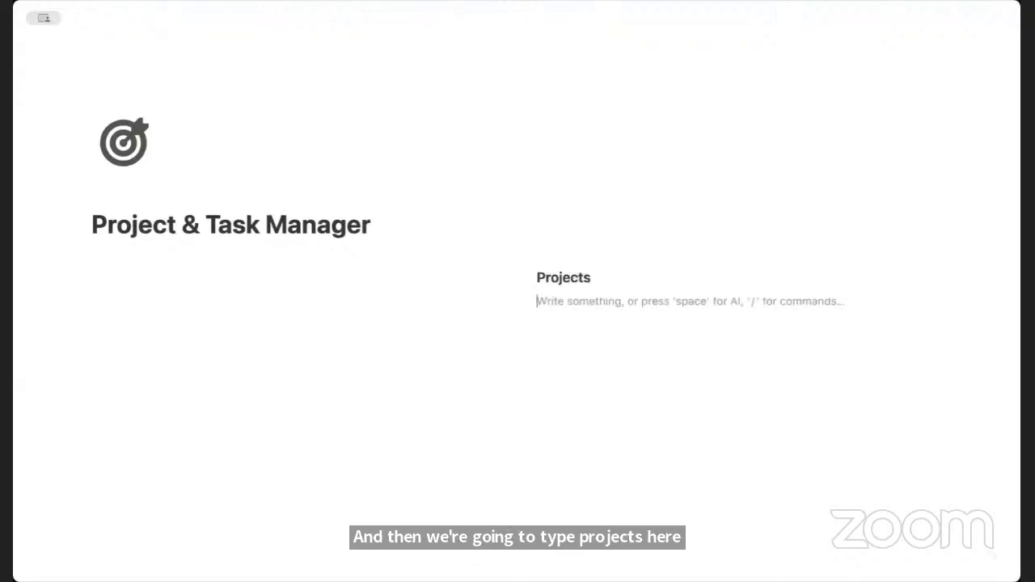
type("/divider")
key("Return")
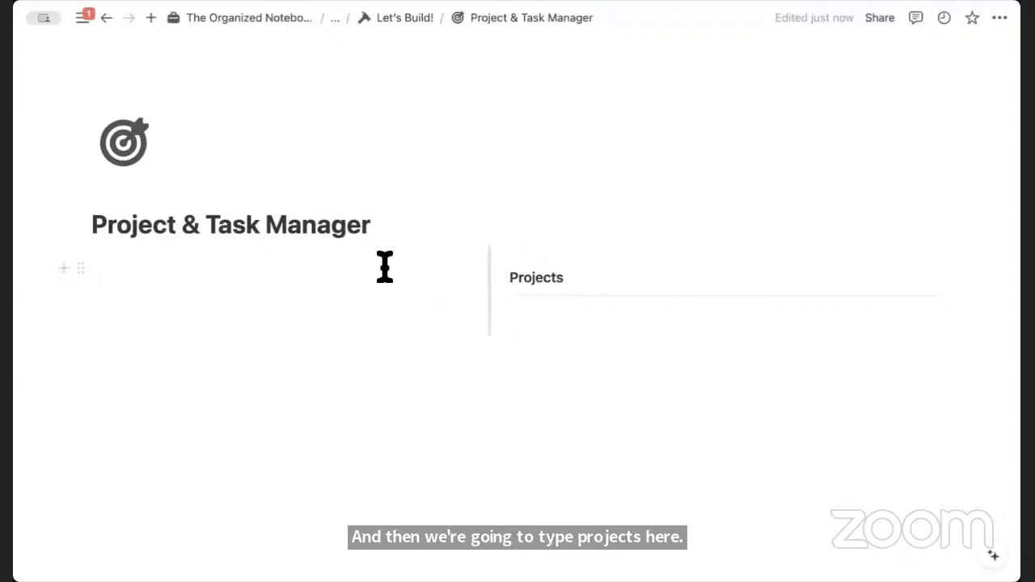
Narrow the first column to about a third of the page width and insert a callout block in it
left_click_drag(518, 258, 358, 272)
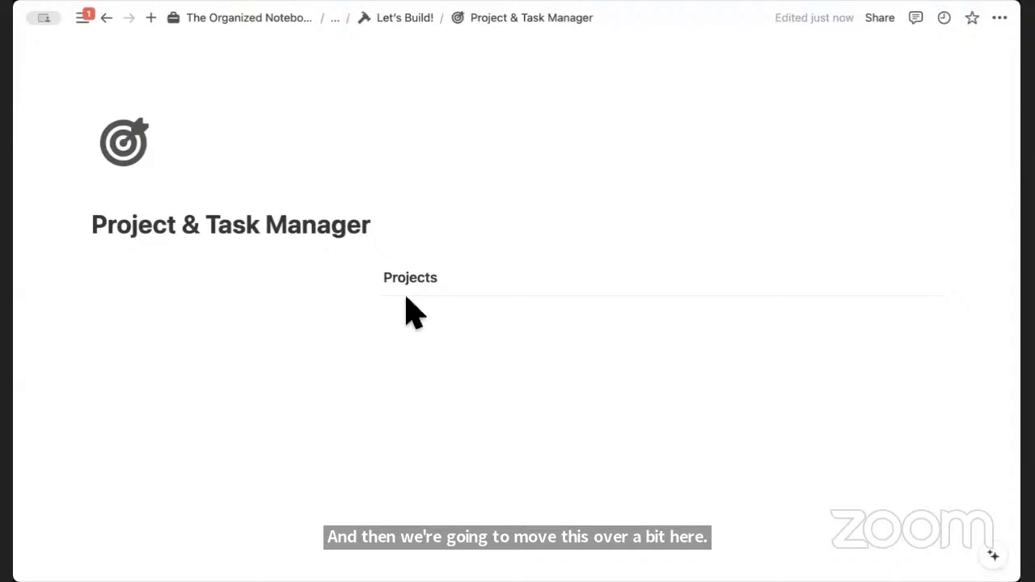
left_click(184, 284)
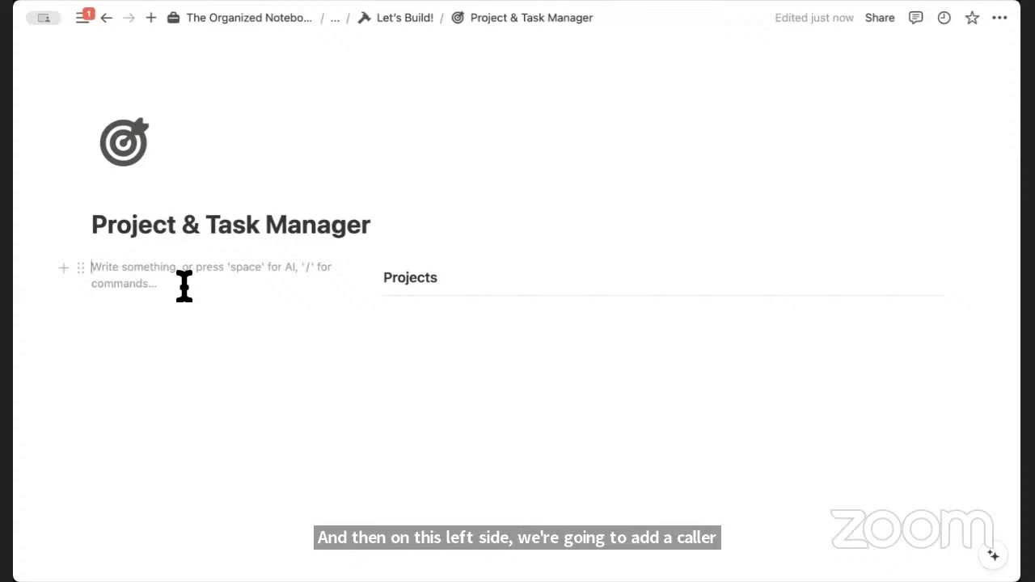
type("/c")
left_click(194, 327)
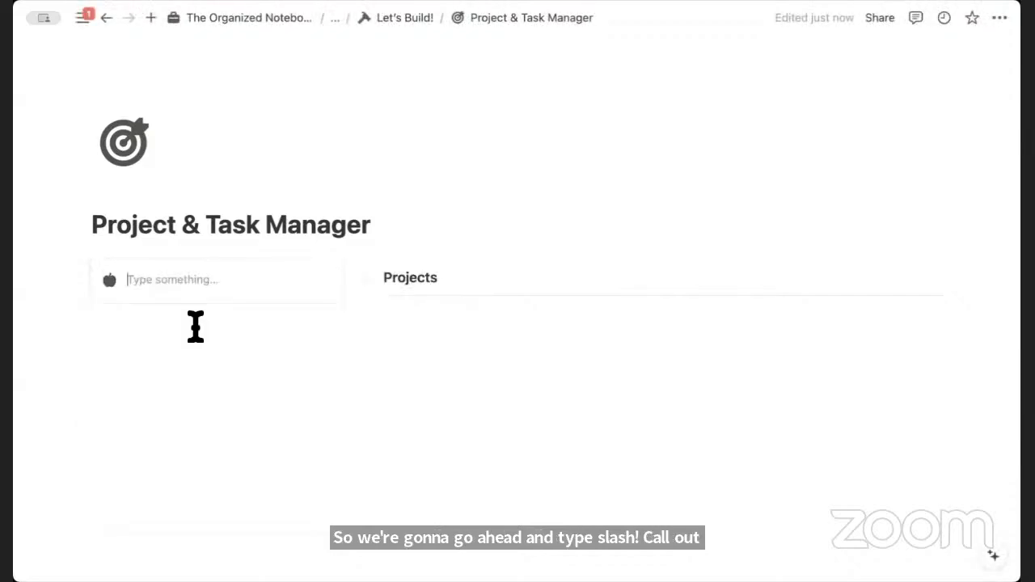
Give the callout the database icon and the bold title DATABASES
left_click(110, 282)
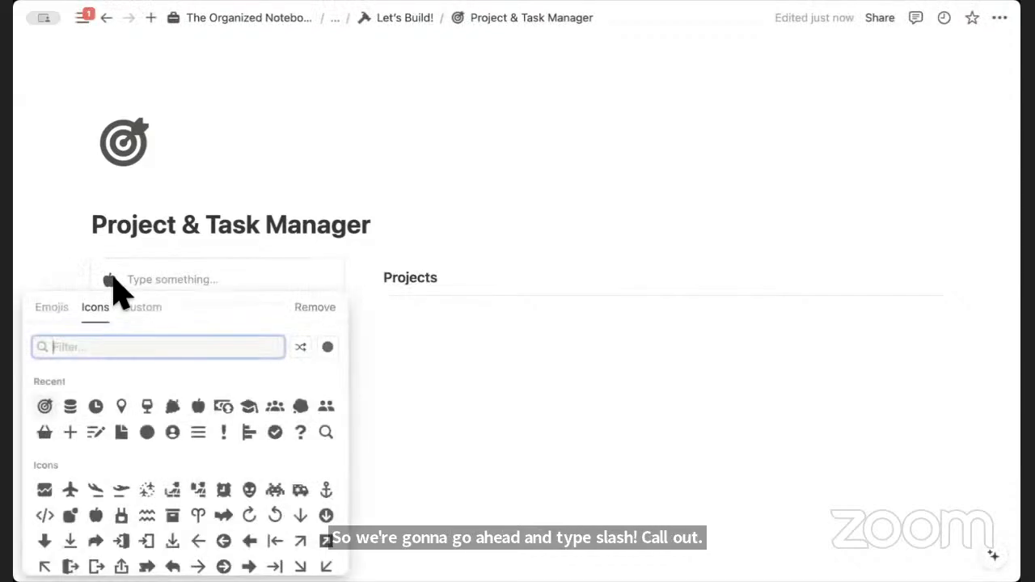
left_click(70, 407)
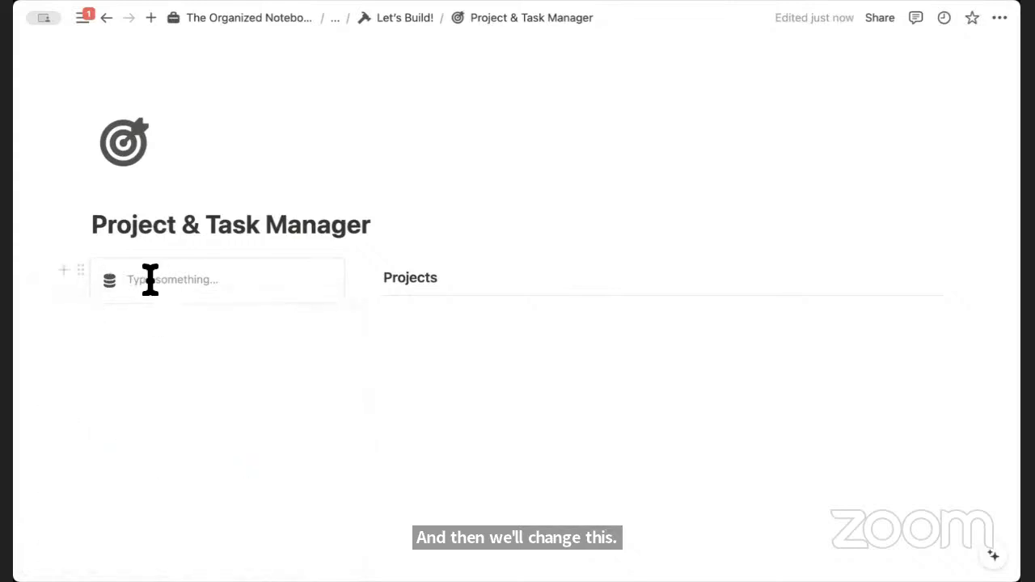
left_click(150, 279)
type("DATABASES")
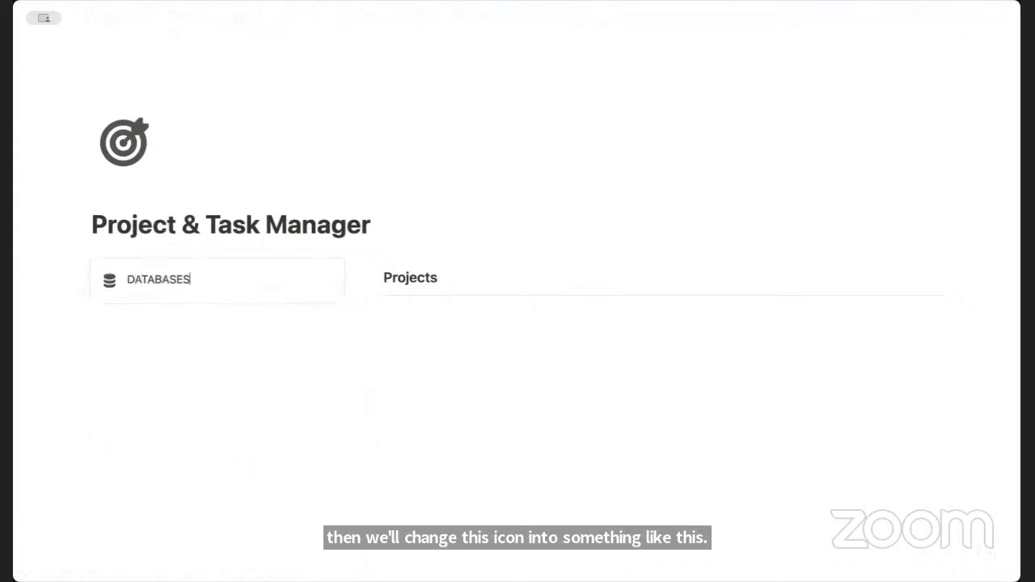
double_click(154, 280)
left_click(378, 247)
left_click(222, 281)
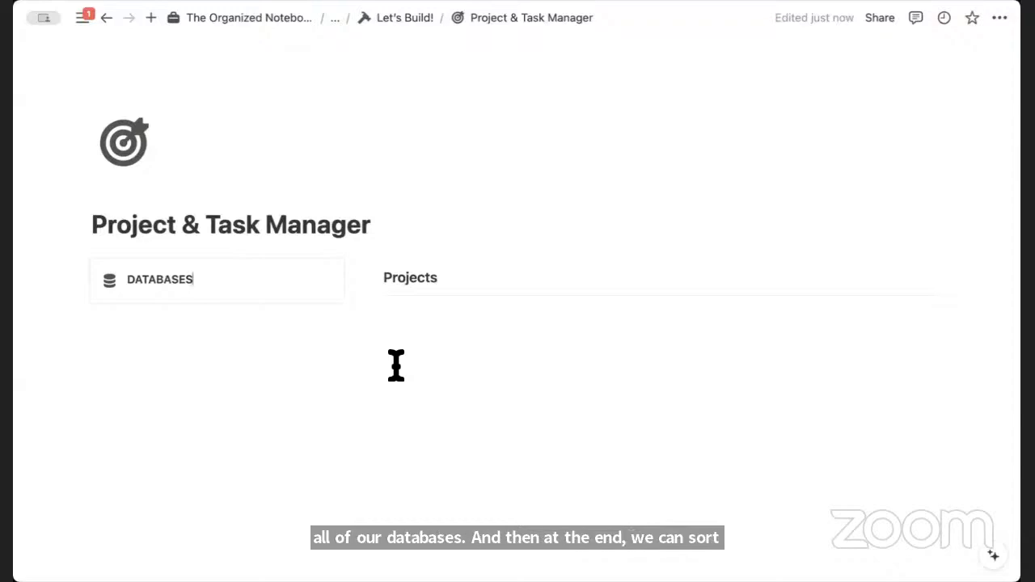
Create a full-page database named Projects beneath the DATABASES title in the callout
key("Return")
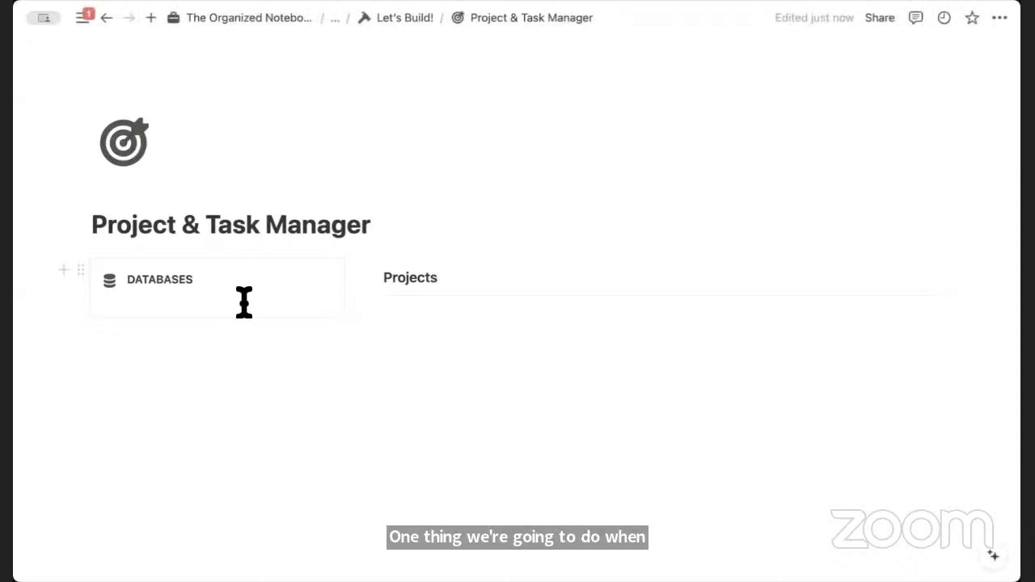
type("/database")
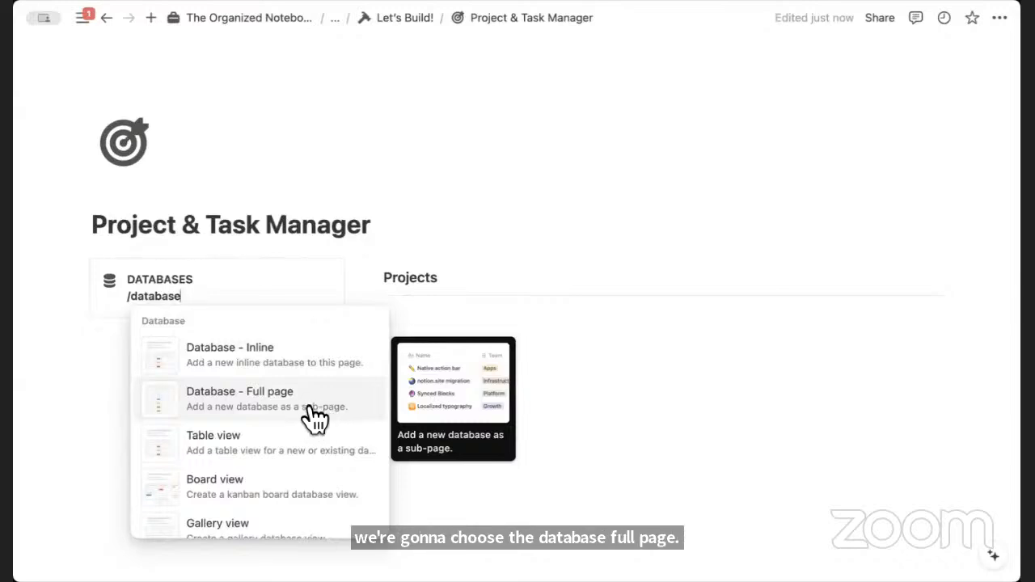
left_click(303, 408)
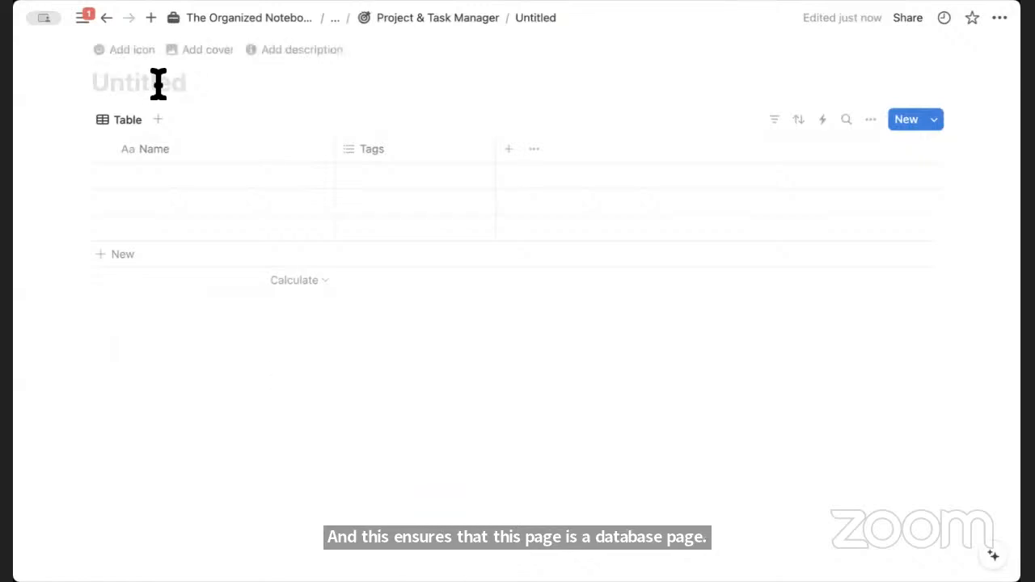
type("Projects")
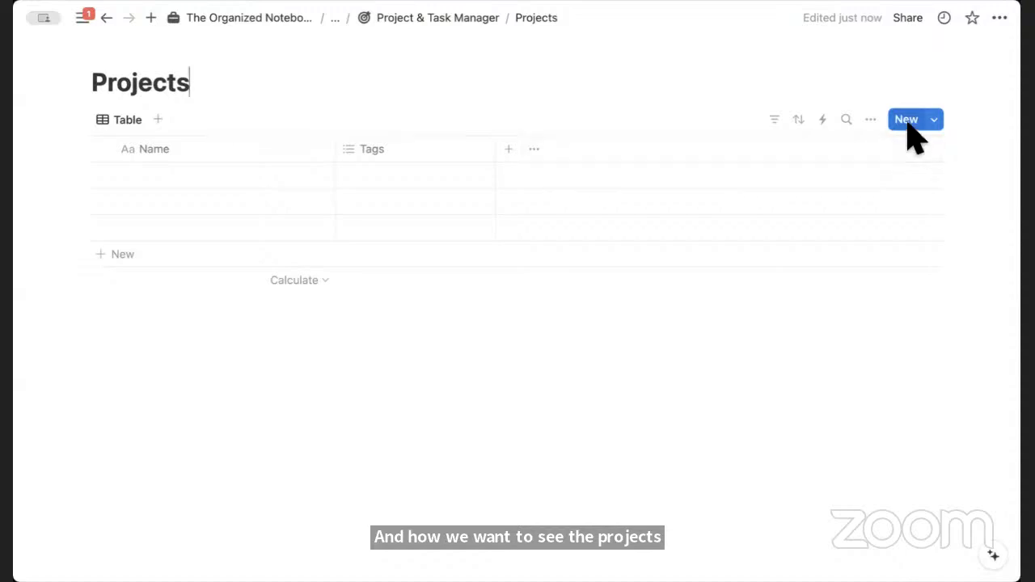
Switch the database view to the Gallery layout with the card preview set to Page cover
left_click(870, 120)
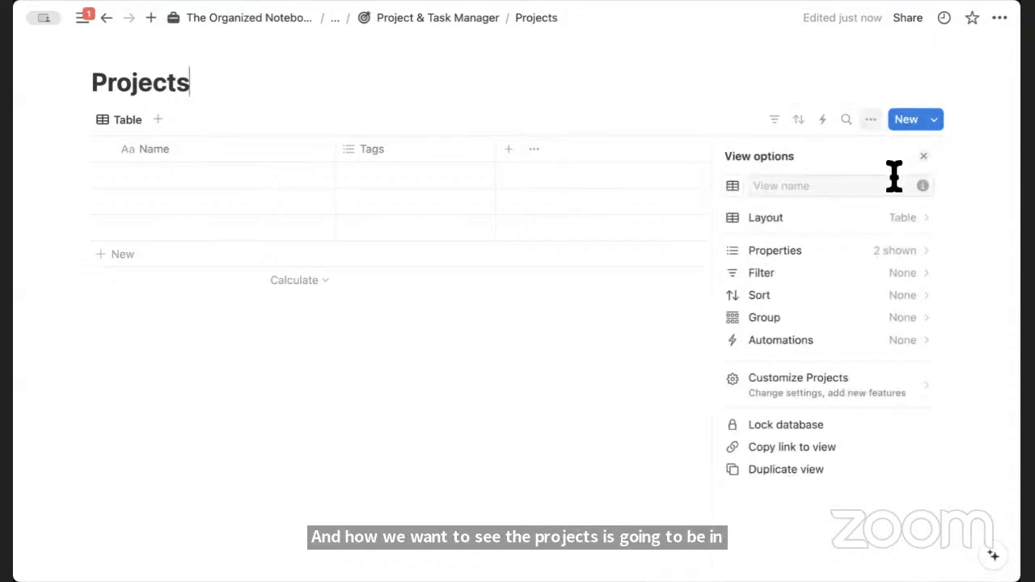
left_click(850, 218)
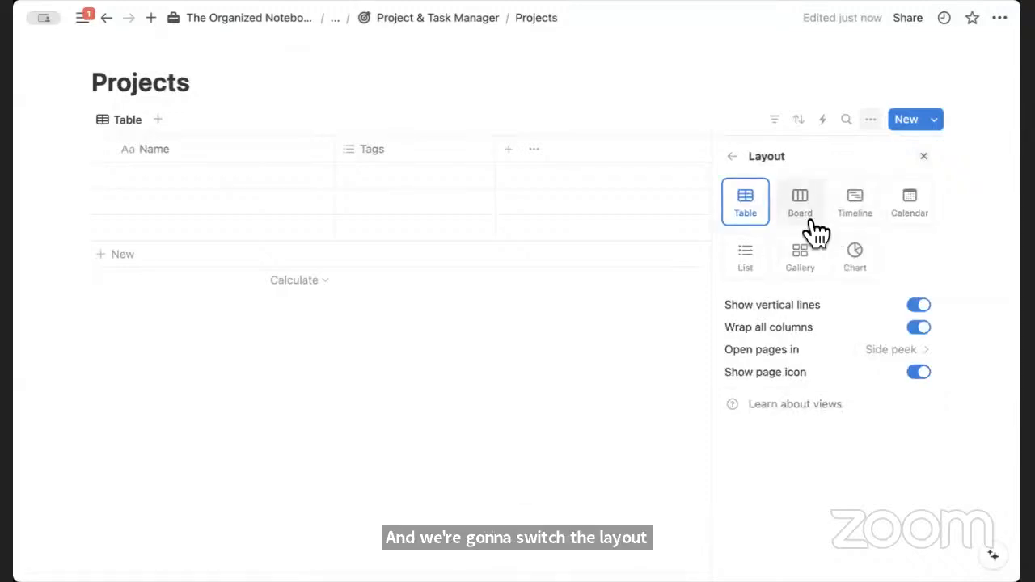
left_click(803, 267)
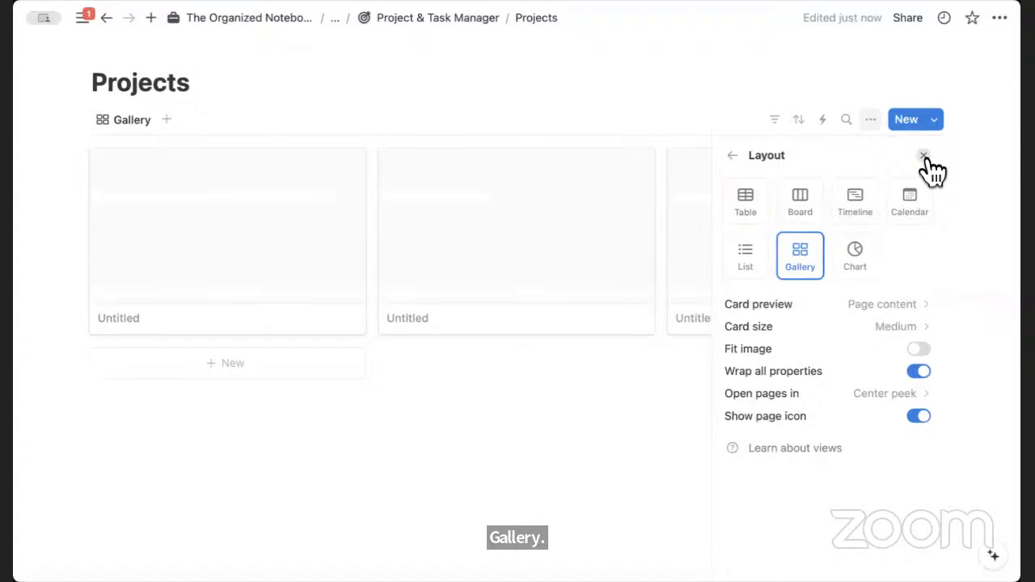
left_click(894, 308)
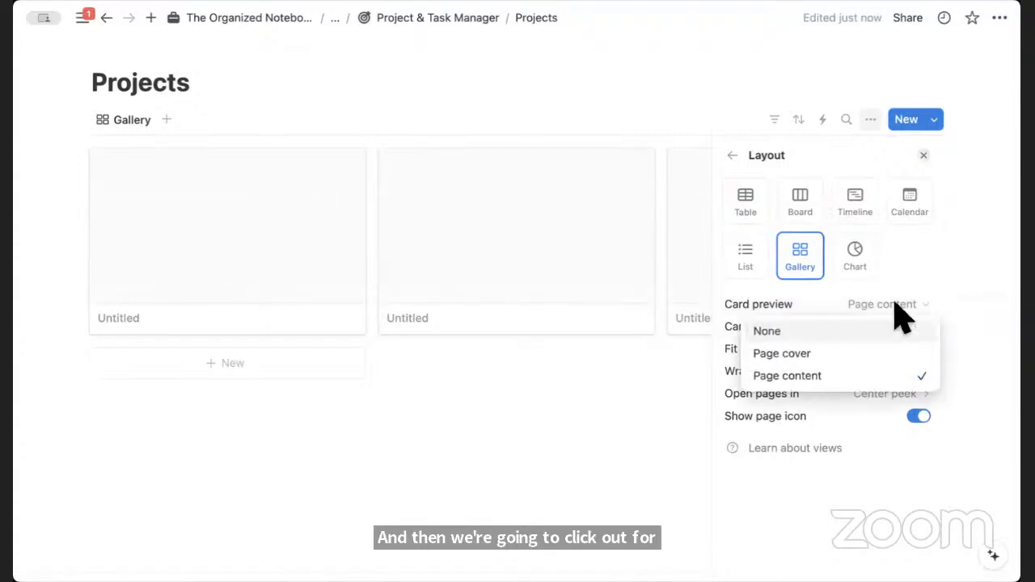
left_click(882, 354)
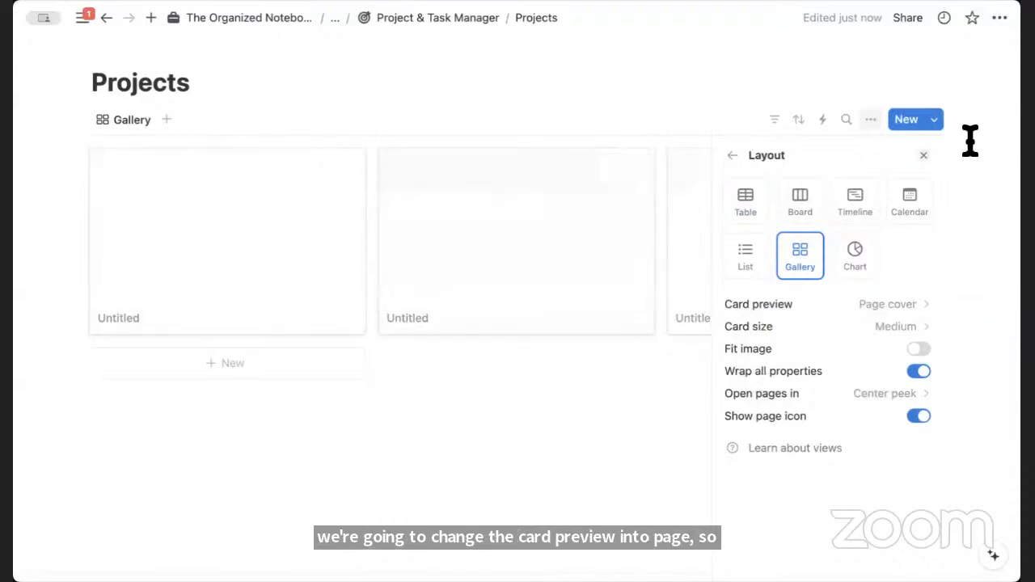
left_click(923, 155)
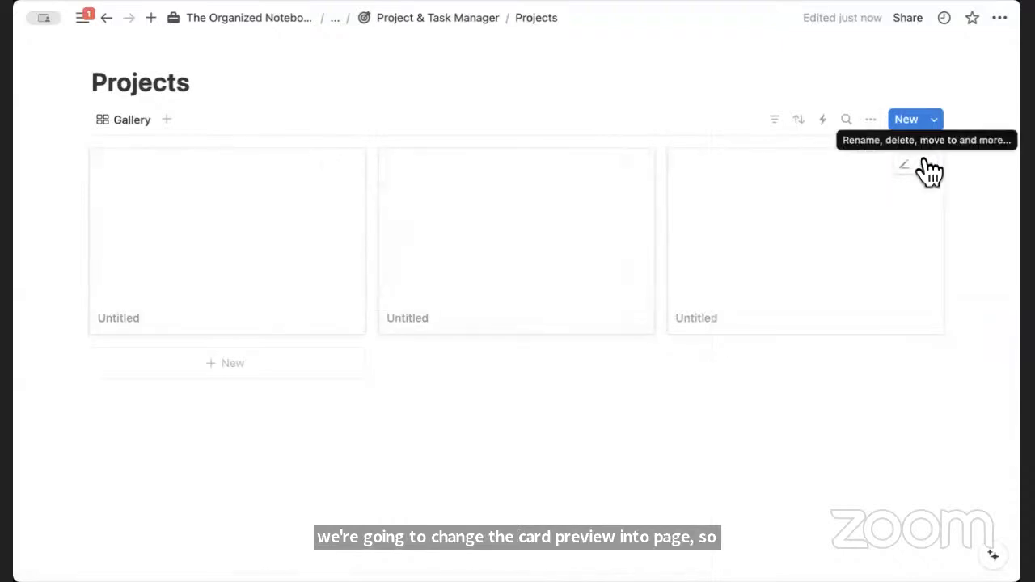
Rename the database as Projects (Event)
left_click(180, 82)
left_click(193, 82)
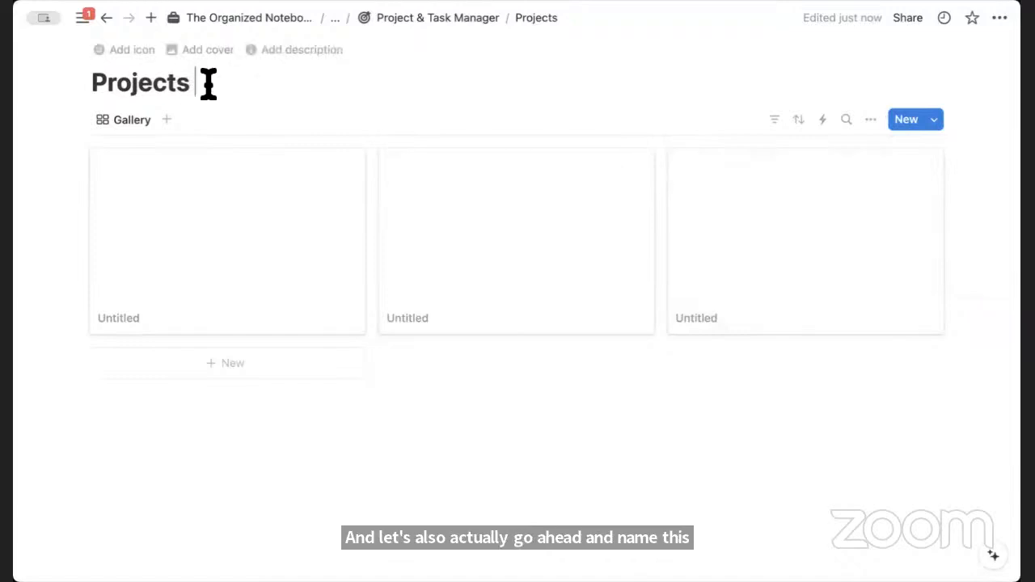
type("(")
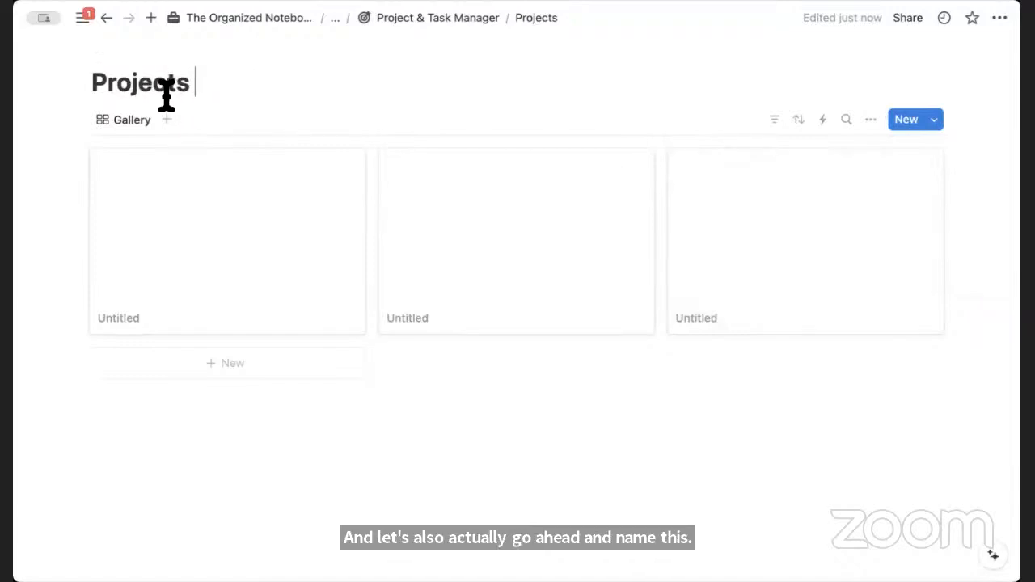
type("E")
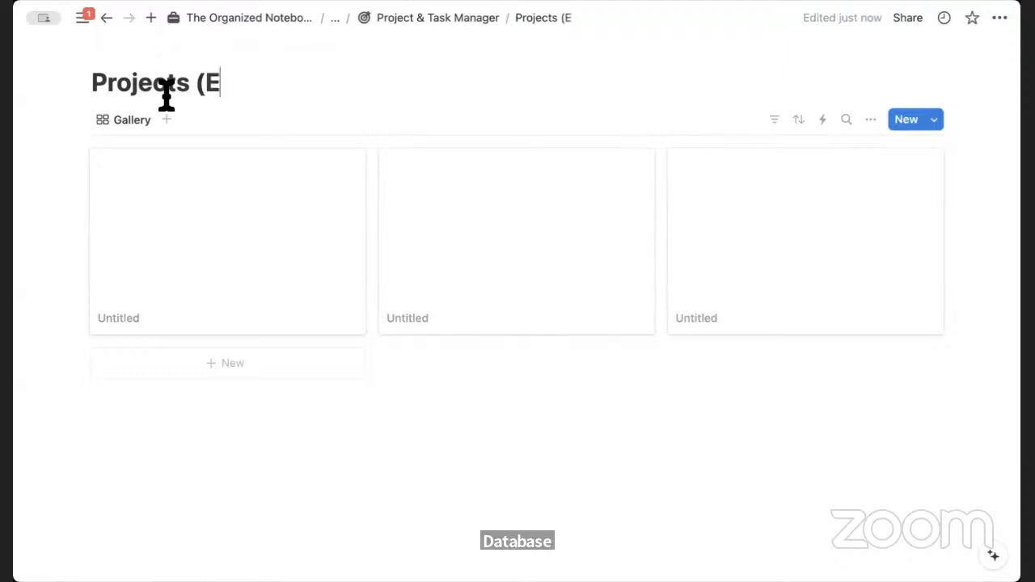
type("vents")
key("BackSpace")
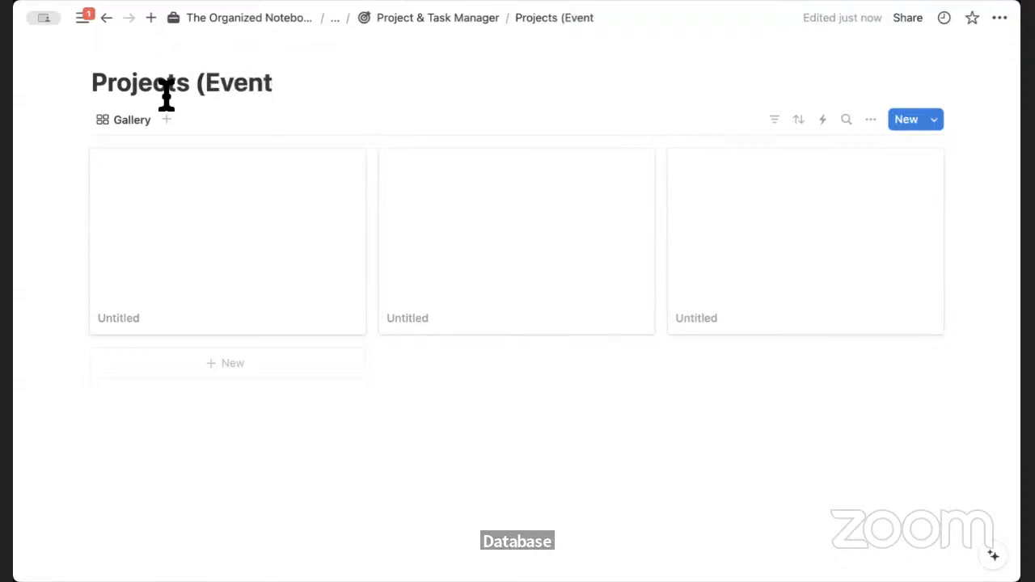
type(")")
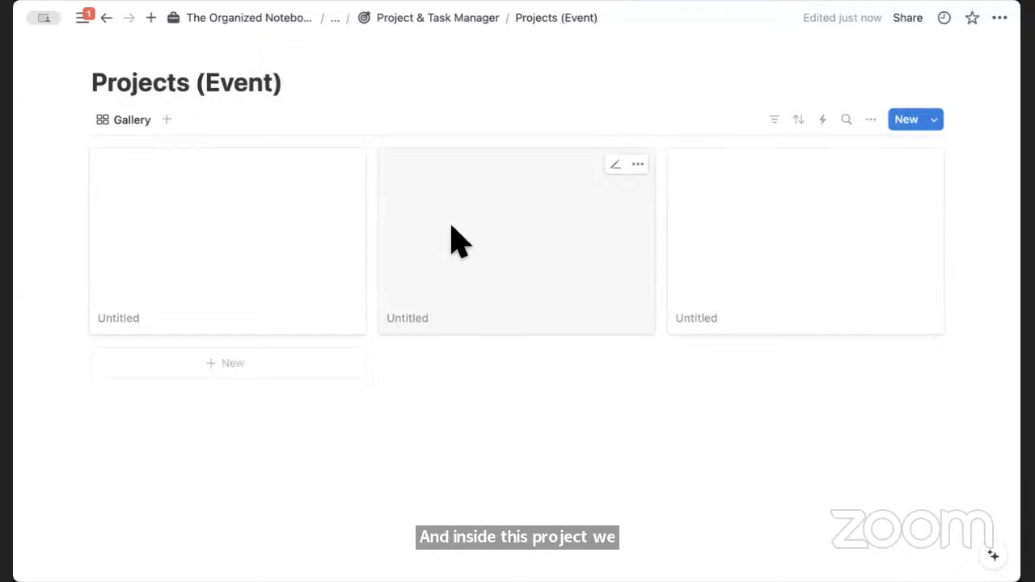
Open the first untitled gallery card and title it Project 1
left_click(125, 117)
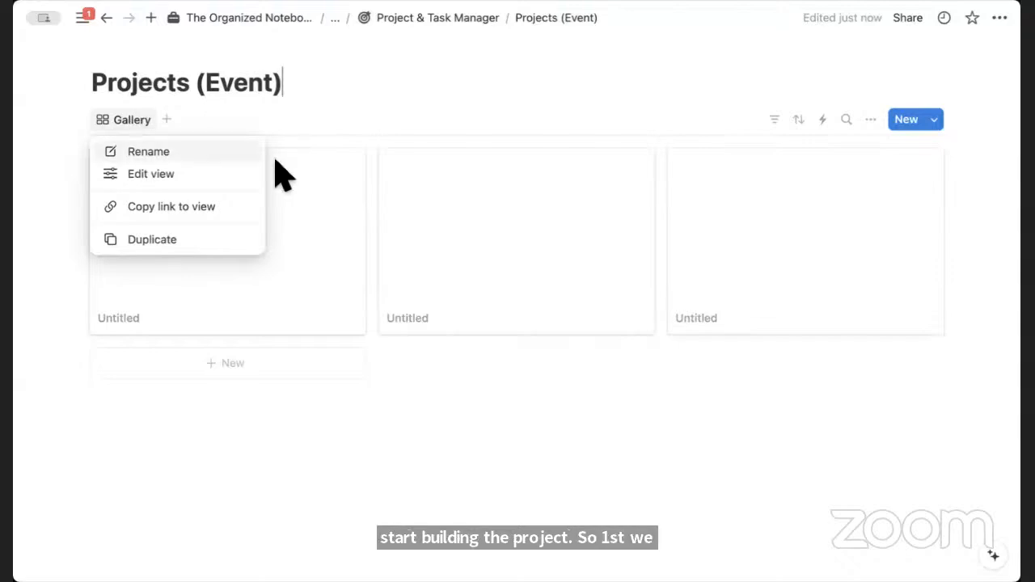
left_click(323, 223)
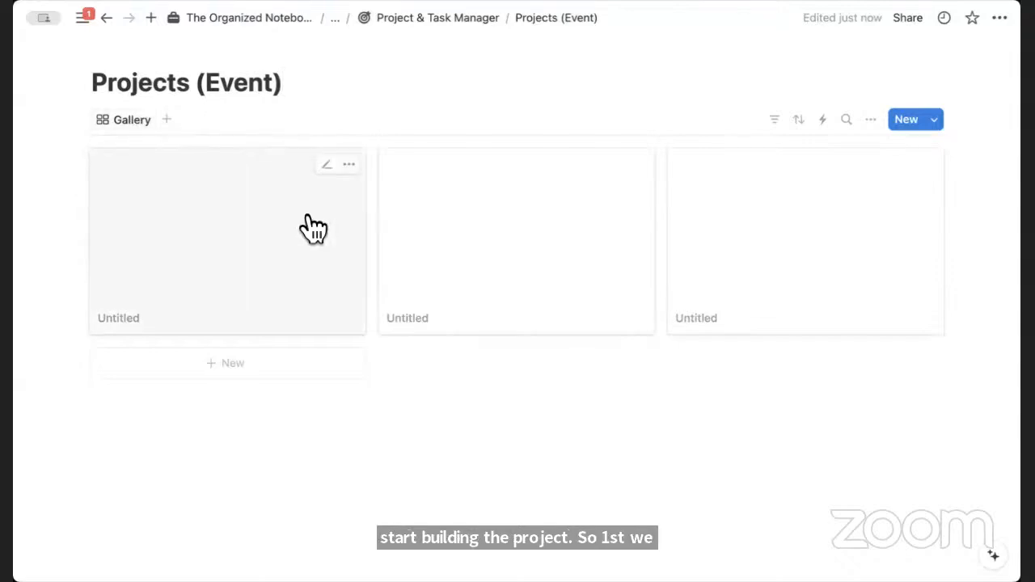
left_click(307, 227)
type("Project 1")
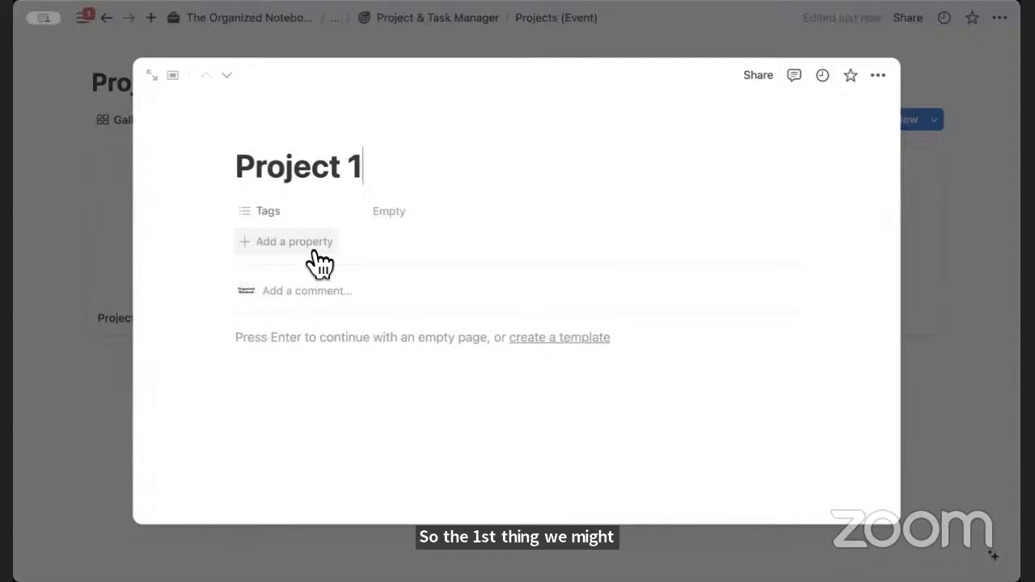
Delete the Tags property from the Project 1 page
left_click(299, 214)
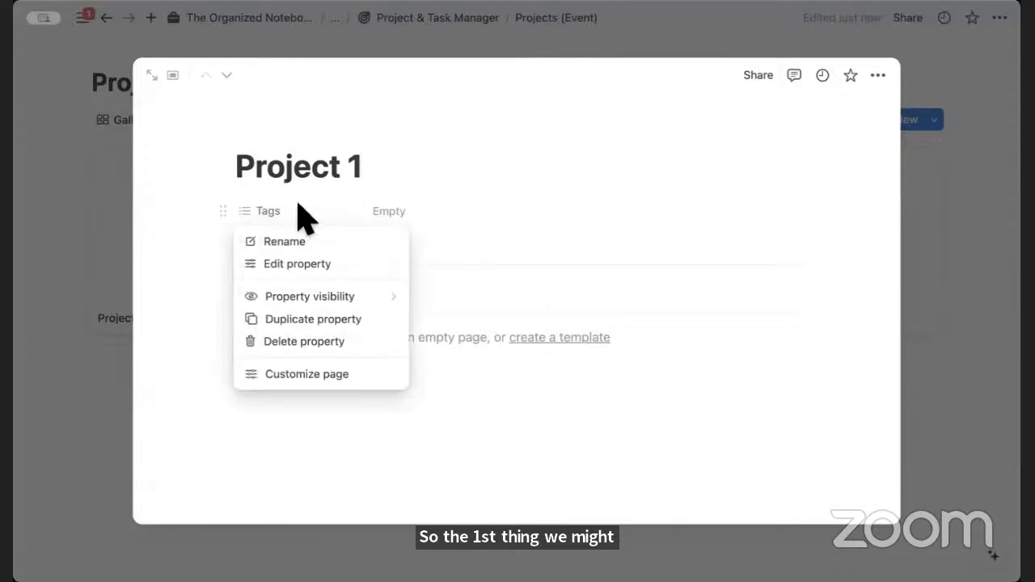
left_click(340, 341)
left_click(457, 303)
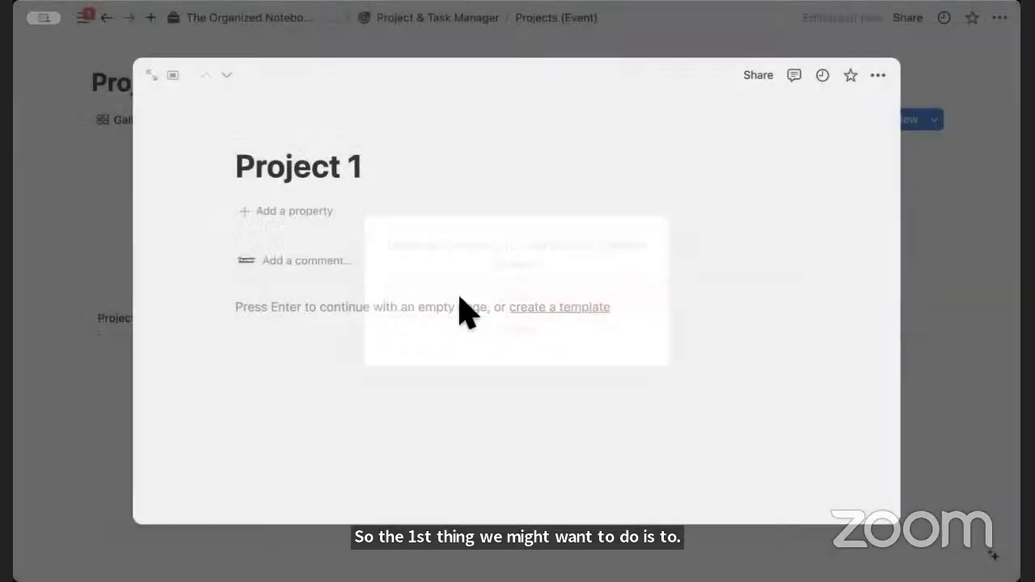
Add a Date property named Date (Start - End) to the Project 1 page
left_click(291, 214)
type("date")
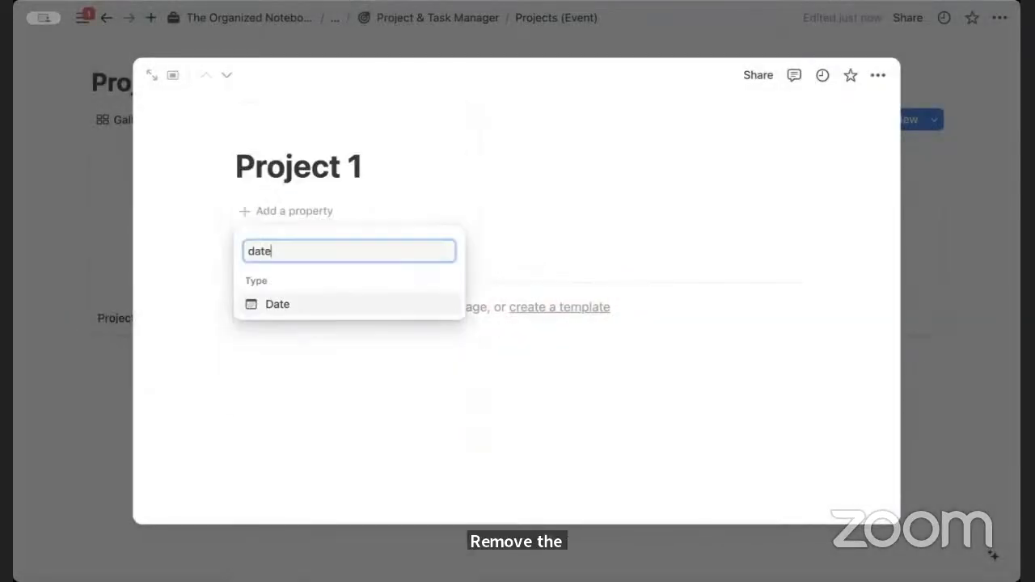
left_click(310, 300)
left_click(339, 253)
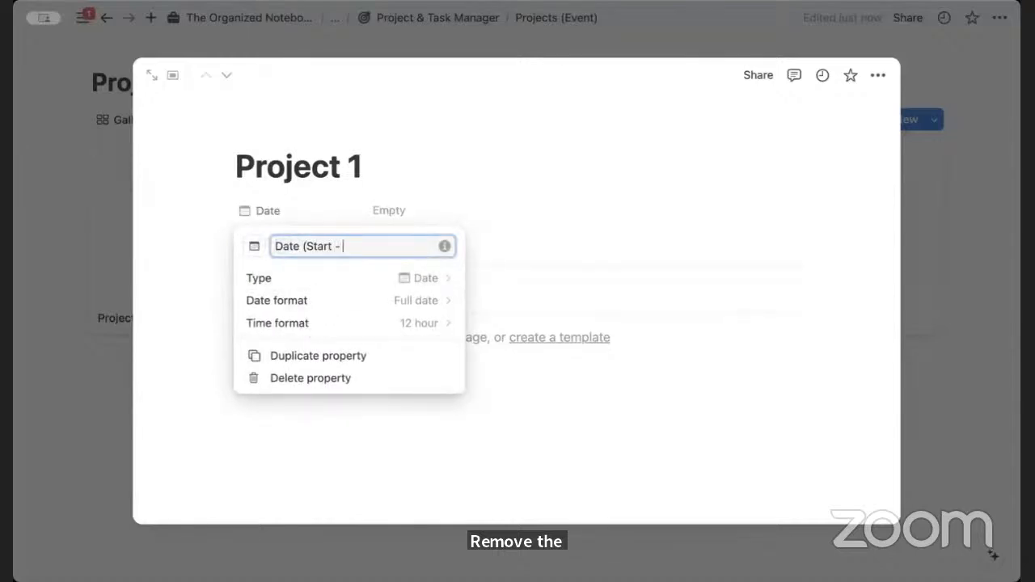
left_click(441, 216)
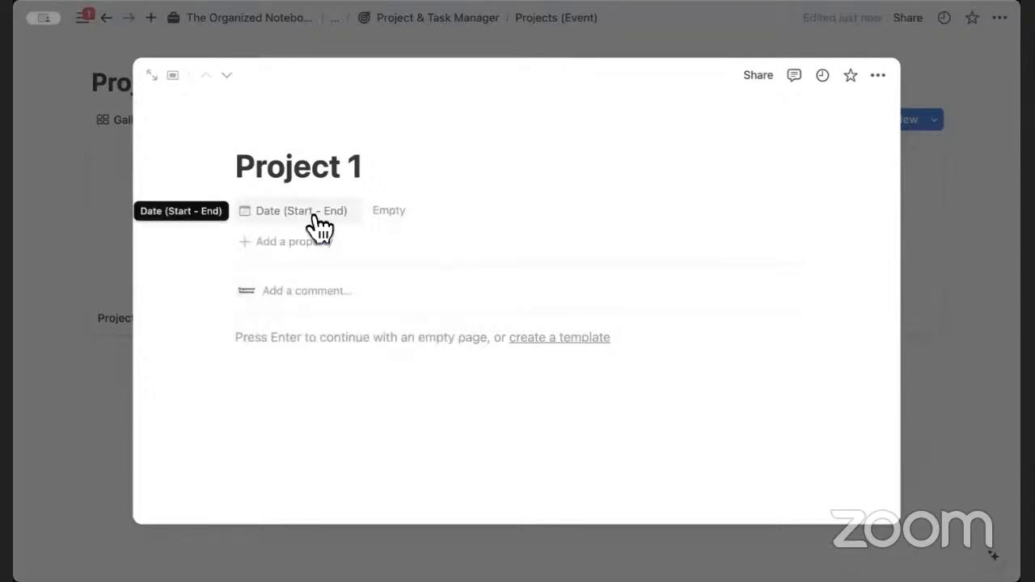
Turn on the end date and set Project 1's date range to August 26, 2024 through September 26, 2024
left_click(419, 215)
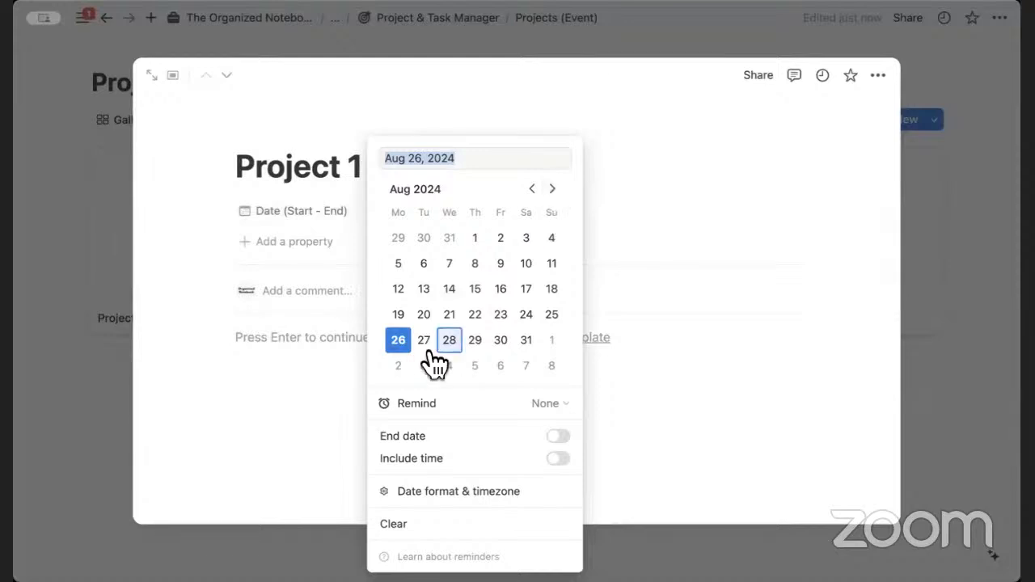
left_click(556, 437)
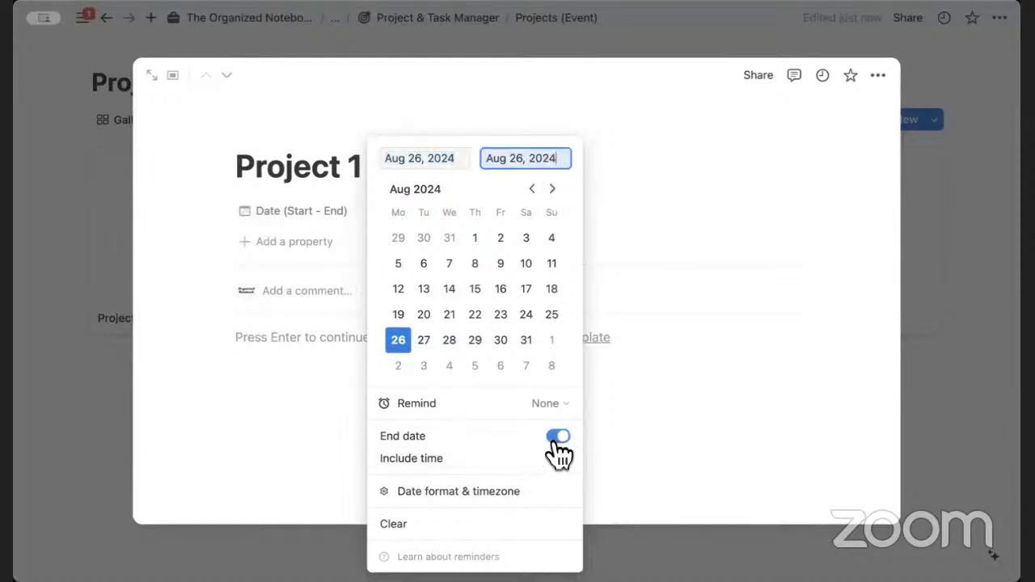
left_click(552, 188)
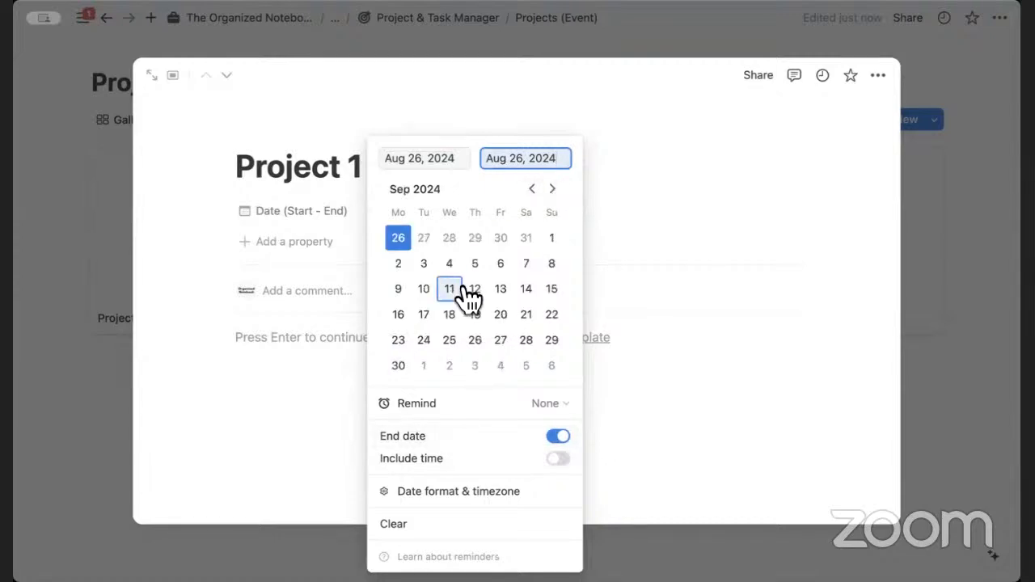
left_click(475, 341)
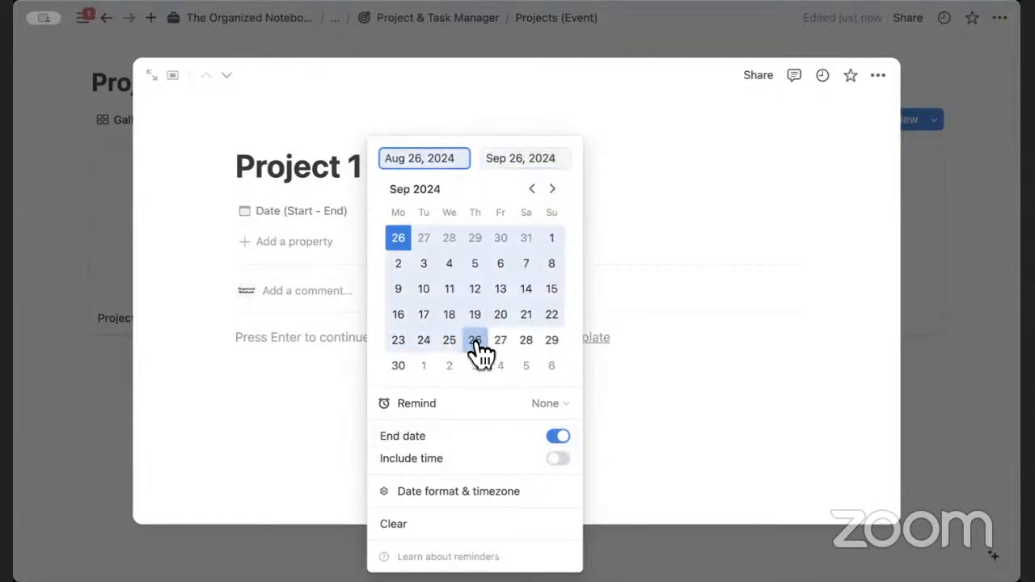
left_click(638, 169)
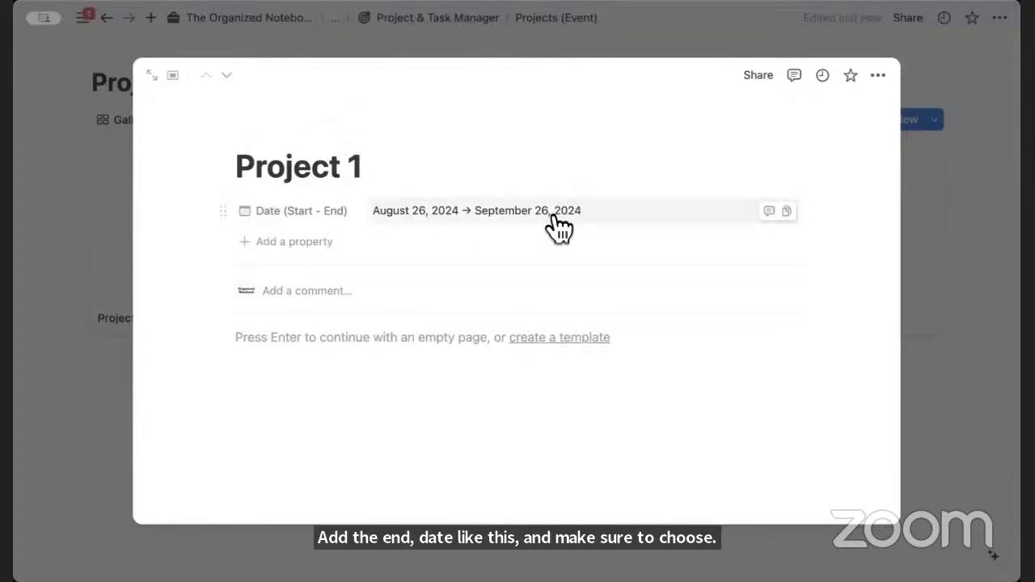
Add a Text property named Description below the date property
left_click(308, 244)
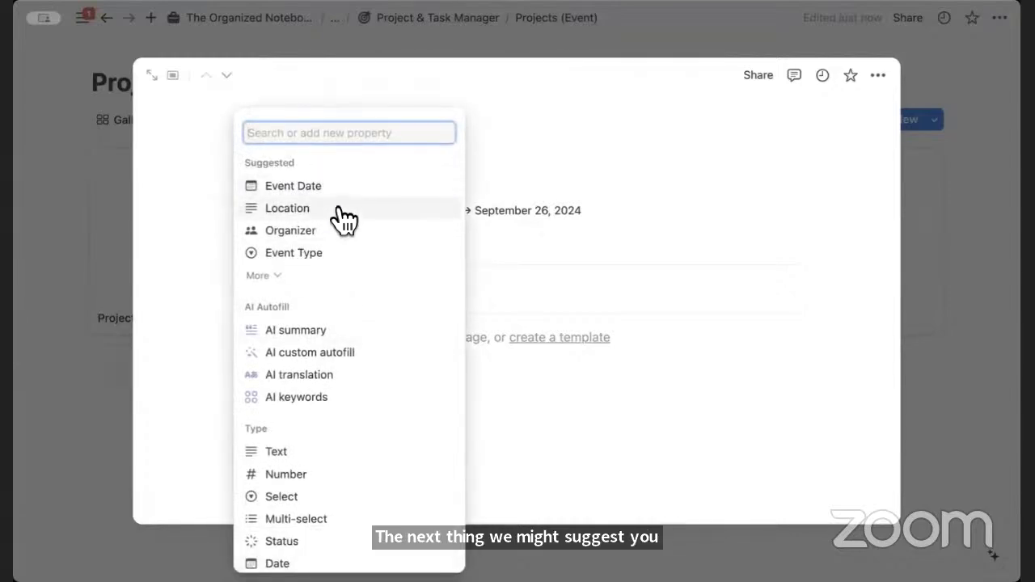
type("tex")
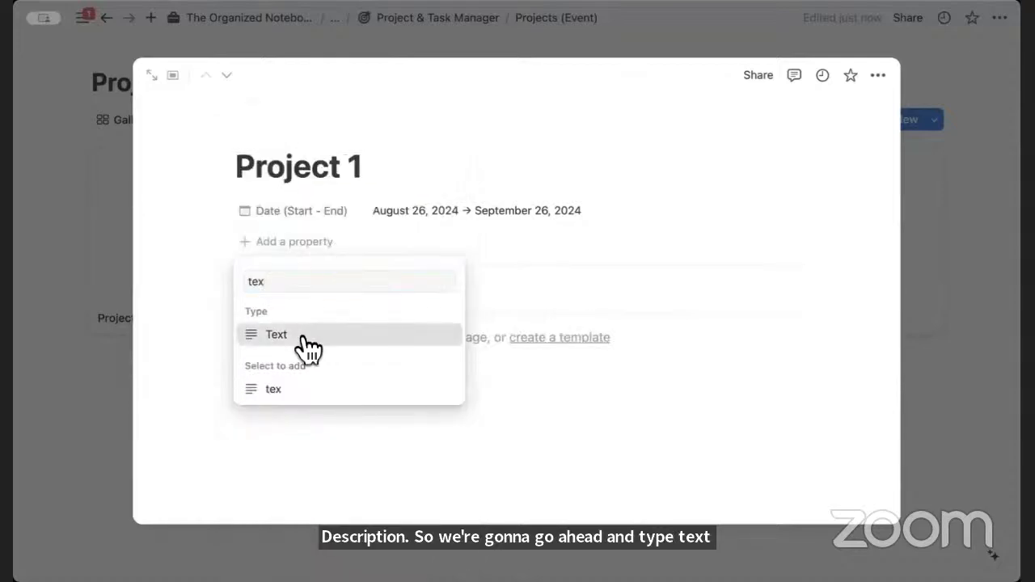
left_click(304, 340)
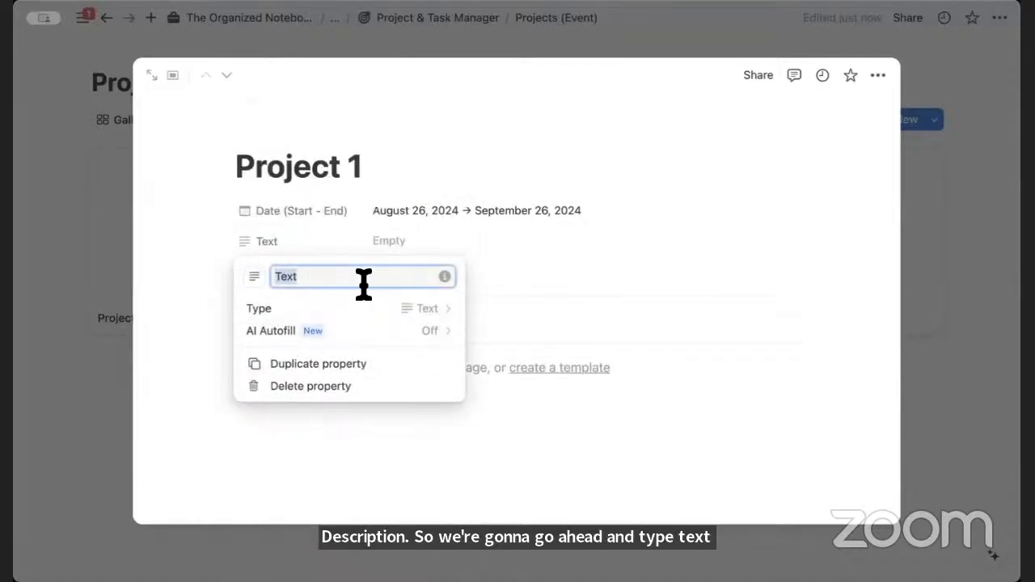
type("Description")
key("Return")
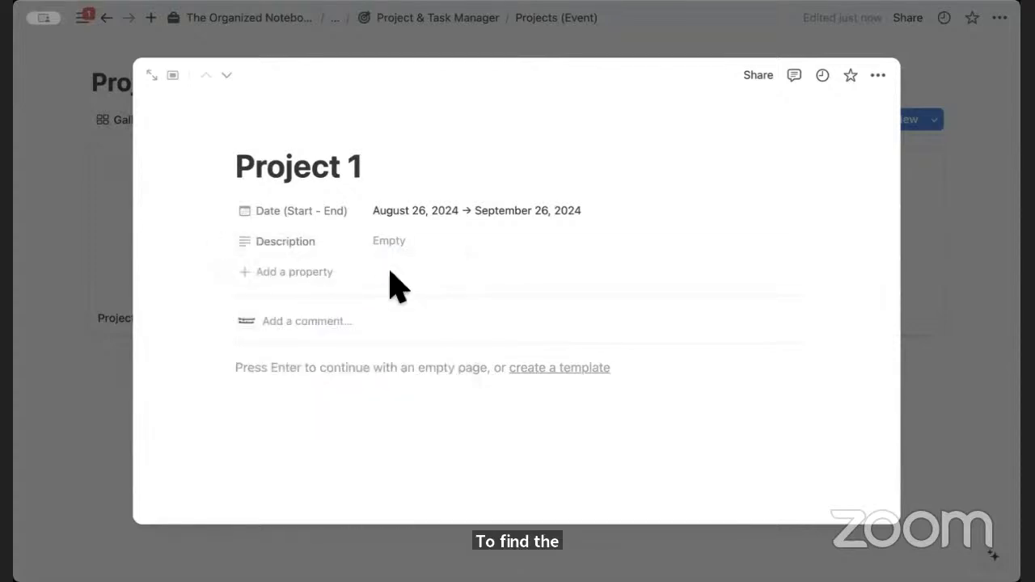
Fill in Project 1's Description with the text Project Description
left_click(426, 248)
type("Projec")
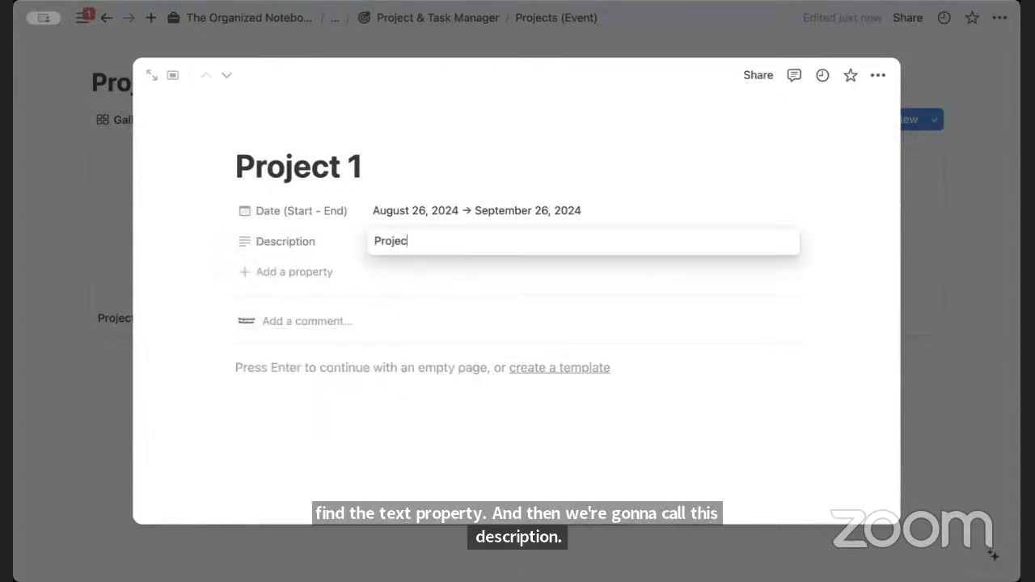
type("t Description")
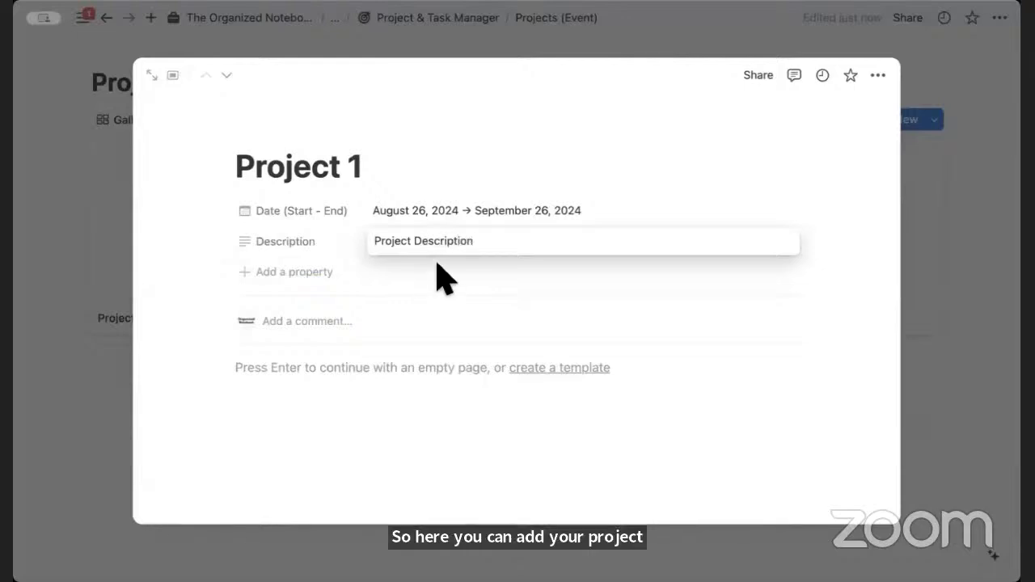
left_click(437, 278)
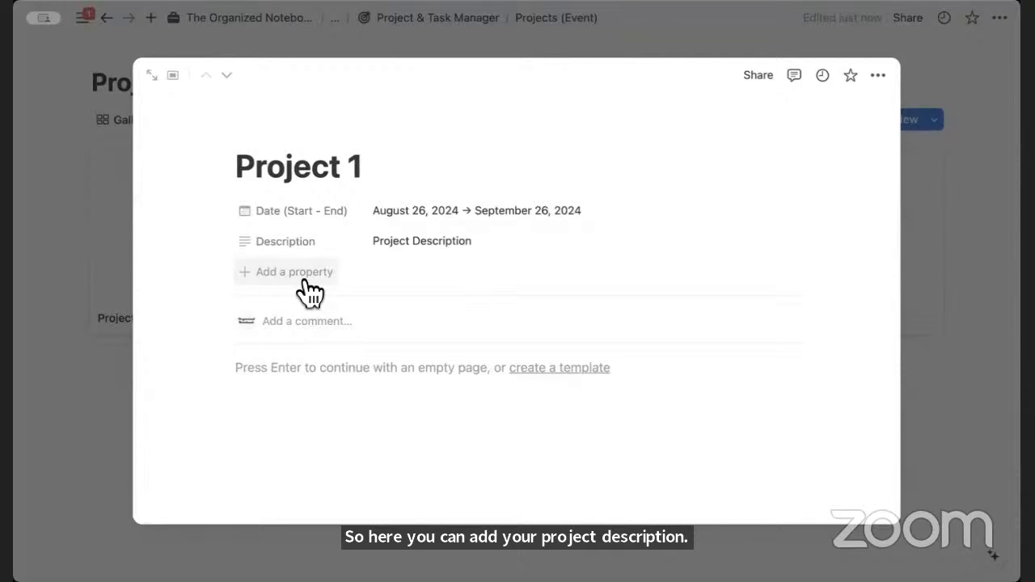
Add a Status property to the Project 1 page and set its value to In progress
left_click(310, 291)
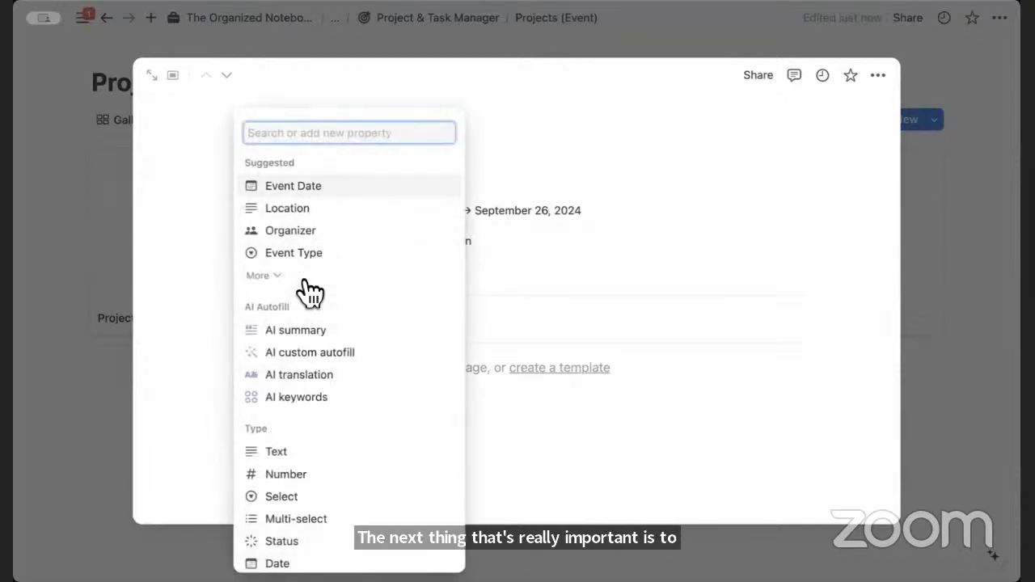
type("status")
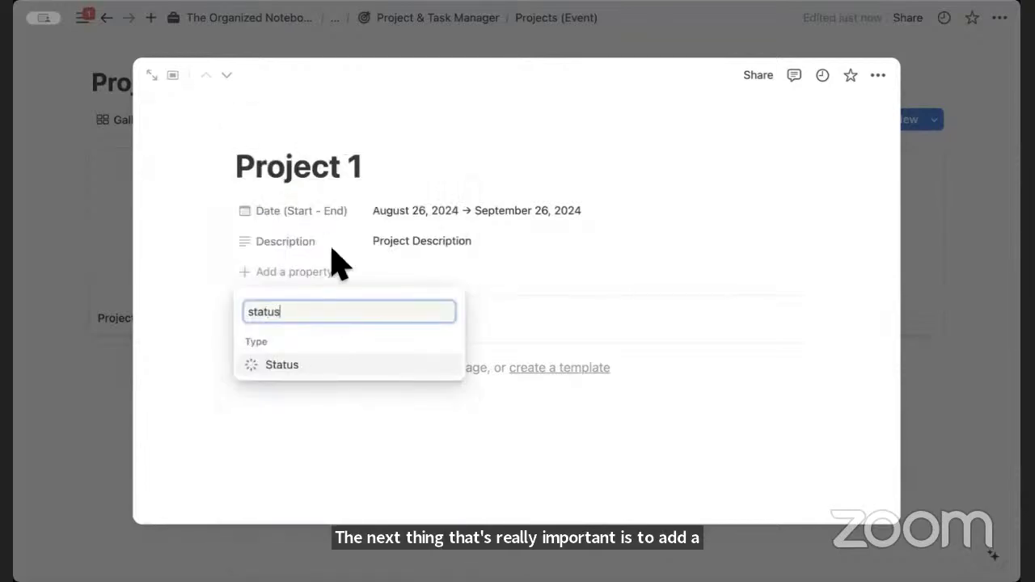
left_click(340, 364)
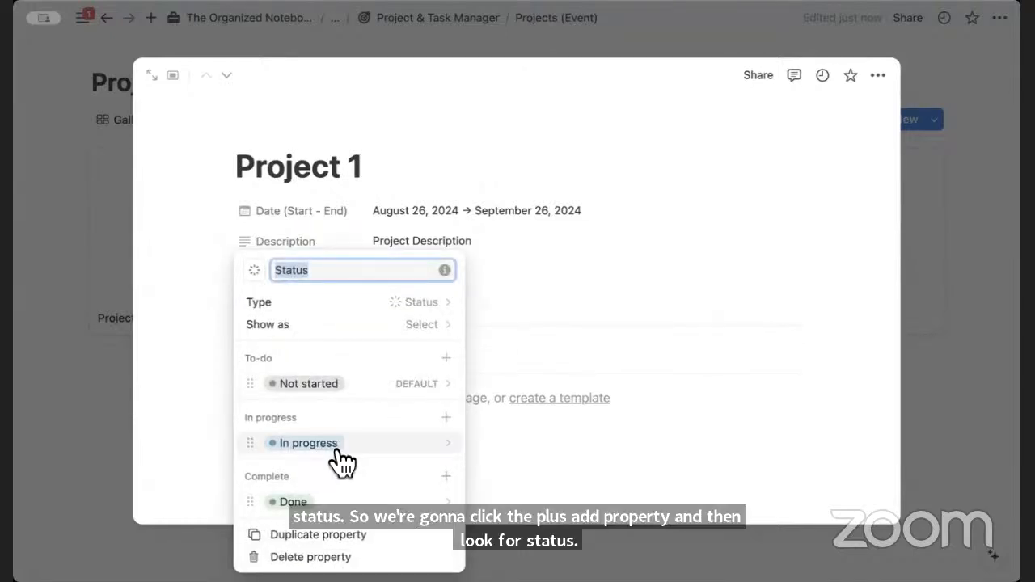
left_click(498, 285)
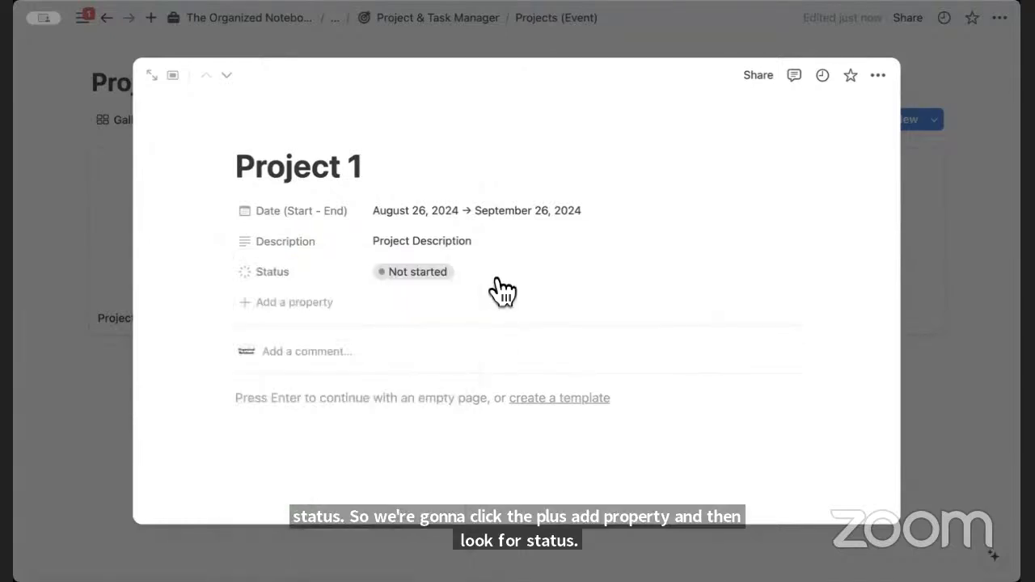
left_click(447, 277)
left_click(452, 395)
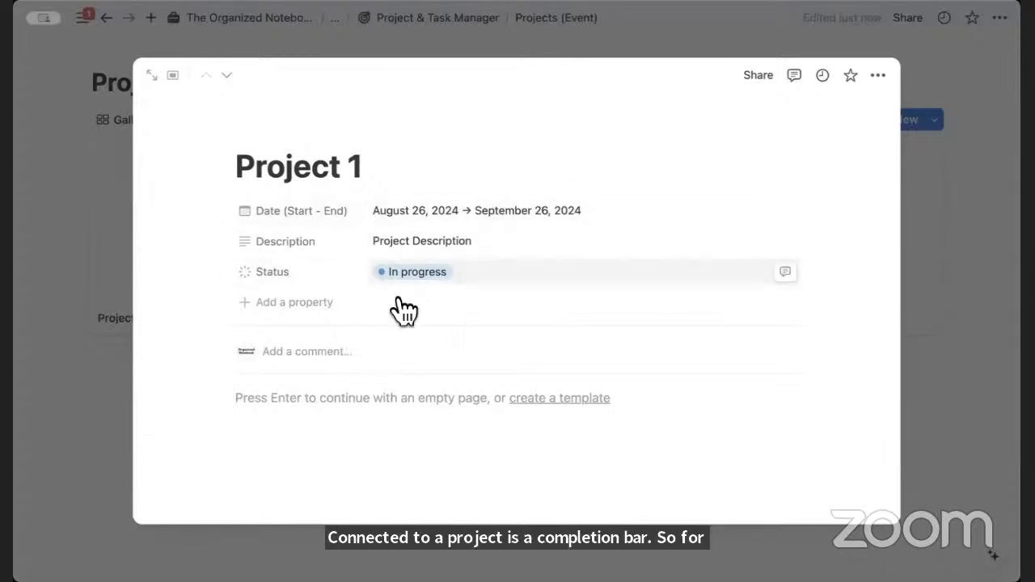
Add a cover to Project 1 using the open planner photo from an Unsplash search for productivity, and close the page
left_click(333, 129)
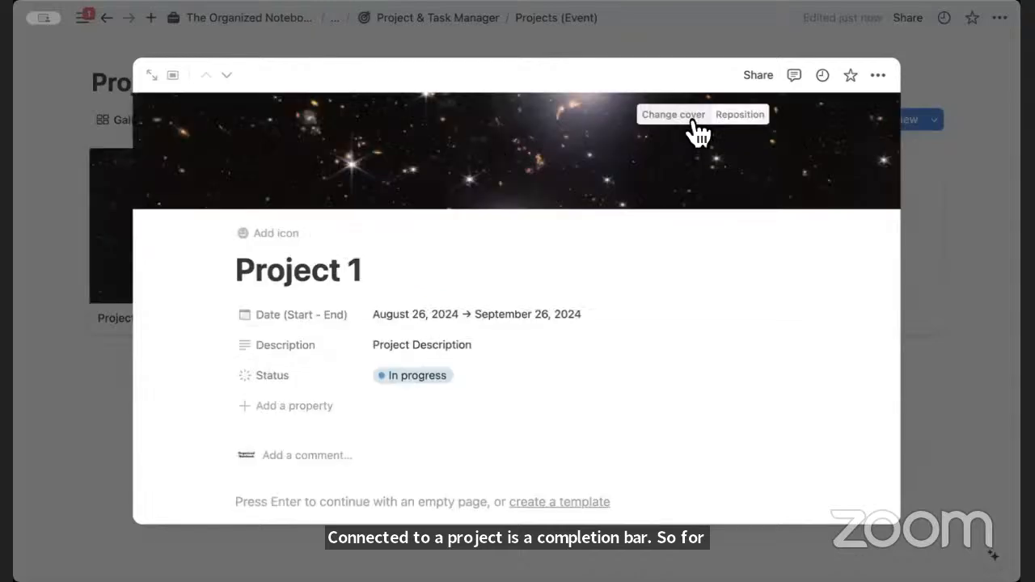
left_click(686, 119)
left_click(638, 143)
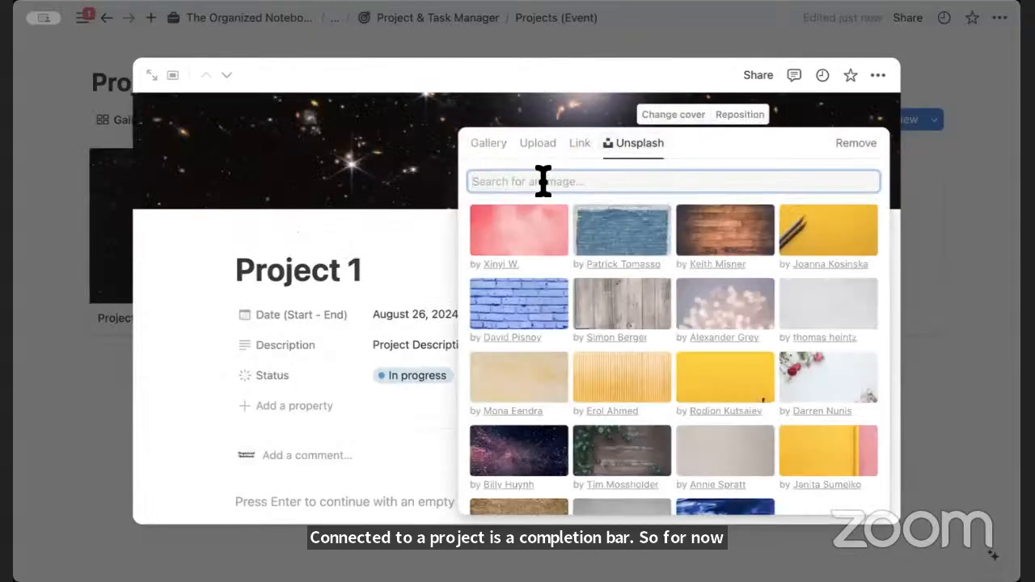
type("pro")
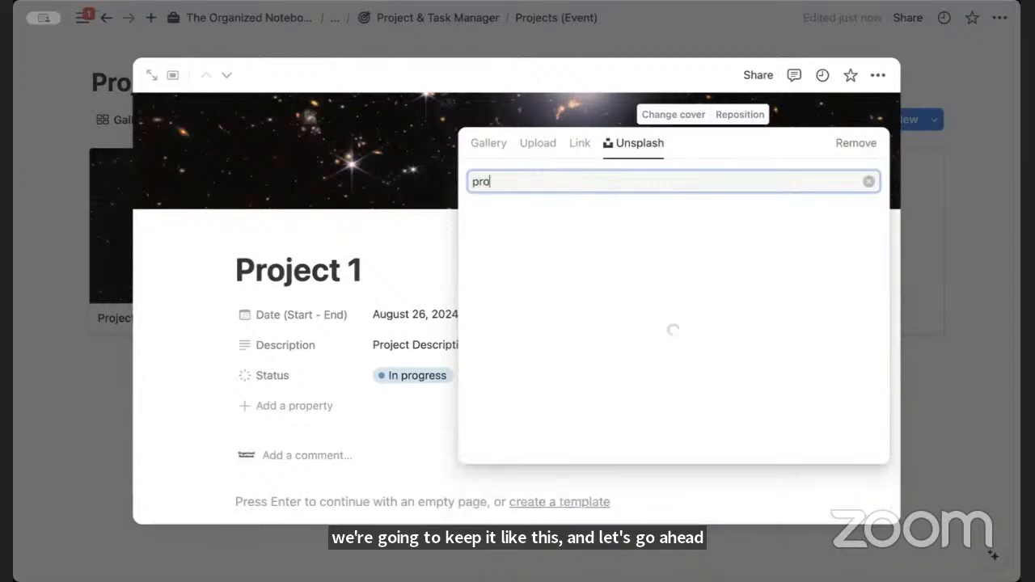
type("ductivity")
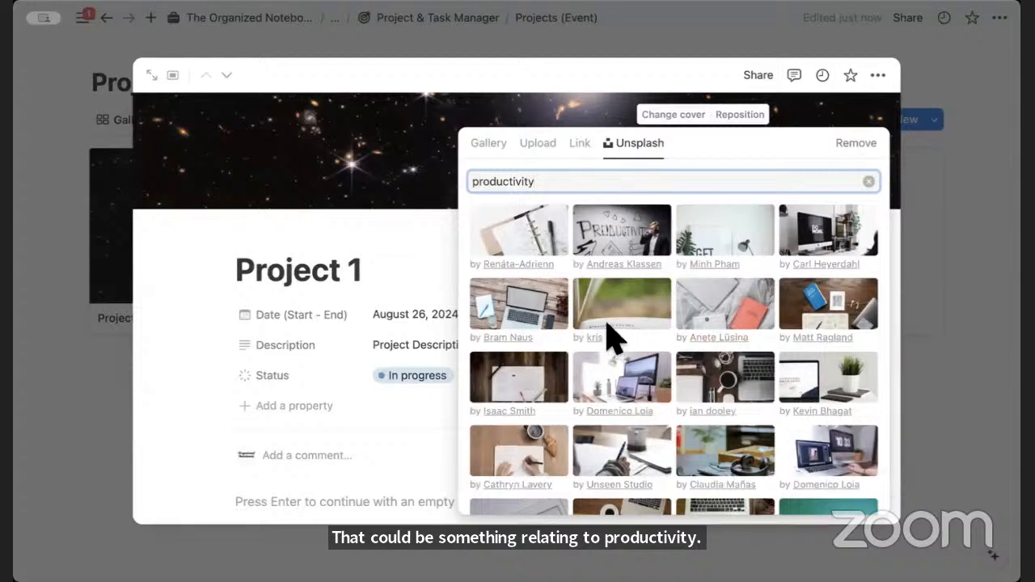
left_click(528, 230)
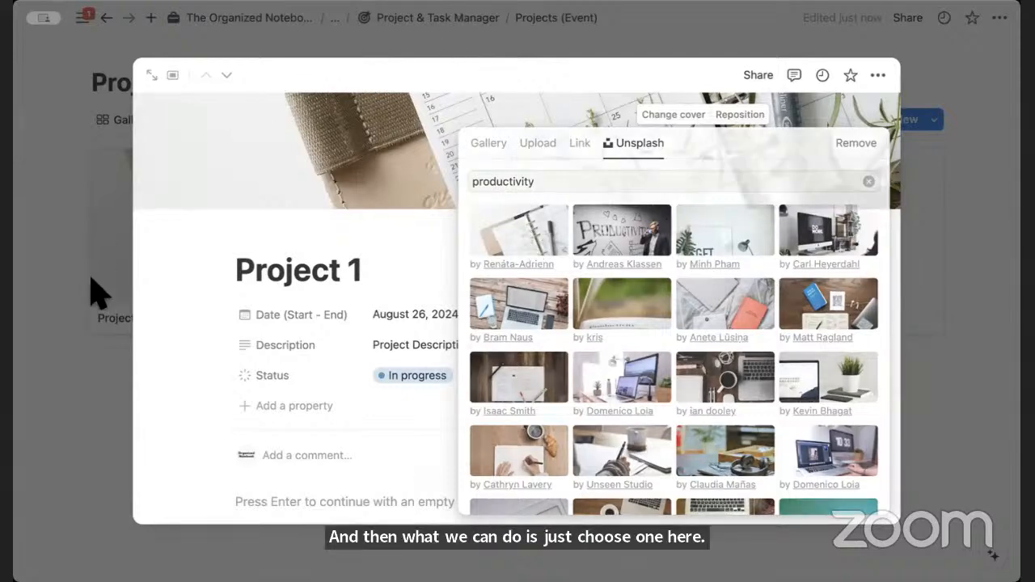
left_click(73, 316)
left_click(74, 325)
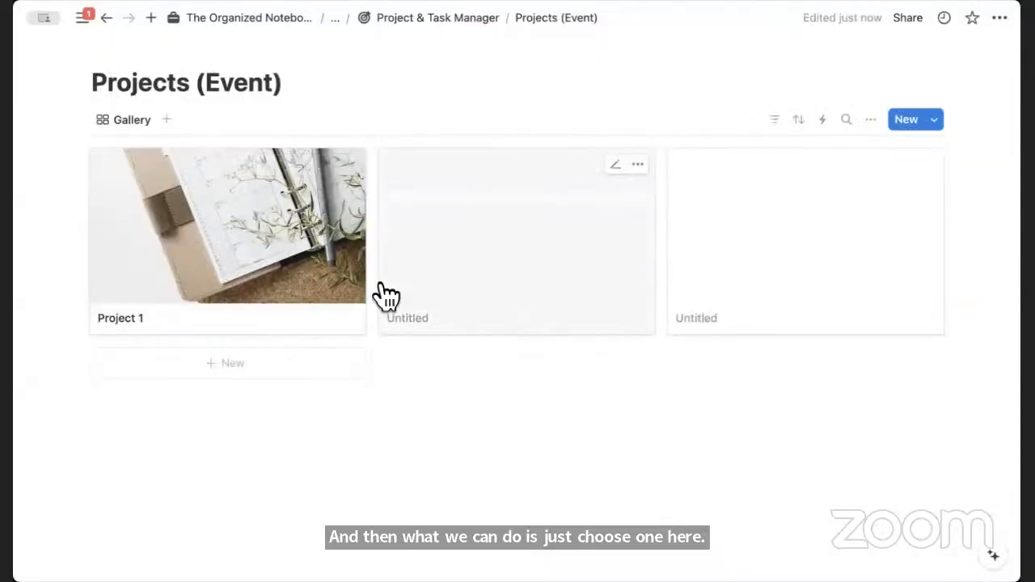
Show the Date (Start - End), Description and Status properties on the Projects (Event) gallery cards
key("super+minus")
key("super+minus")
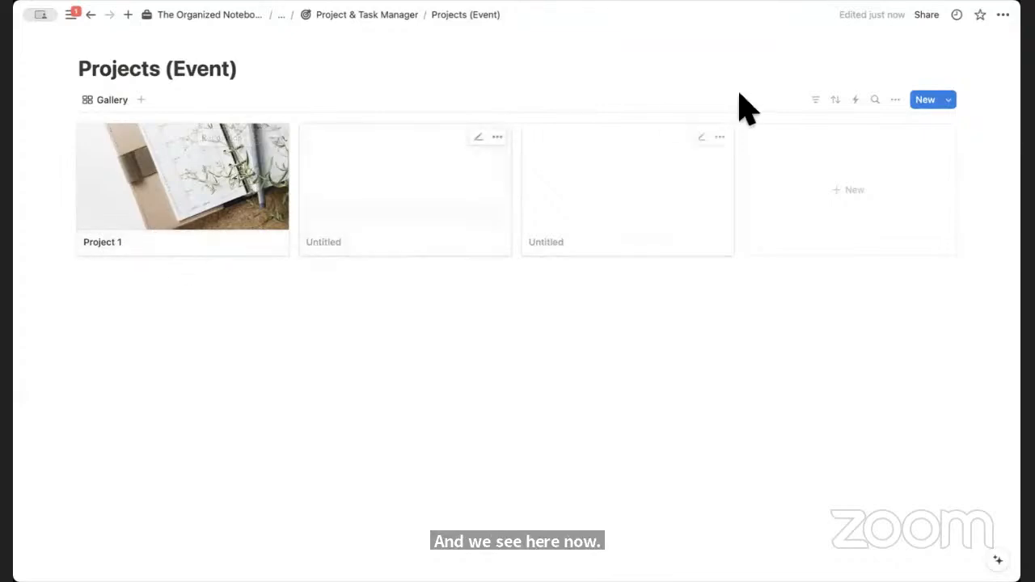
left_click(896, 103)
left_click(851, 210)
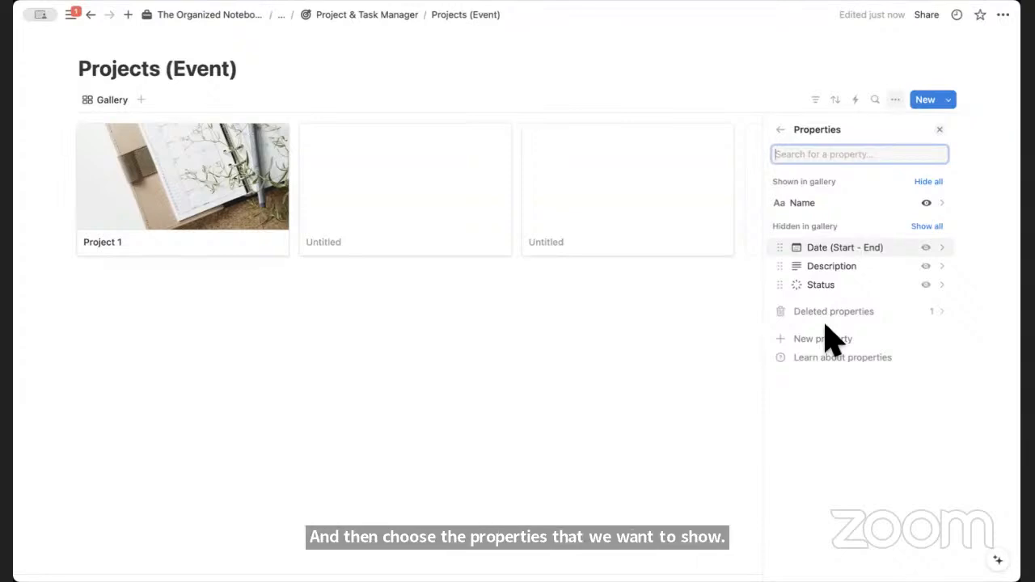
left_click(926, 248)
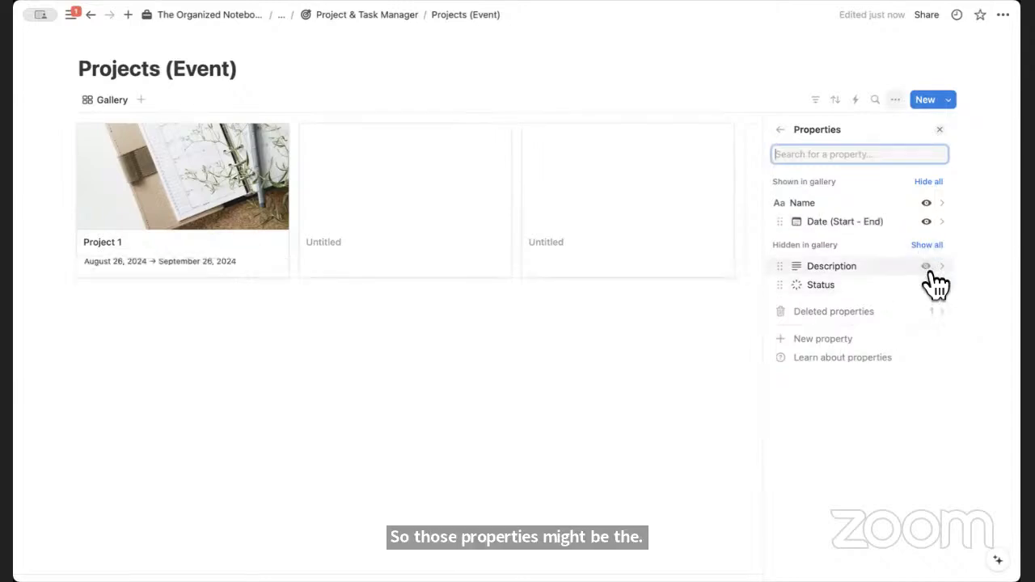
left_click(926, 267)
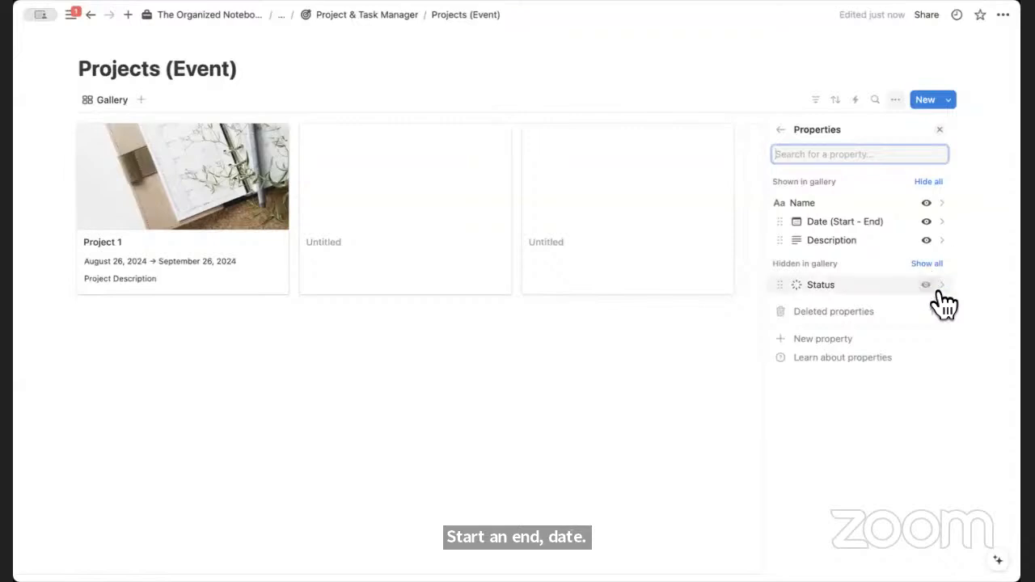
left_click(926, 285)
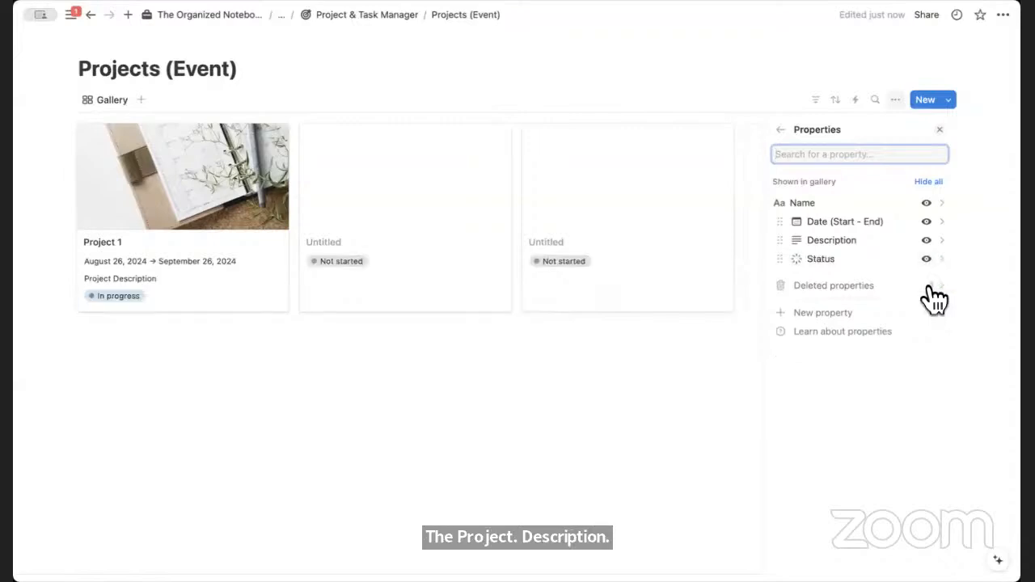
left_click(939, 129)
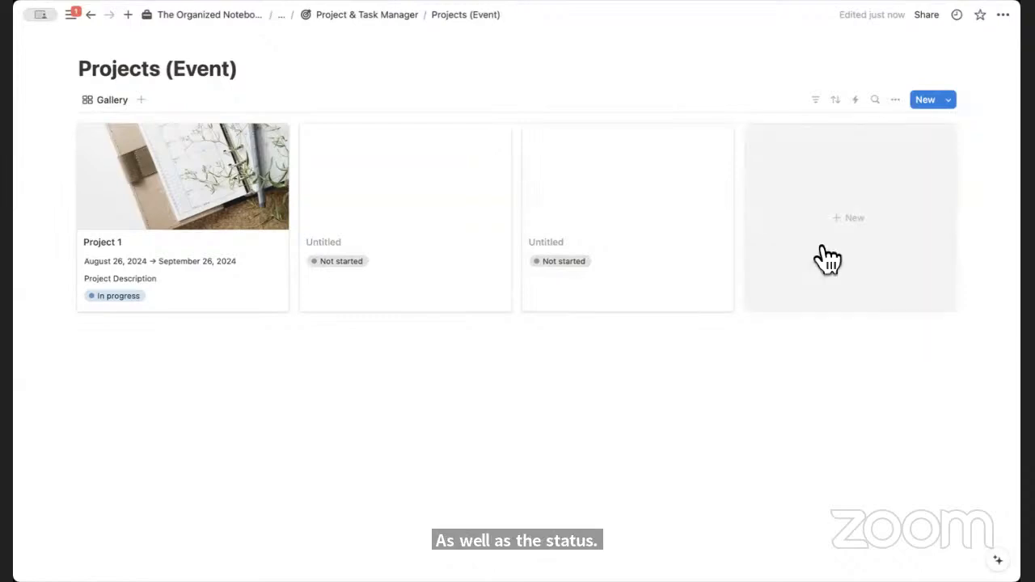
Group the Projects (Event) gallery by Status and turn off hiding of empty groups
left_click(898, 105)
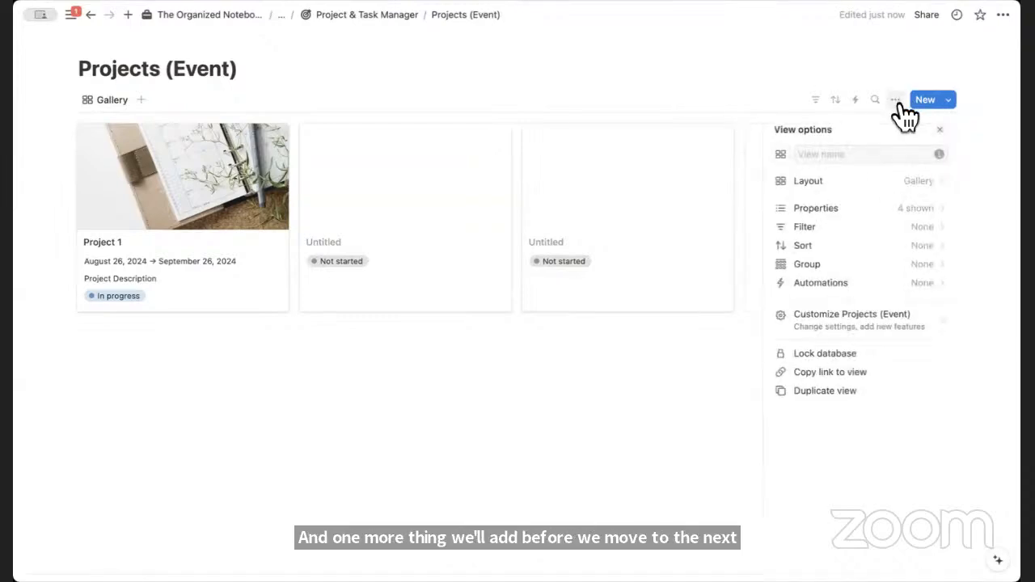
left_click(887, 265)
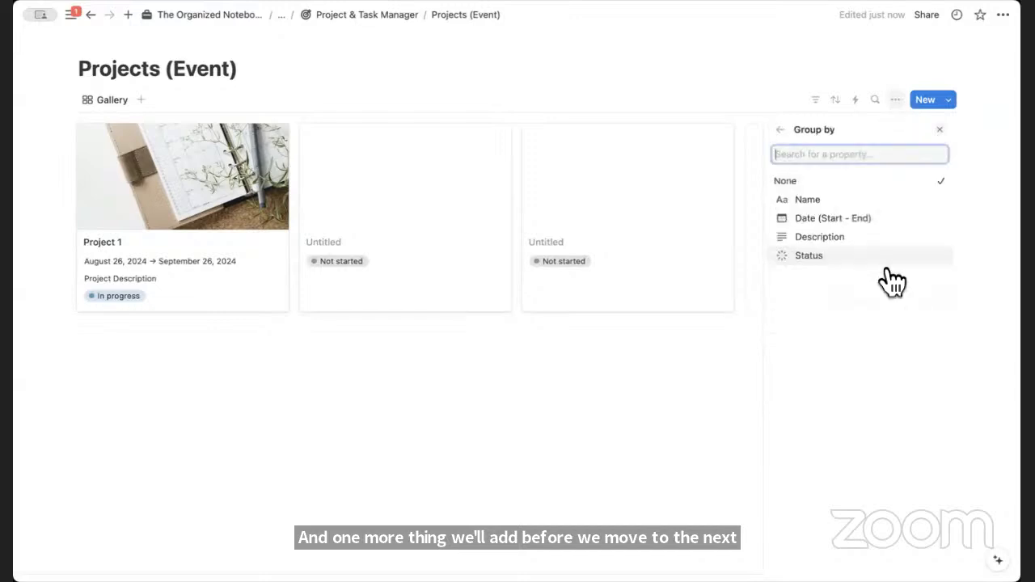
left_click(845, 272)
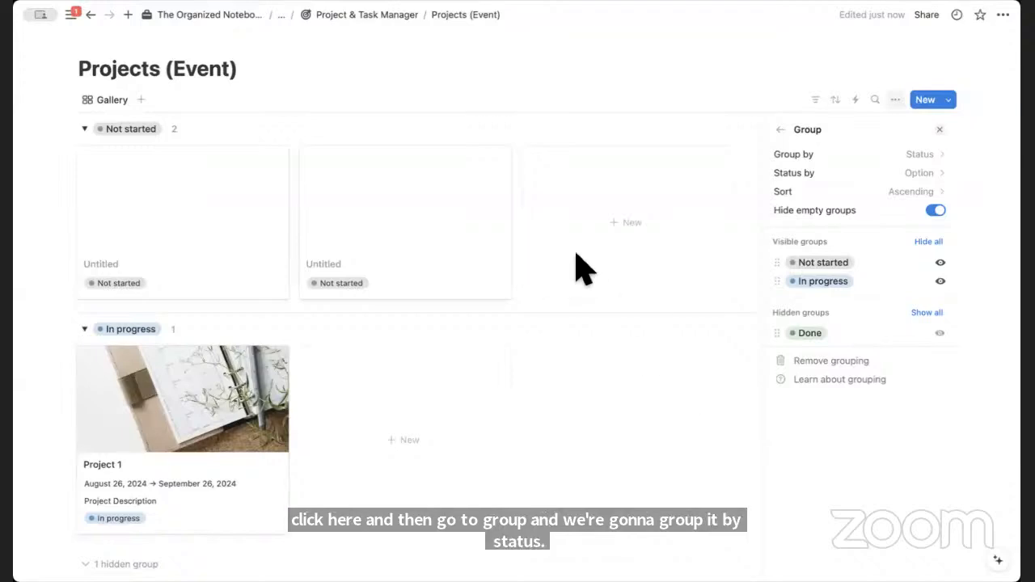
left_click(935, 210)
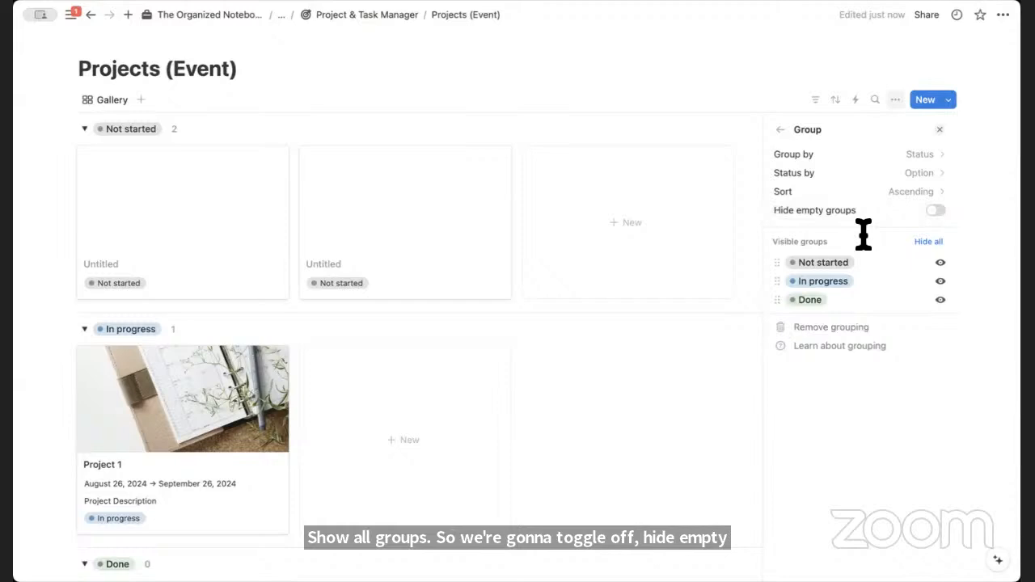
left_click(384, 327)
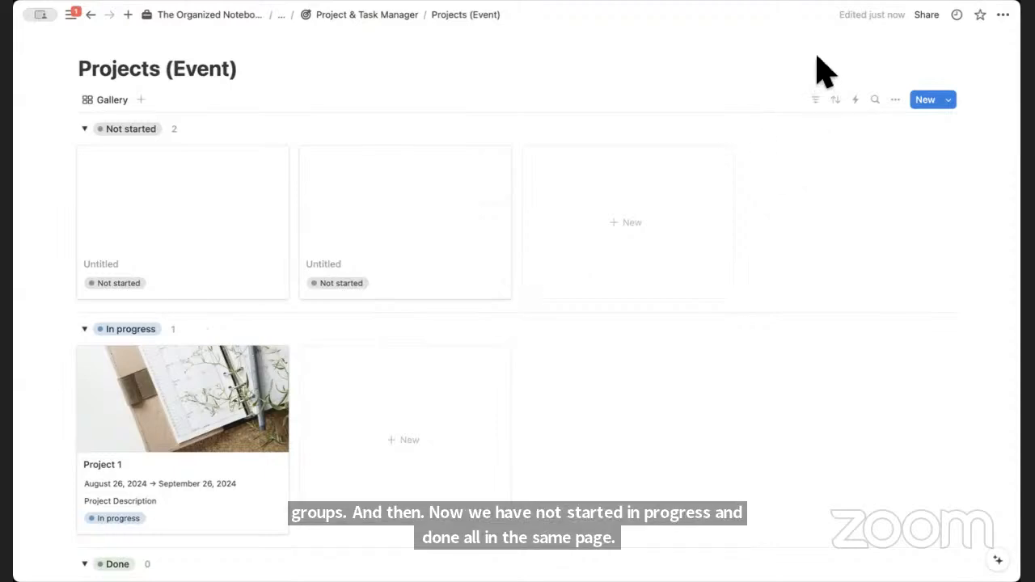
scroll(499, 347, "down", 4)
scroll(397, 393, "up", 3)
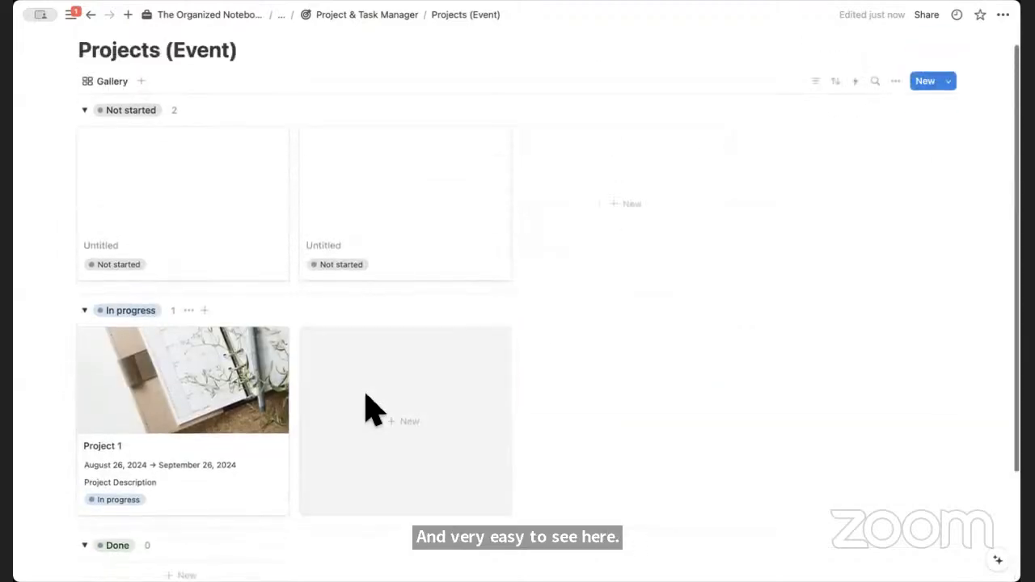
scroll(283, 340, "up", 1)
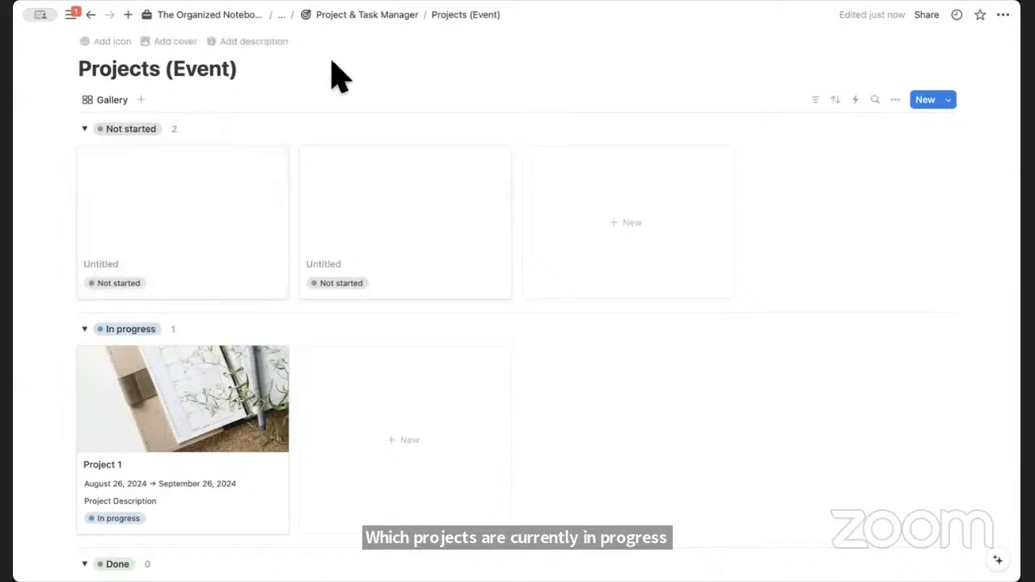
Return to the Project & Task Manager page, move Projects (Event) into the DATABASES callout and give it the target icon
left_click(363, 16)
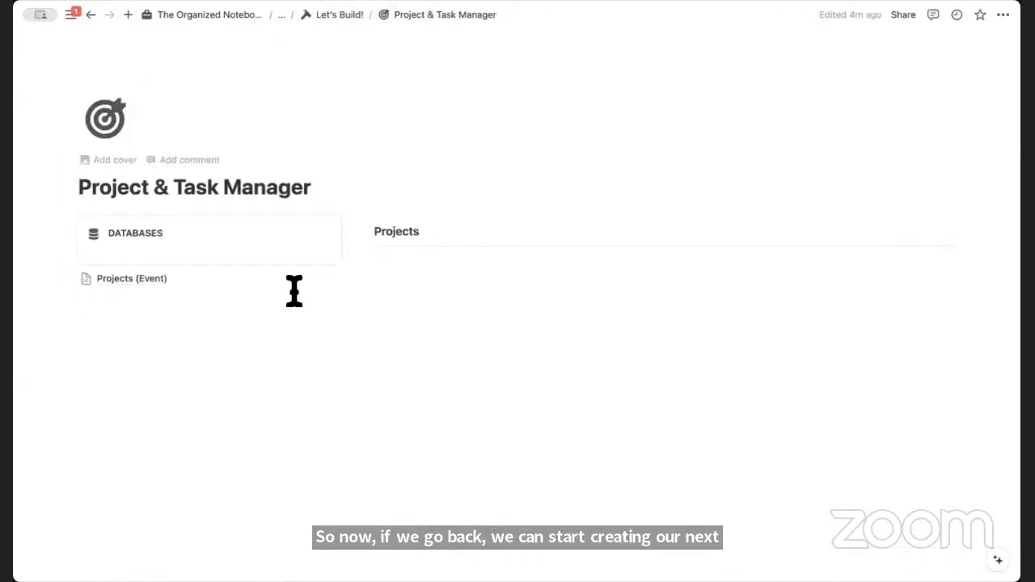
left_click_drag(71, 280, 128, 242)
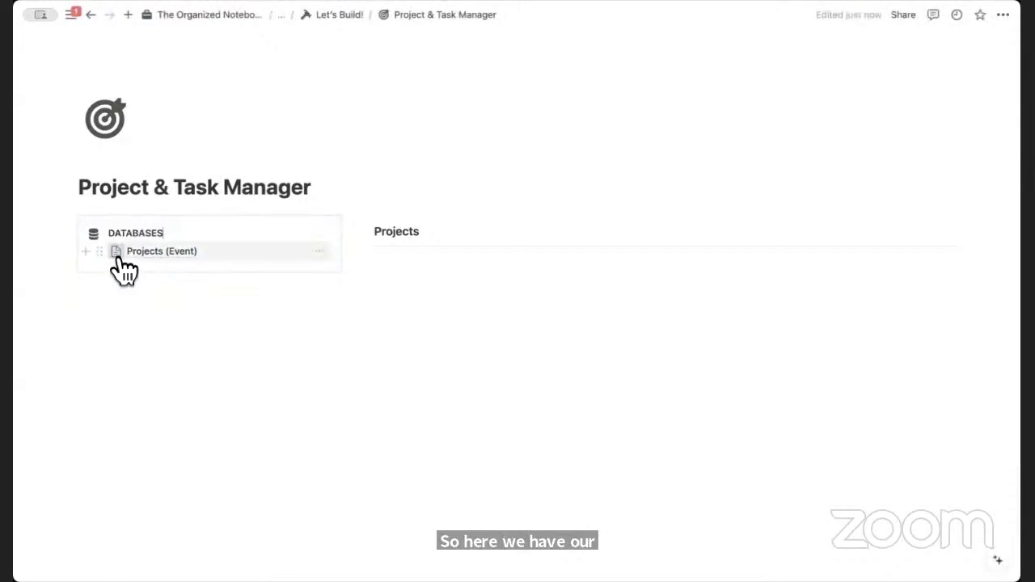
left_click(115, 251)
left_click(81, 276)
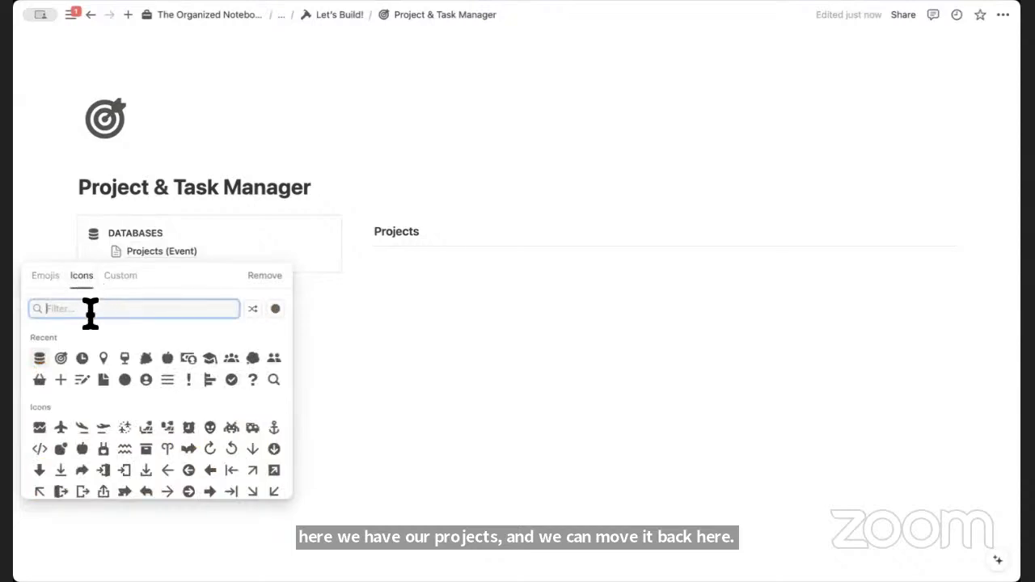
left_click(61, 358)
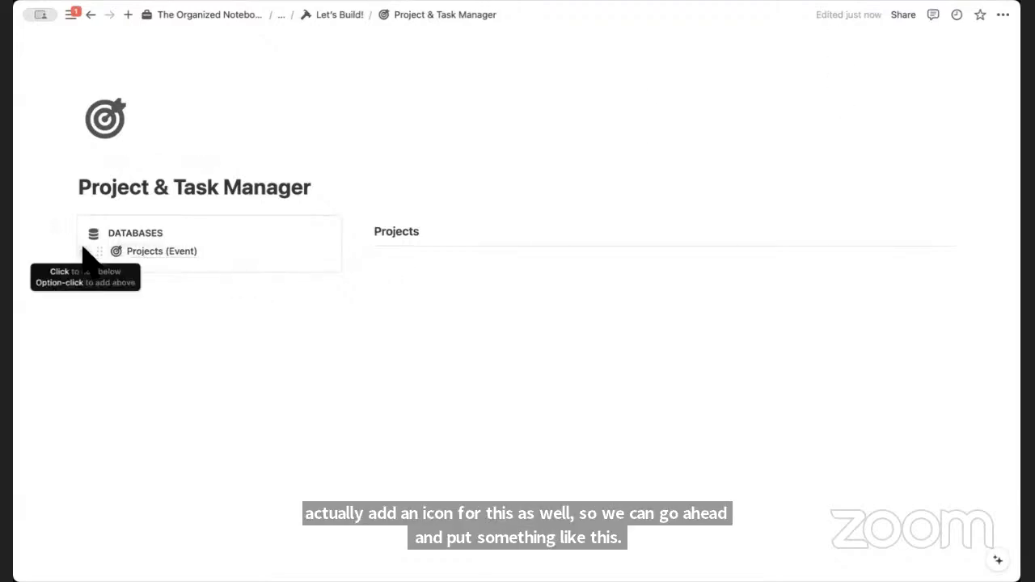
Create a full-page database named Tasks below Projects (Event) in the DATABASES callout
left_click(85, 250)
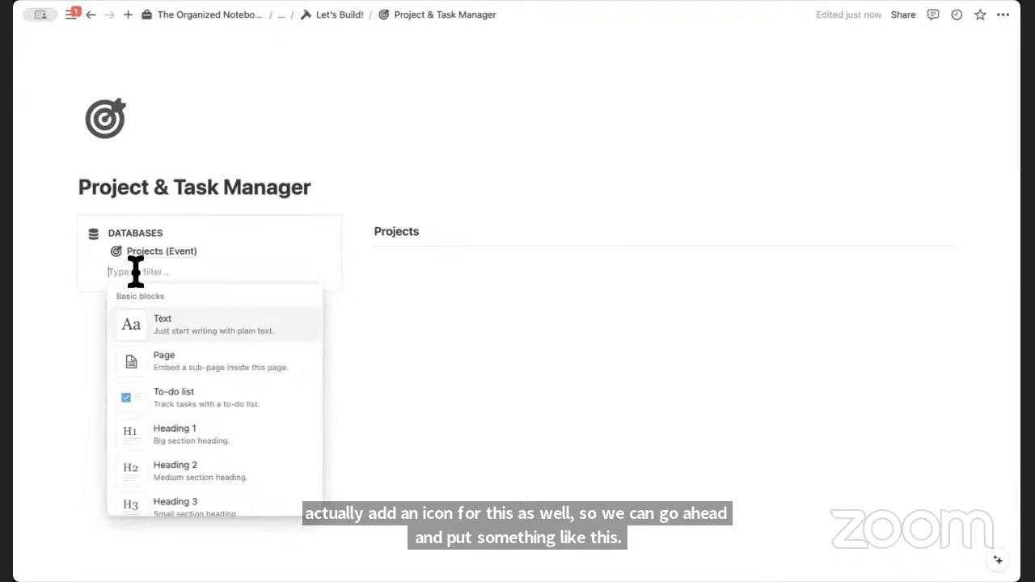
type("/data")
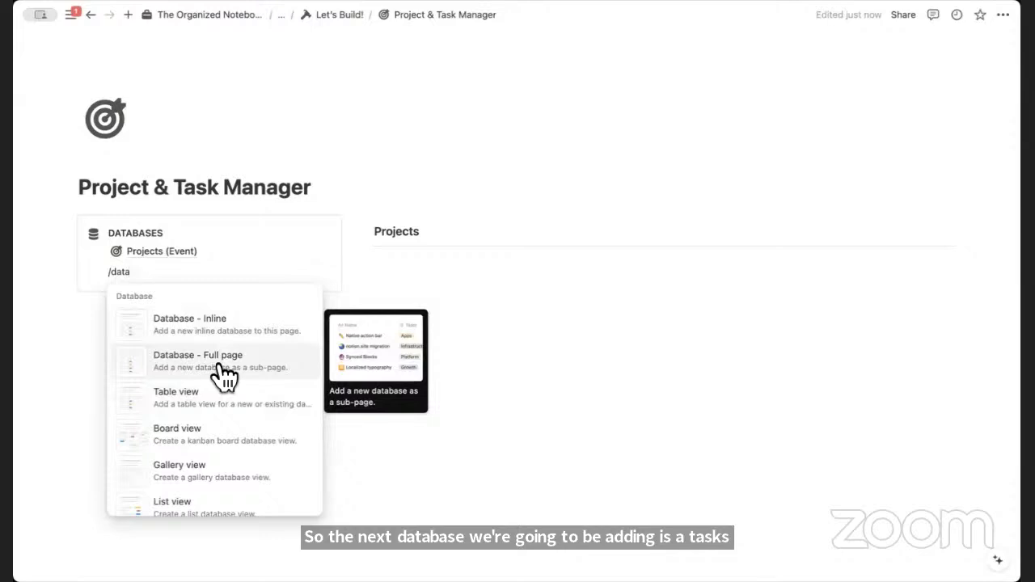
left_click(220, 374)
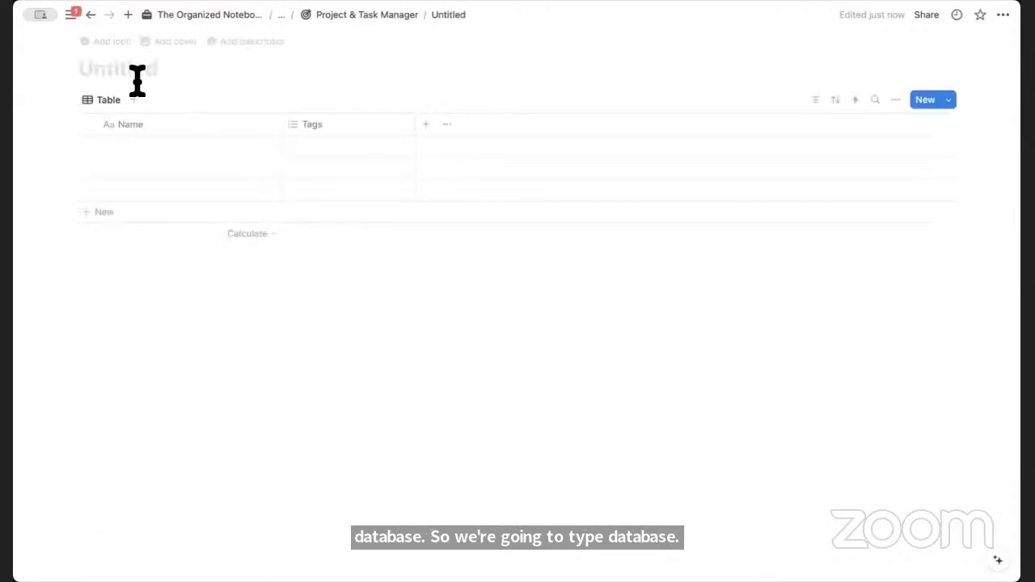
type("Tasks")
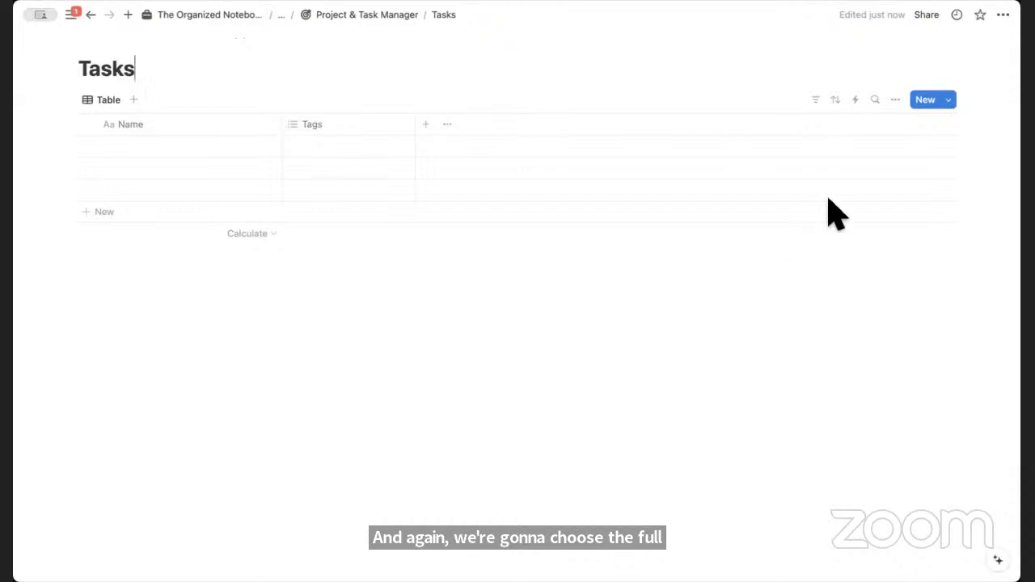
Change the Tasks database layout from table to Board
left_click(893, 99)
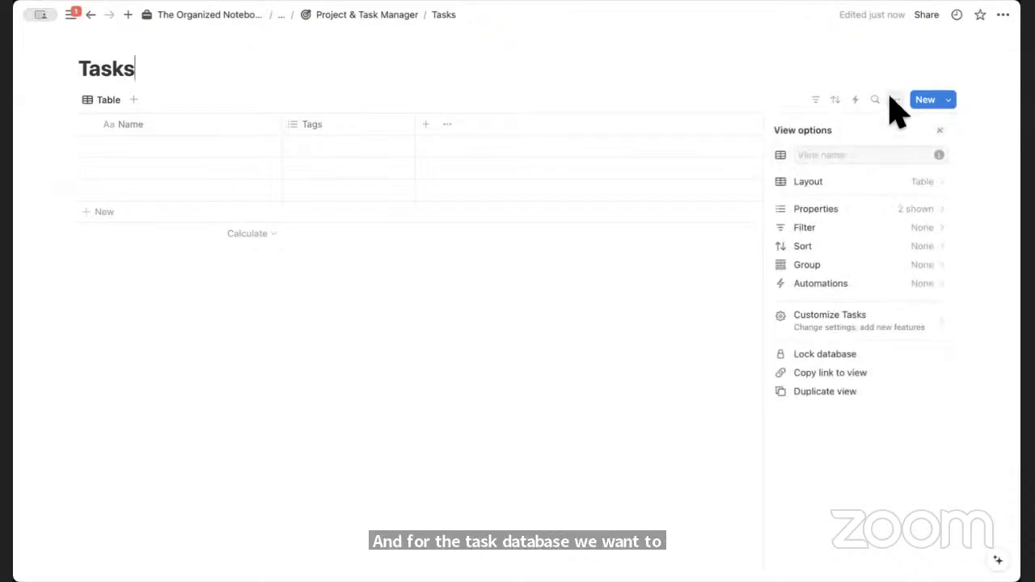
left_click(853, 186)
left_click(836, 168)
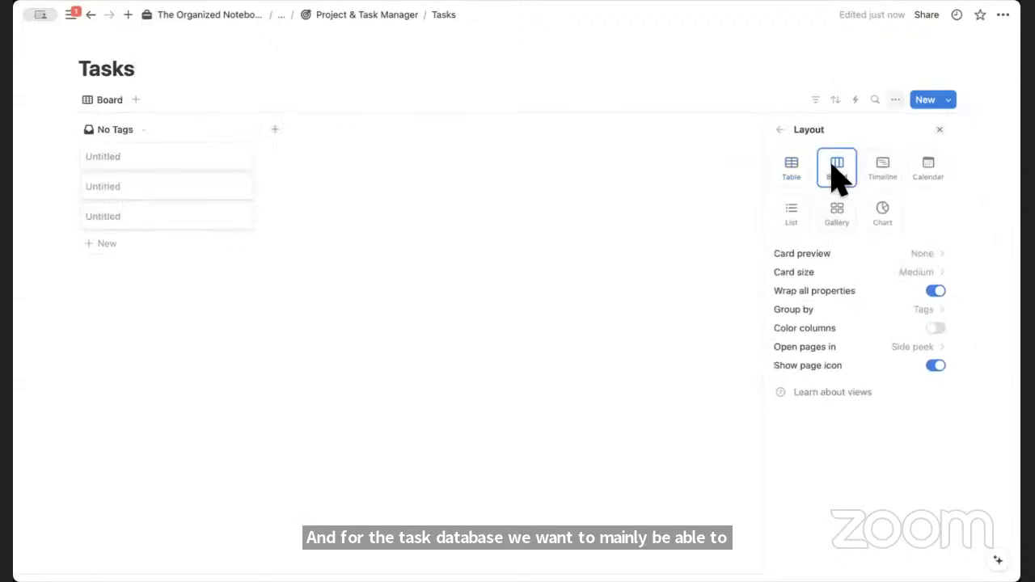
left_click(630, 244)
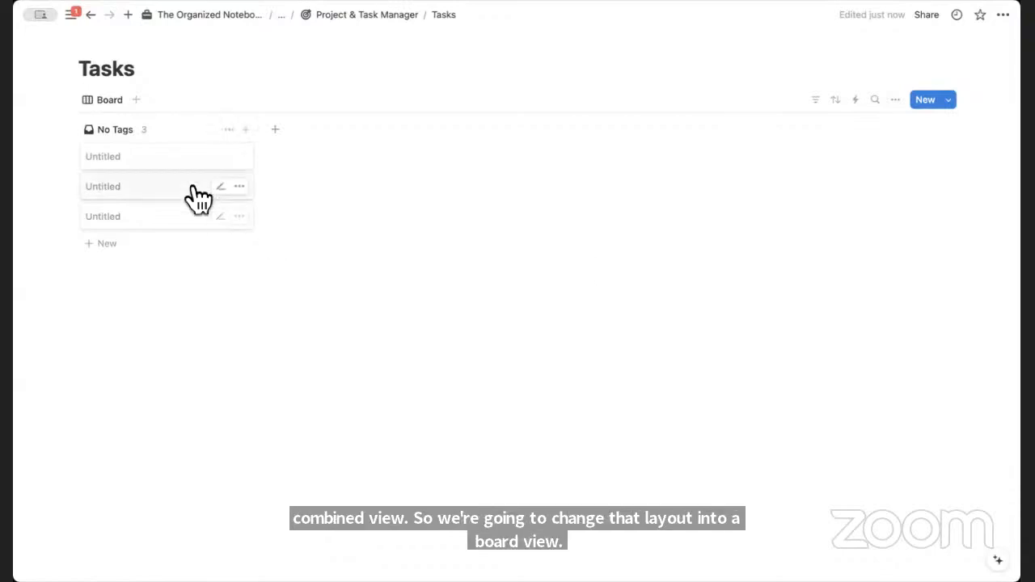
Open the first untitled card in the Tasks board and title it Task 1
left_click(165, 168)
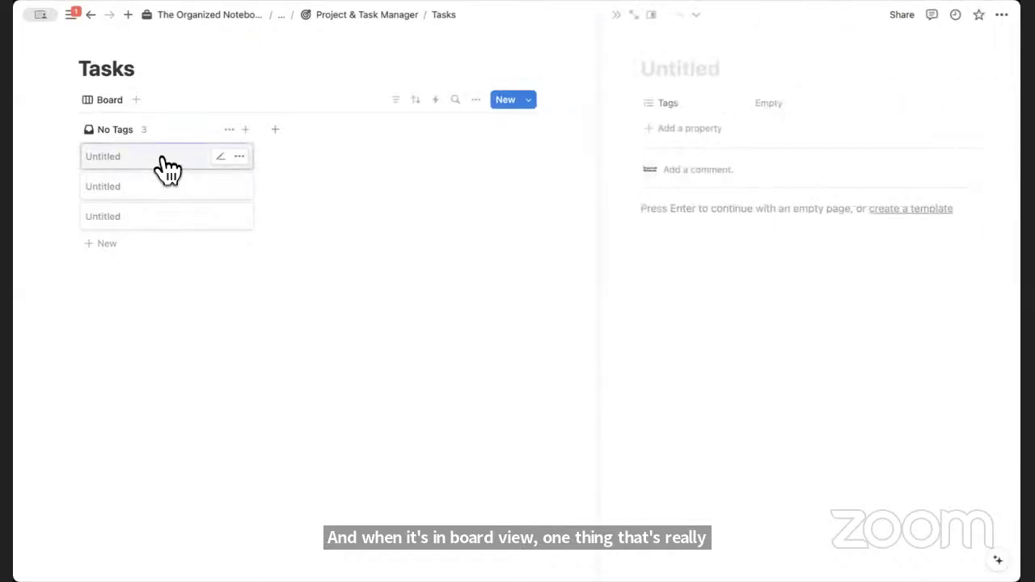
left_click(667, 74)
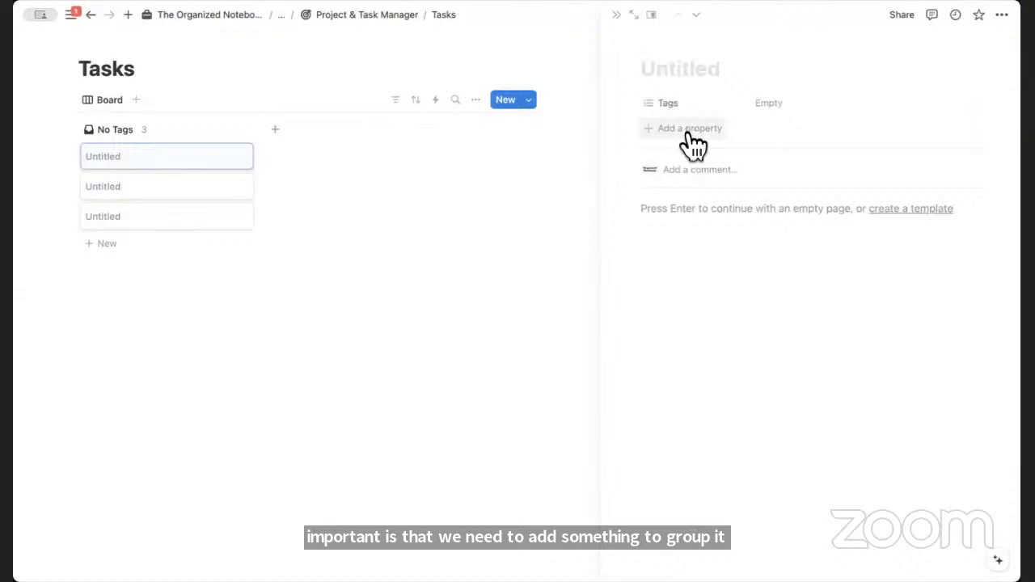
type("Task 1")
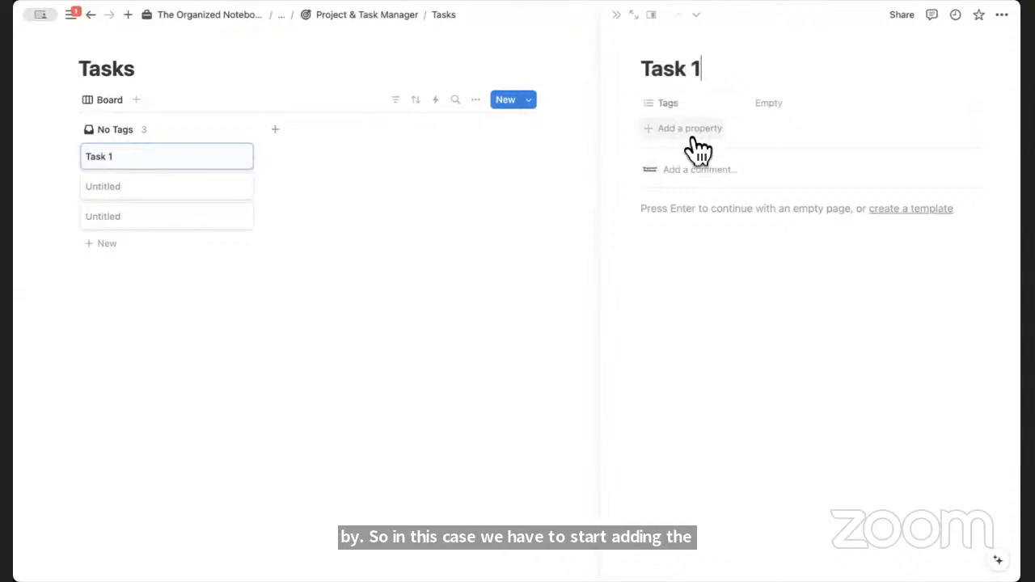
Add a Status property named Status to Task 1, keeping its default options
left_click(707, 134)
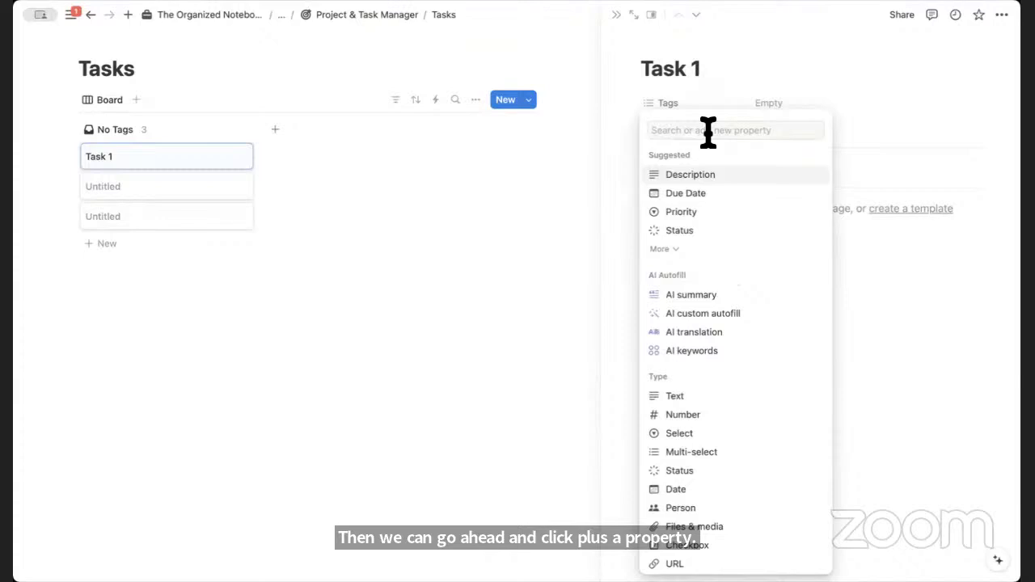
type("u")
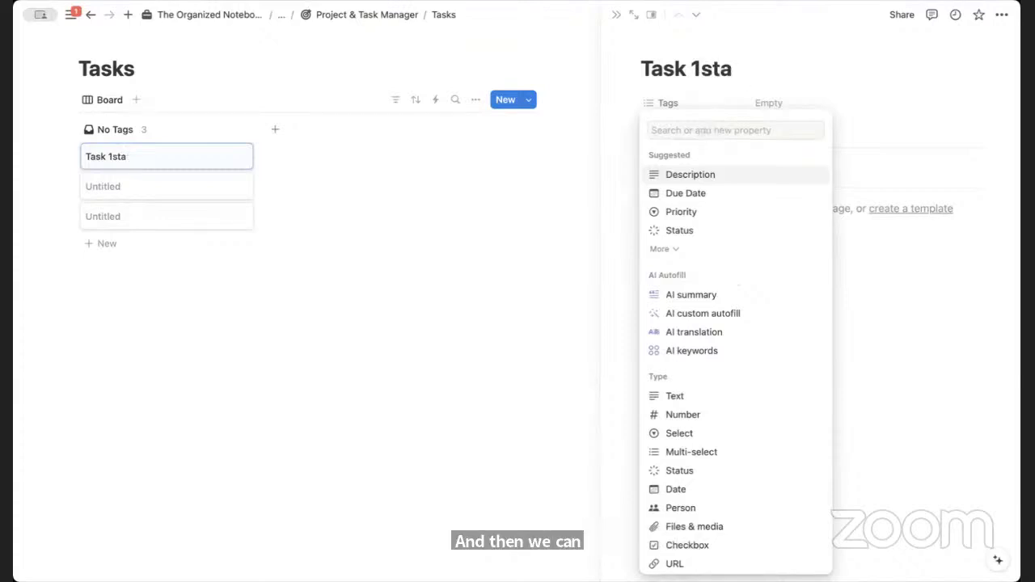
key("BackSpace")
left_click(707, 131)
type("status")
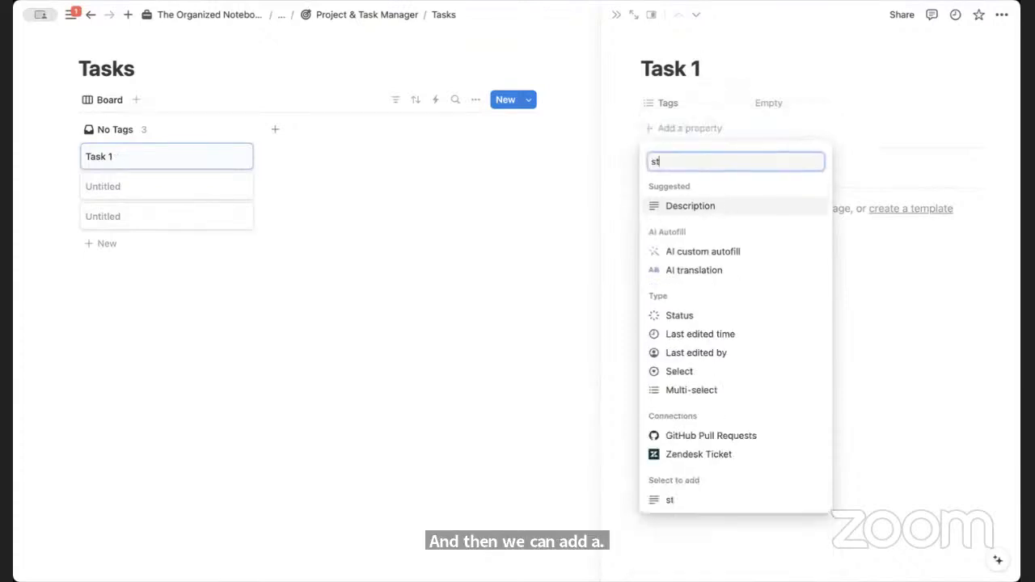
left_click(713, 206)
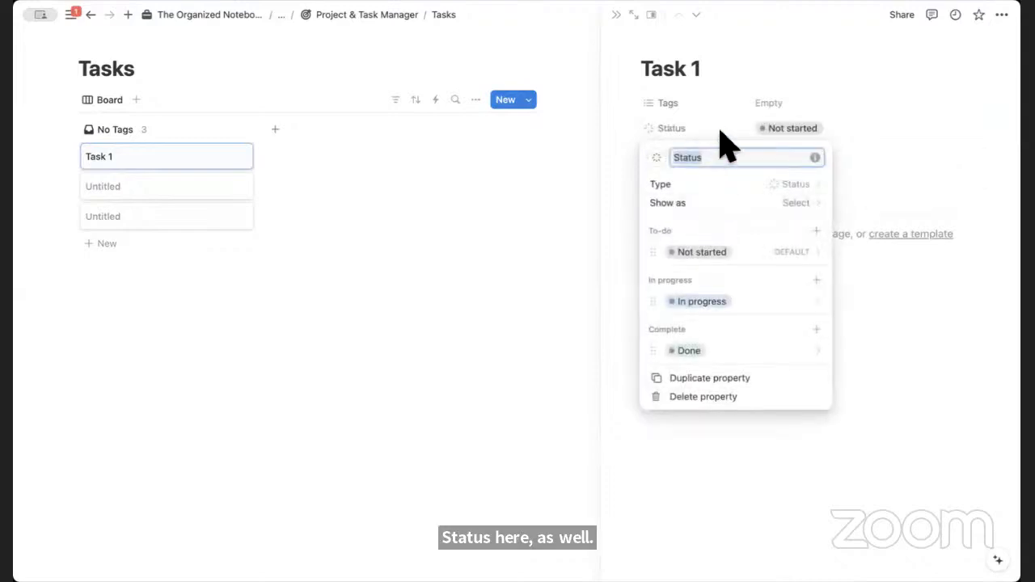
left_click(721, 139)
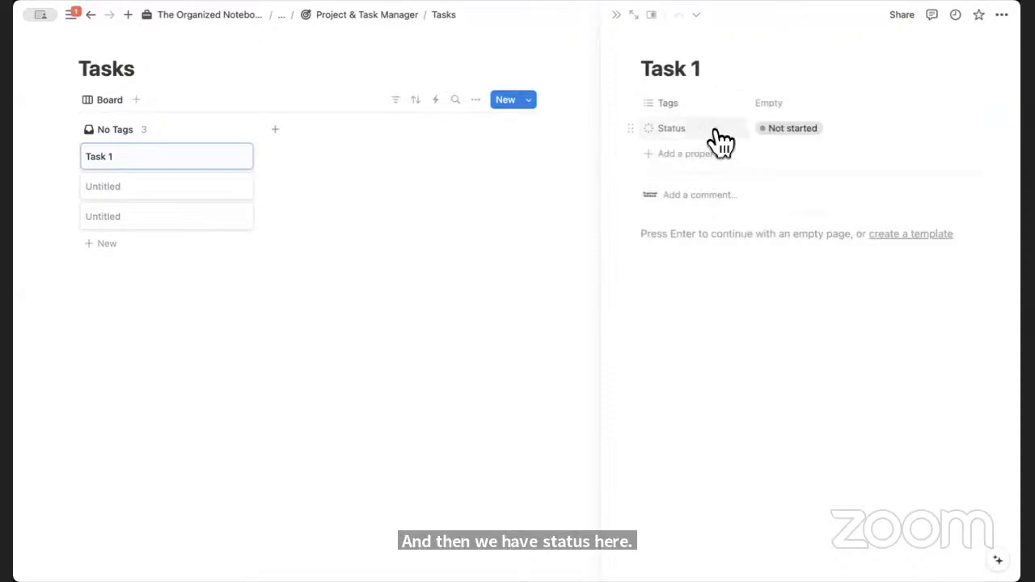
Delete the Tags property from the Tasks database
left_click(701, 106)
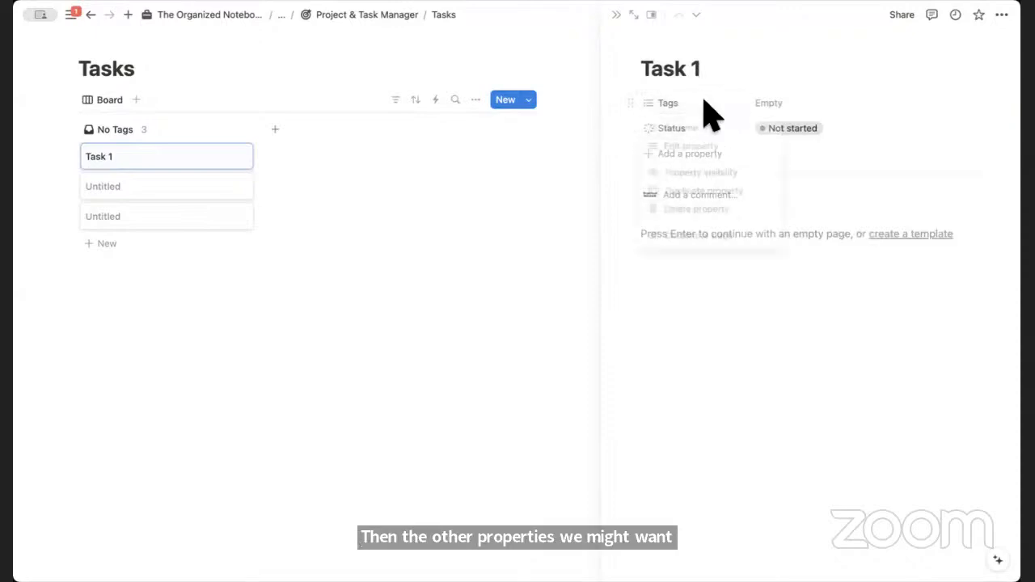
left_click(722, 215)
left_click(590, 287)
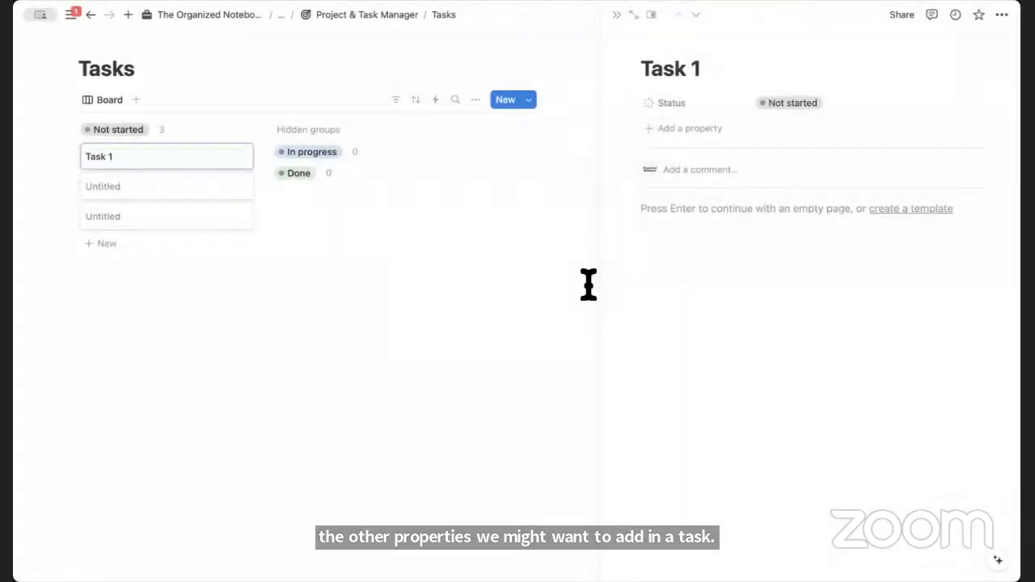
Add a Select property named Priority to Task 1
left_click(702, 129)
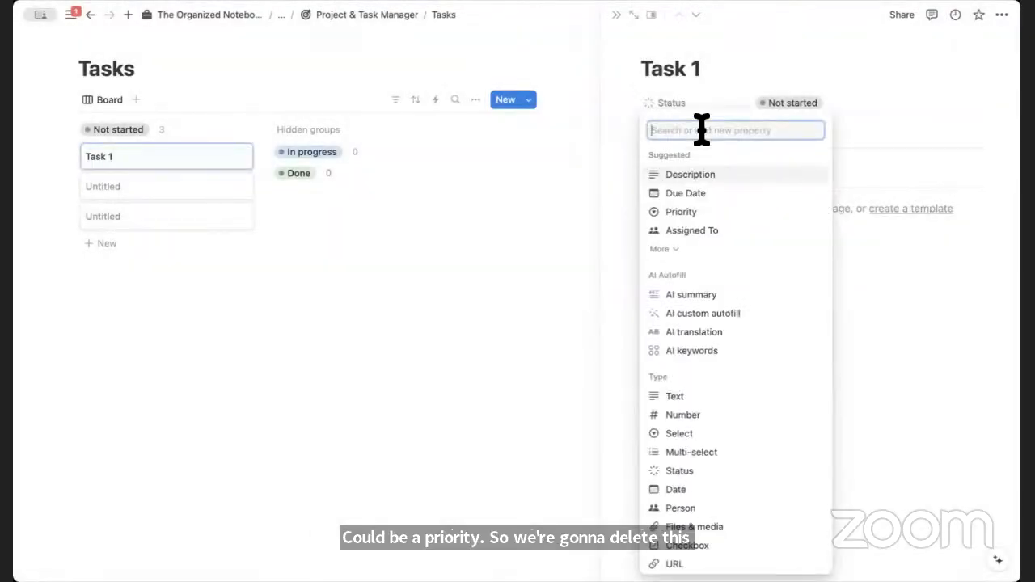
type("sele")
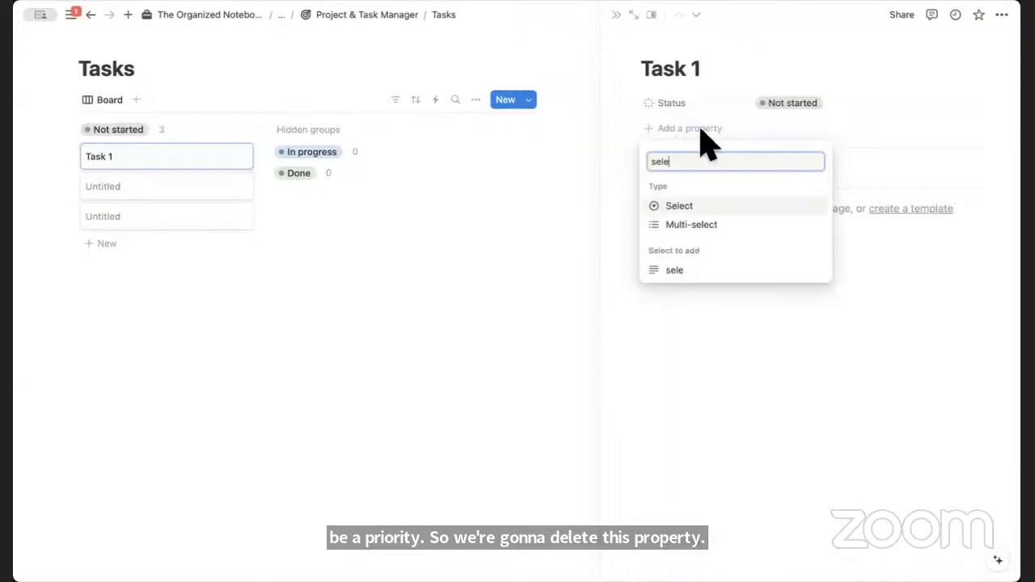
left_click(696, 212)
type("P")
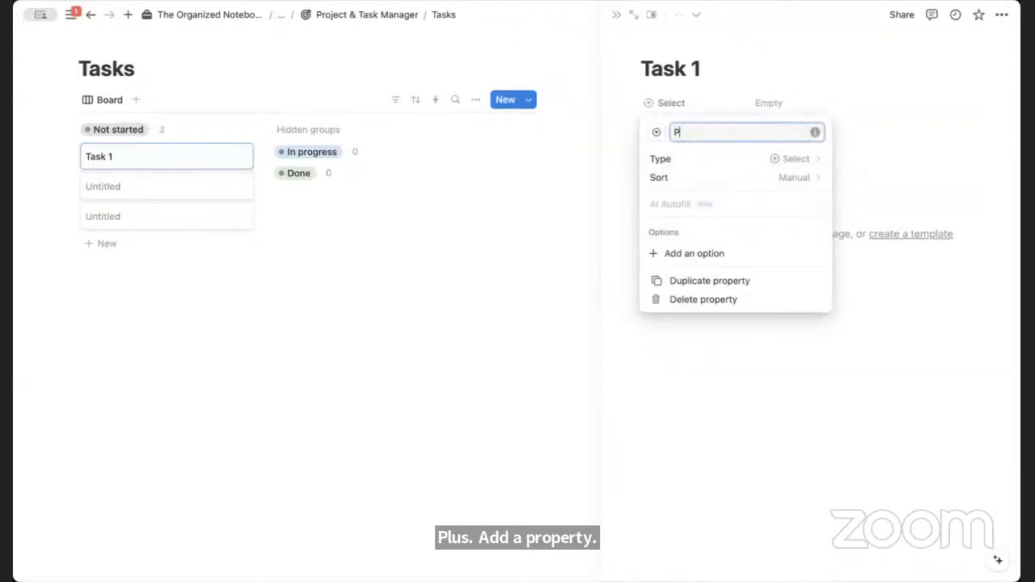
type("riority")
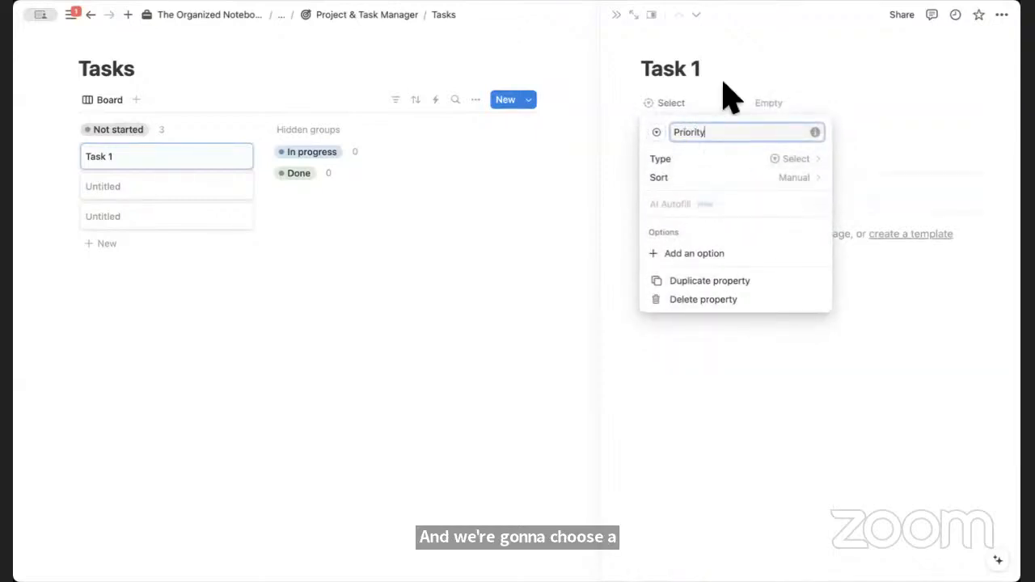
key("Return")
Create the options Low, Medium and High for the Priority property
left_click(791, 102)
type("Low")
key("Return")
left_click(807, 103)
key("BackSpace")
type("Medium")
key("Return")
left_click(791, 102)
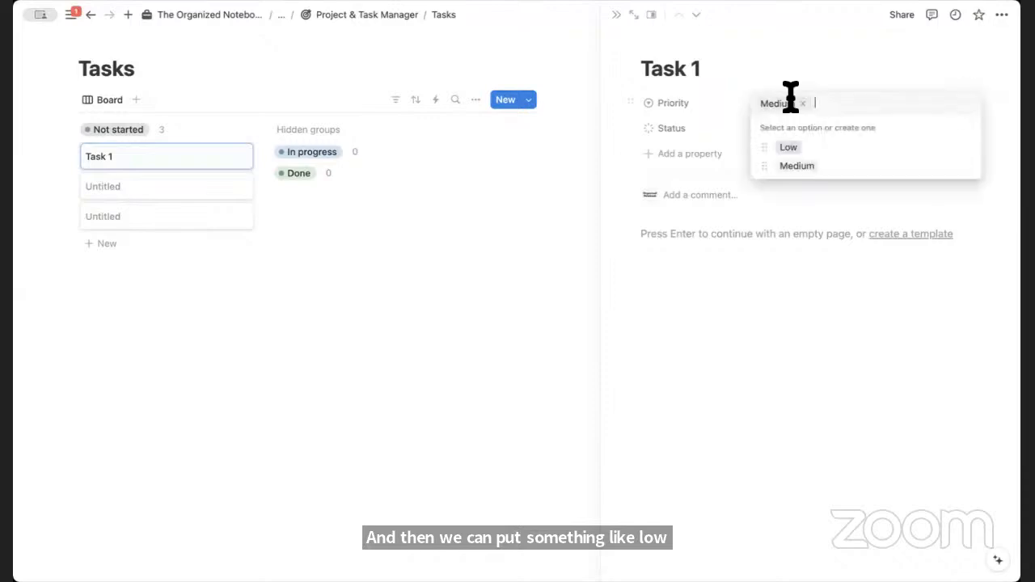
left_click(800, 103)
type("High")
key("Return")
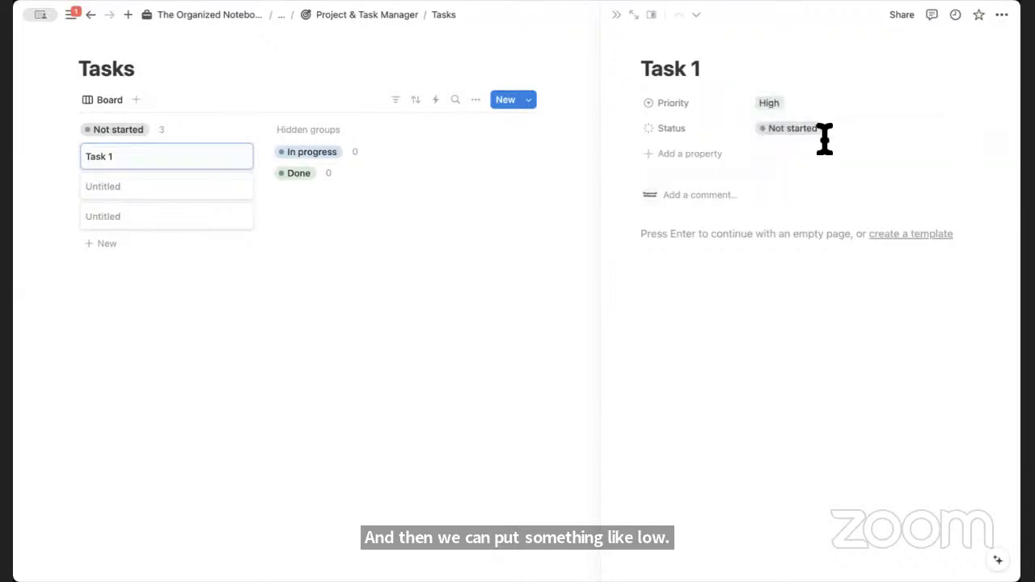
Set the Priority of Task 1 to Low
left_click(801, 105)
left_click(813, 69)
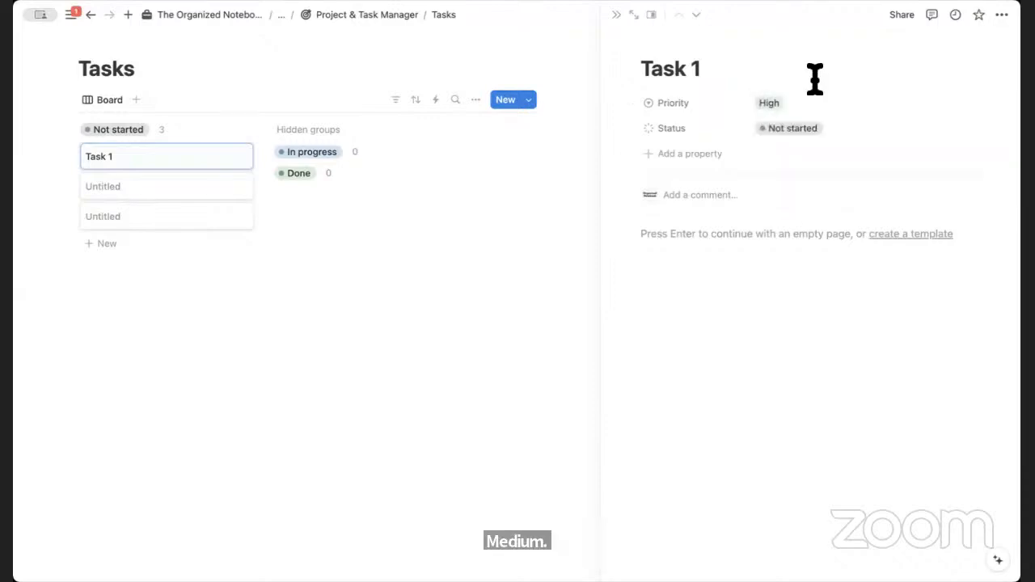
left_click(793, 105)
left_click(808, 146)
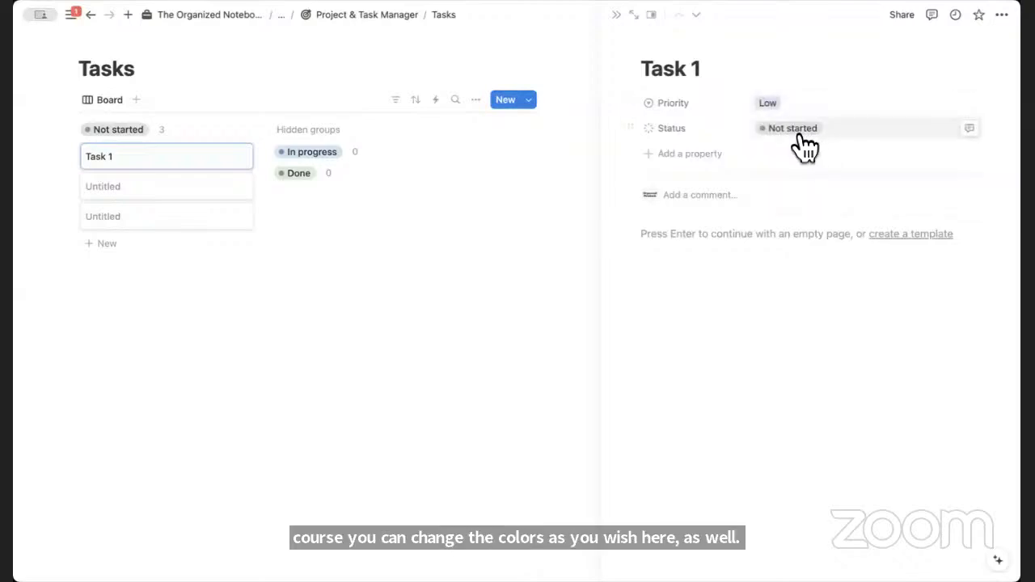
Add a Person property to Task 1 and assign a team member listed by e-mail address
left_click(691, 153)
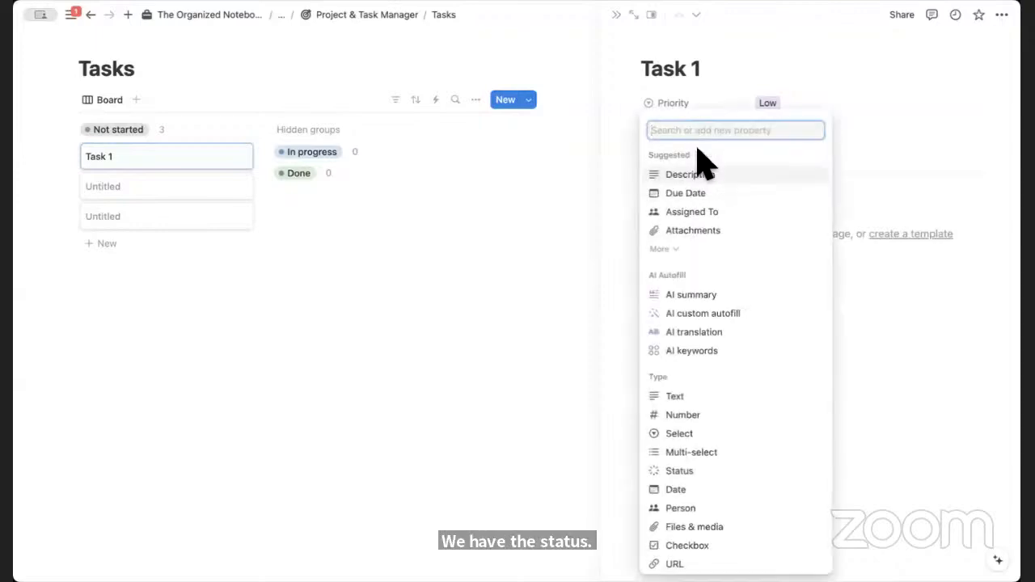
type("person")
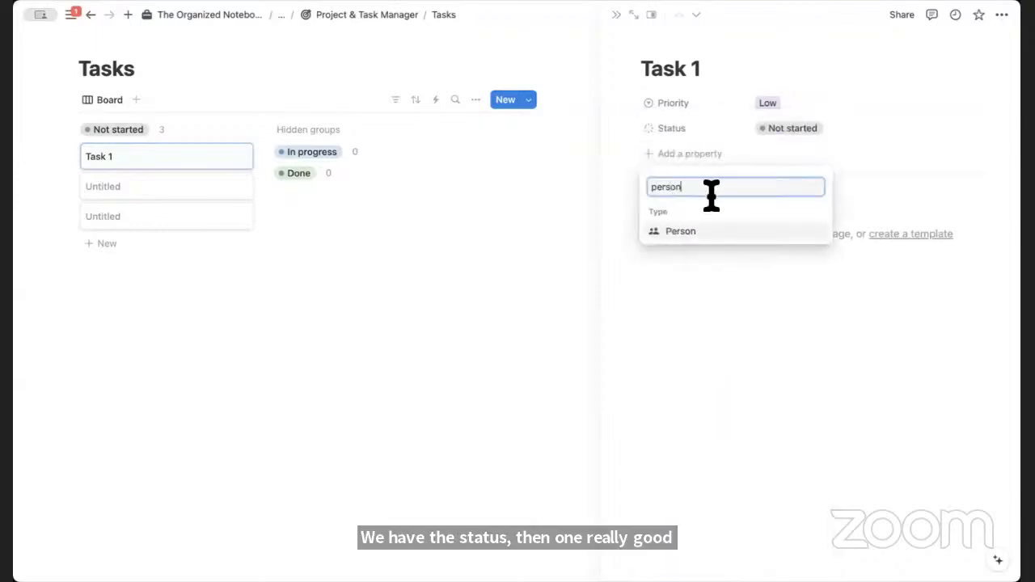
left_click(696, 237)
left_click(728, 100)
left_click_drag(683, 103, 712, 159)
left_click(775, 153)
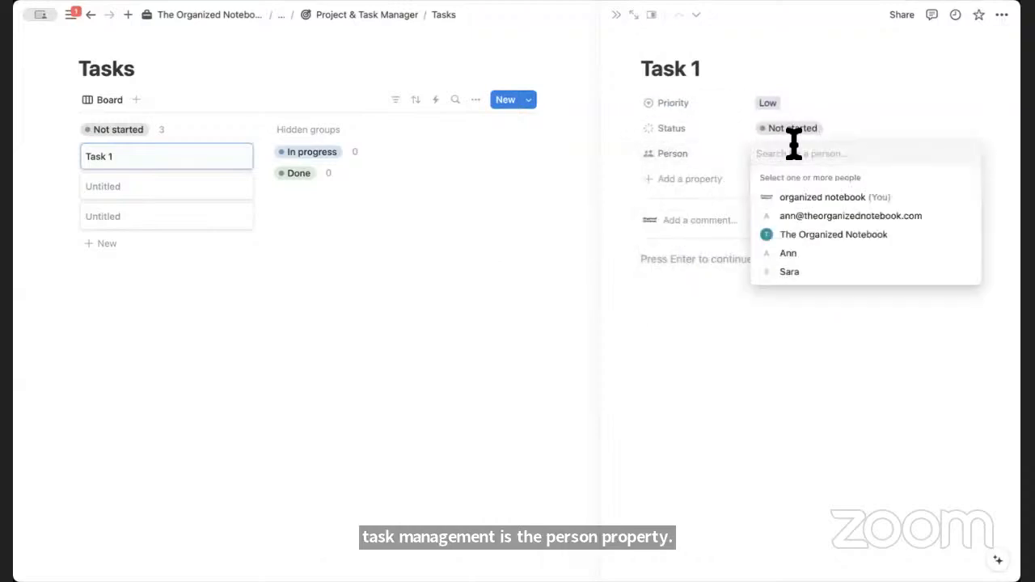
left_click(837, 219)
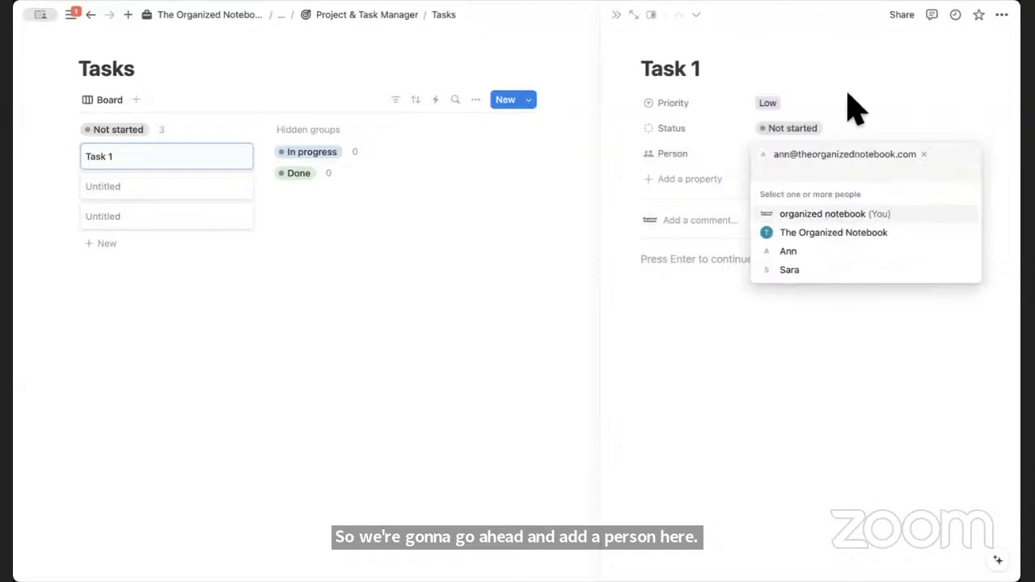
left_click(855, 108)
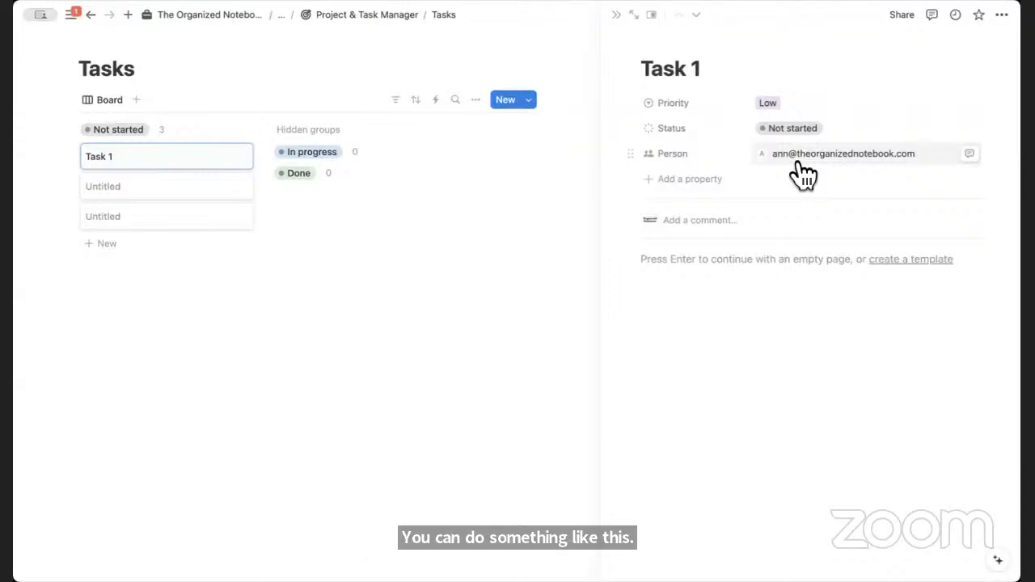
Add the suggested Due Date property to Task 1
left_click(690, 180)
type("date")
left_click(697, 272)
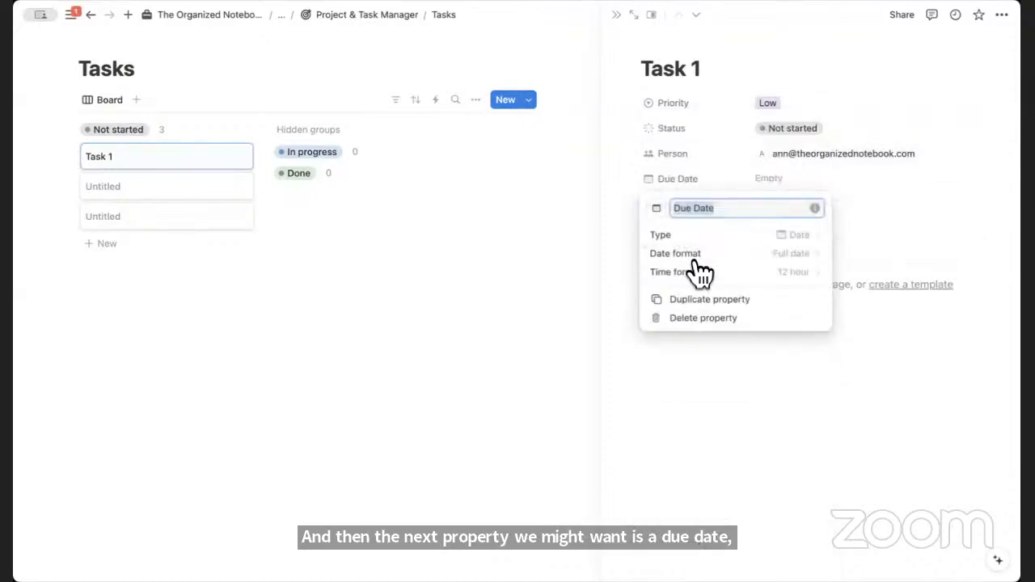
left_click(716, 204)
Add a Number property named Hours to Task 1
left_click(715, 204)
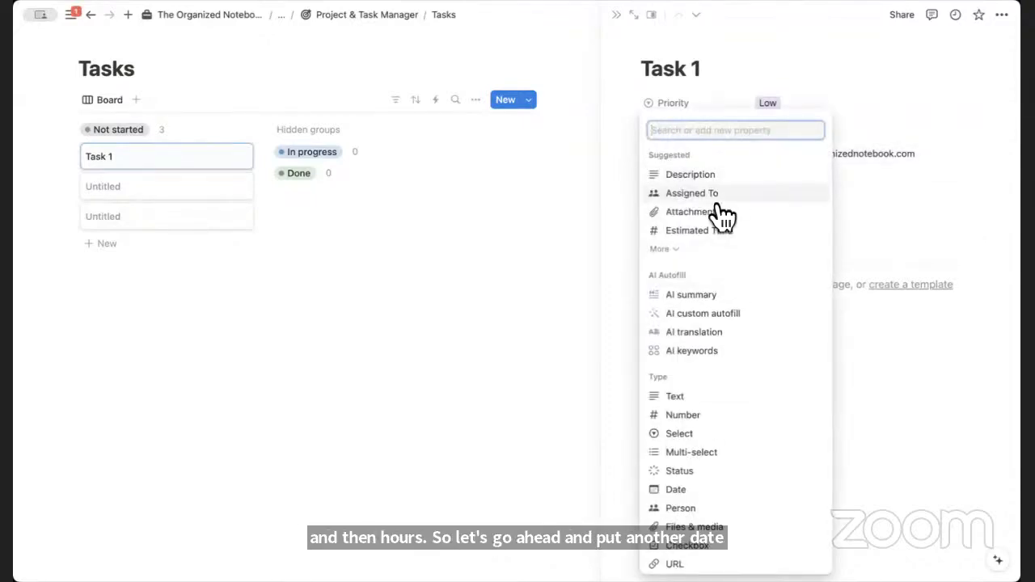
type("numb")
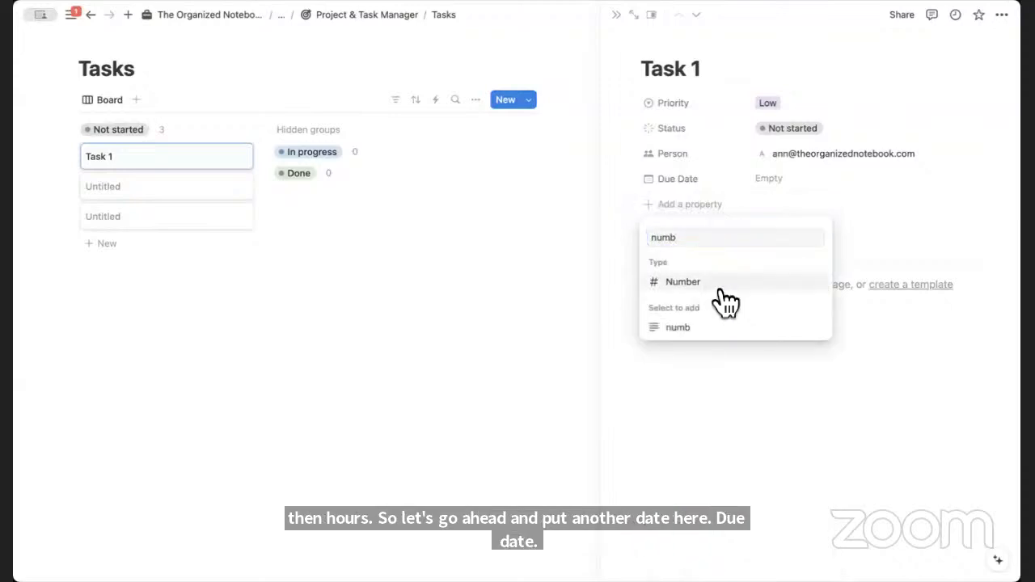
left_click(723, 287)
type("Hours")
key("Return")
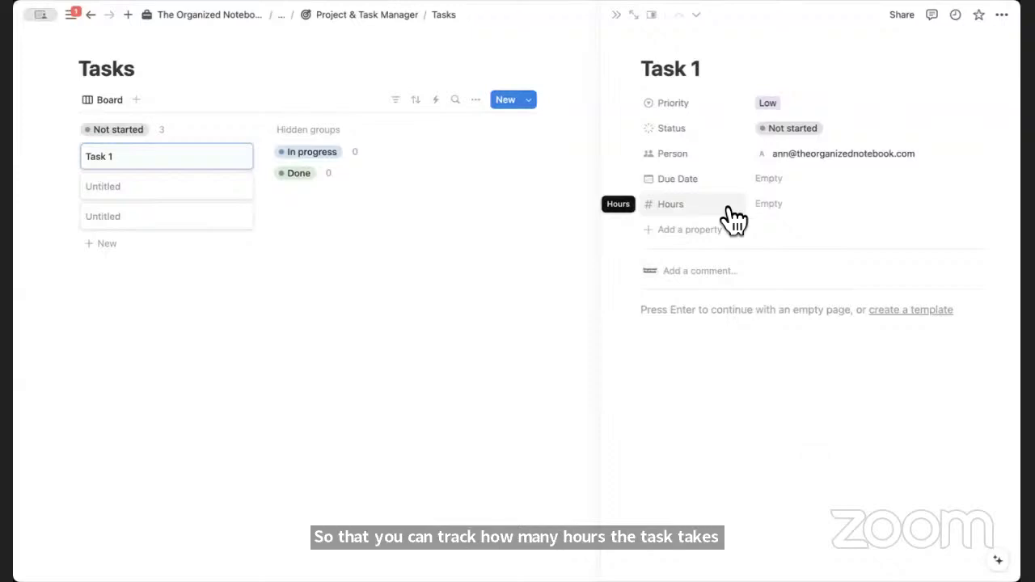
Add a Files & media property to Task 1, keeping its default name
left_click(687, 231)
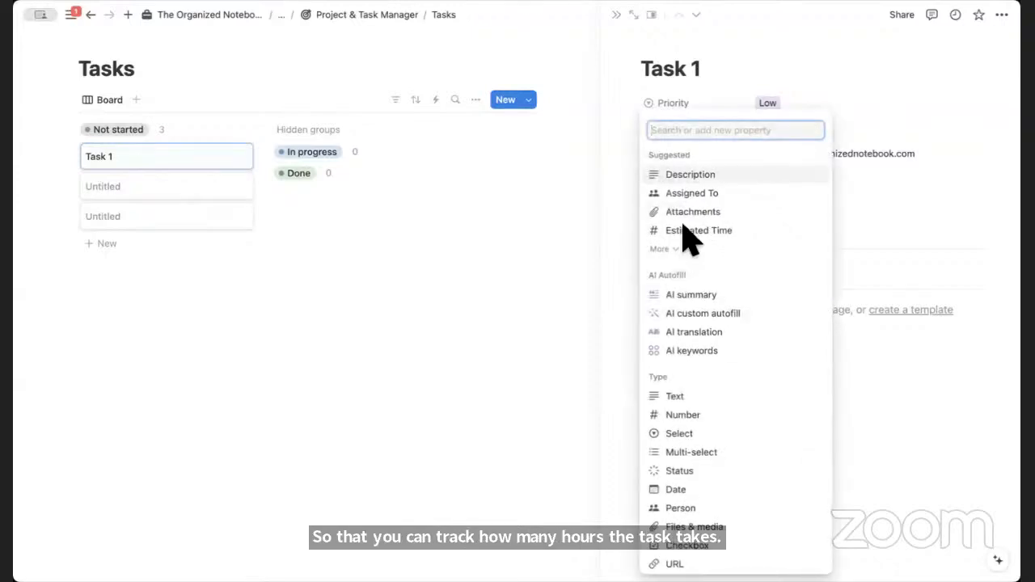
type("file")
left_click(704, 315)
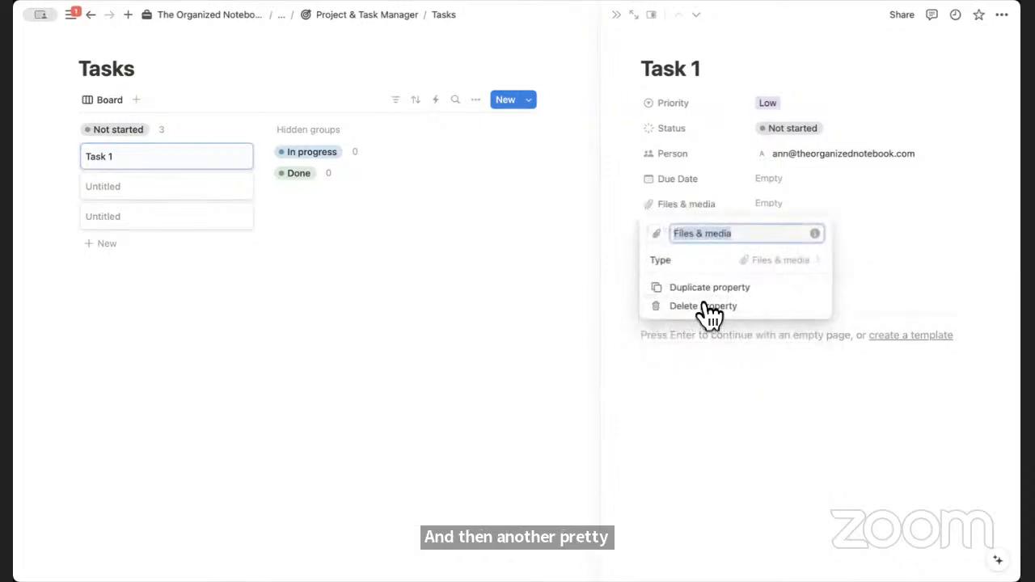
left_click(726, 209)
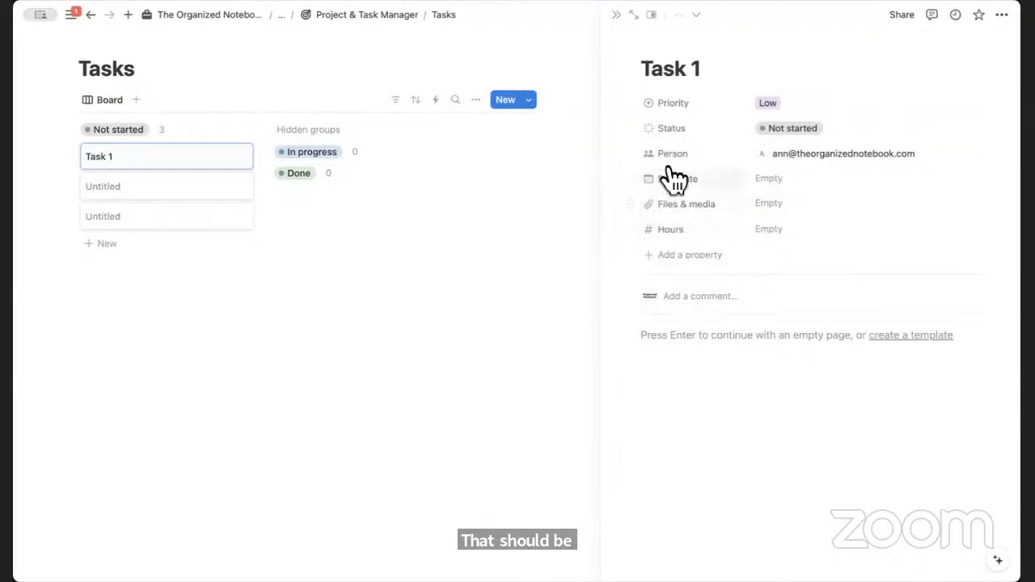
Close Task 1, then in the board's group settings turn off hiding of empty groups and turn on colored columns
left_click(617, 16)
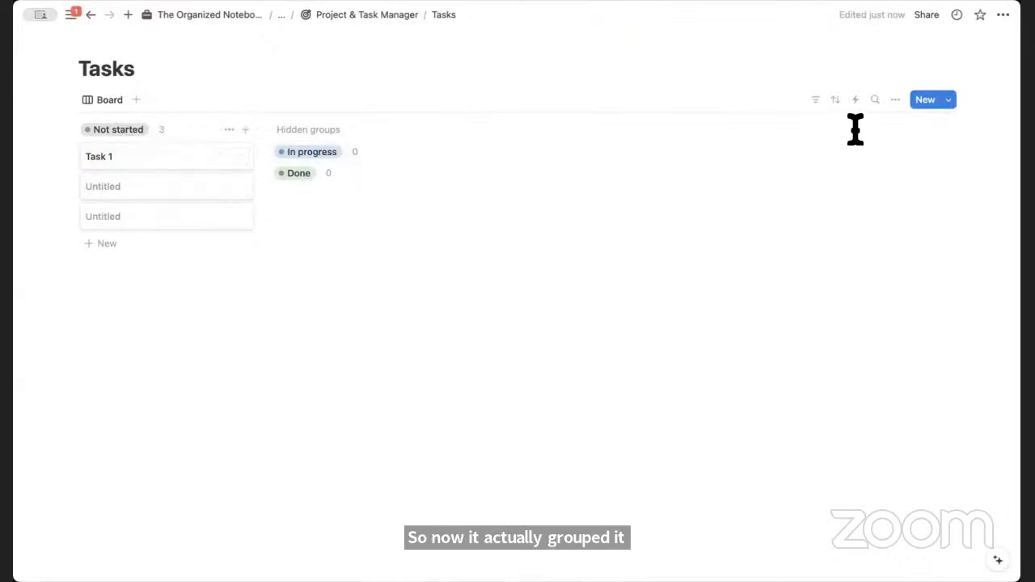
left_click(896, 101)
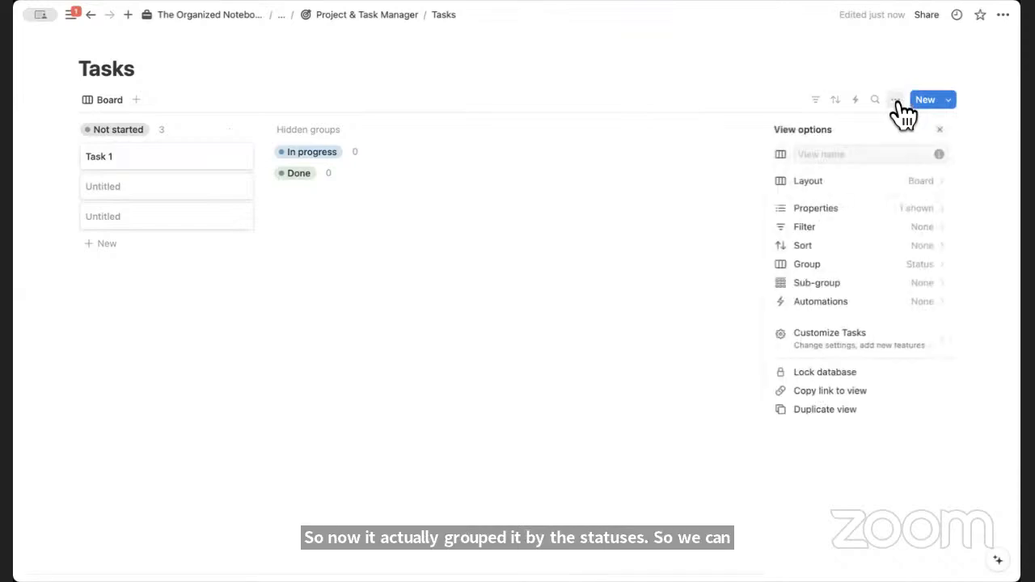
left_click(830, 267)
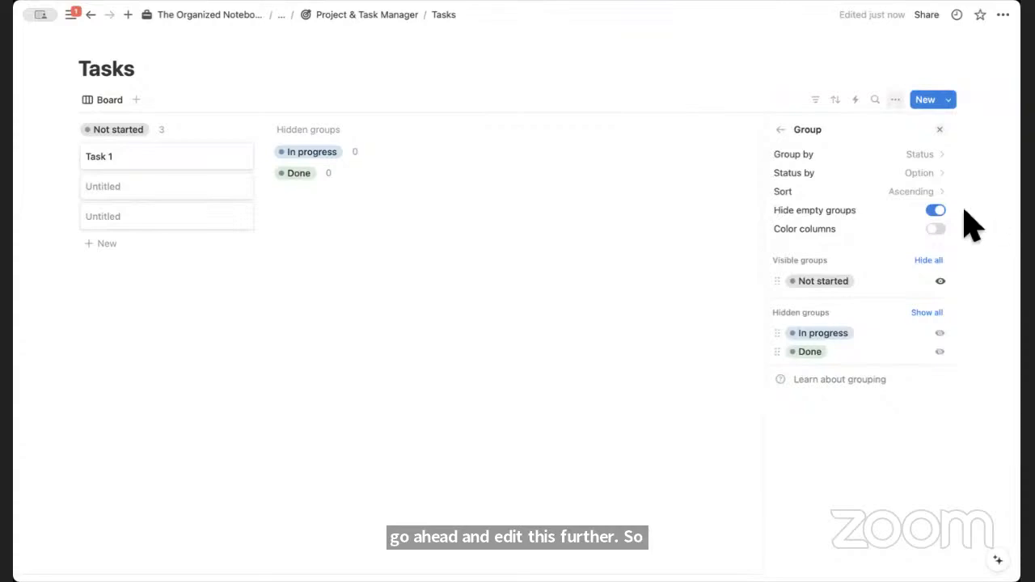
left_click(934, 211)
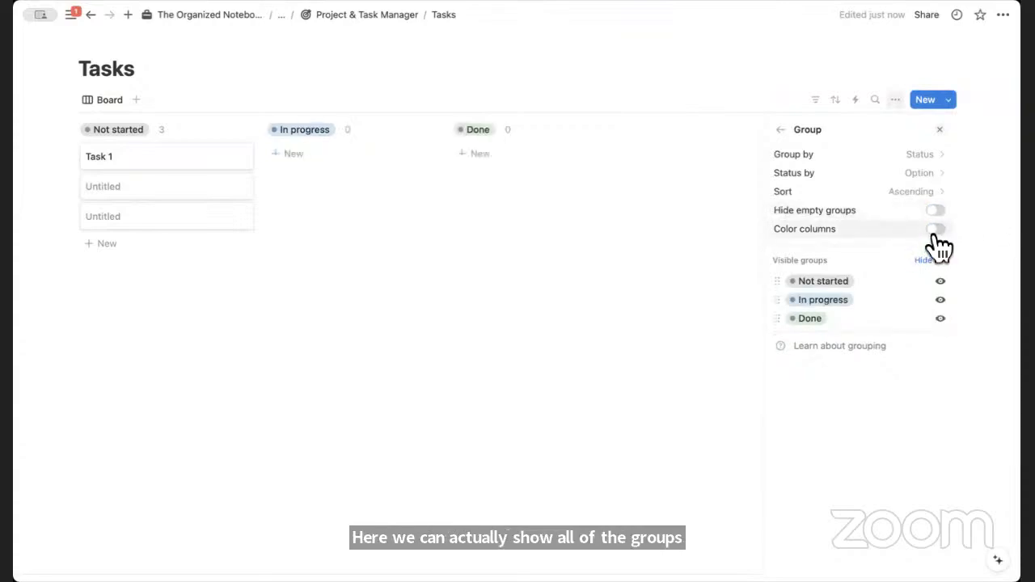
left_click(934, 229)
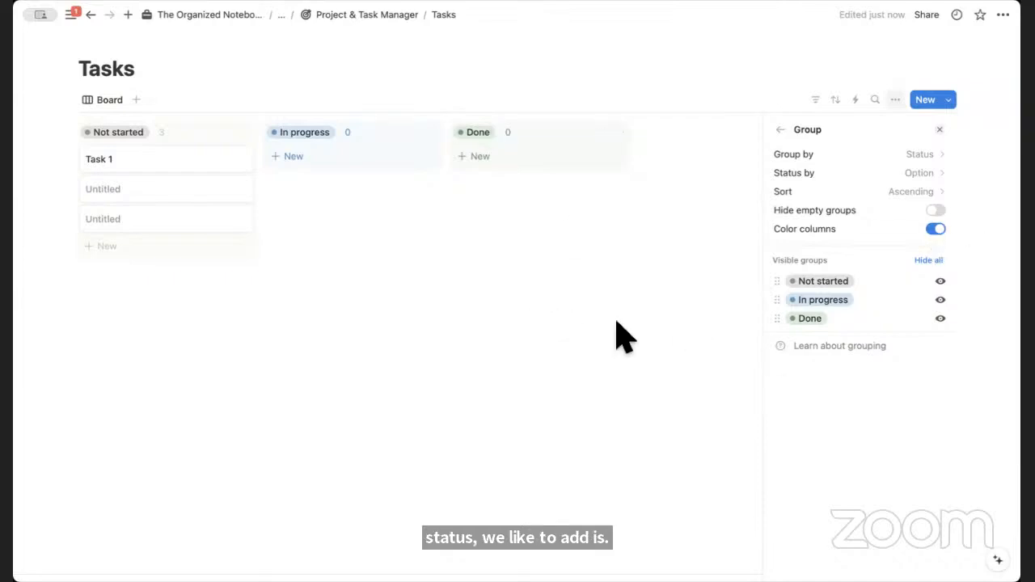
Add an Archive option to the Complete group of Task 1's Status property
left_click(356, 245)
left_click(199, 171)
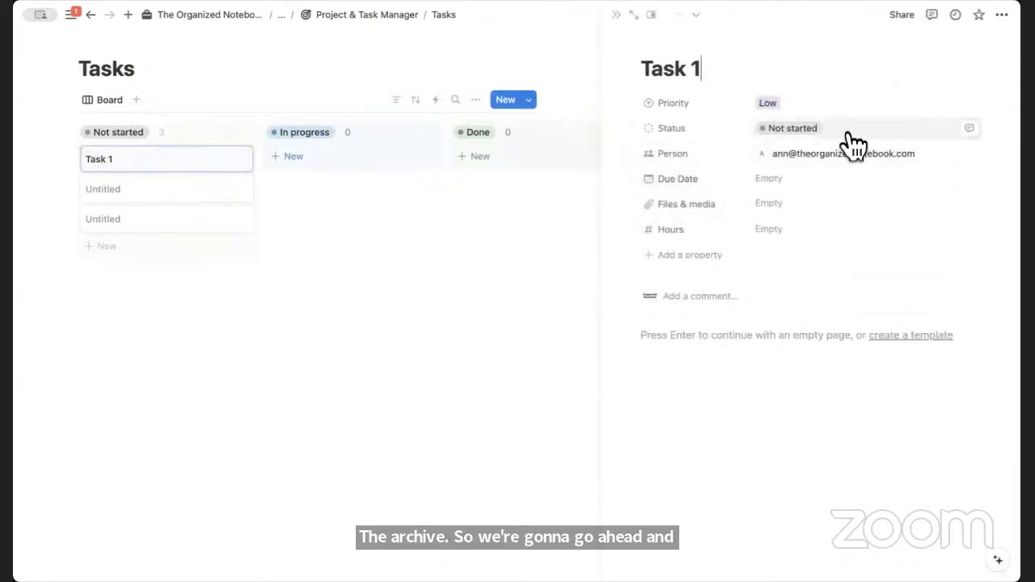
left_click(697, 127)
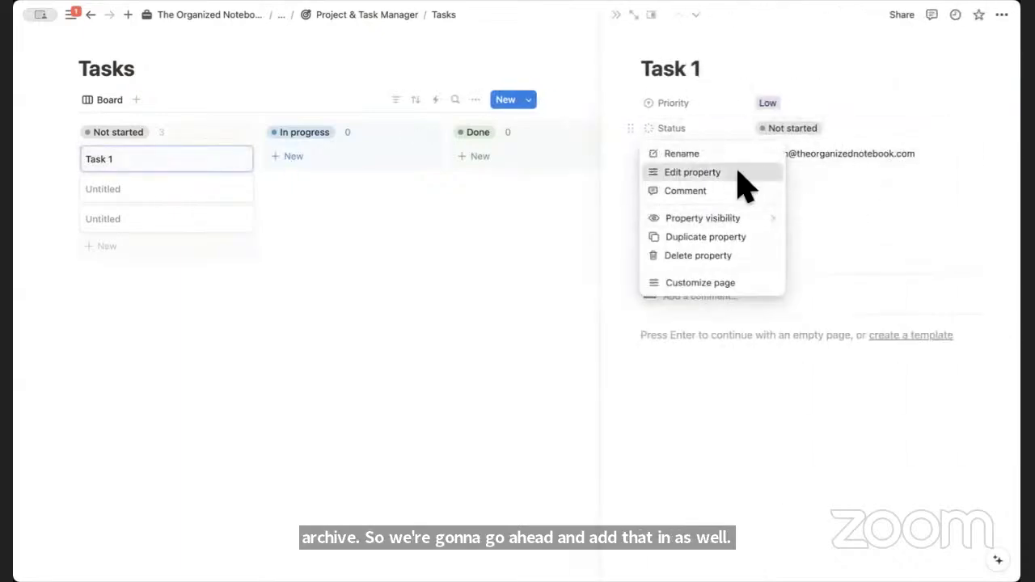
left_click(743, 173)
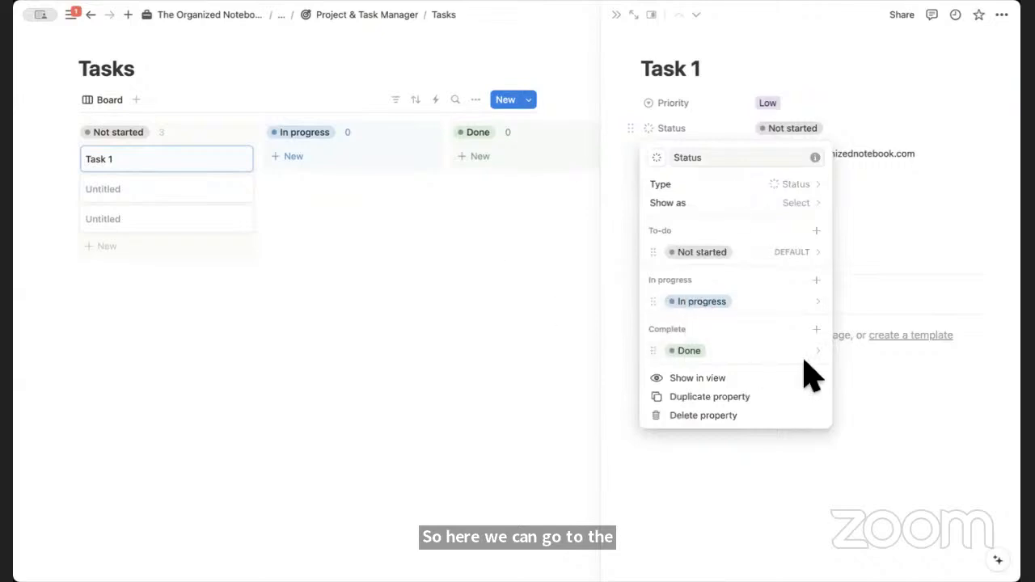
left_click(816, 329)
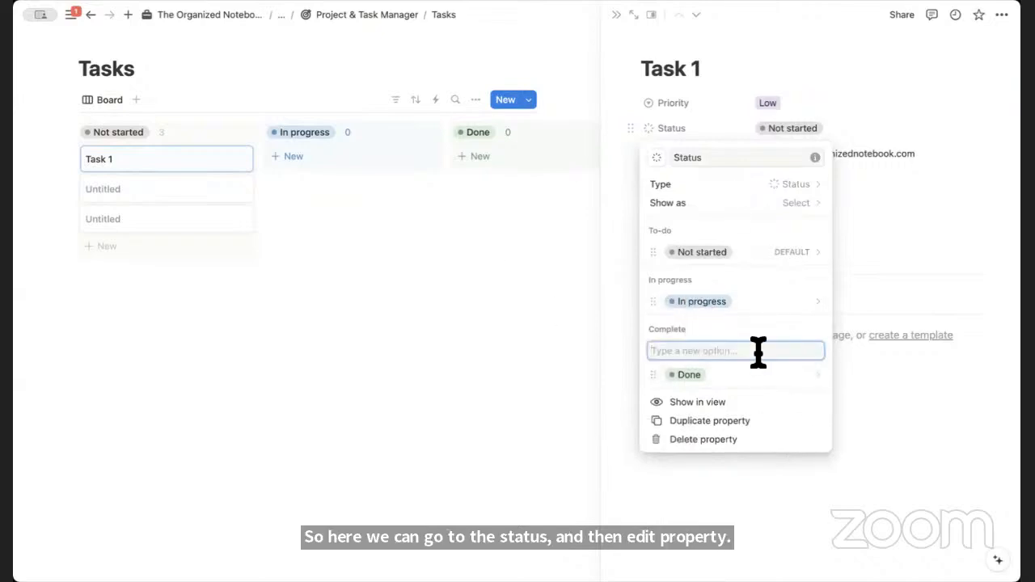
type("Archive")
key("Return")
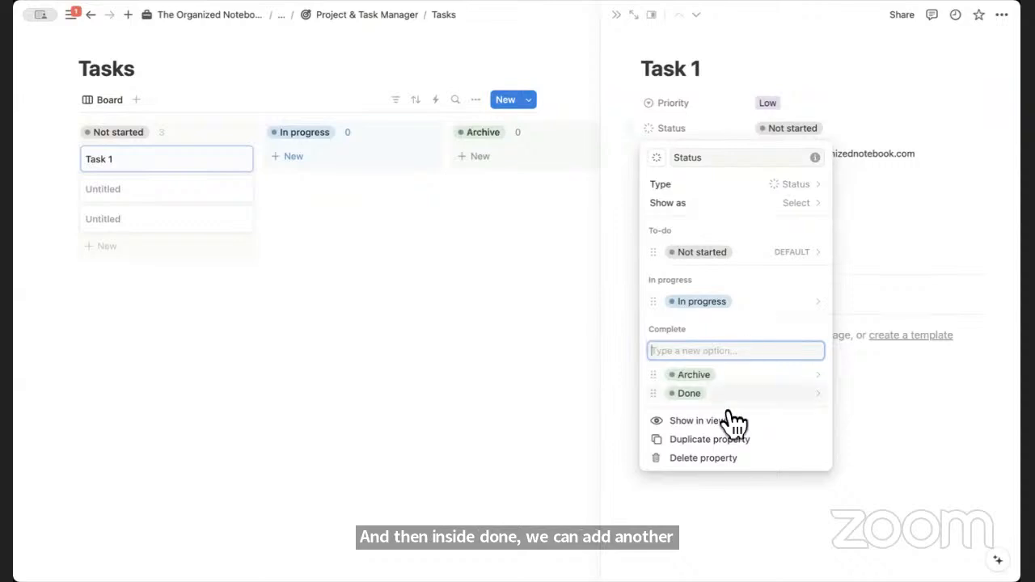
Color the Archive status option red and close Task 1
left_click(825, 376)
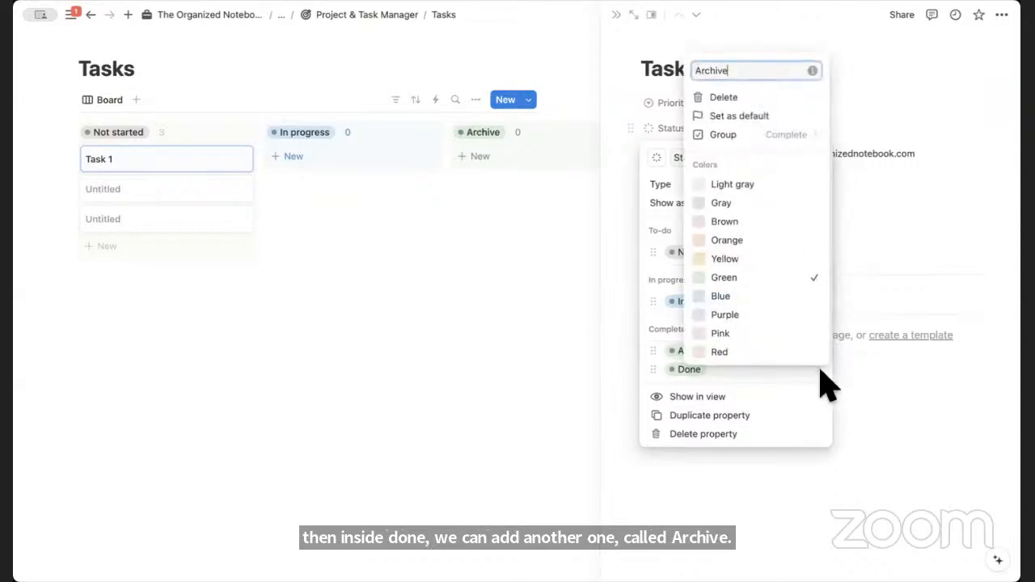
left_click(779, 353)
left_click(890, 240)
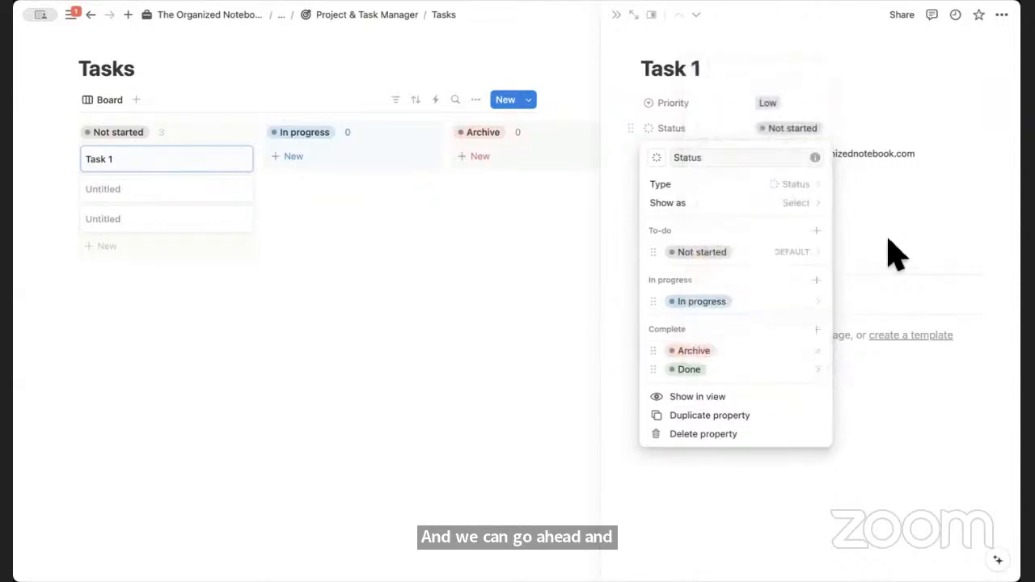
left_click(620, 18)
left_click(617, 16)
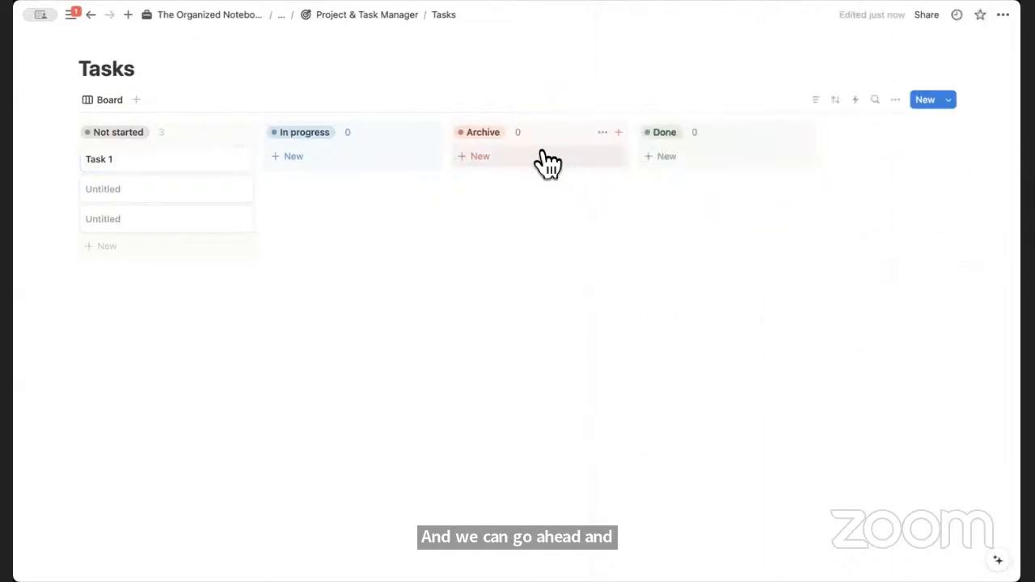
Order the board's groups so Archive follows Done, removing the ascending sort, and hide the Archive group
left_click(896, 101)
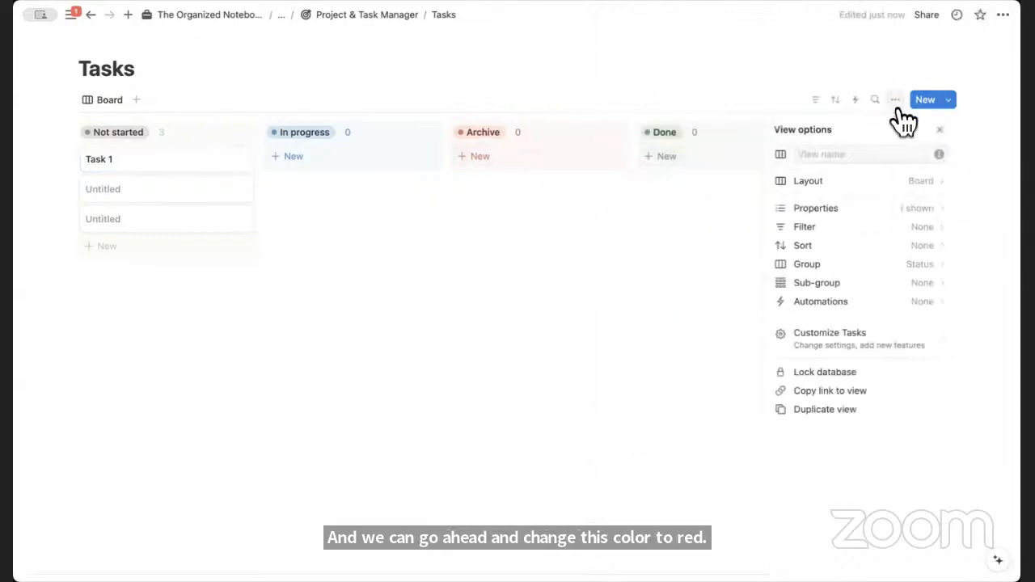
left_click(888, 265)
left_click_drag(811, 340, 778, 318)
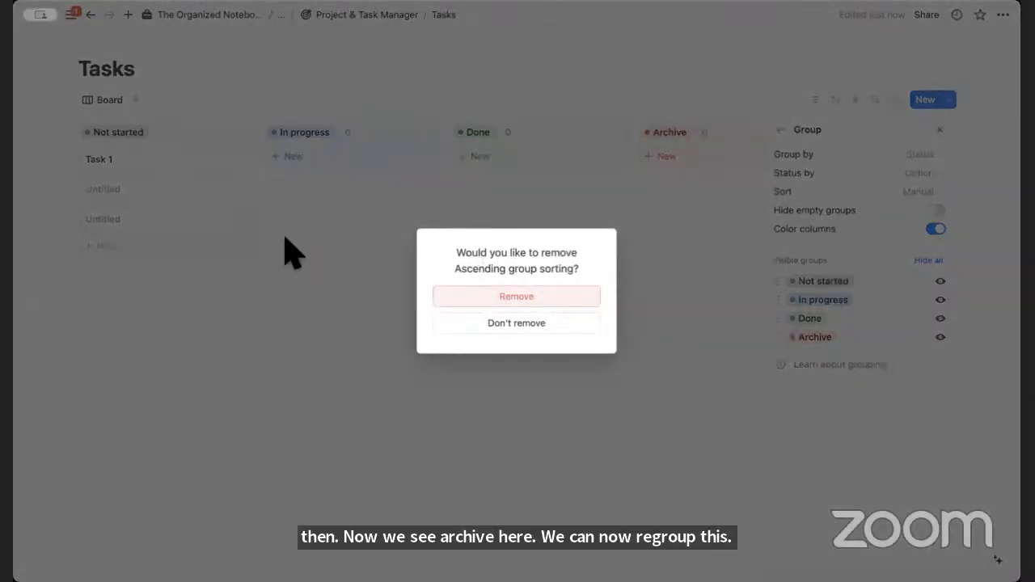
left_click(556, 298)
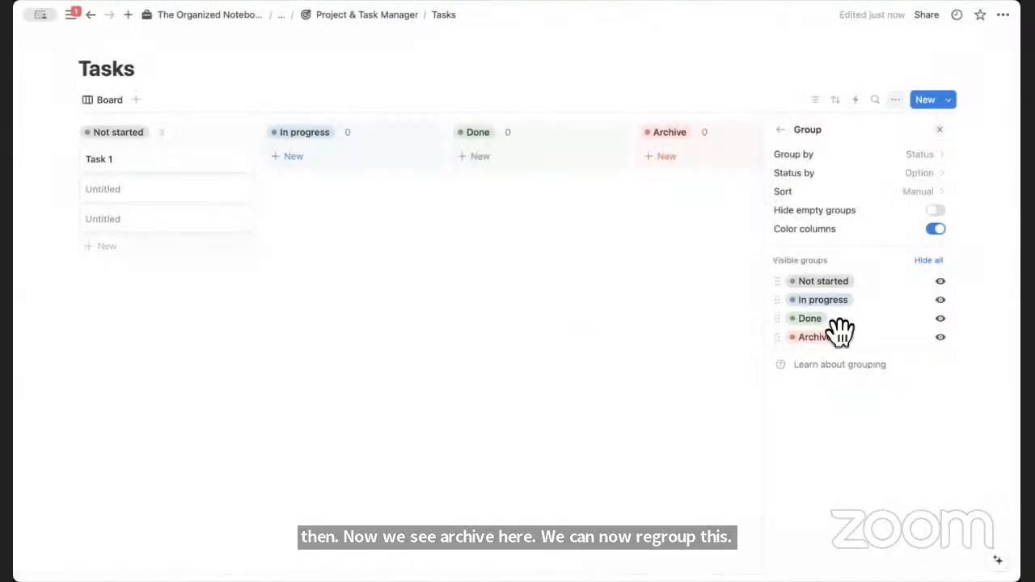
left_click(940, 337)
left_click(942, 129)
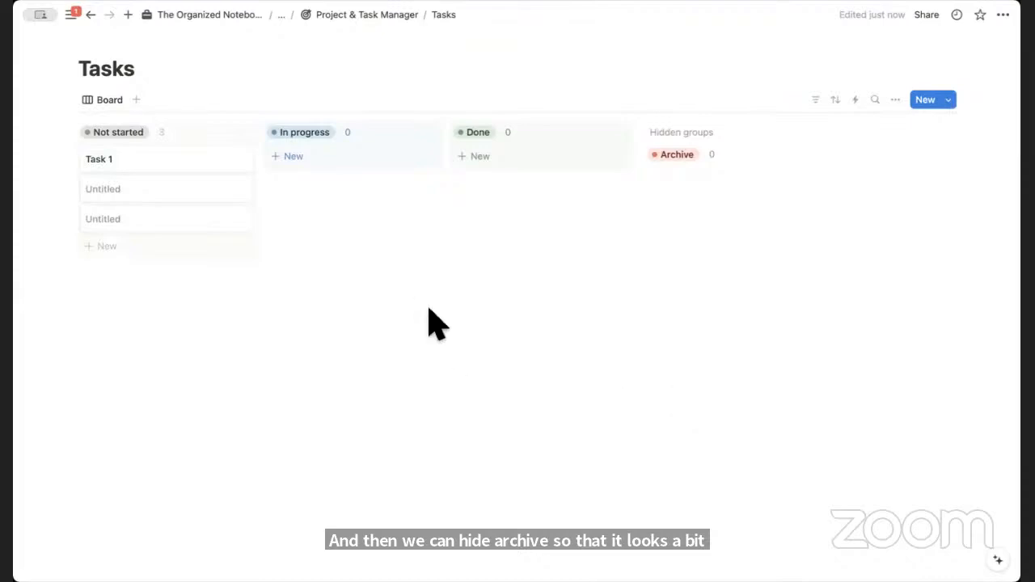
Show the Due Date, Person and Priority properties on the board cards
left_click(896, 100)
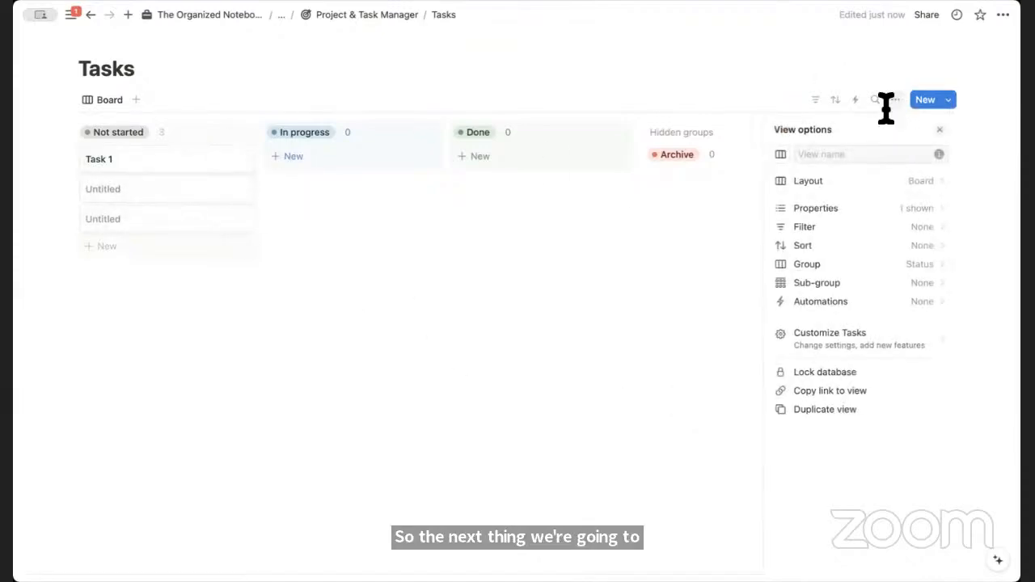
left_click(899, 208)
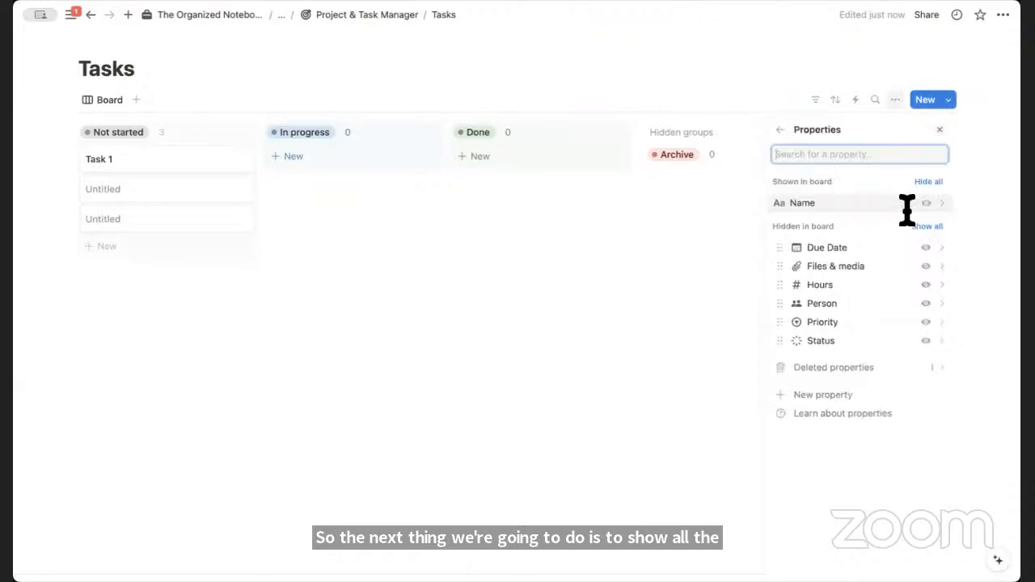
left_click(926, 248)
left_click(927, 304)
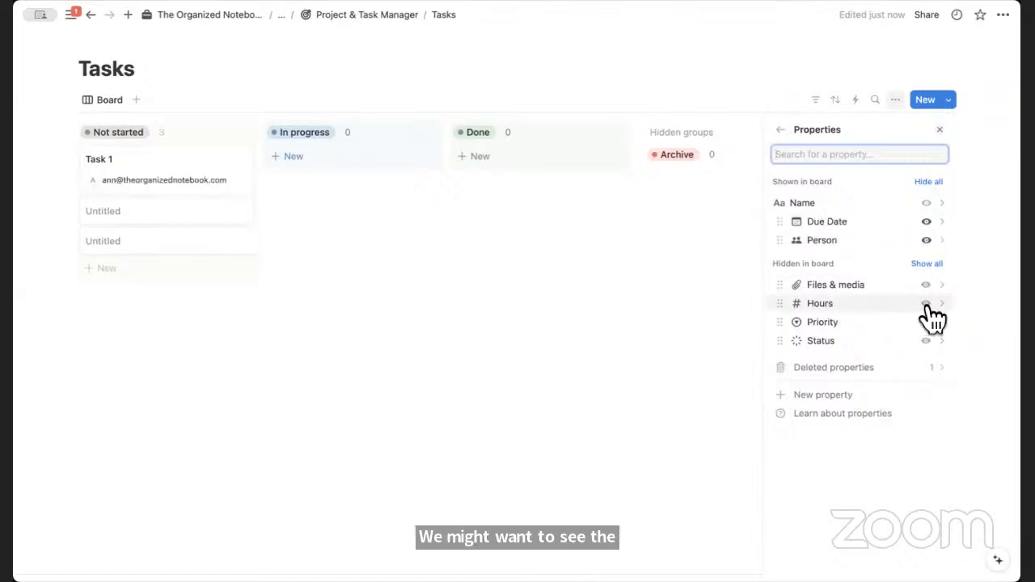
left_click(926, 322)
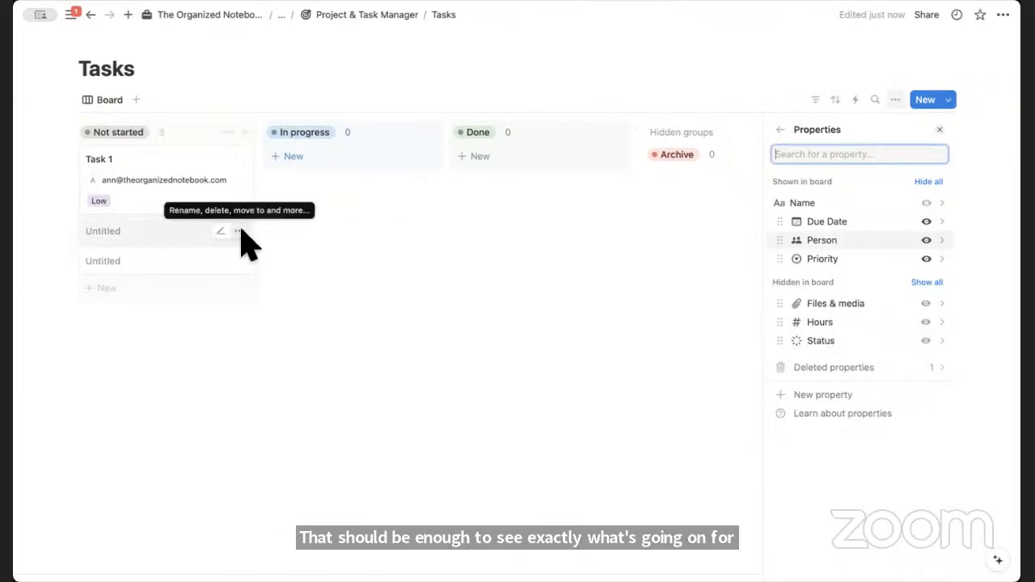
Delete the two untitled tasks from the Not started group
left_click(239, 231)
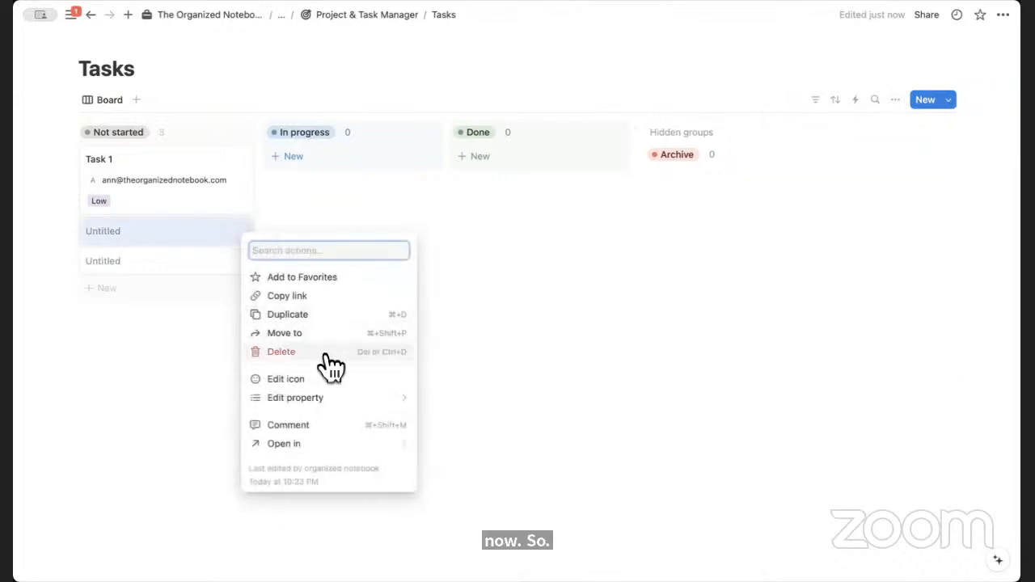
left_click(325, 352)
left_click(240, 231)
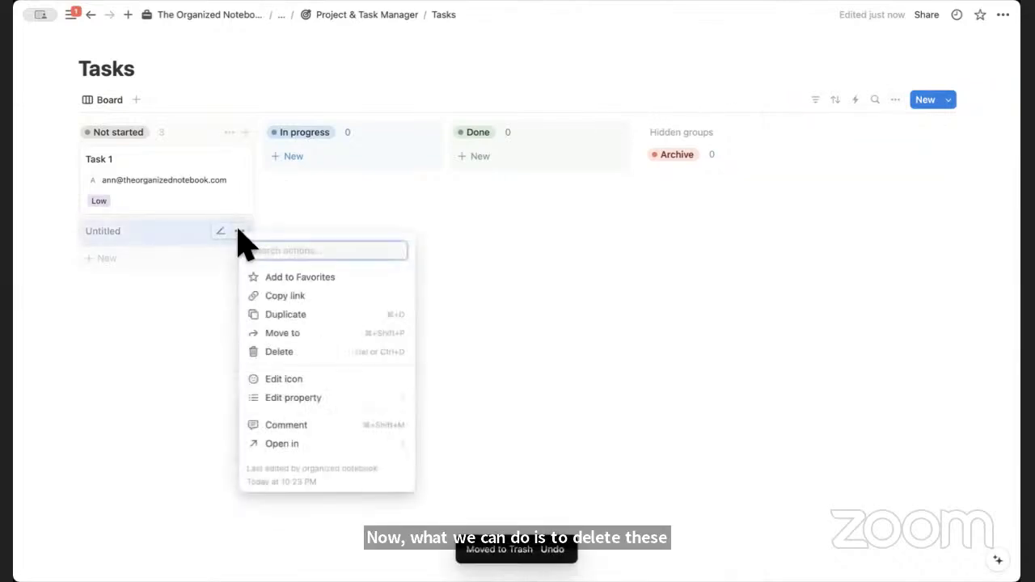
left_click(313, 353)
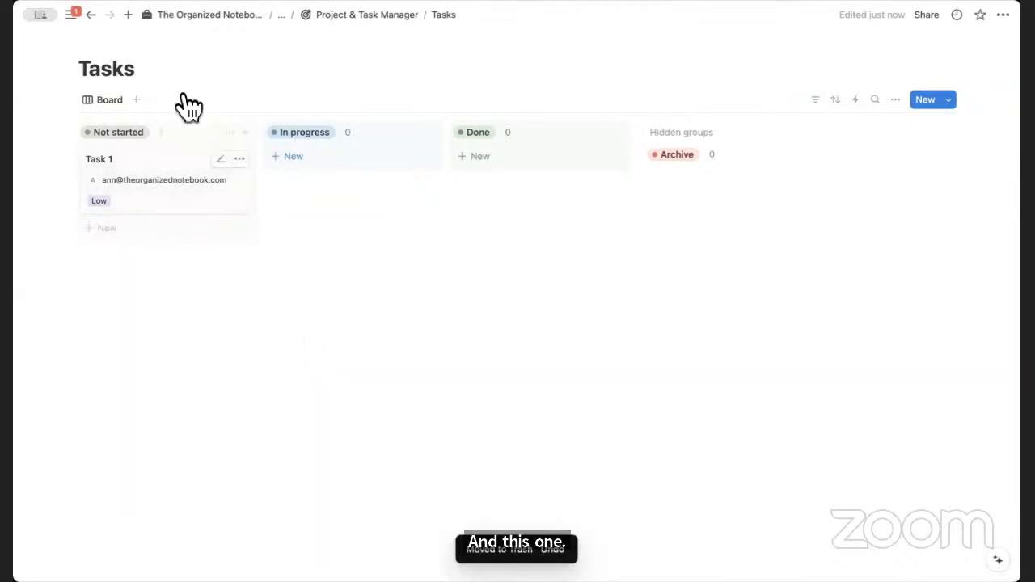
Give the Tasks database a round check mark icon and rename it Tasks (Event)
left_click(114, 44)
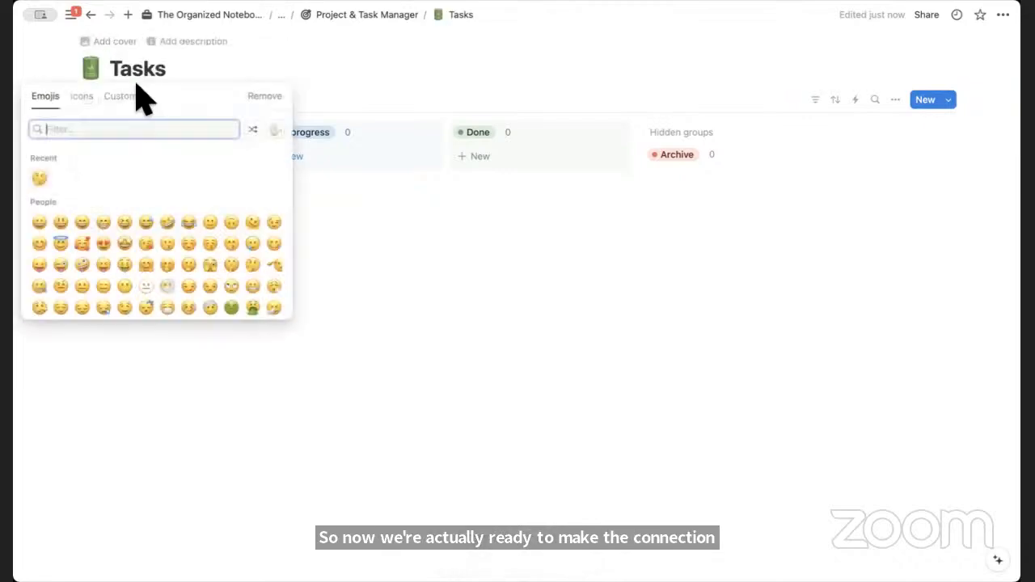
left_click(82, 97)
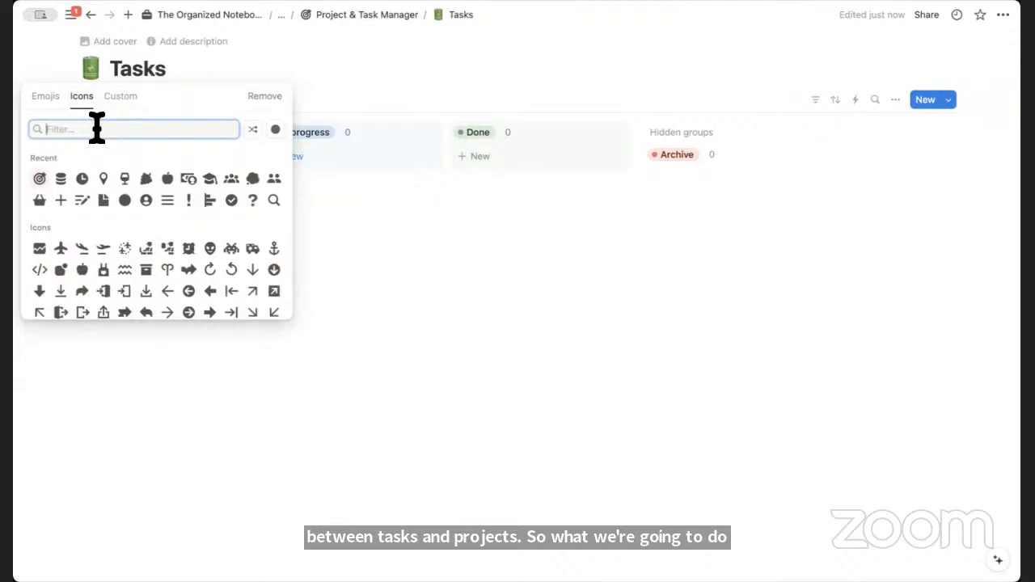
type("check")
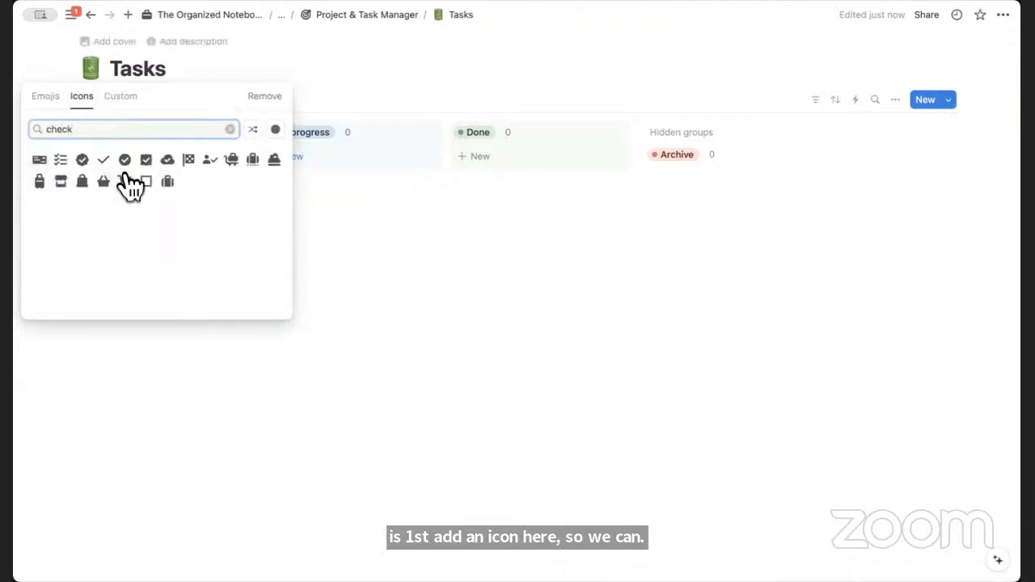
left_click(129, 164)
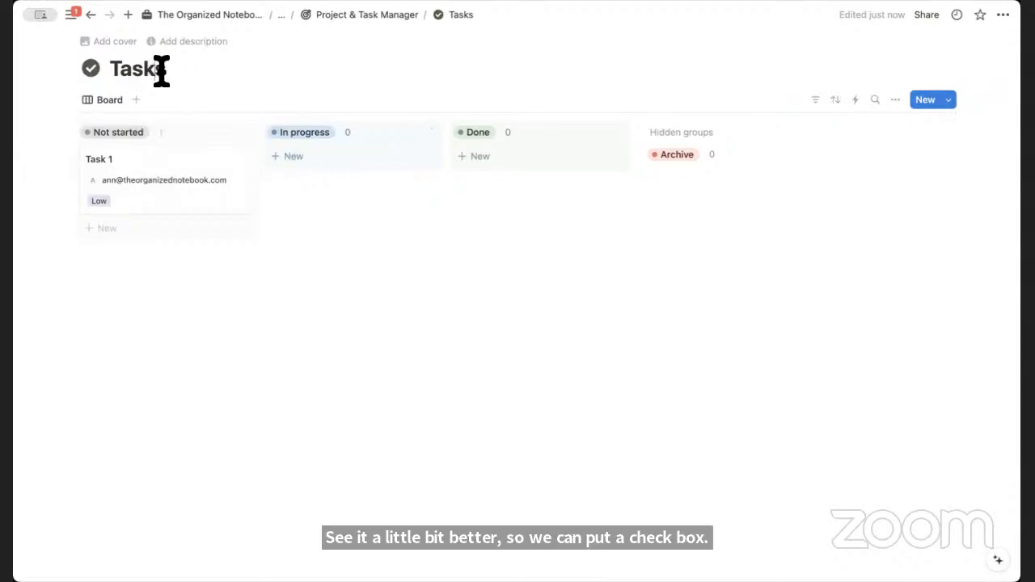
type("(Event")
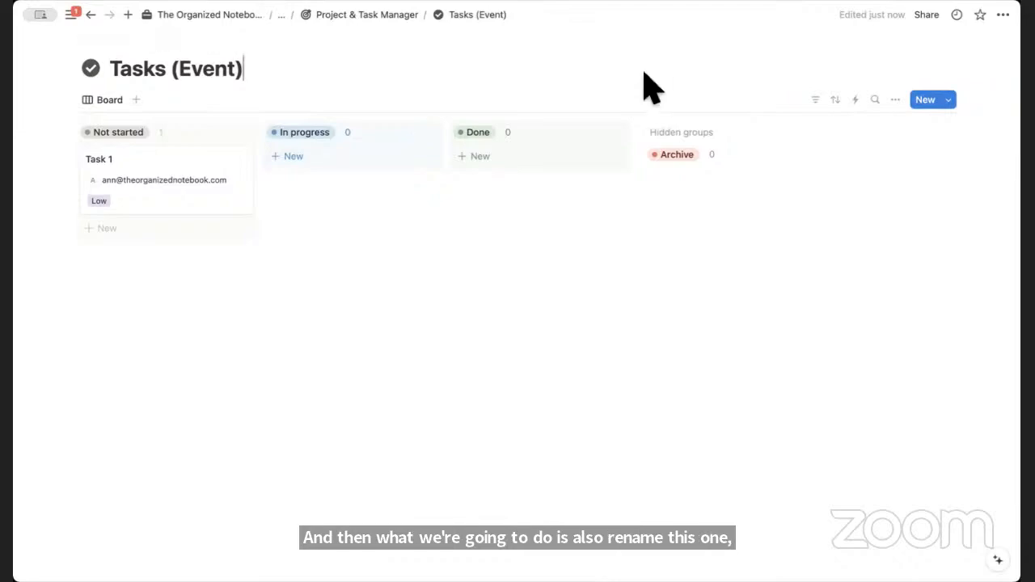
Add a relation property to Task 1 linking to the Projects (Event) database, with the relation also shown on Projects (Event)
left_click(215, 202)
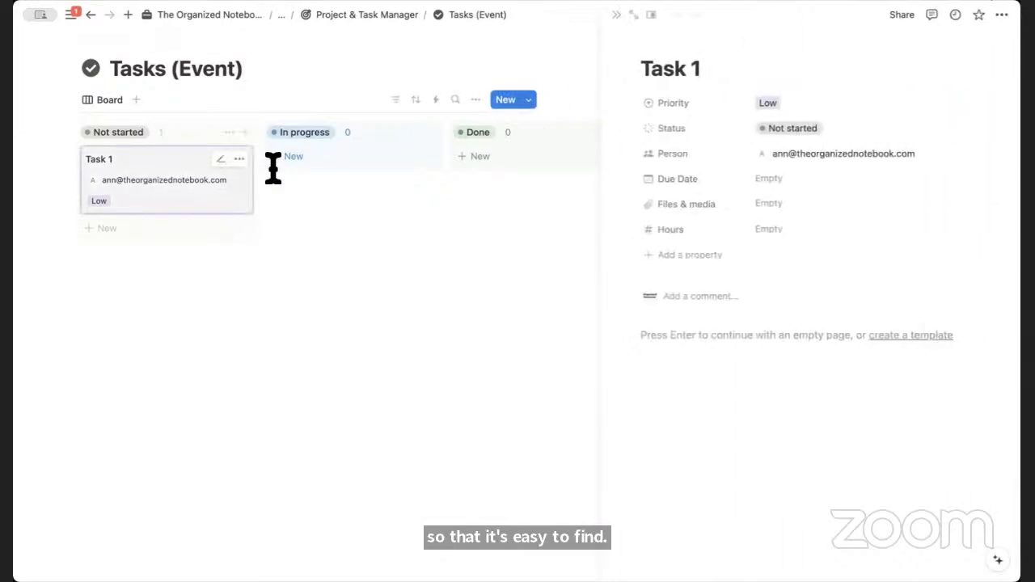
left_click(688, 253)
type("relation")
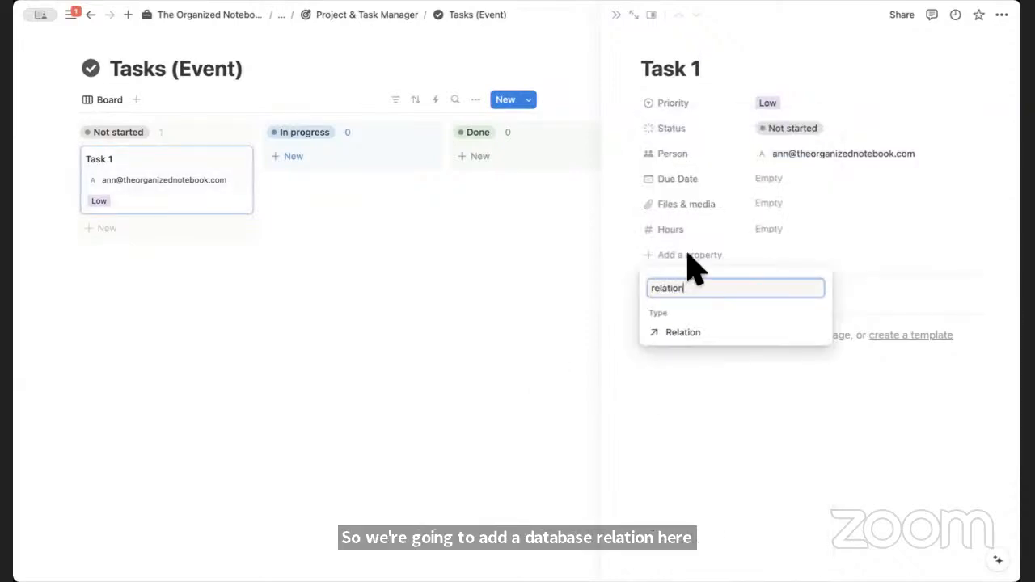
left_click(714, 333)
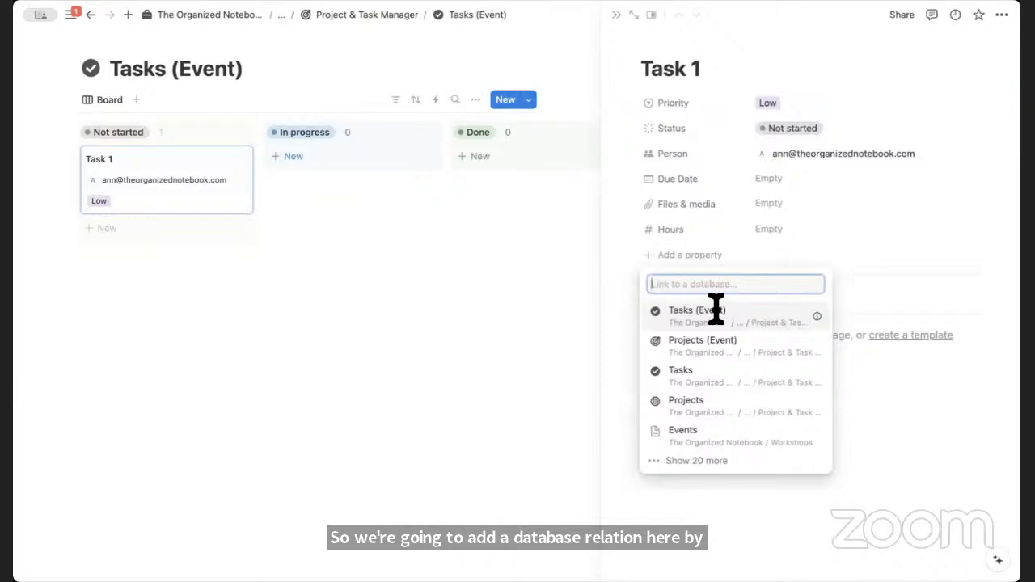
left_click(711, 354)
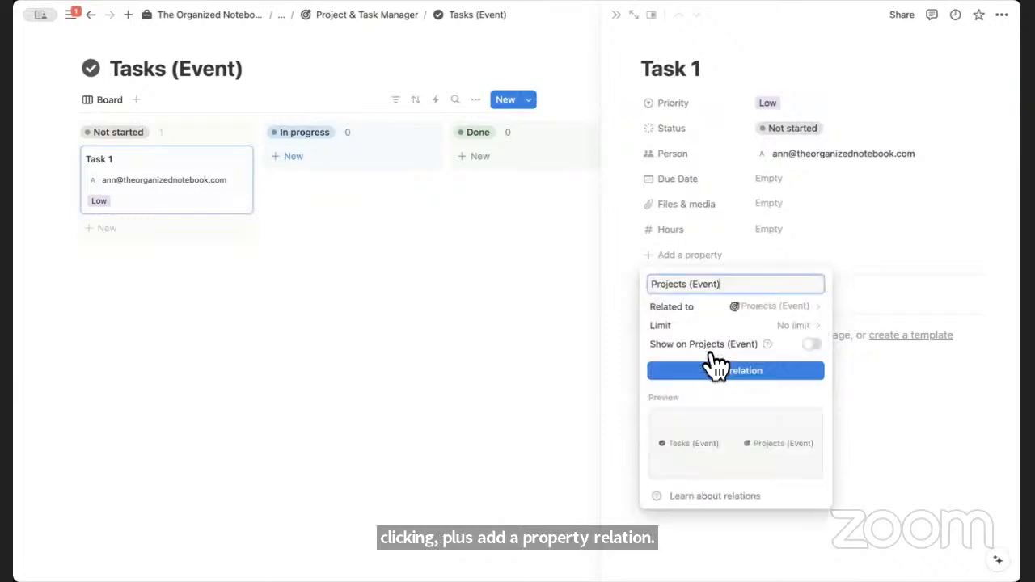
left_click(813, 345)
left_click(792, 418)
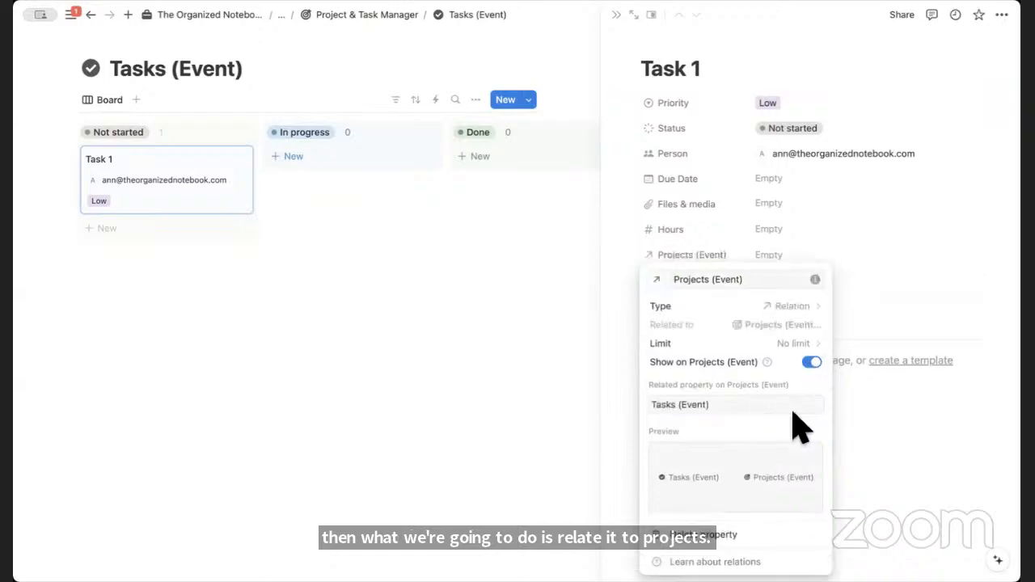
Link Task 1 to Project 1 through the Projects (Event) relation and close the task
left_click(774, 254)
left_click(805, 256)
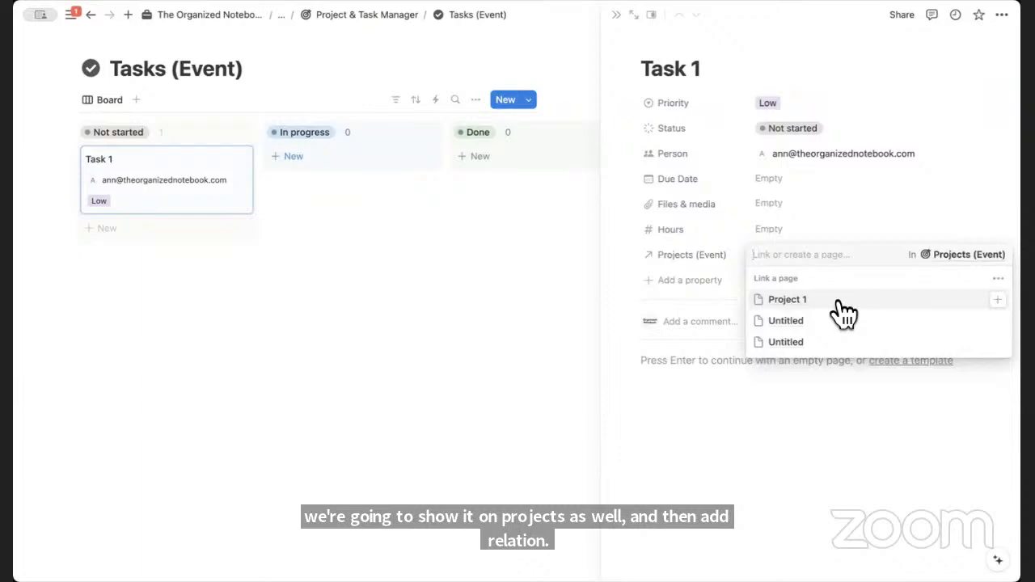
left_click(841, 307)
left_click(825, 239)
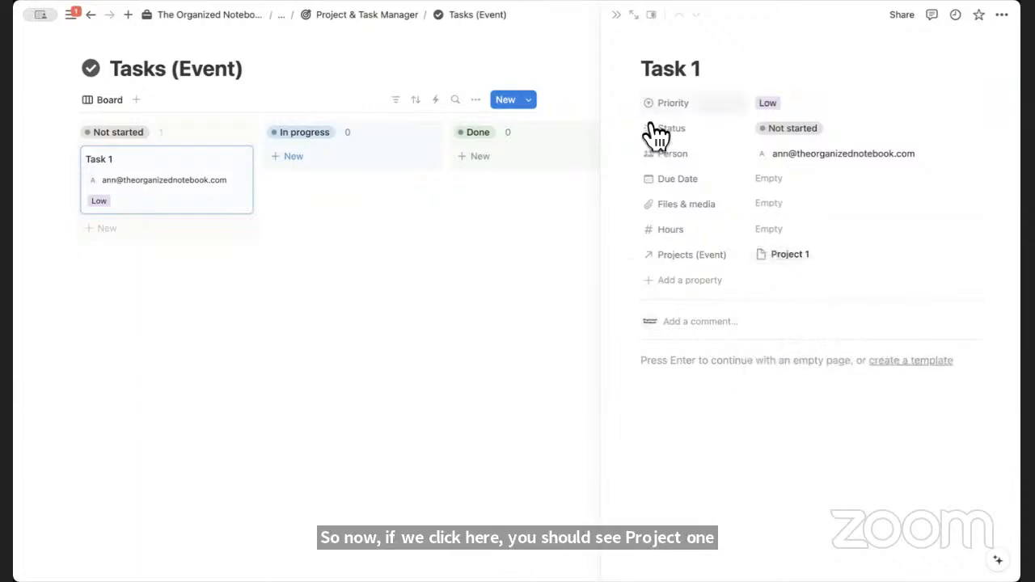
left_click(618, 16)
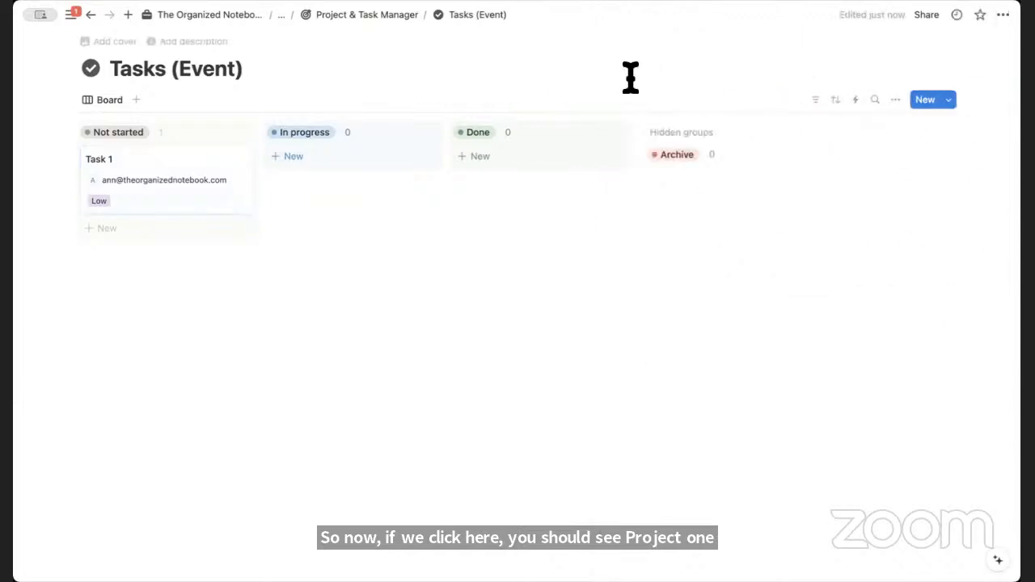
Show the Projects (Event) relation on the board cards and close the view options
left_click(896, 100)
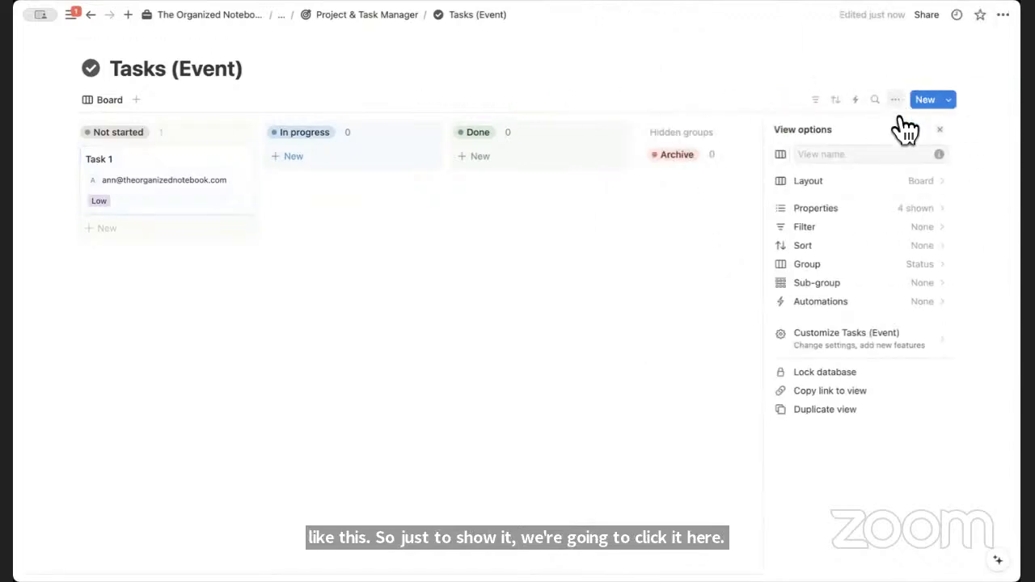
left_click(934, 209)
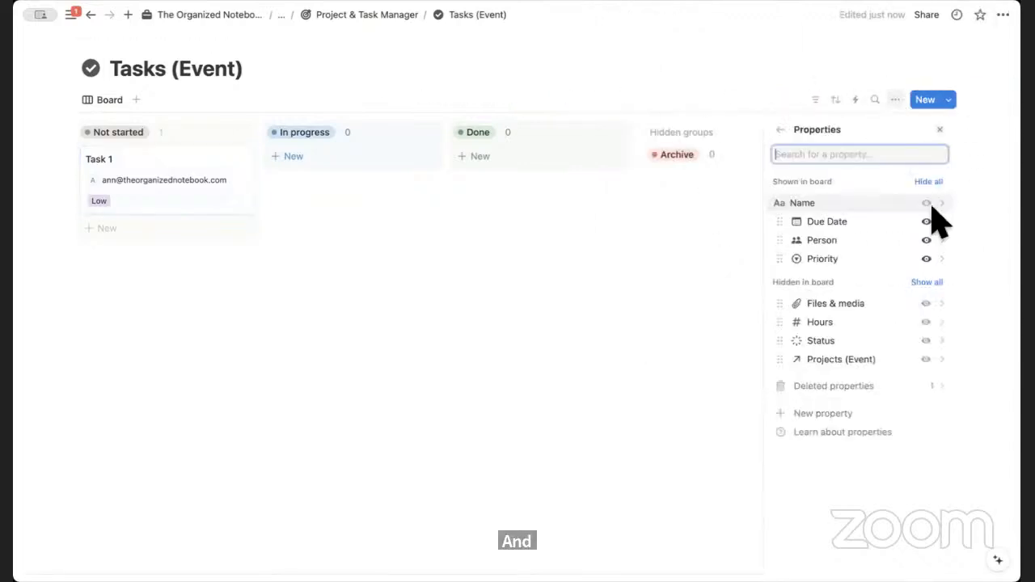
left_click(927, 361)
left_click(940, 129)
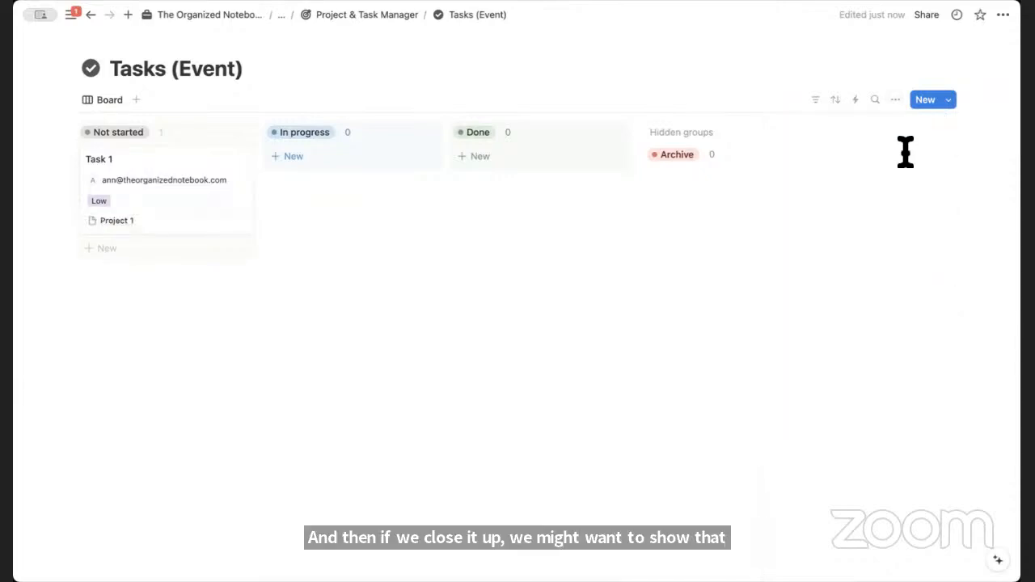
Open Project 1 in the Projects (Event) database and display its Tasks (Event) relation below the comments instead of among the properties
left_click(343, 20)
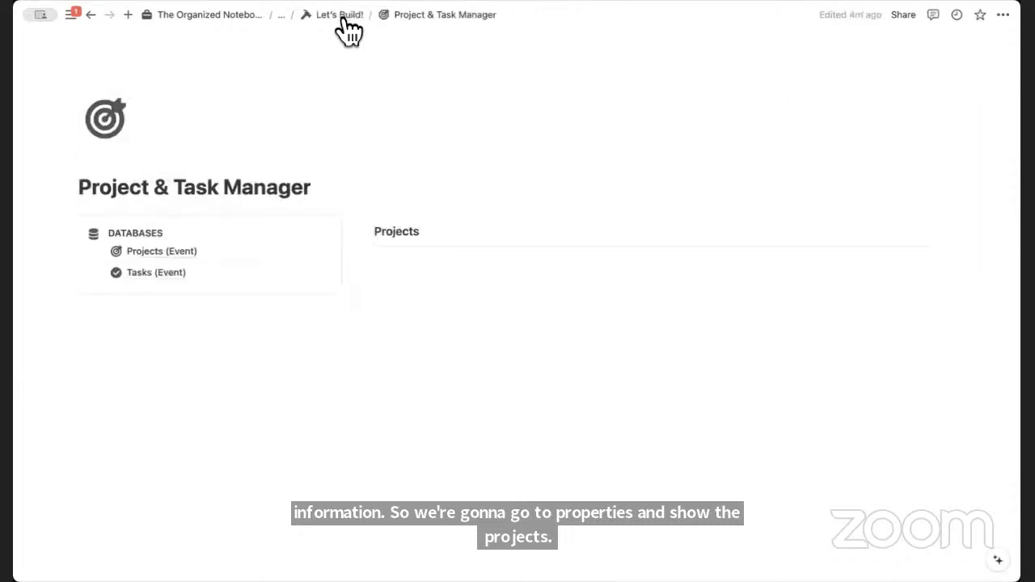
left_click(155, 252)
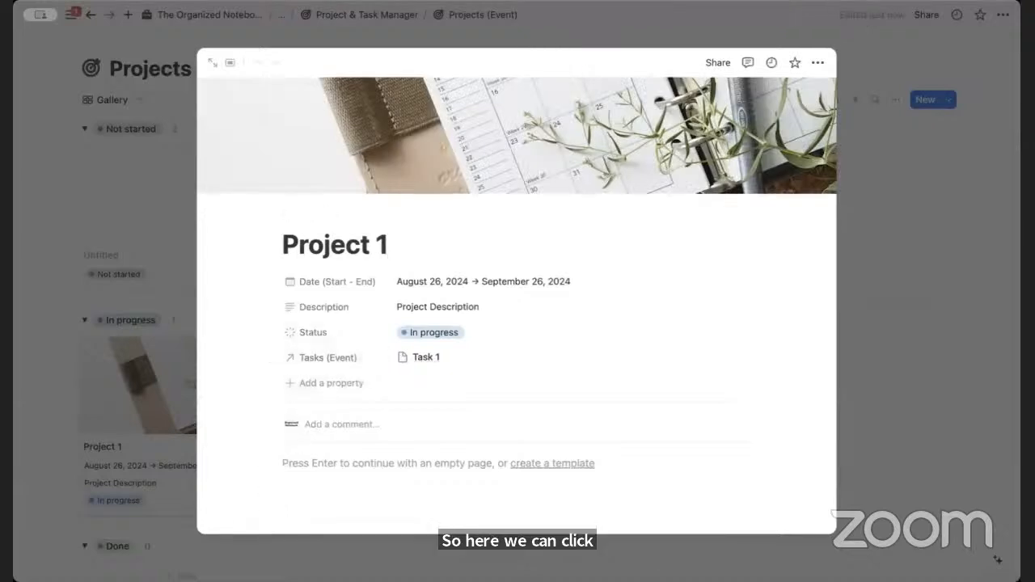
left_click(331, 358)
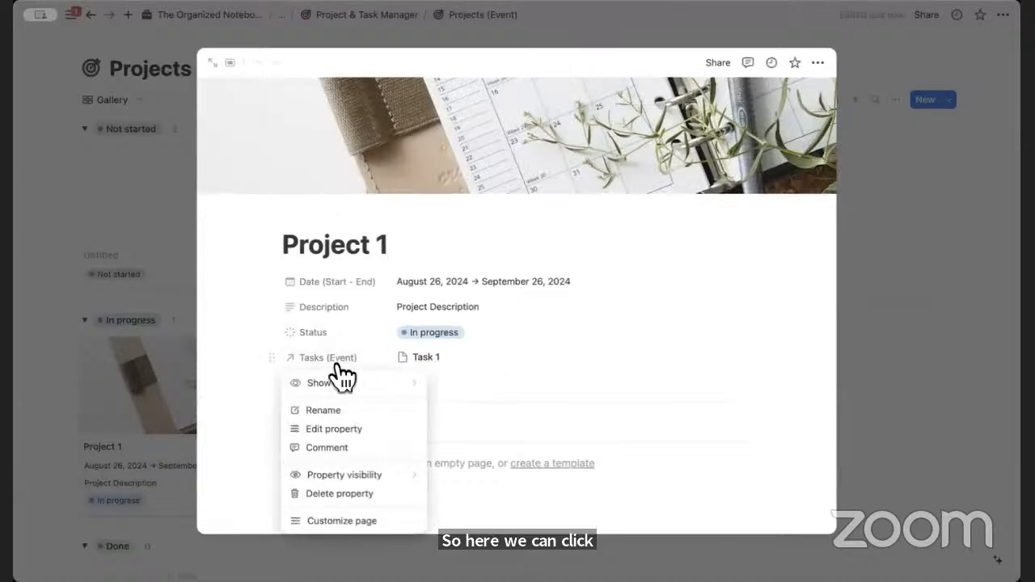
mouse_move(342, 376)
left_click(474, 403)
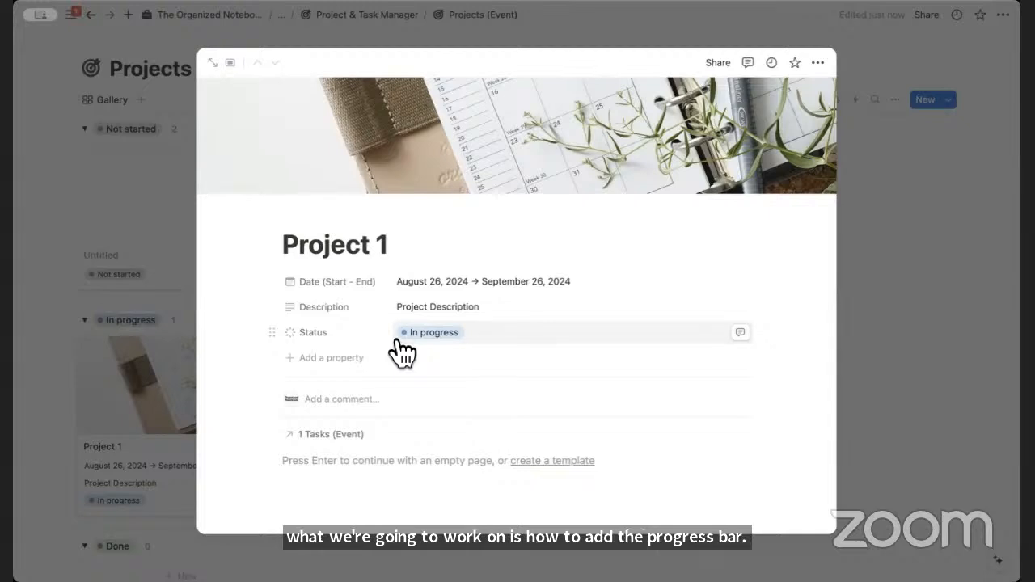
Add a rollup property named Completion to Project 1, using the Tasks (Event) relation and its Status property
left_click(335, 359)
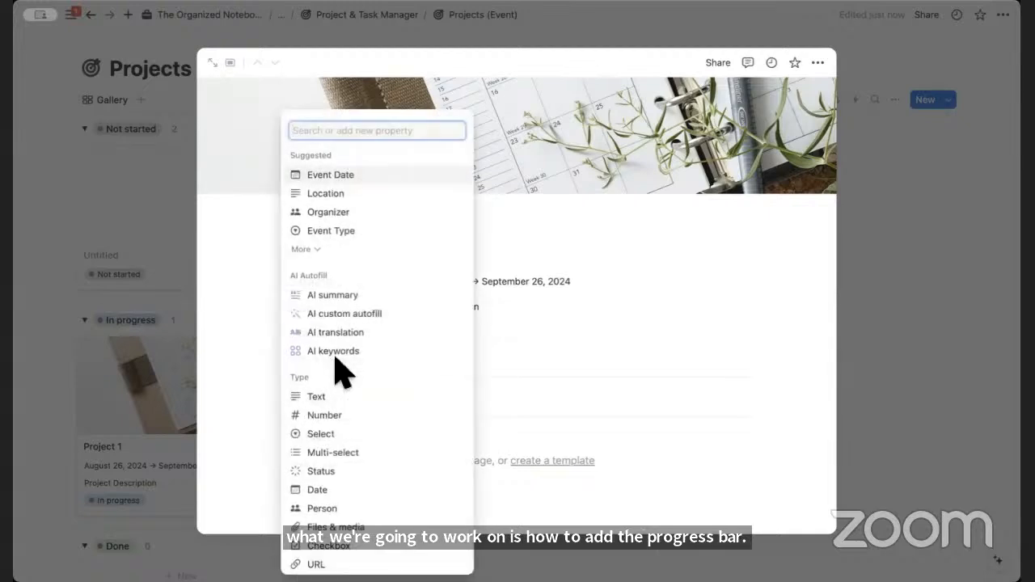
type("roll")
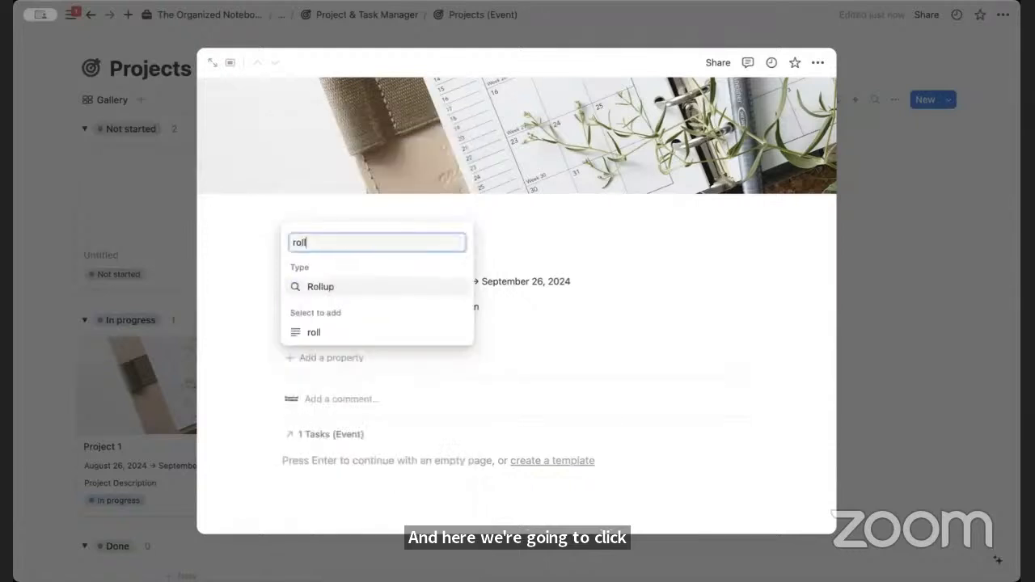
left_click(354, 286)
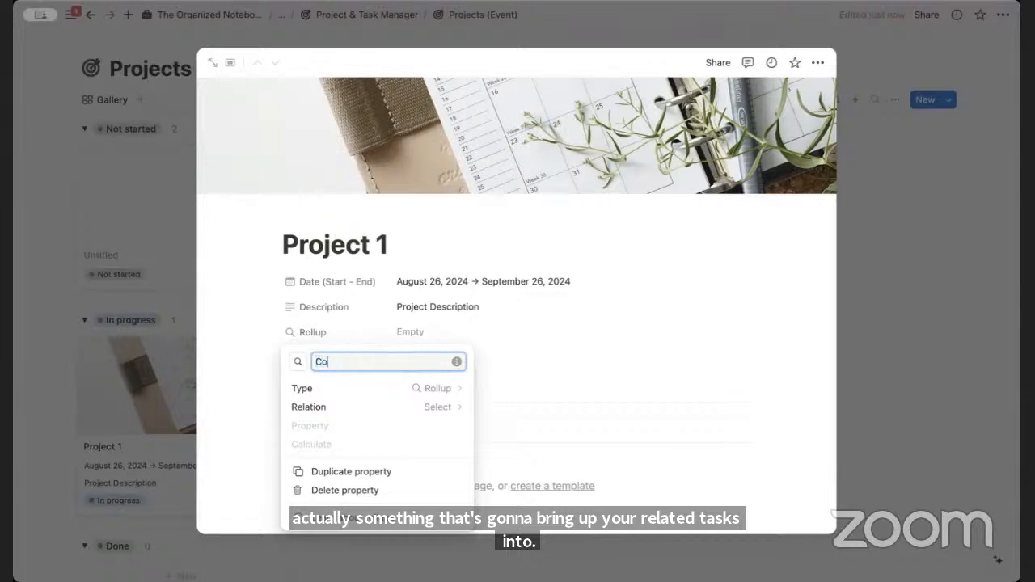
type("ompletion")
left_click(435, 407)
left_click(408, 433)
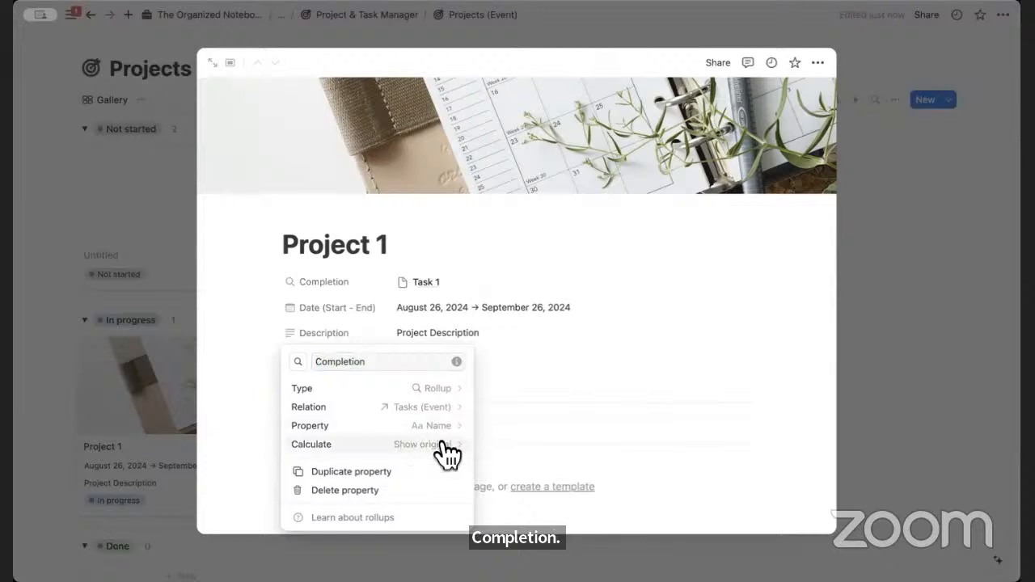
left_click(451, 429)
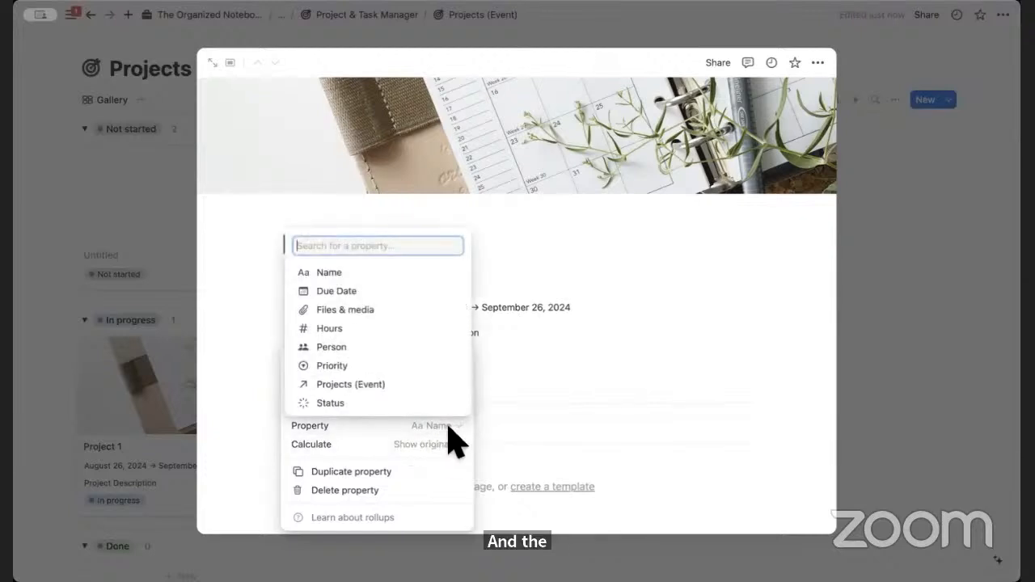
left_click(433, 404)
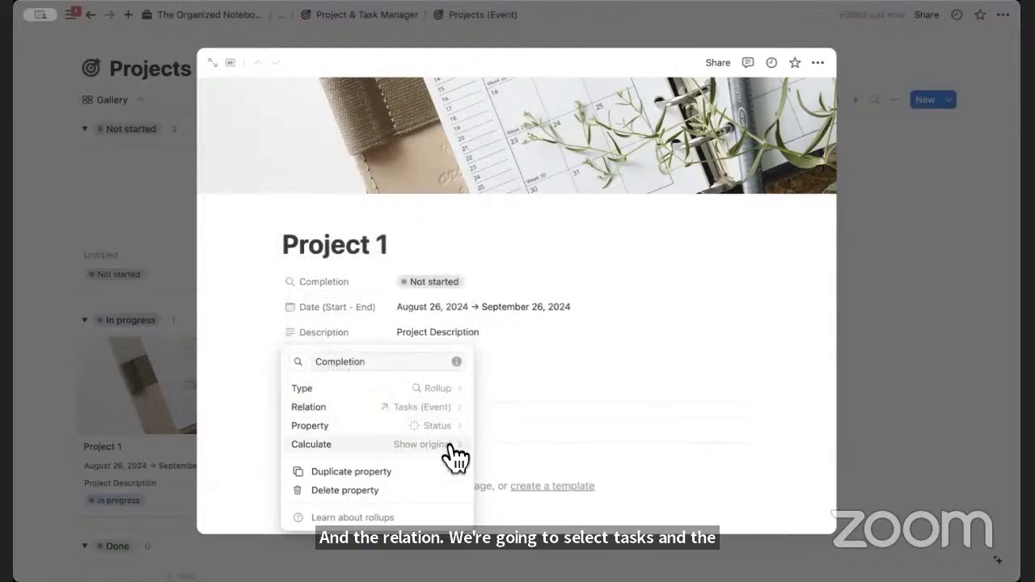
Set the Completion rollup to calculate the percent per group for the Complete group
left_click(449, 444)
mouse_move(450, 505)
mouse_move(511, 508)
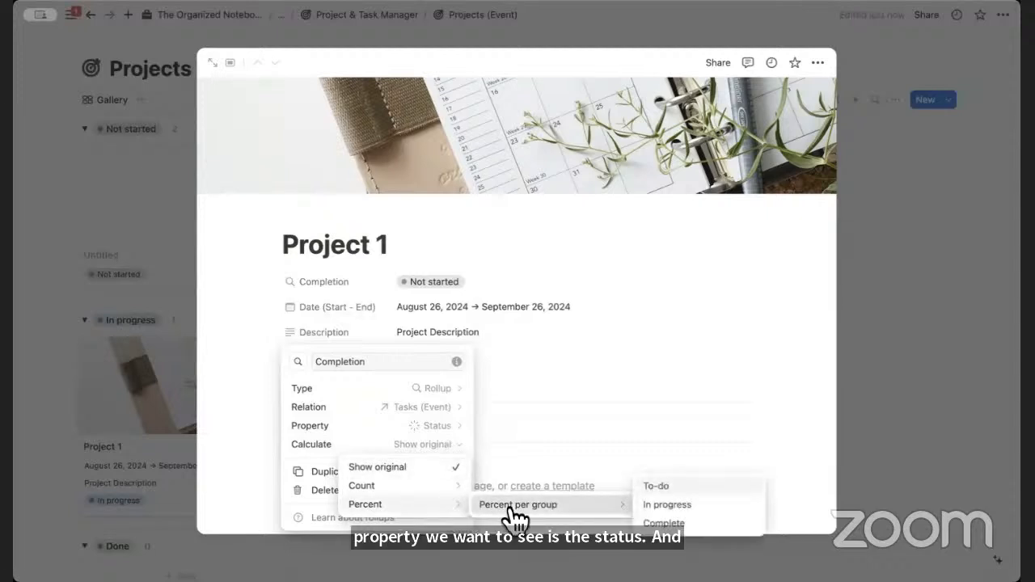
left_click(684, 524)
left_click(585, 354)
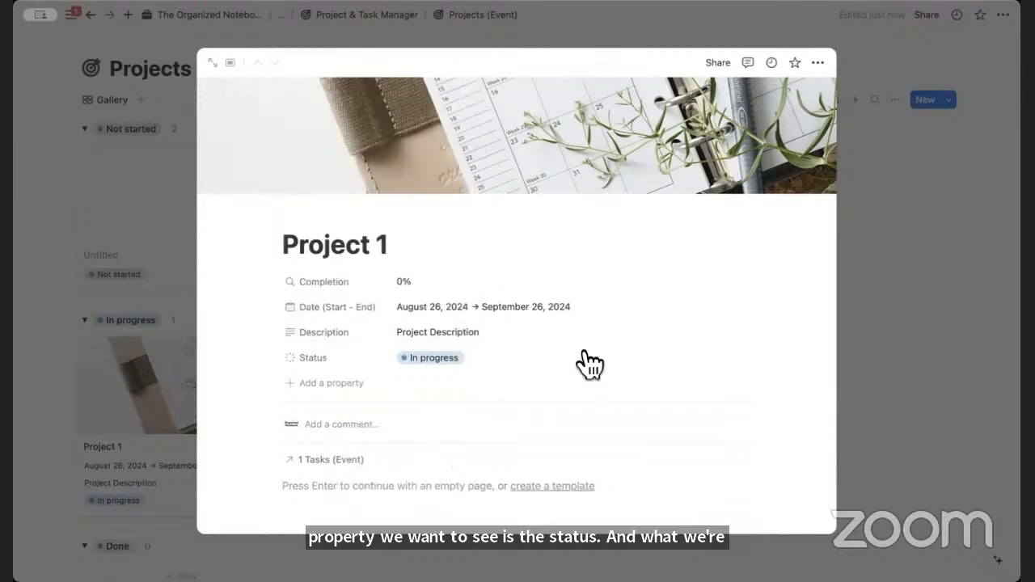
Show the Completion rollup as a bar and close Project 1
left_click(348, 283)
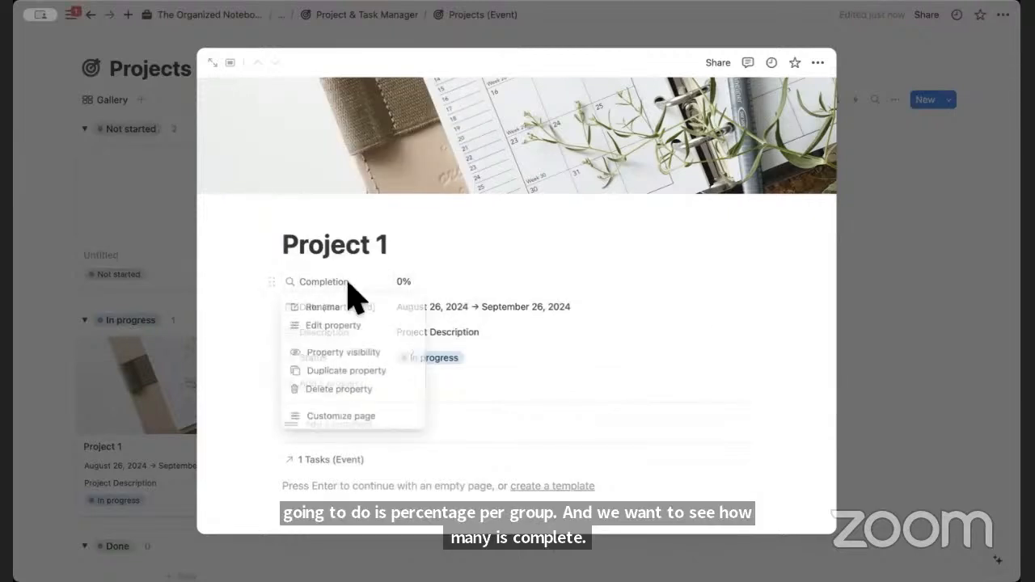
left_click(373, 327)
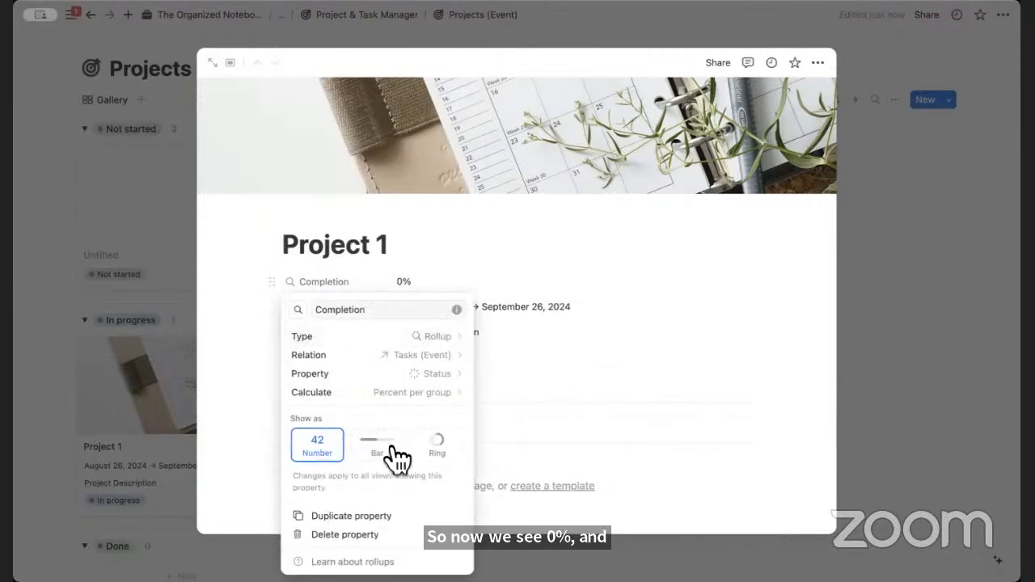
left_click(396, 457)
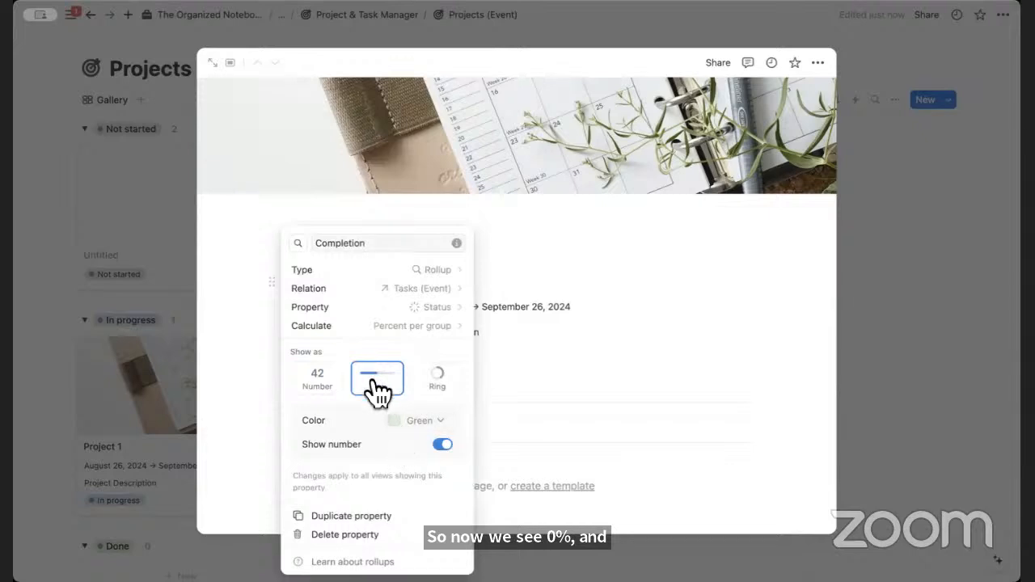
left_click(544, 294)
mouse_move(434, 295)
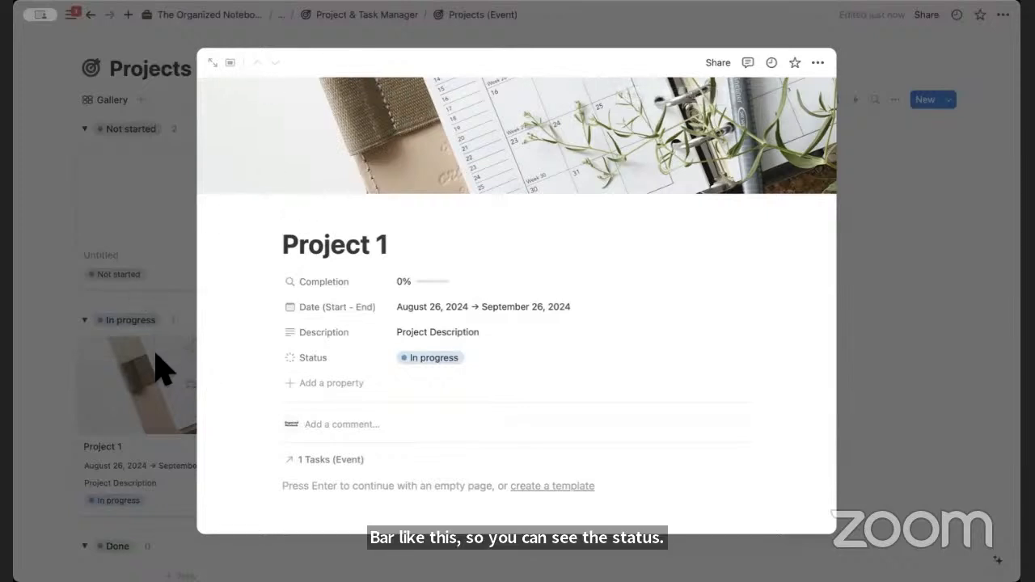
left_click(162, 396)
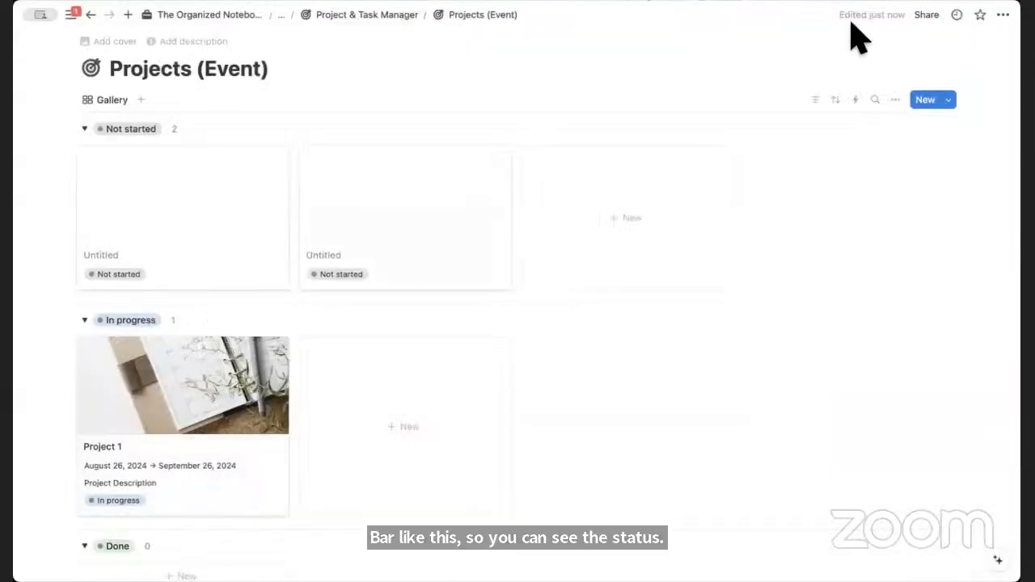
Create a new template in the Projects (Event) database and title it New Project
left_click(950, 100)
left_click(808, 193)
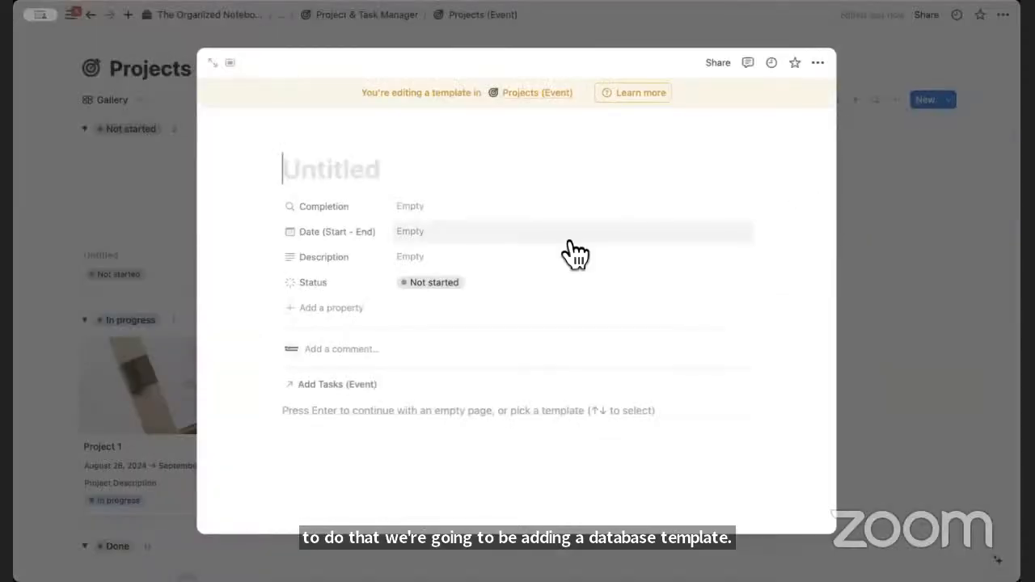
type("New")
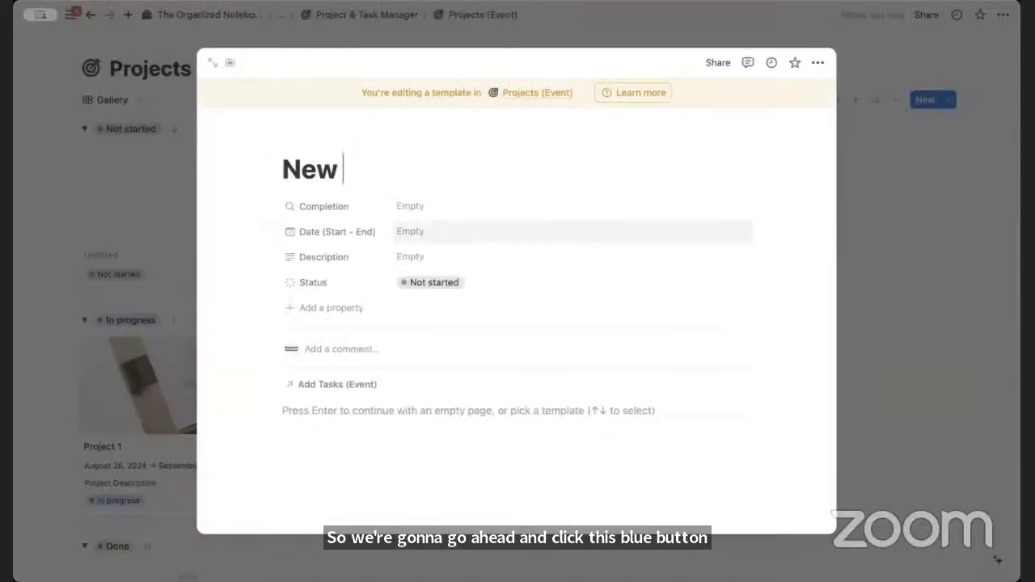
type(" Project")
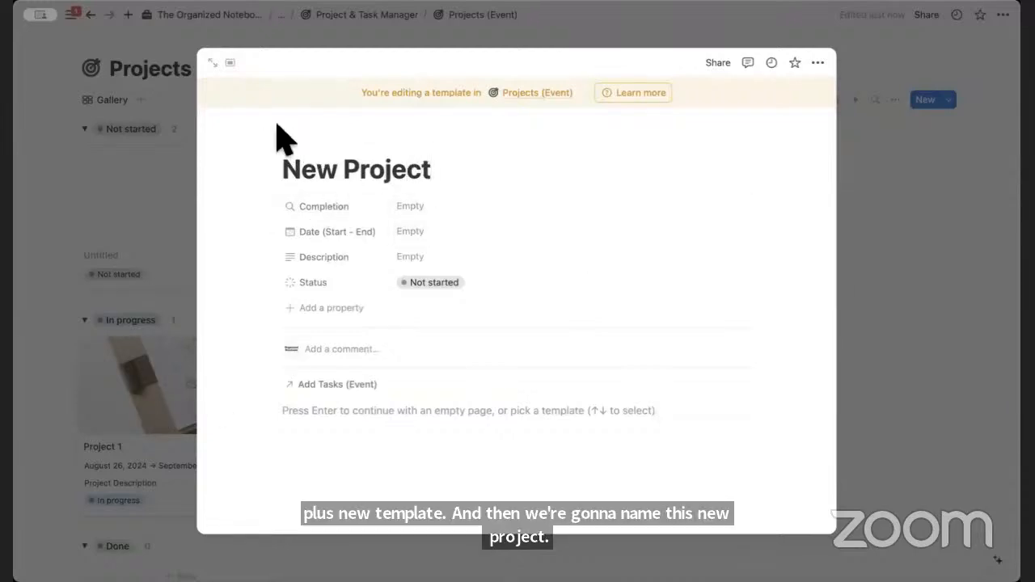
Give the New Project template a pin icon
left_click(312, 140)
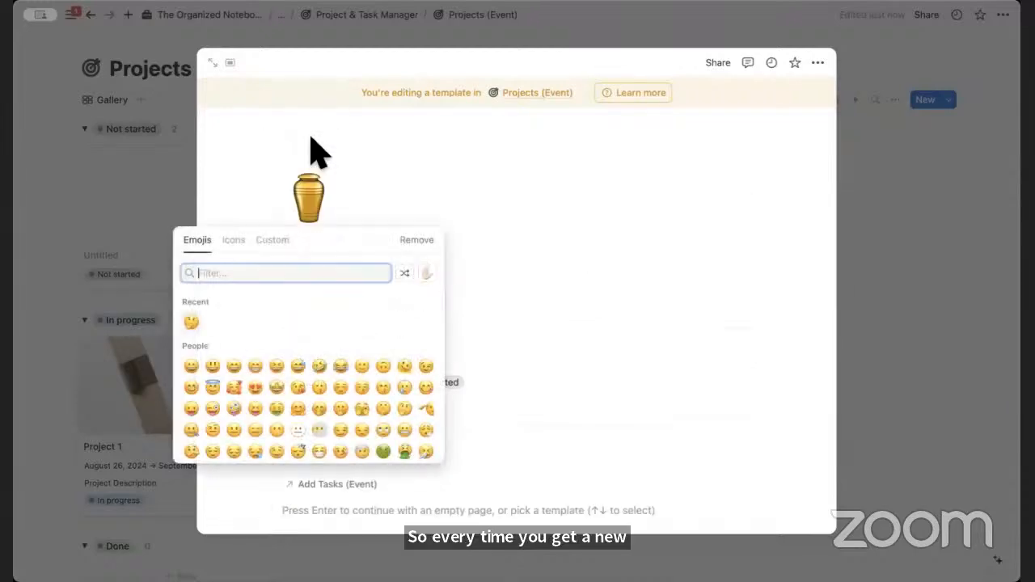
left_click(233, 240)
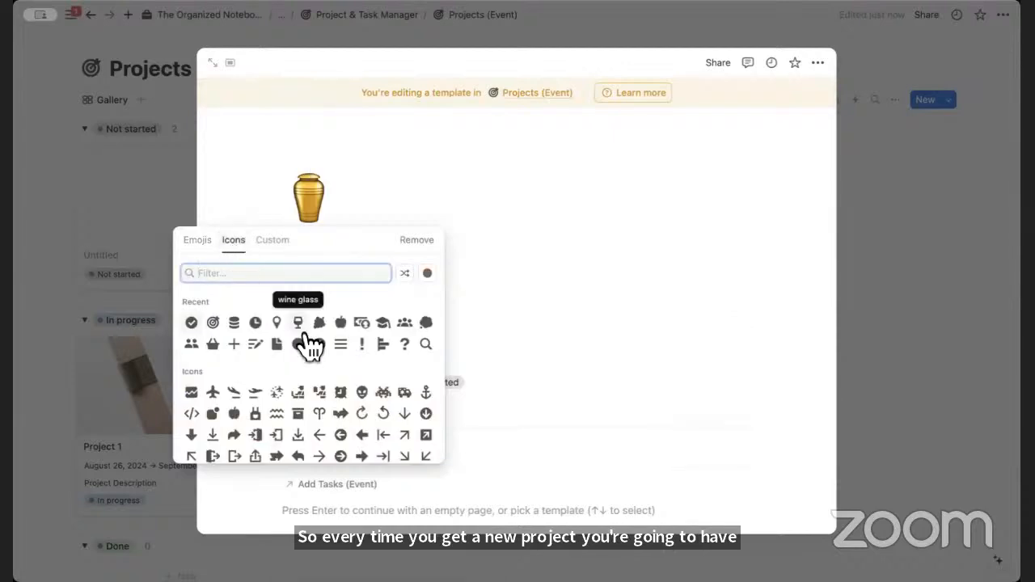
type("pin")
left_click(301, 308)
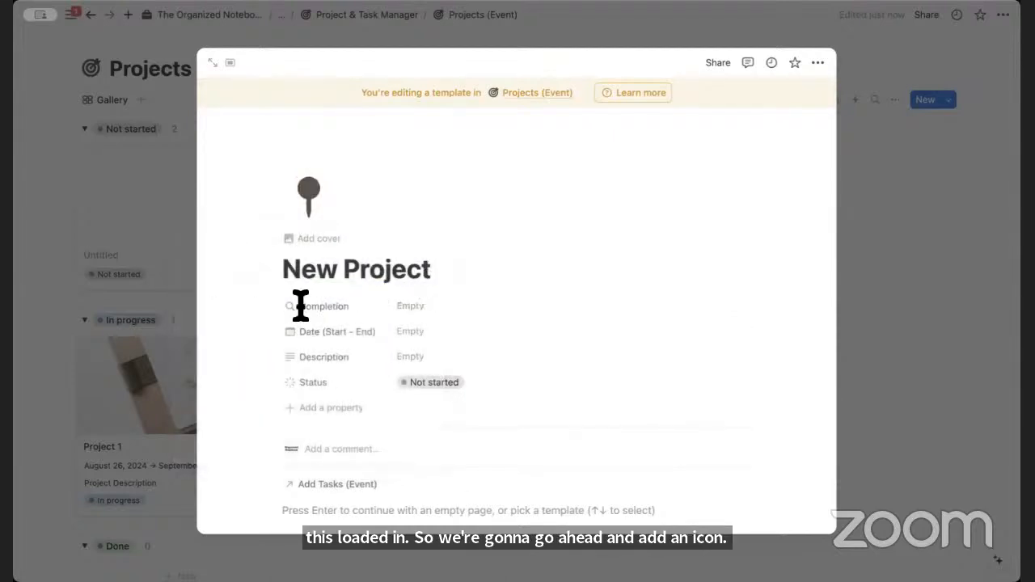
Add a Heading 3 titled Planning to the template body with a divider below it
scroll(363, 238, "down", 3)
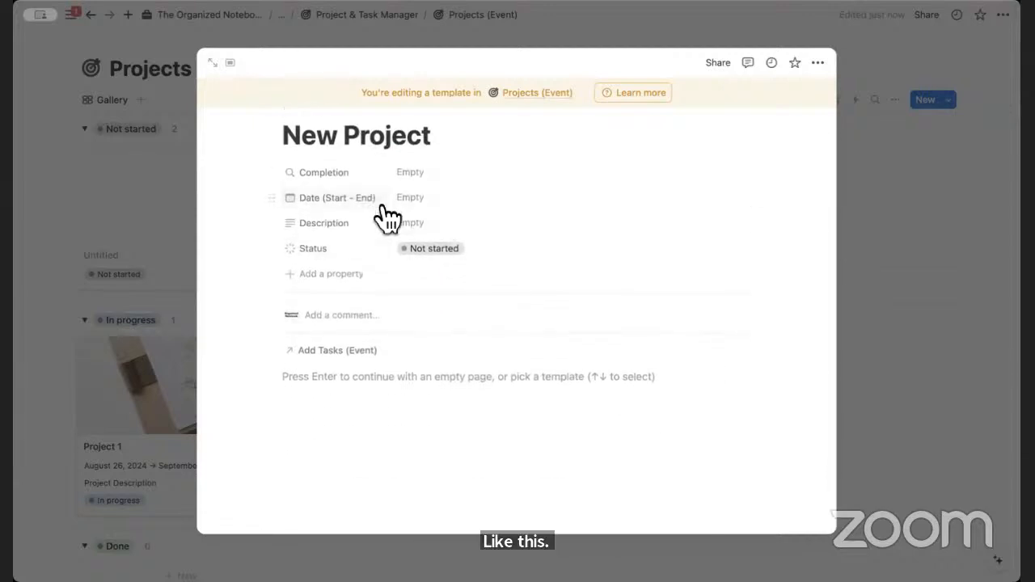
left_click(360, 385)
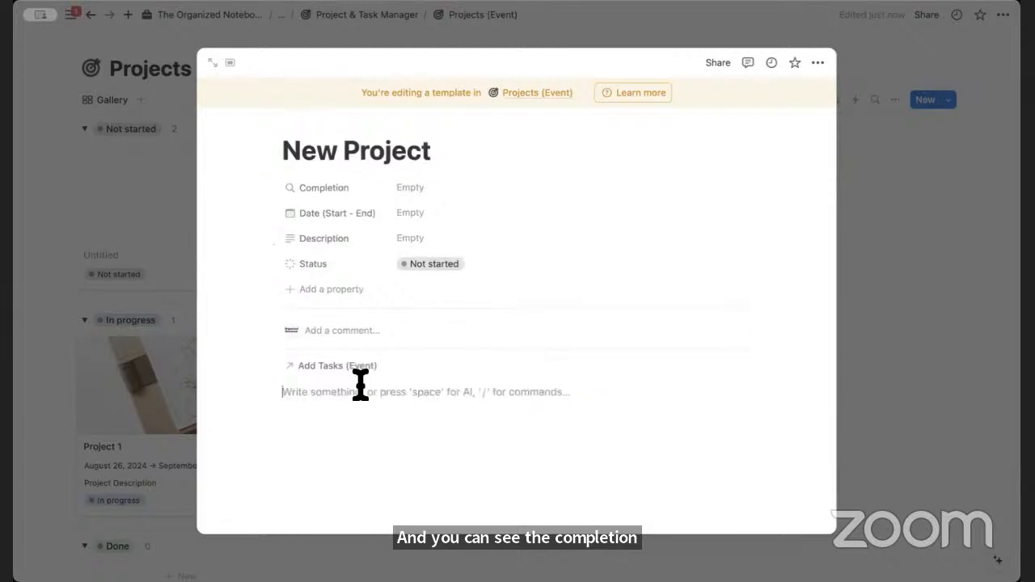
type("/heading")
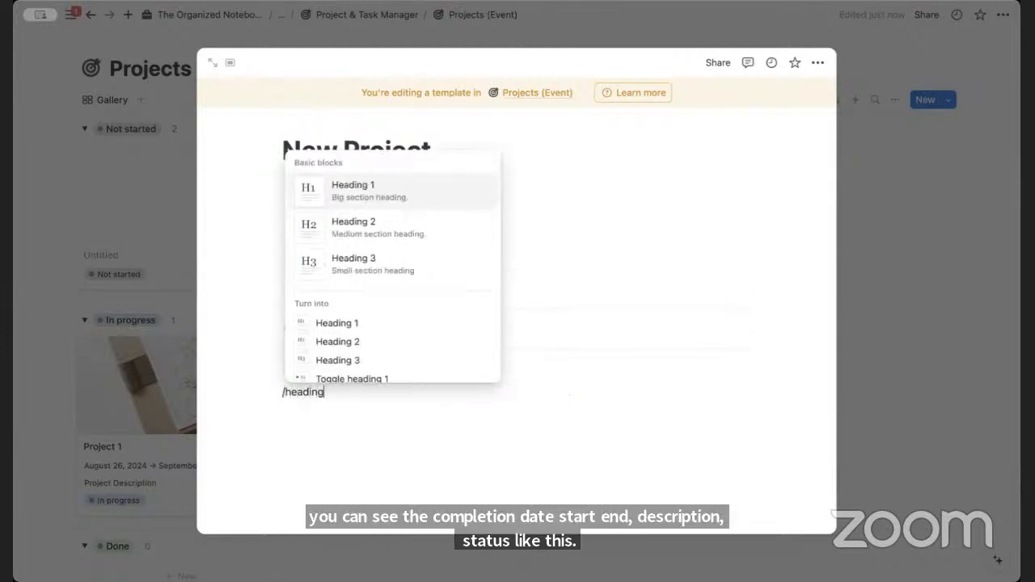
left_click(391, 263)
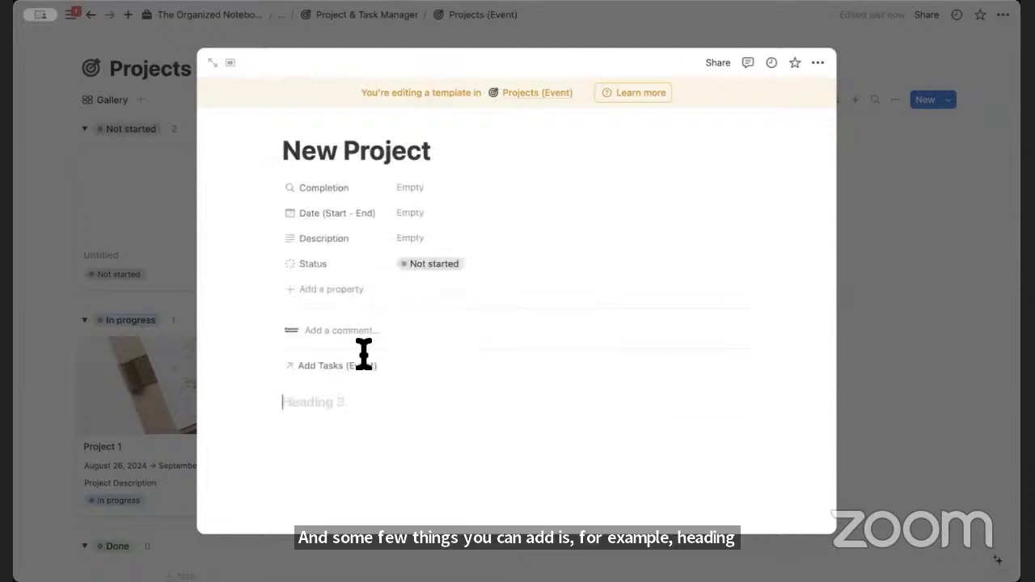
type("Planning")
key("Return")
type("/divid")
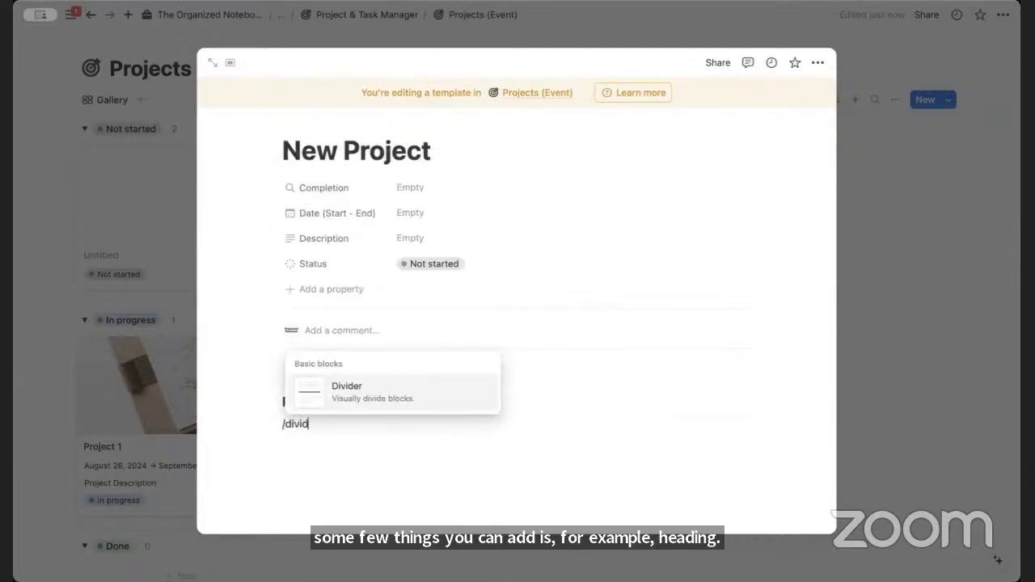
key("Return")
Add a bulleted list of five empty items below the Planning divider, followed by a blank text line
type("-")
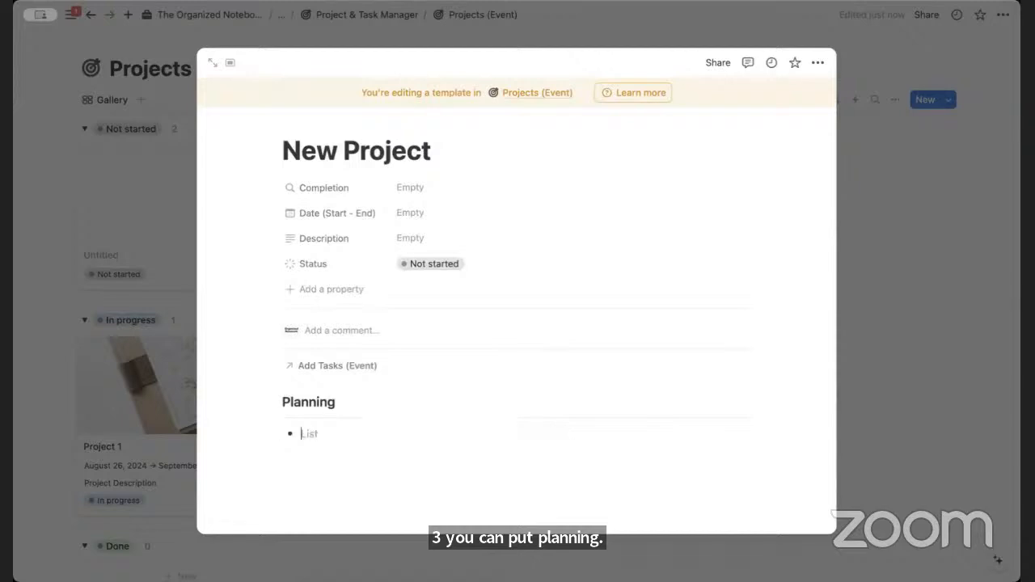
key("Return")
key("Return")
key("Return")
key("Return")
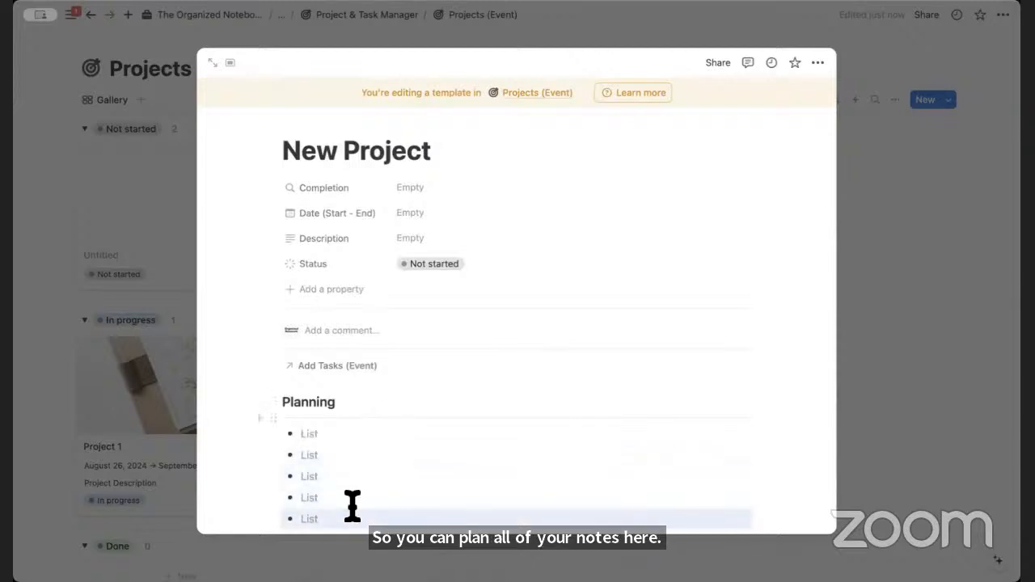
scroll(343, 511, "down", 1)
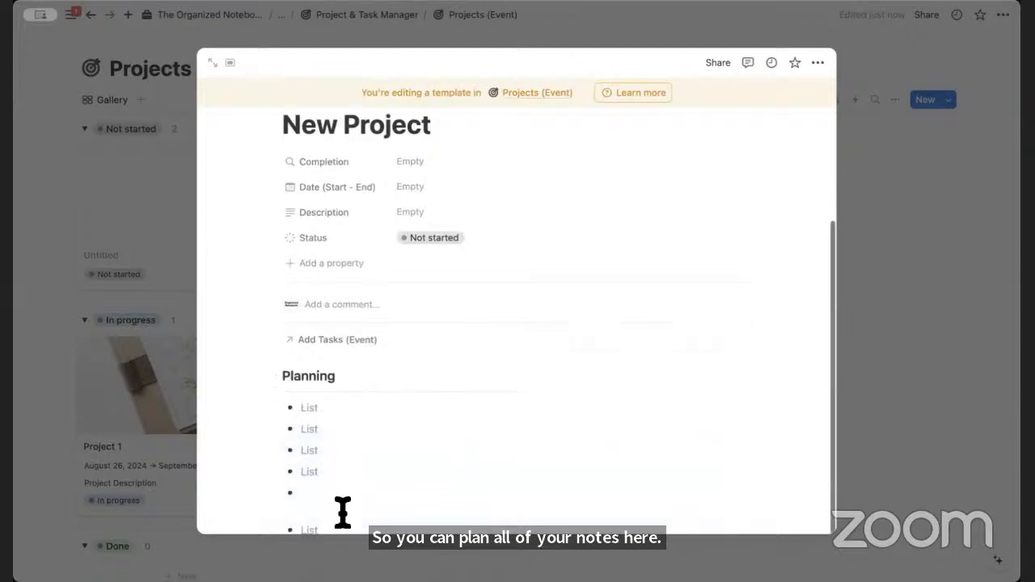
key("BackSpace")
key("BackSpace")
key("Return")
key("BackSpace")
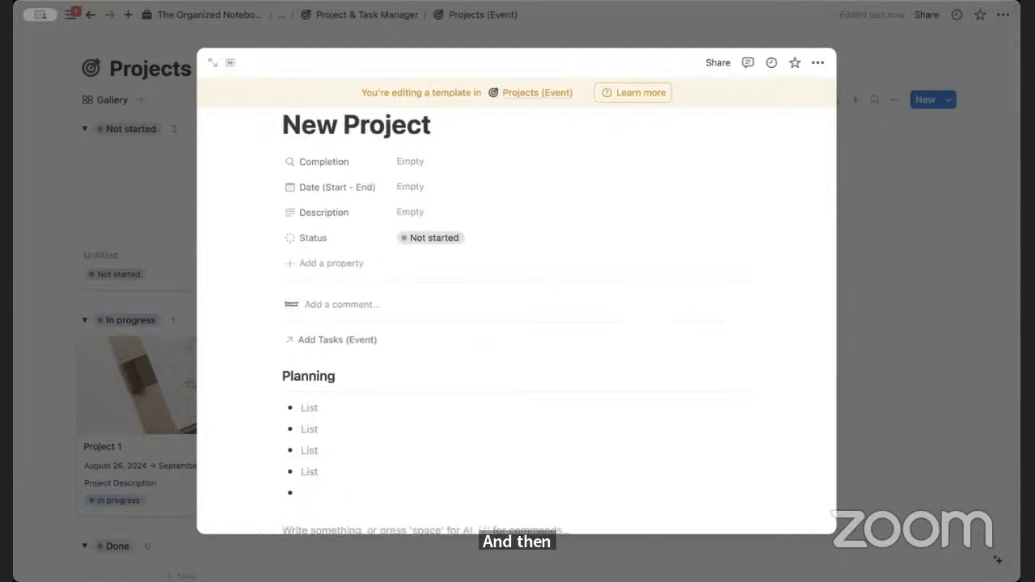
Open the template as a full page and remove the blank line and the surplus last bullet from the Planning list
left_click(212, 65)
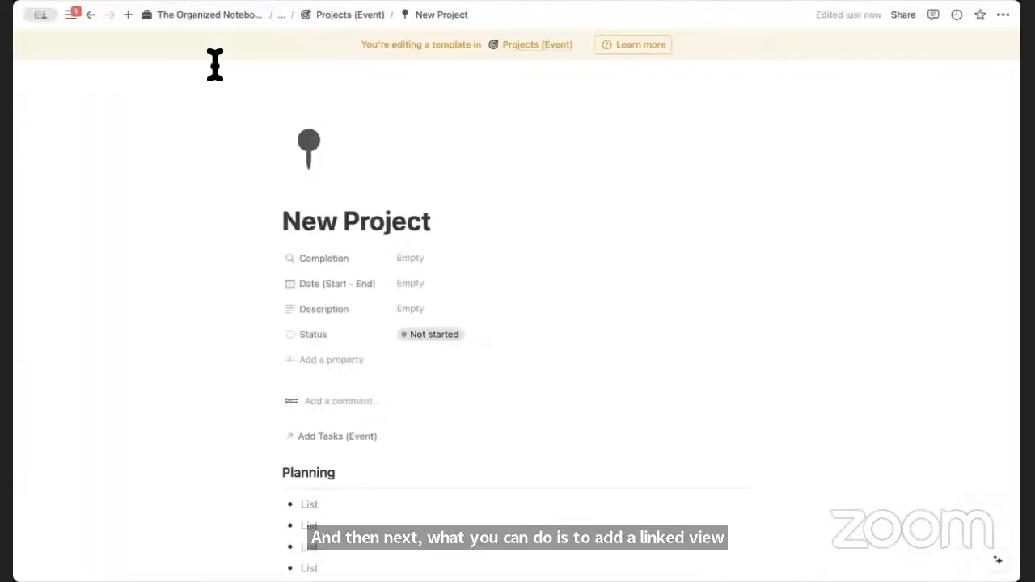
scroll(339, 407, "down", 3)
left_click(330, 423)
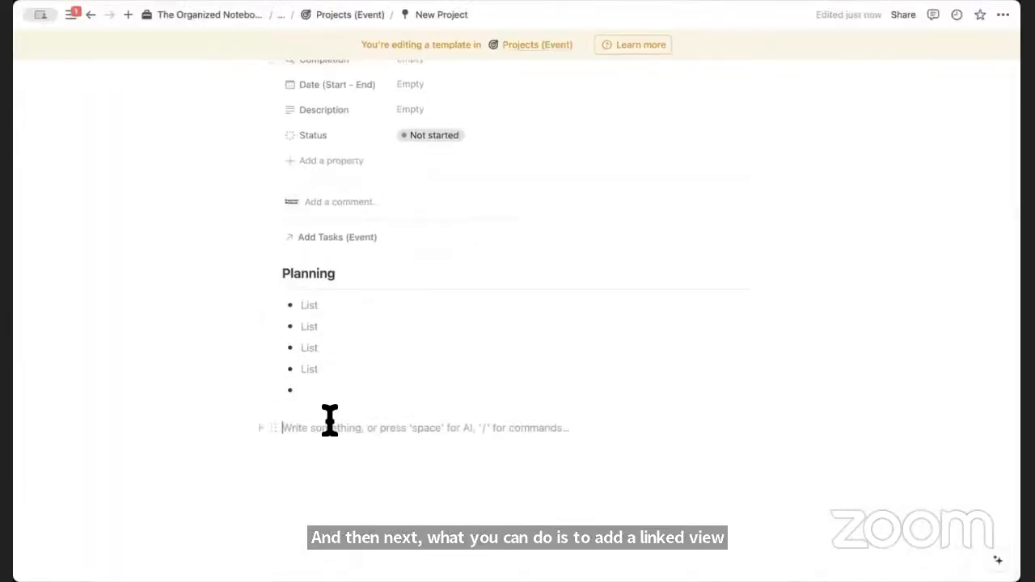
key("BackSpace")
key("BackSpace")
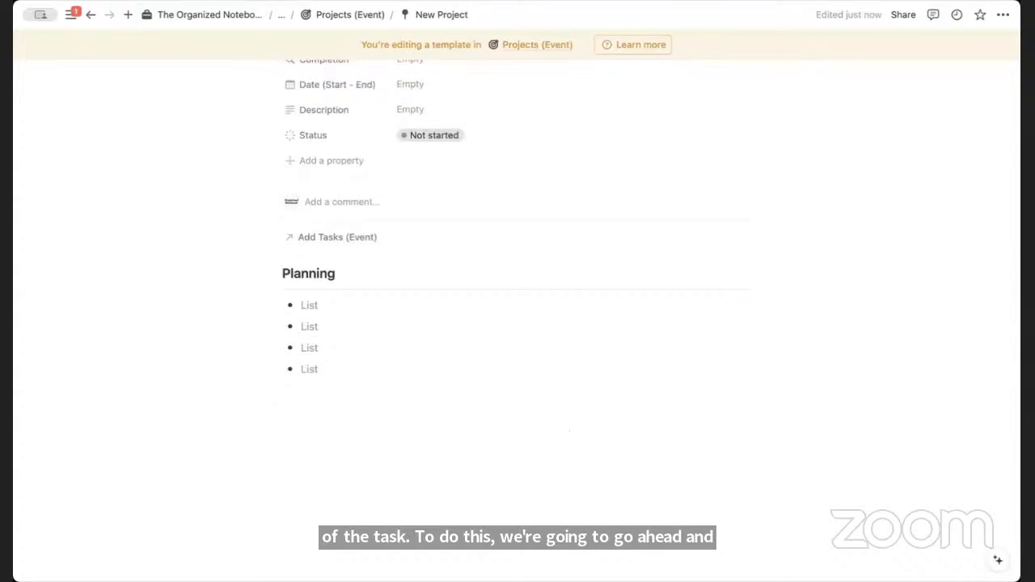
Add a Heading 3 titled Tasks below the Planning list in the template, with a divider under it
type("/headin")
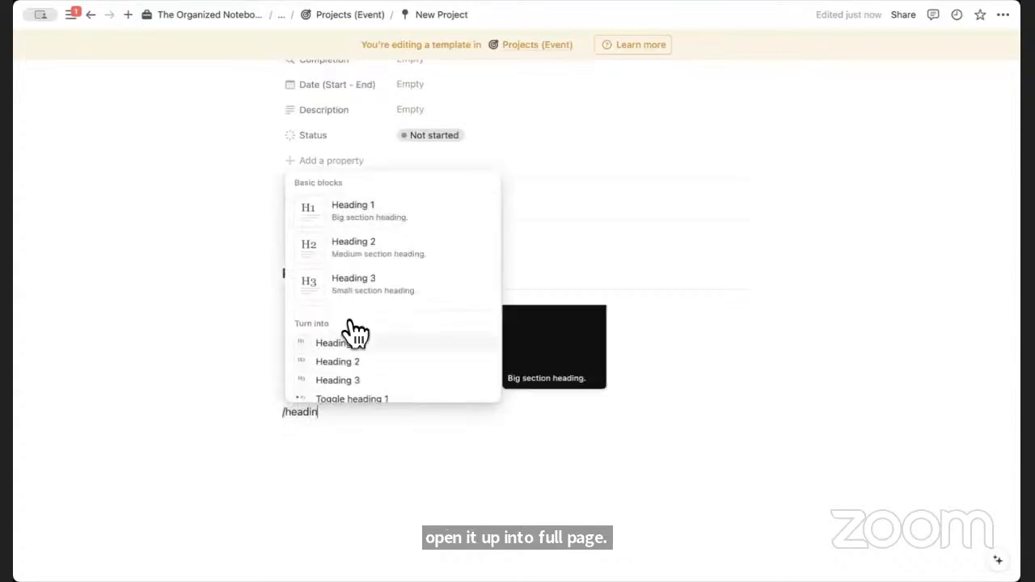
left_click(322, 381)
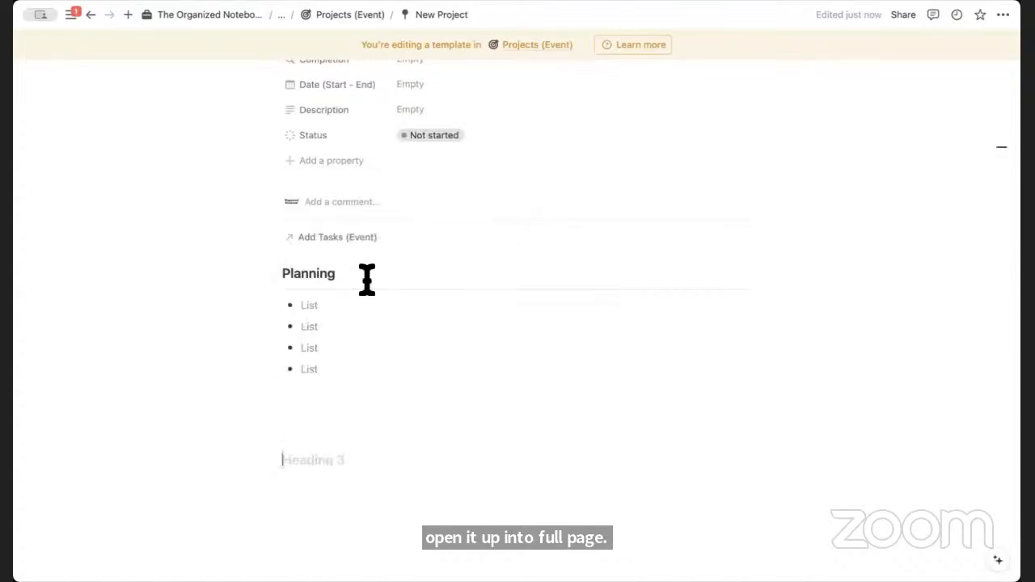
left_click(313, 435)
key("BackSpace")
key("BackSpace")
left_click(334, 423)
key("Return")
type("/div")
key("Return")
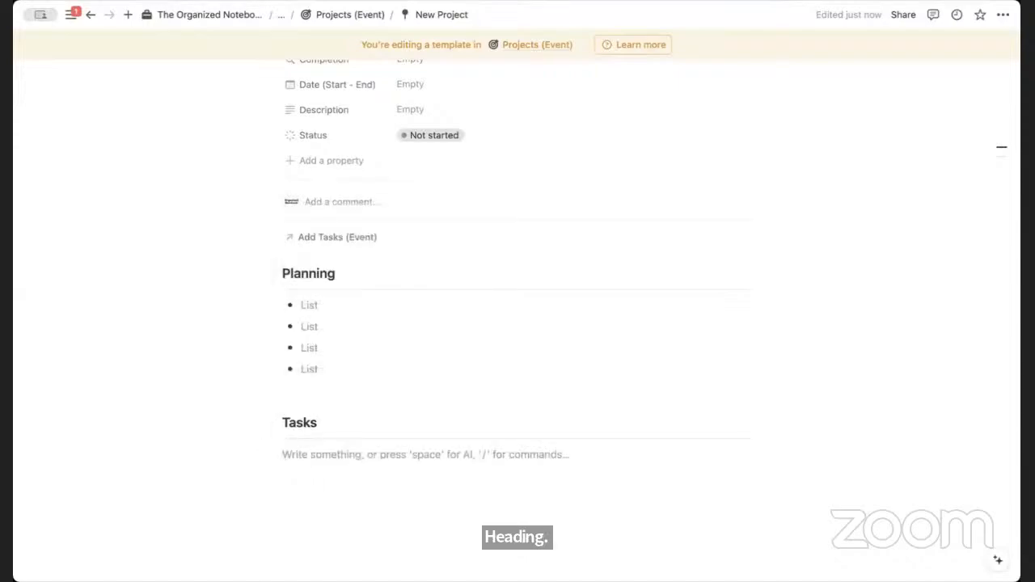
Insert a linked view of Tasks (Event) under the Tasks divider using its existing Board view, and hide the database title
type("/linked")
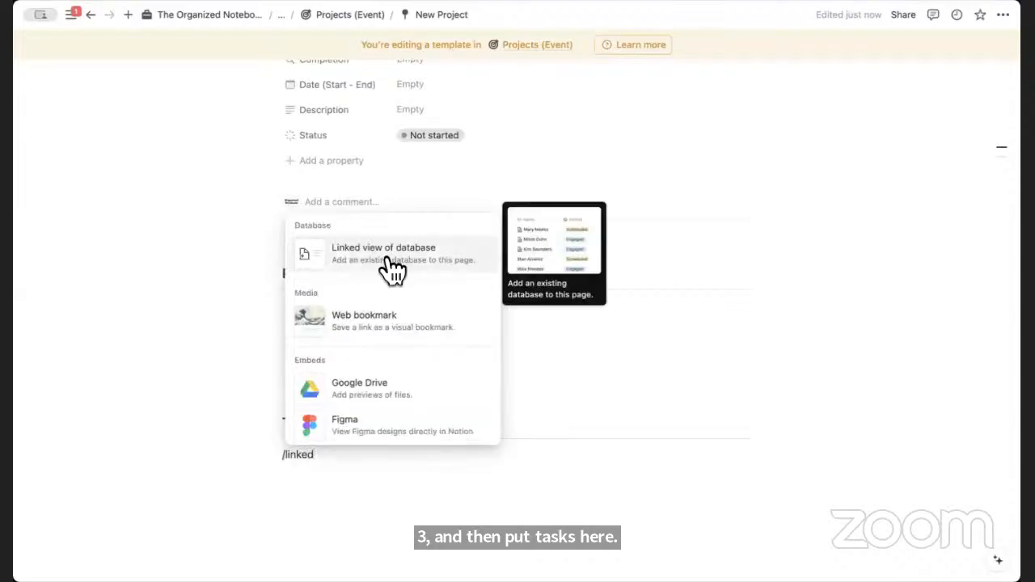
left_click(391, 272)
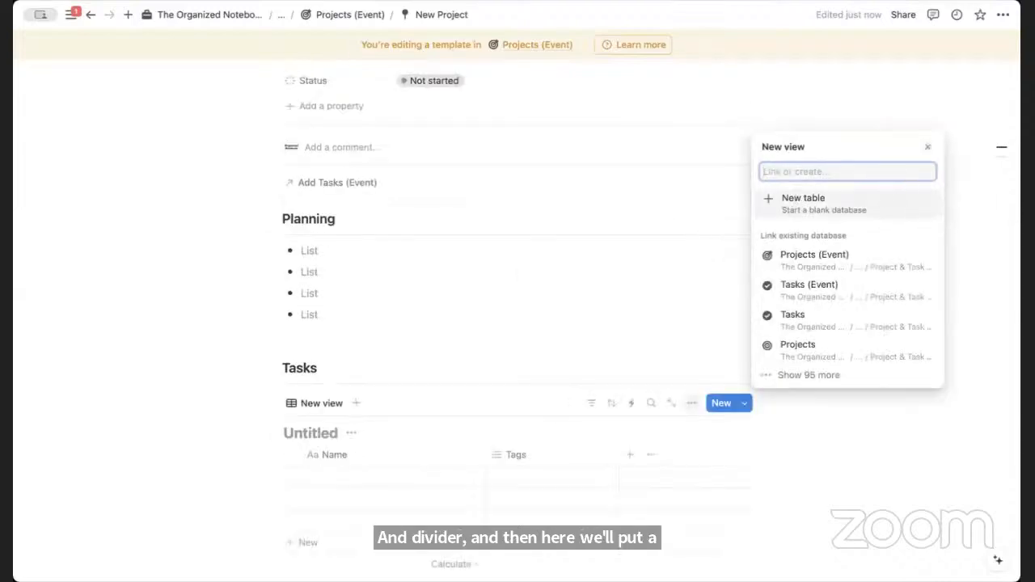
left_click(836, 291)
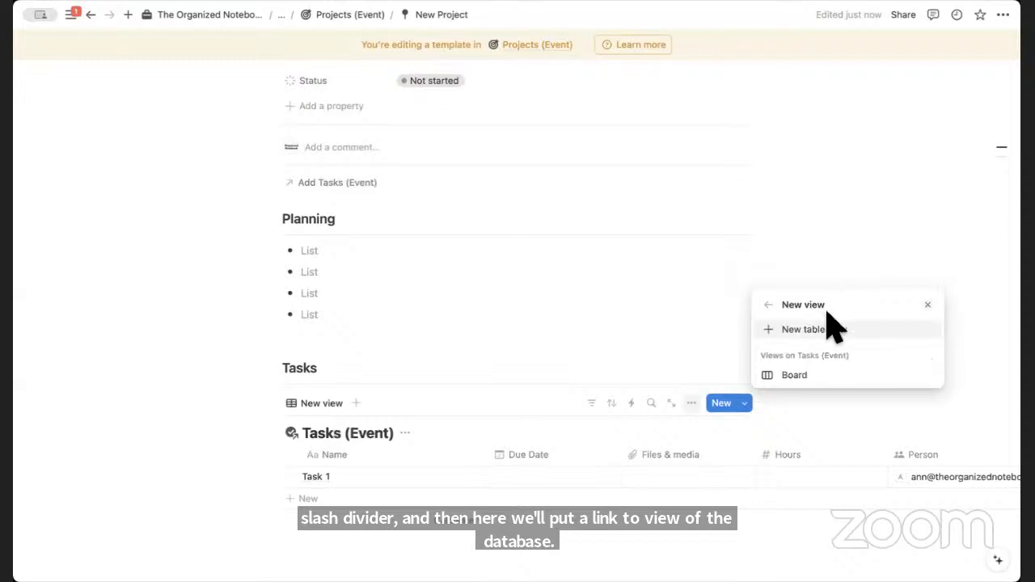
left_click(808, 387)
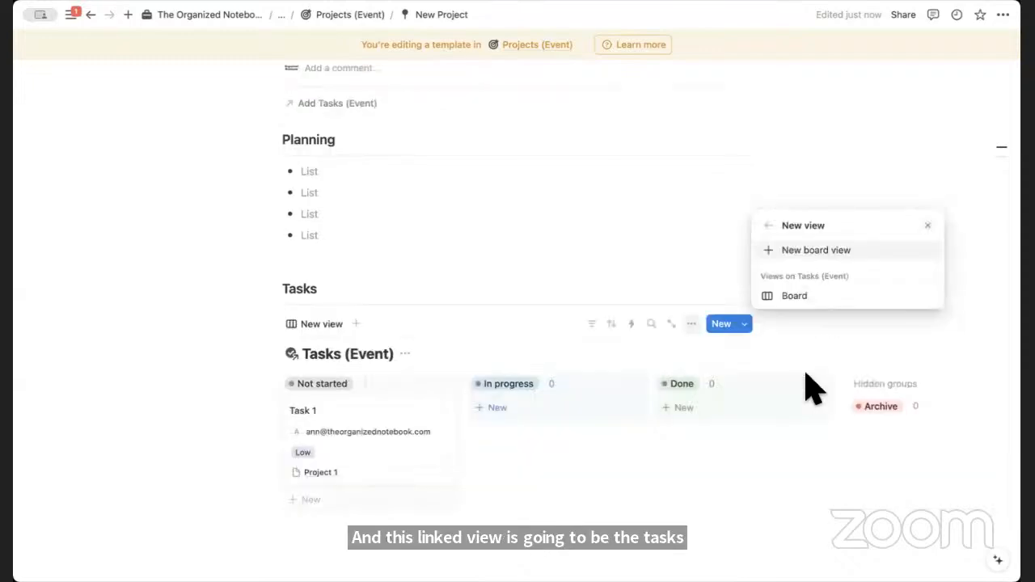
left_click(676, 477)
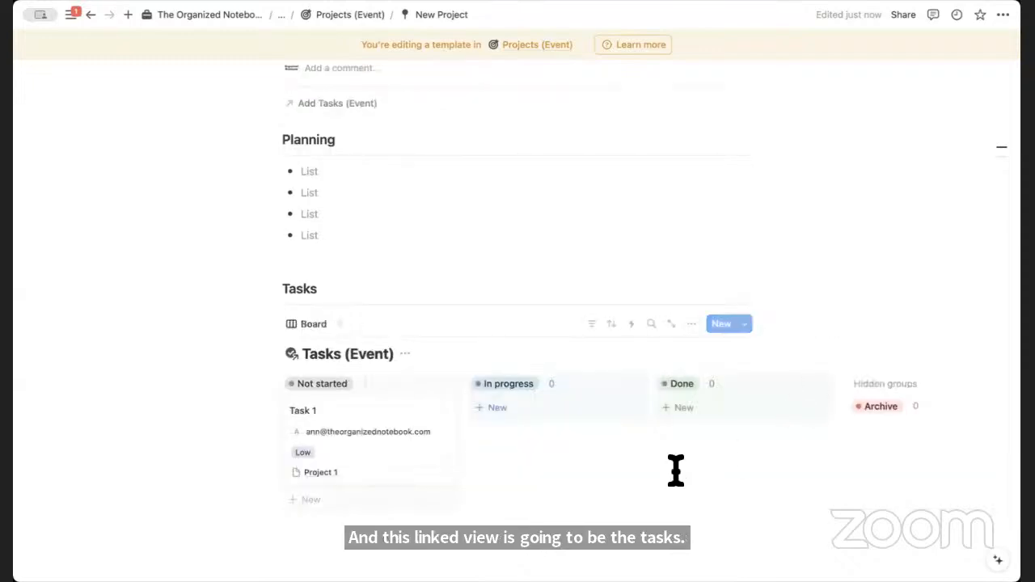
left_click(405, 354)
left_click(428, 424)
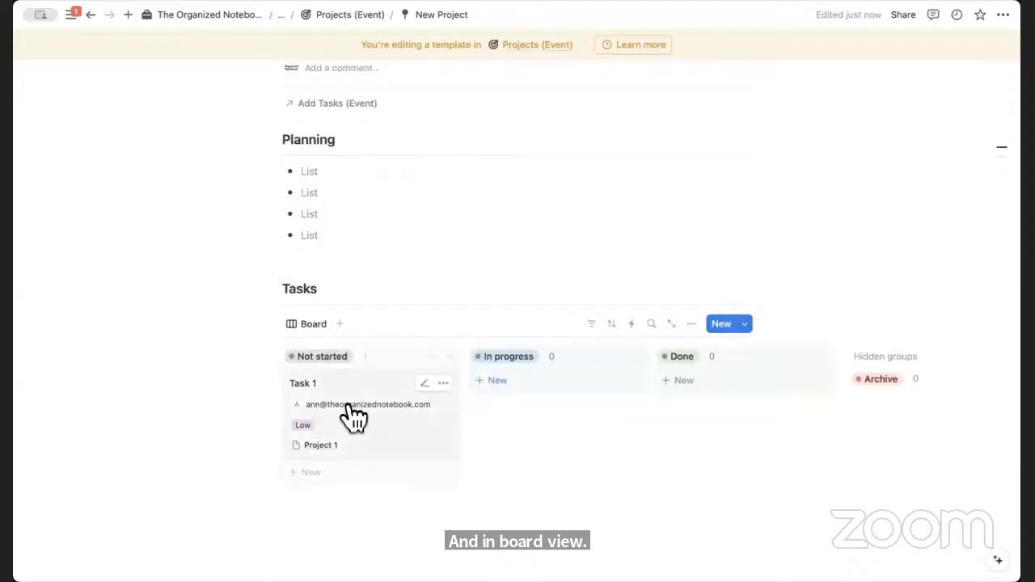
Filter the linked task board to Projects (Event) containing New Project and save the filter for everyone
scroll(422, 423, "right", 5)
scroll(421, 416, "left", 5)
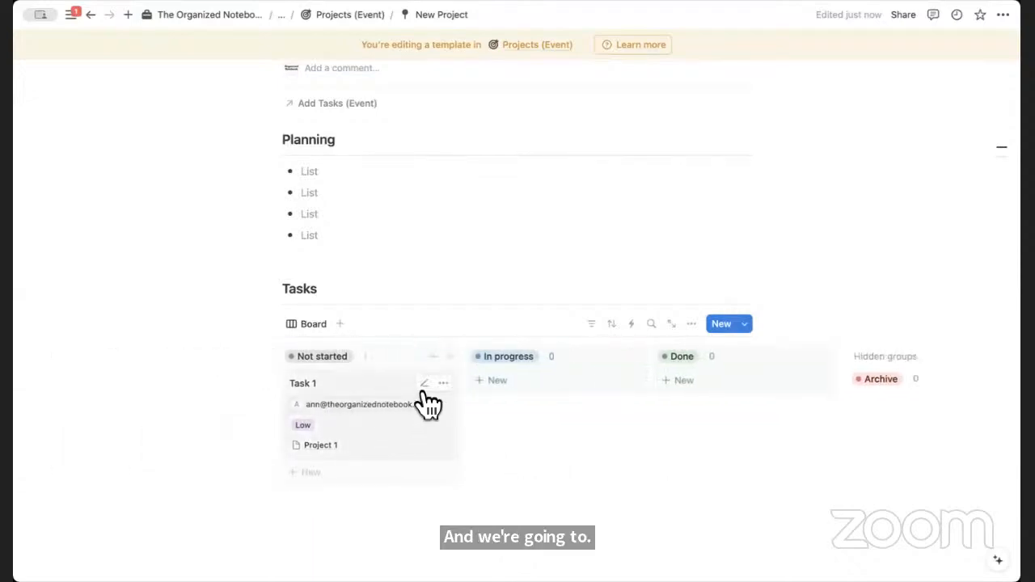
left_click(592, 325)
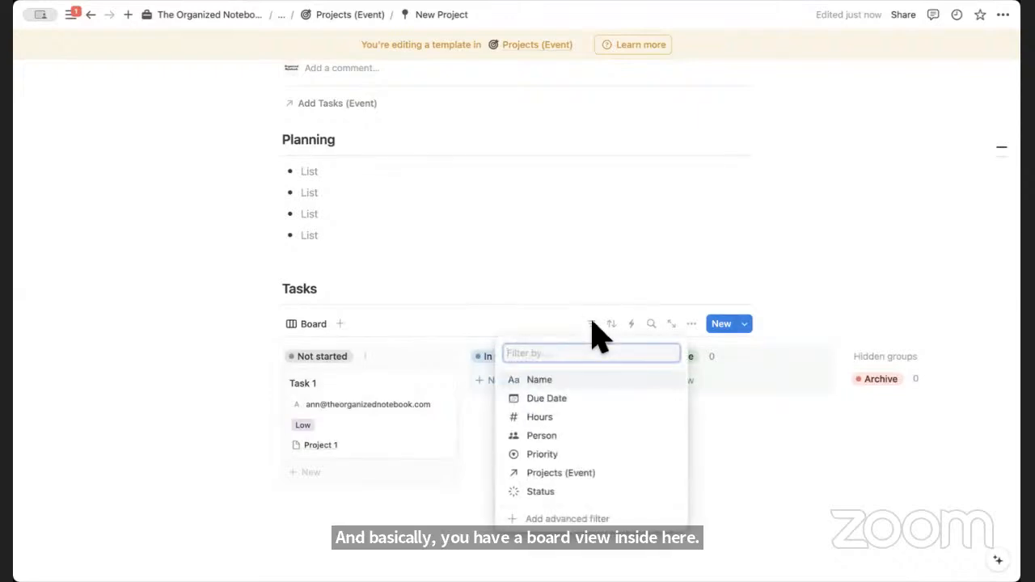
left_click(560, 473)
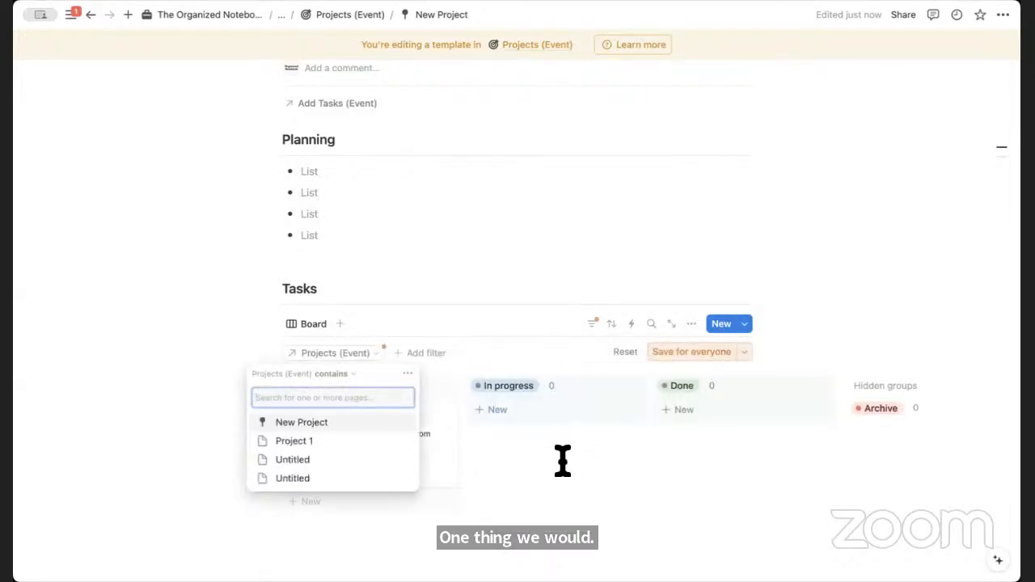
left_click(343, 424)
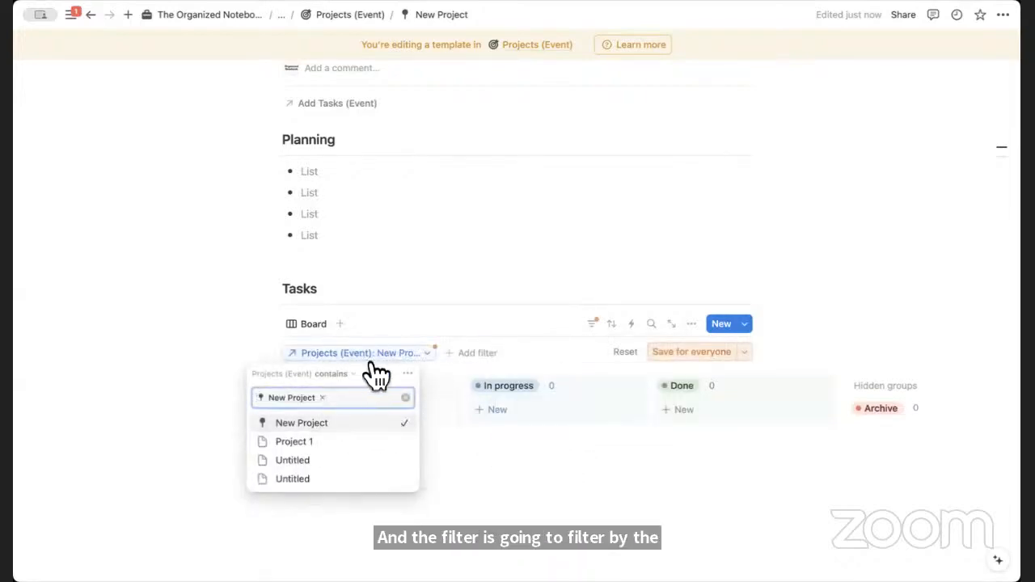
left_click(708, 367)
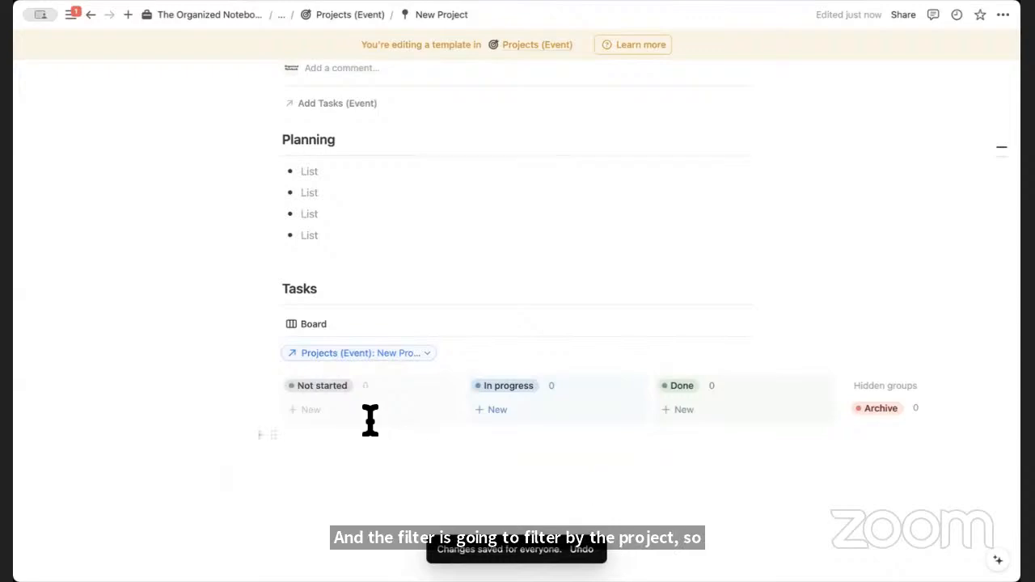
scroll(555, 412, "right", 5)
scroll(548, 411, "left", 5)
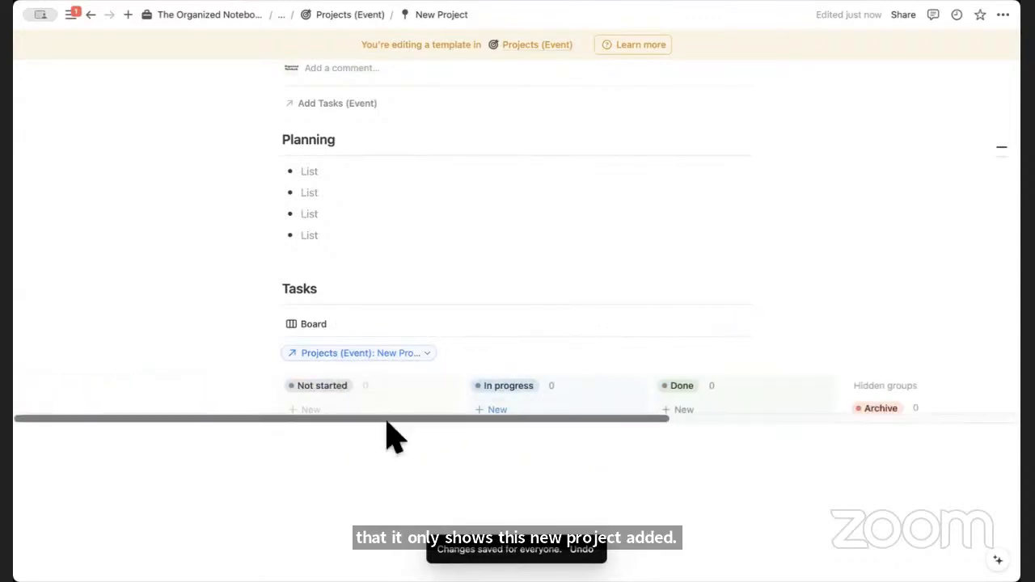
scroll(367, 456, "up", 3)
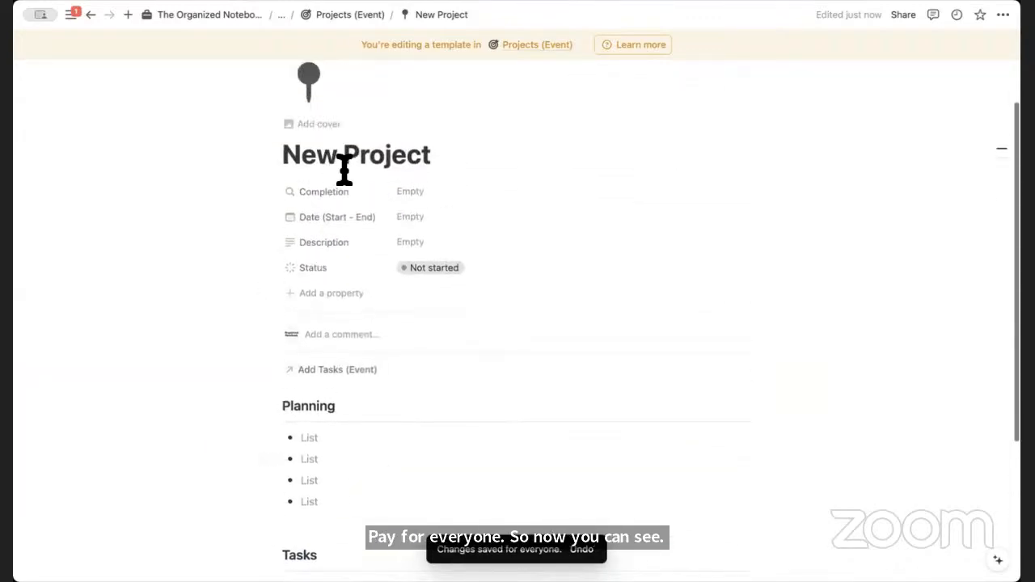
Add a Heading 3 titled Review below the task board, with a divider under it
scroll(348, 178, "down", 3)
left_click(358, 446)
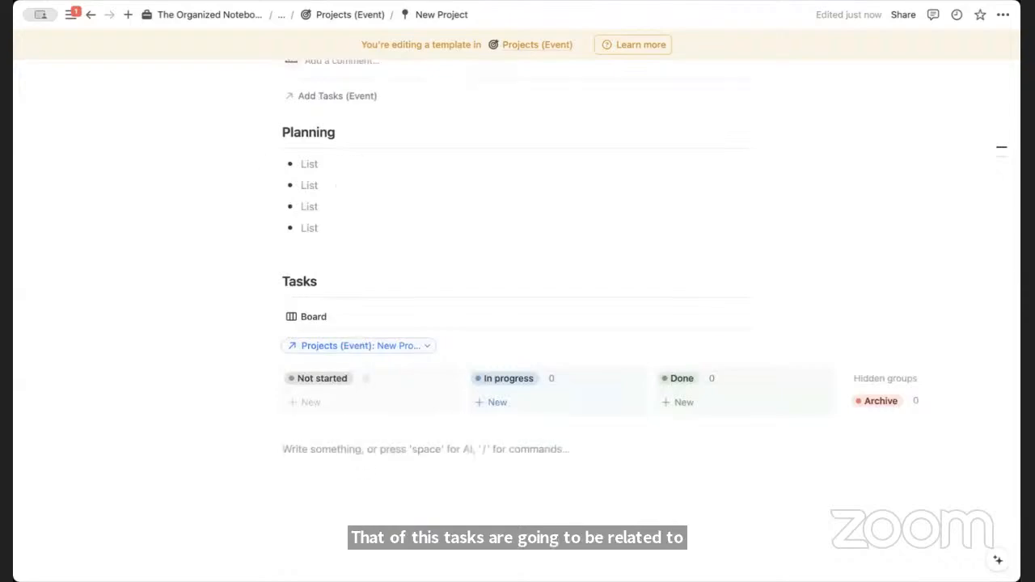
type("/heading")
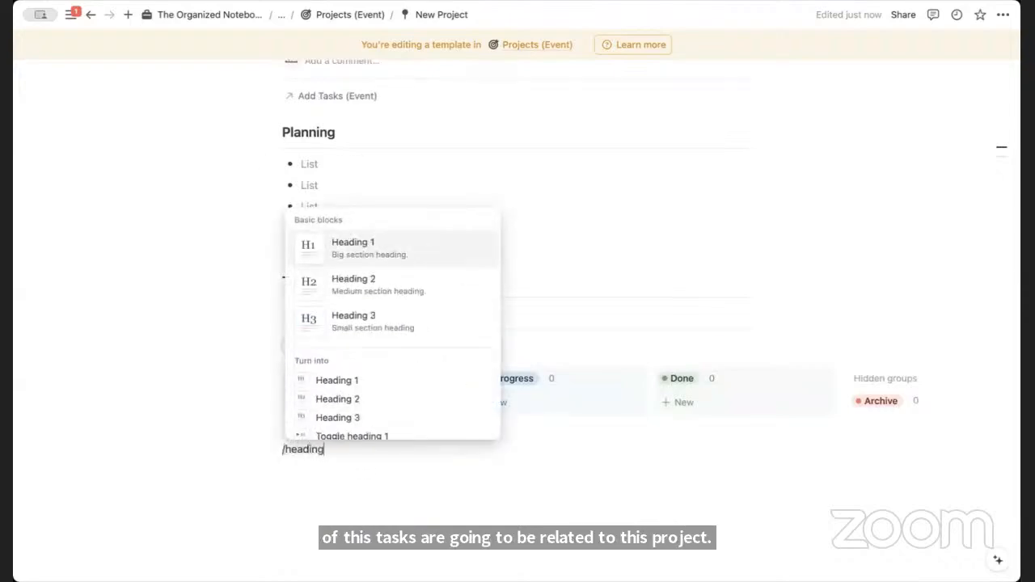
left_click(417, 324)
type("Review")
key("Return")
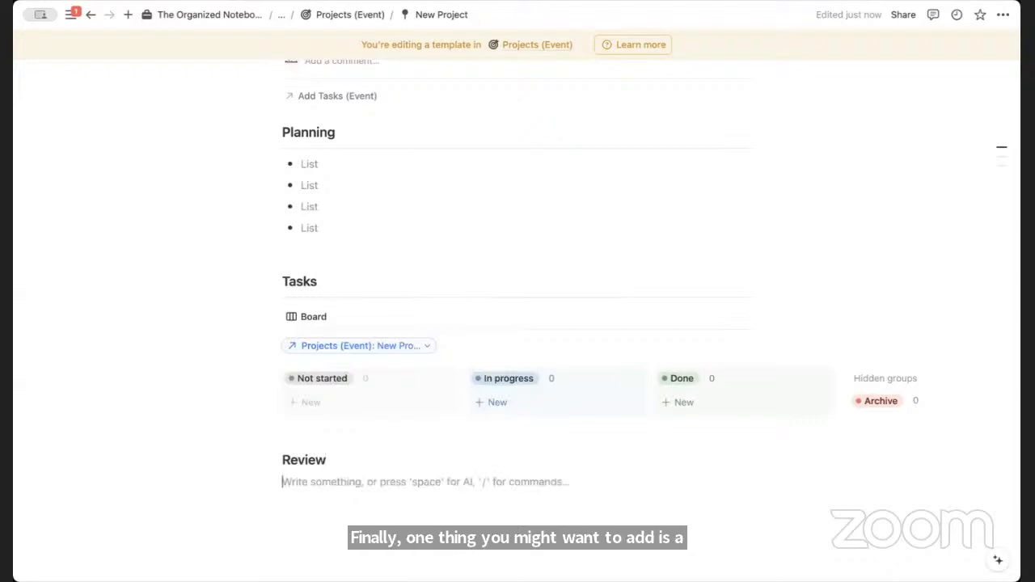
type("/div")
key("Return")
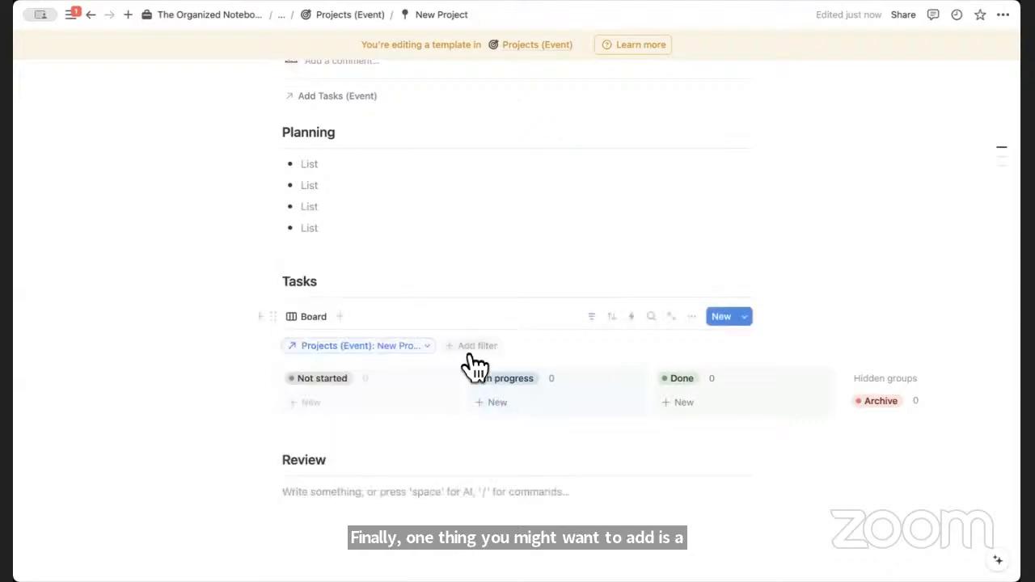
Add a bulleted list of five empty items below the Review divider
scroll(469, 355, "down", 1)
type("-")
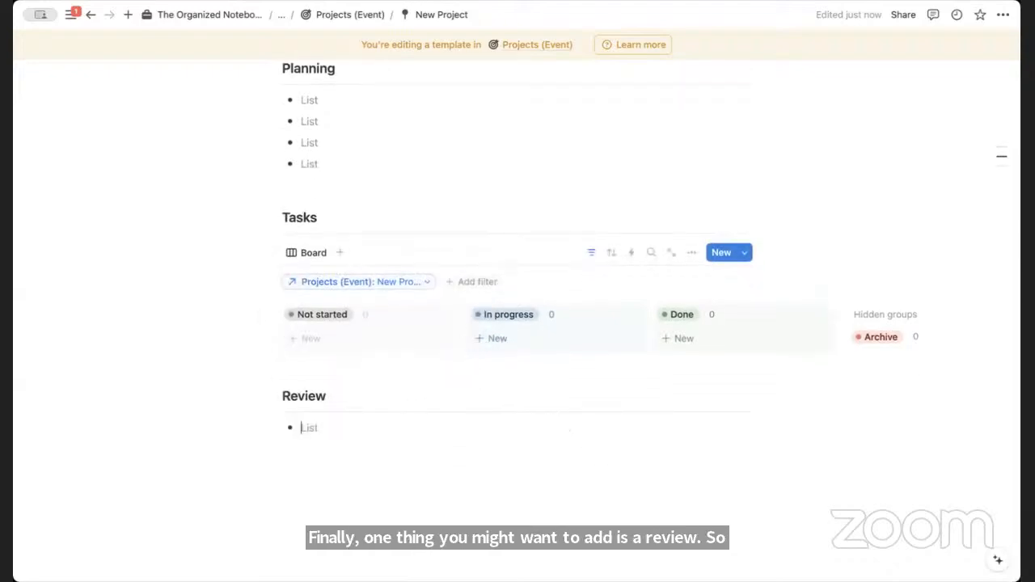
key("super+d")
key("super+d")
key("super+d")
key("super+d")
scroll(482, 430, "up", 4)
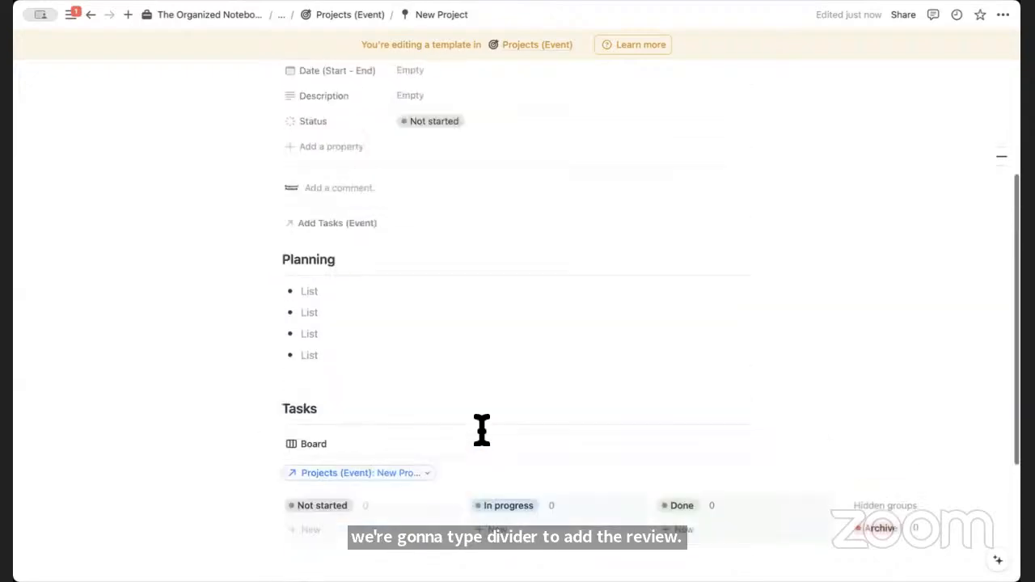
scroll(400, 486, "down", 5)
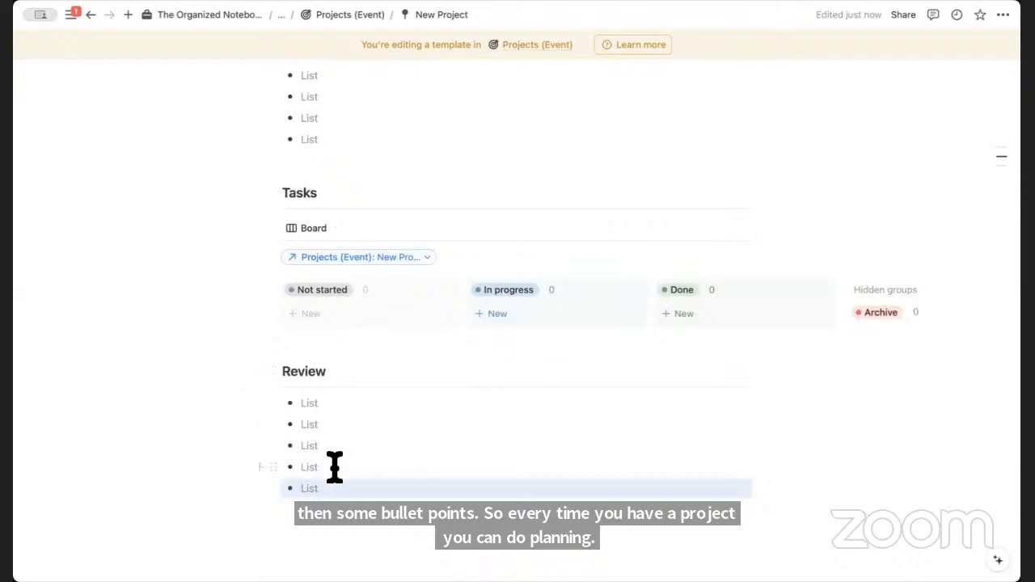
scroll(335, 466, "up", 5)
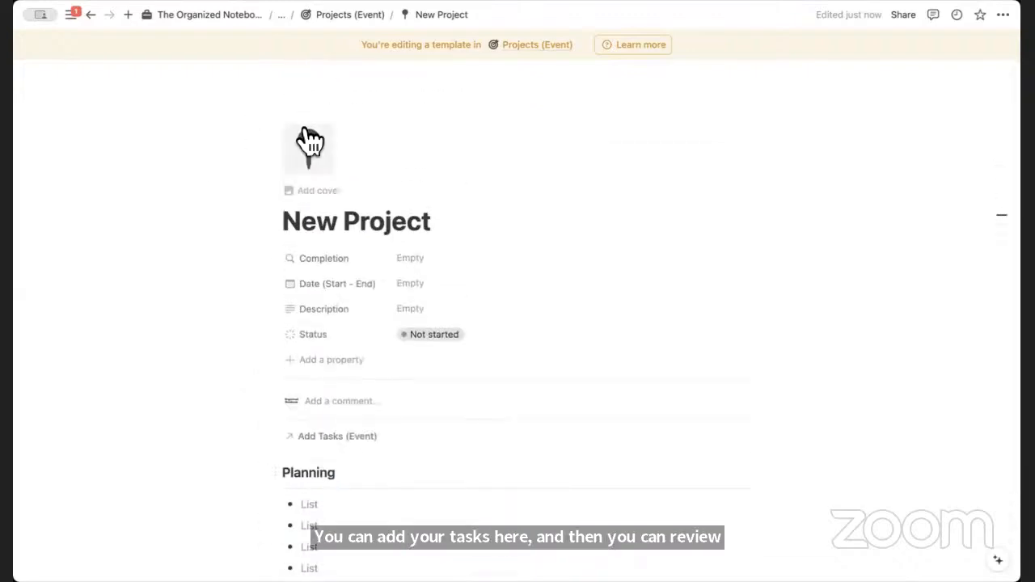
Return to the Projects (Event) database and set New Project as its default template for all views
left_click(353, 18)
scroll(423, 189, "down", 2)
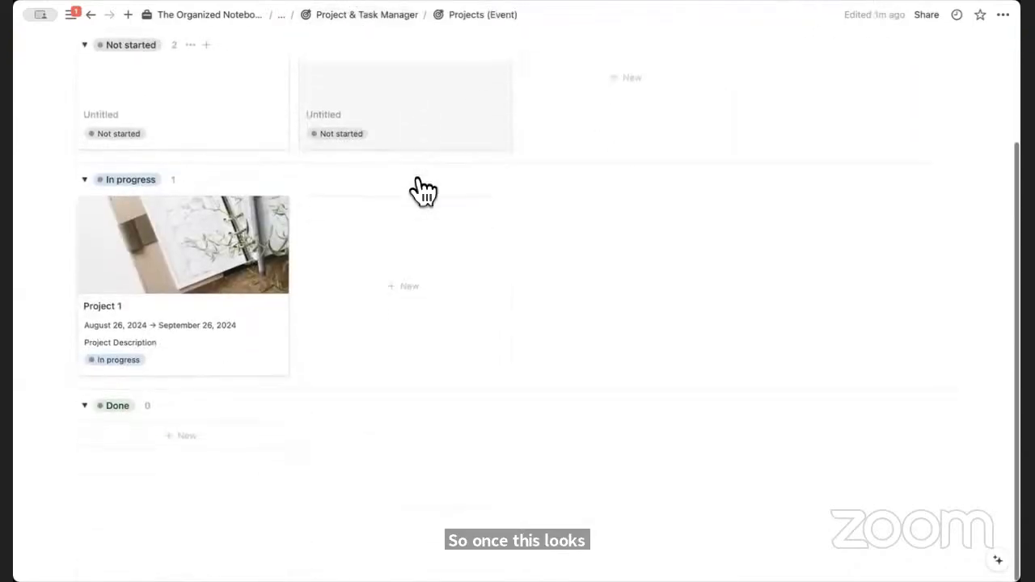
scroll(417, 190, "up", 1)
left_click(948, 45)
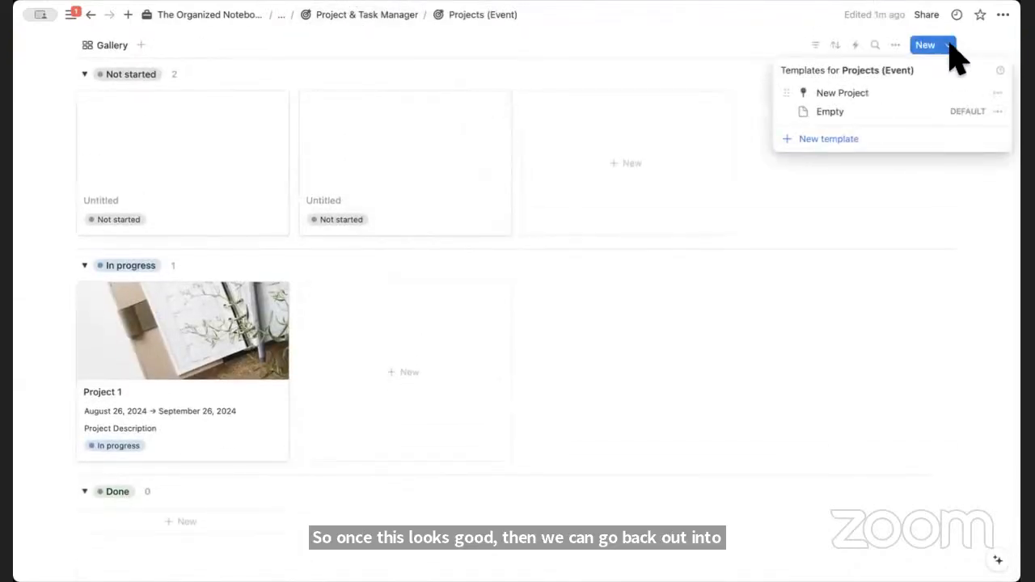
left_click(997, 92)
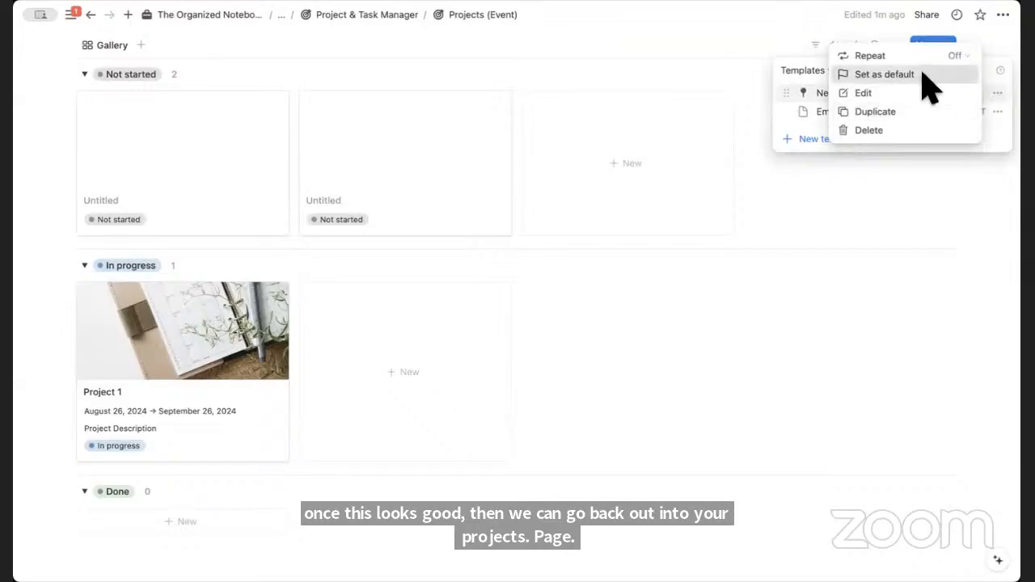
left_click(898, 74)
left_click(558, 292)
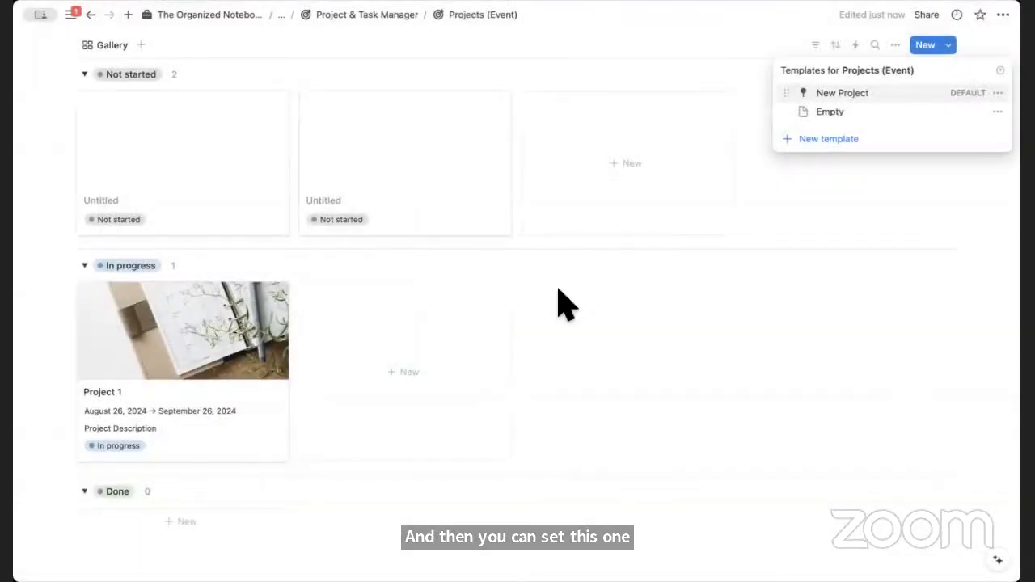
left_click(721, 36)
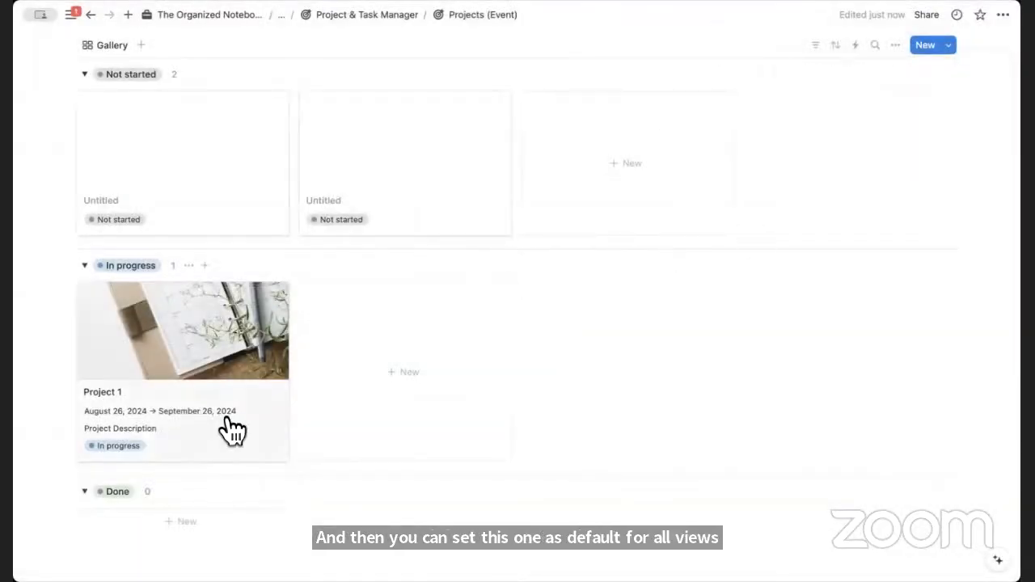
Open the Project 1 page, apply the New Project template to it, and look over its Planning, Tasks and Review sections
left_click(276, 427)
scroll(356, 360, "down", 3)
left_click(339, 283)
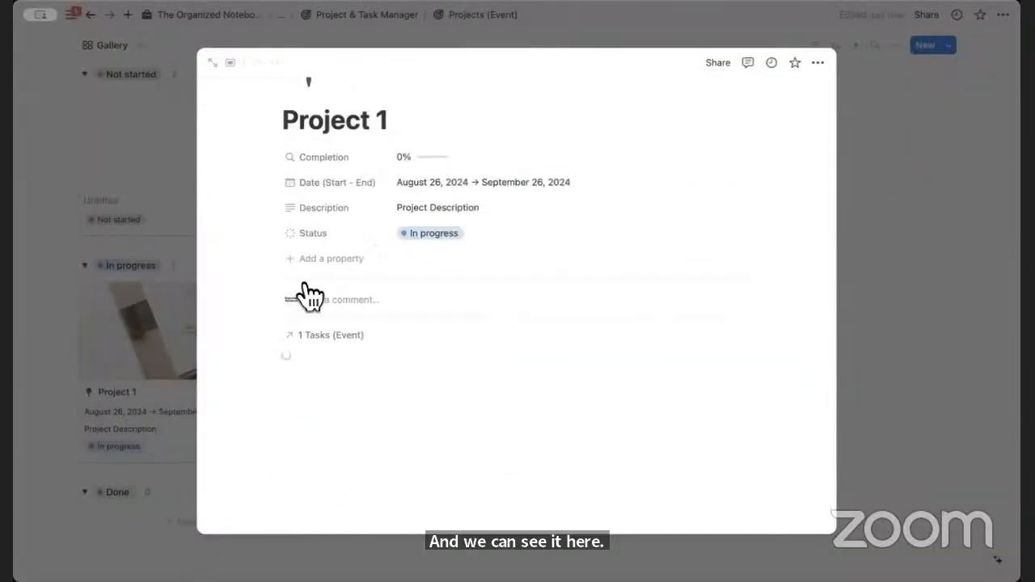
scroll(347, 323, "up", 3)
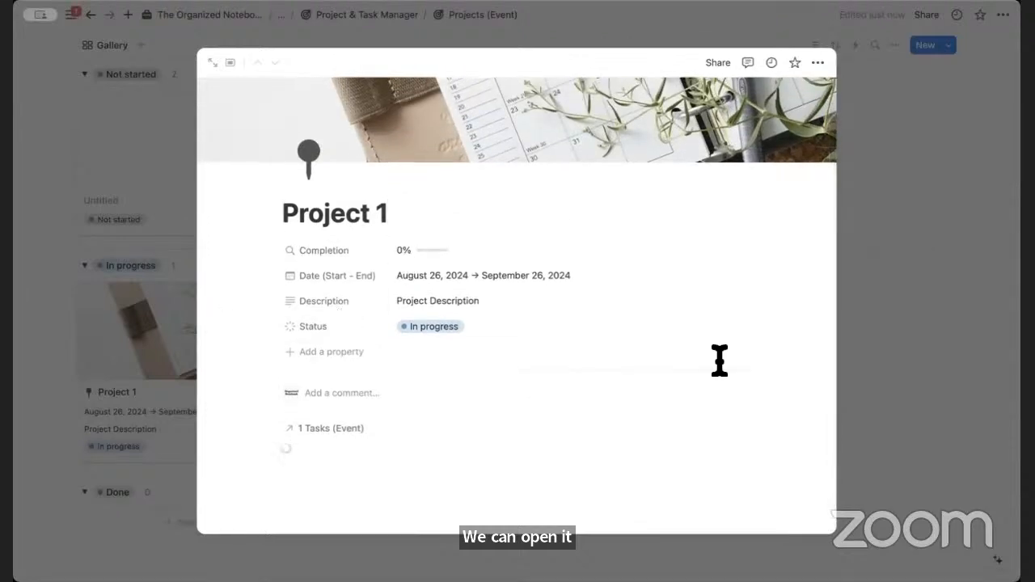
scroll(775, 331, "down", 5)
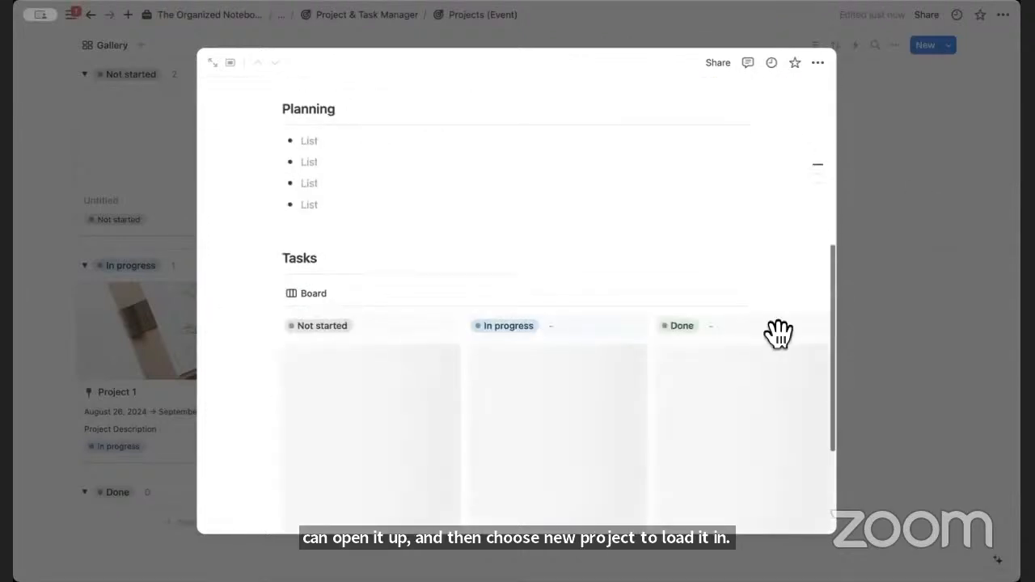
scroll(412, 412, "down", 3)
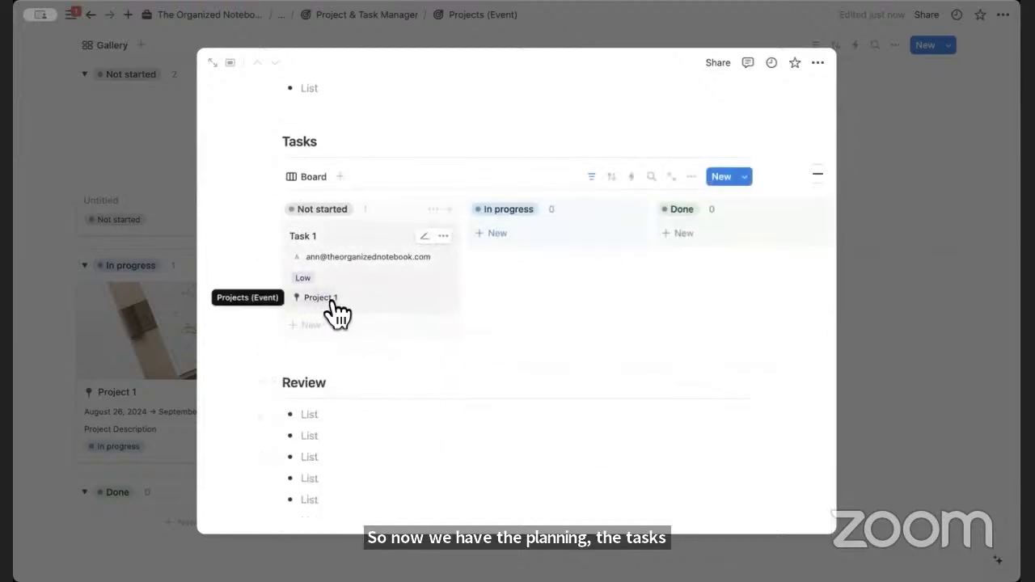
scroll(369, 385, "up", 2)
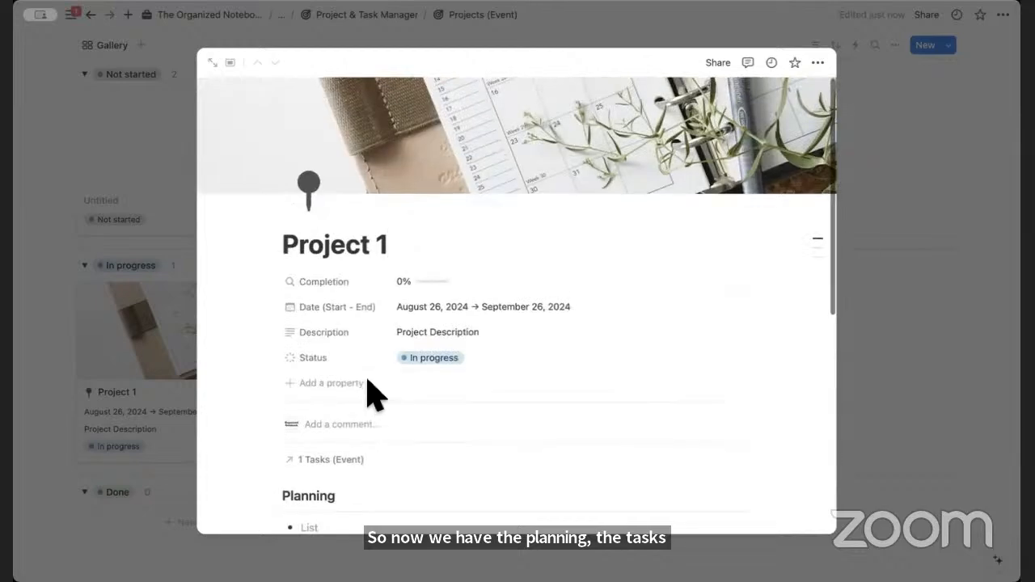
Move Task 1 to Done on Project 1's task board and check the project's Completion property
scroll(368, 384, "down", 4)
left_click_drag(399, 483, 735, 478)
scroll(653, 358, "up", 5)
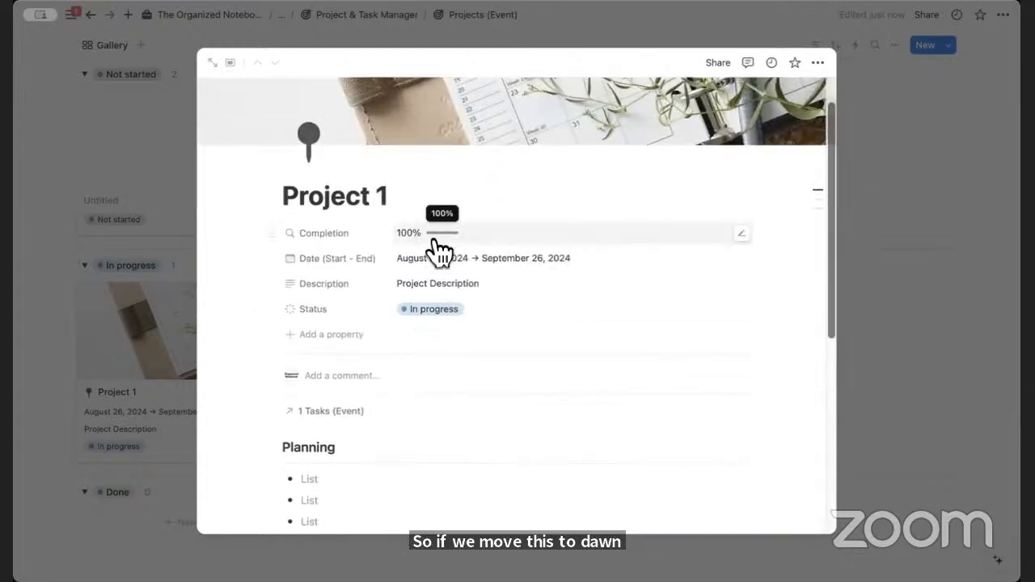
Add a Task 2 card to the Not started column of Project 1's task board with the due date August 27, 2024
scroll(453, 275, "down", 8)
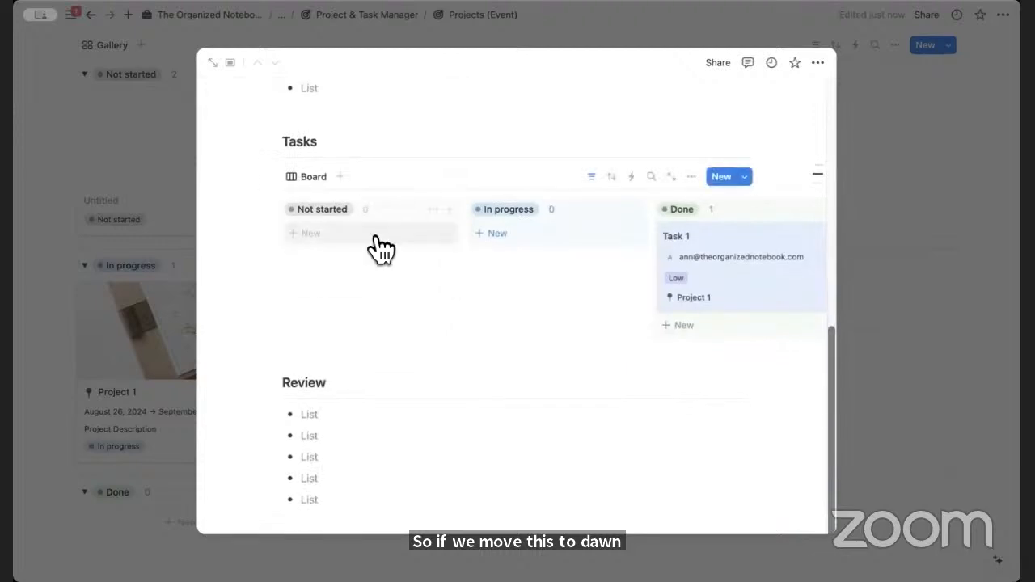
left_click(375, 237)
type("Task 2")
left_click(366, 259)
left_click(334, 380)
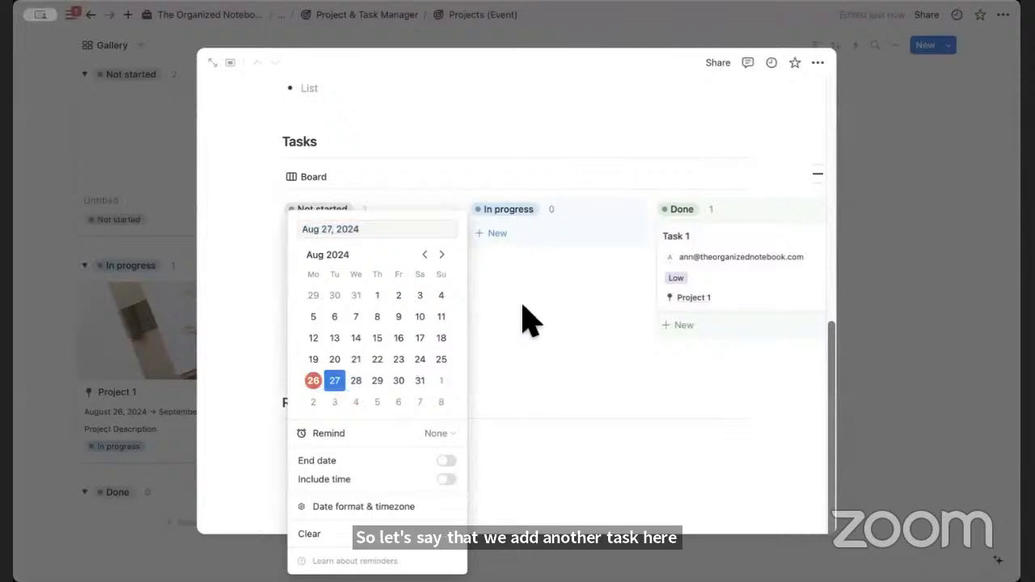
left_click(521, 320)
Assign Task 2 to the same person as Task 1 and set its priority to Medium
left_click(372, 279)
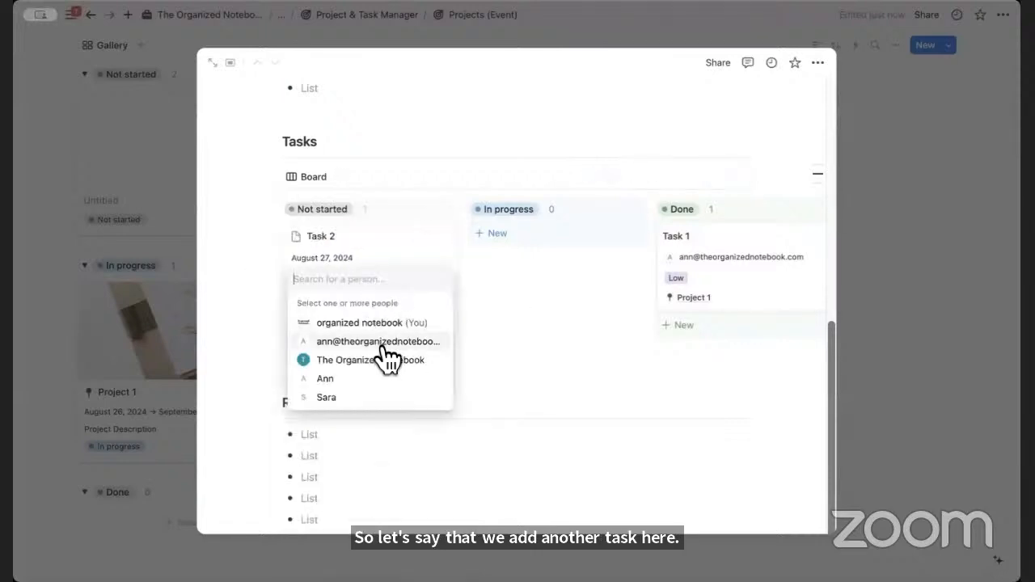
left_click(385, 344)
key("Escape")
left_click(369, 297)
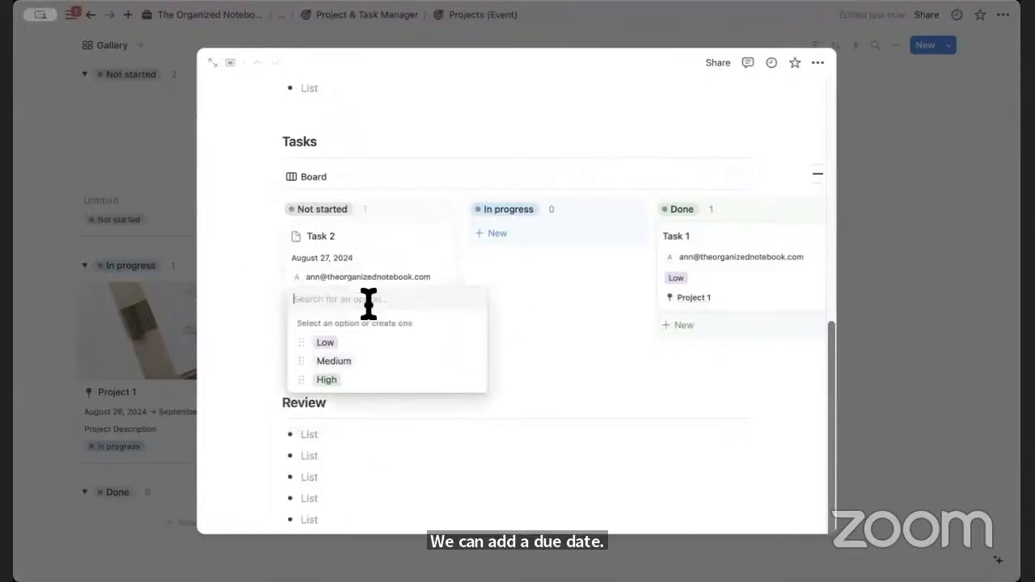
left_click(368, 361)
Check Project 1's Completion property against its task board and close the project page
scroll(539, 312, "up", 8)
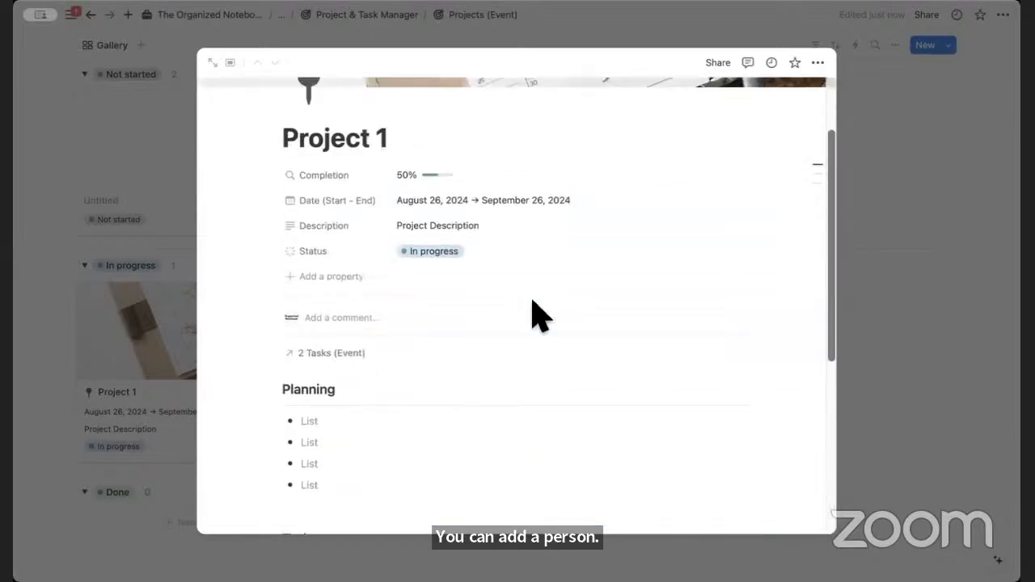
scroll(466, 231, "down", 5)
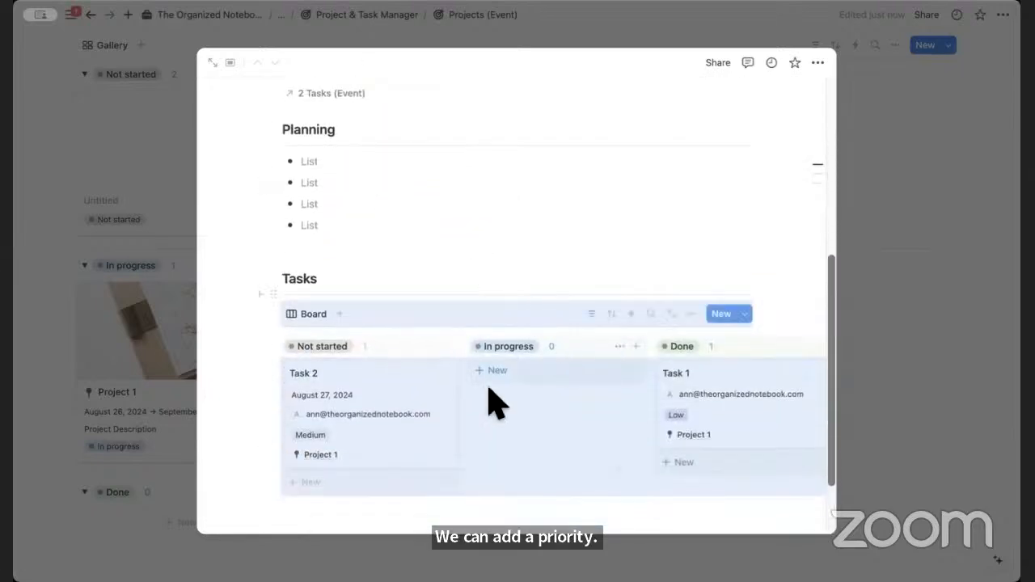
left_click(411, 283)
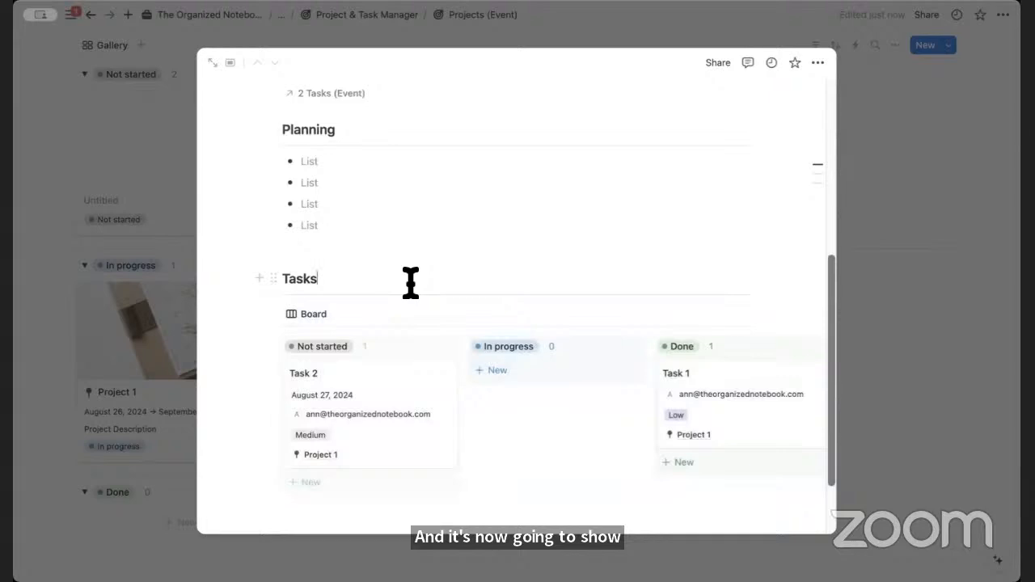
scroll(428, 370, "up", 5)
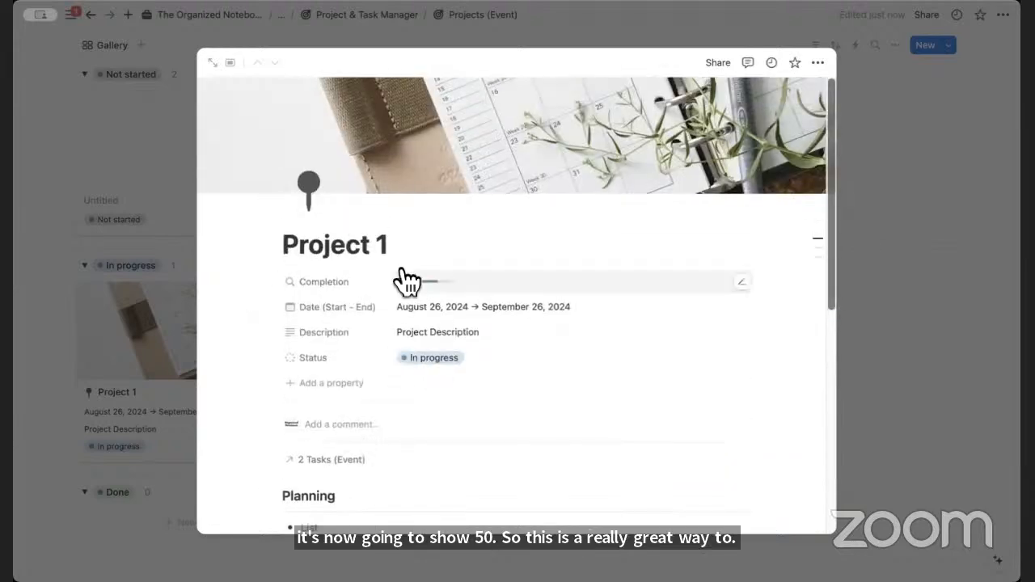
left_click(867, 197)
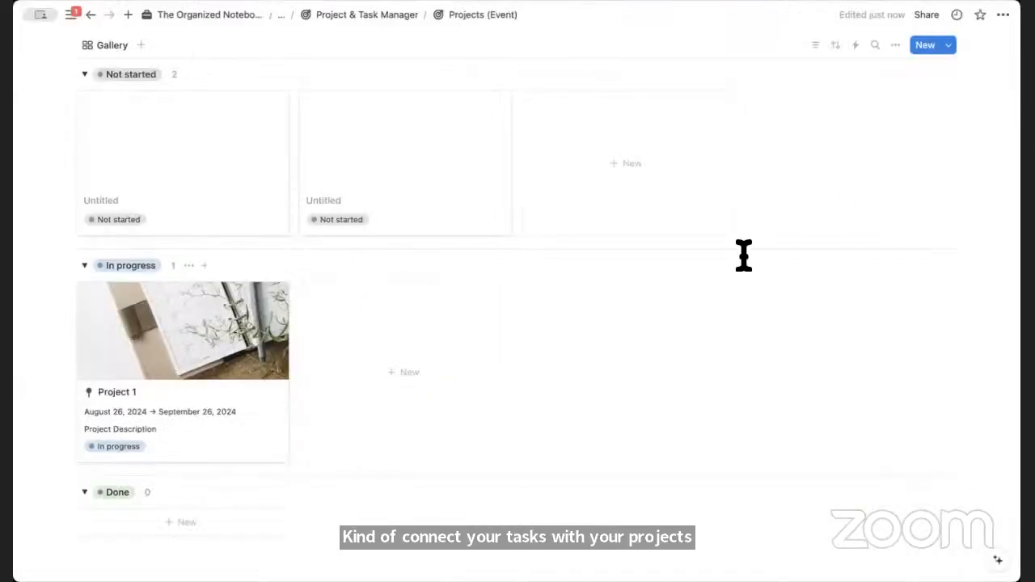
Delete both untitled cards from the Not started group of the Projects (Event) gallery
scroll(744, 255, "up", 2)
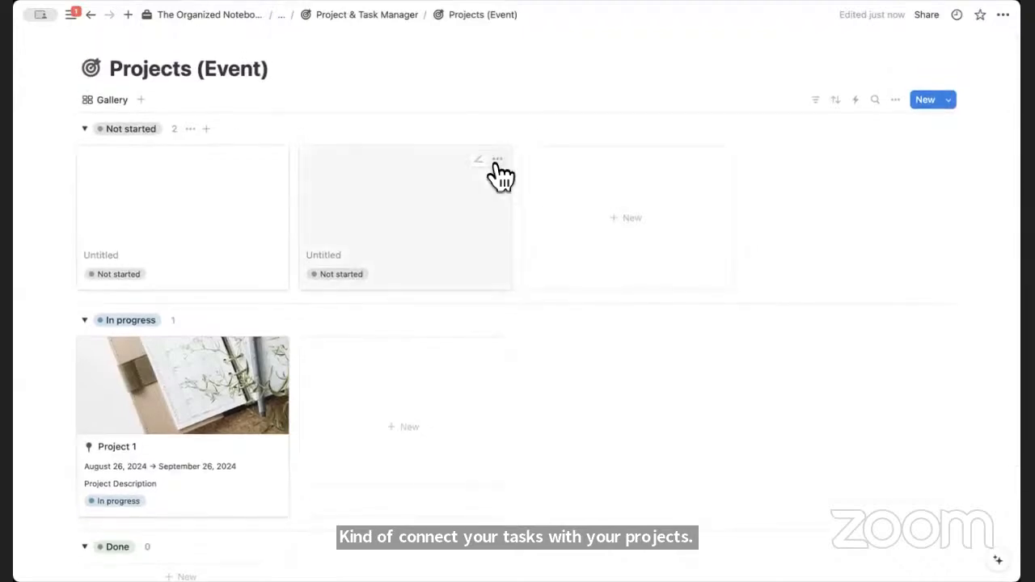
left_click(496, 161)
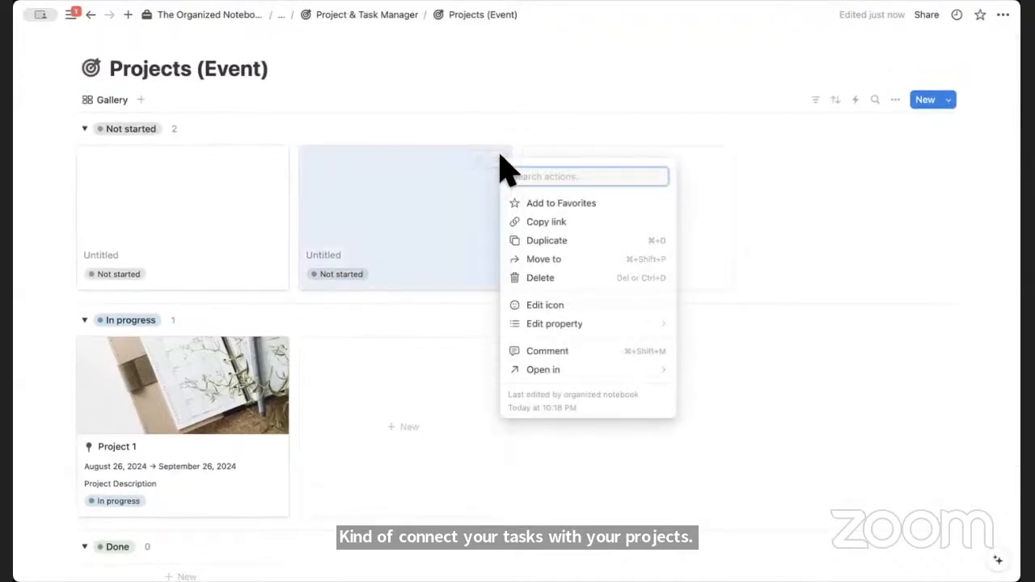
left_click(540, 277)
left_click(272, 160)
left_click(368, 278)
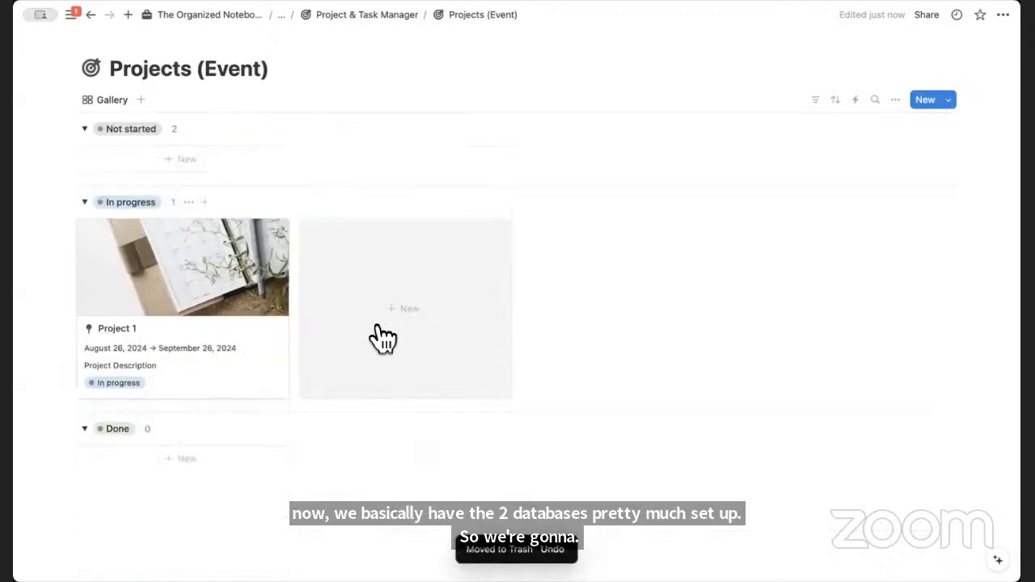
Return to the Project & Task Manager page and add a full-page database named Sprints (Events) below Tasks (Event) in the Databases list
left_click(364, 15)
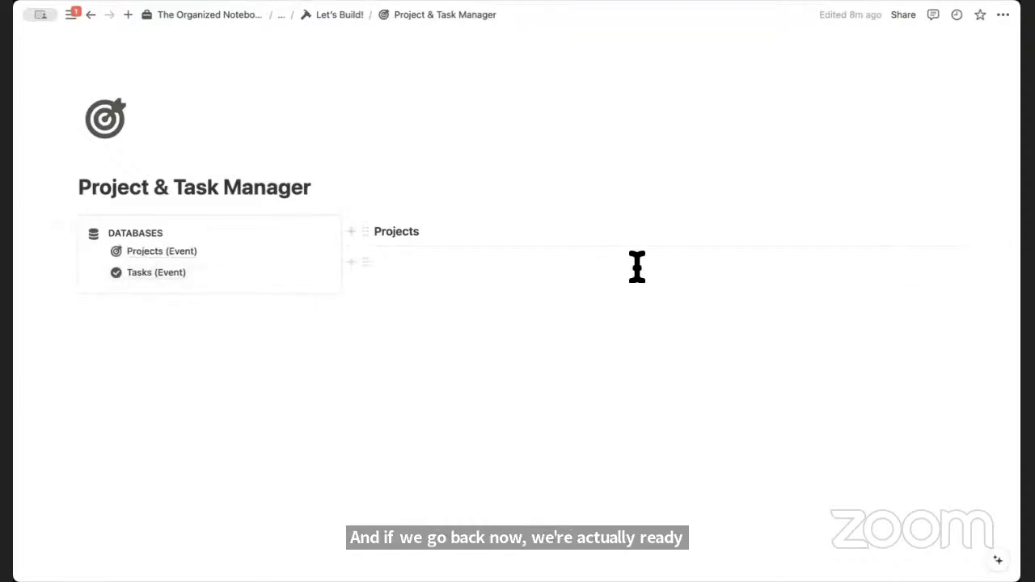
left_click(94, 276)
type("/")
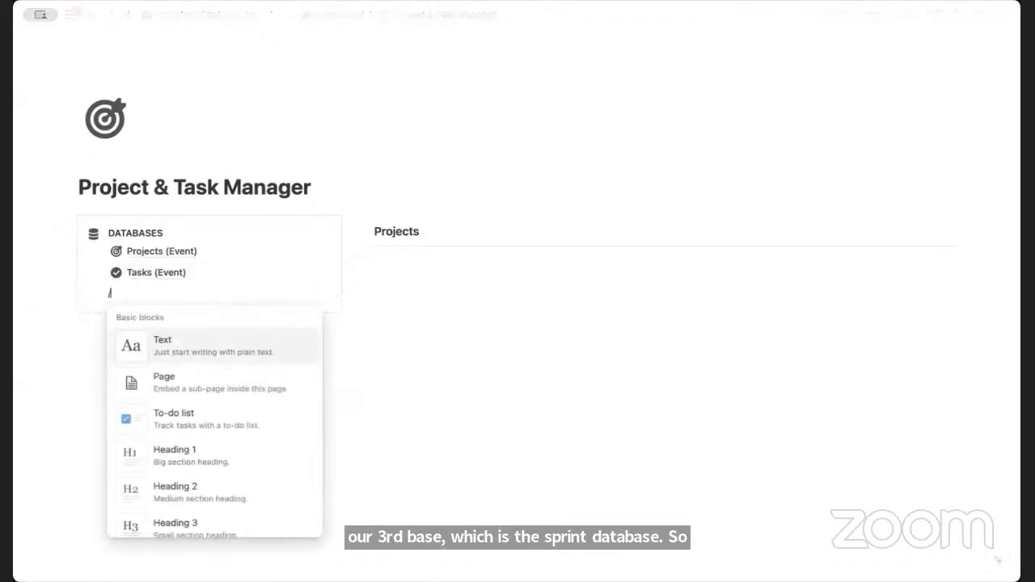
type("data")
left_click(191, 385)
type("Sp")
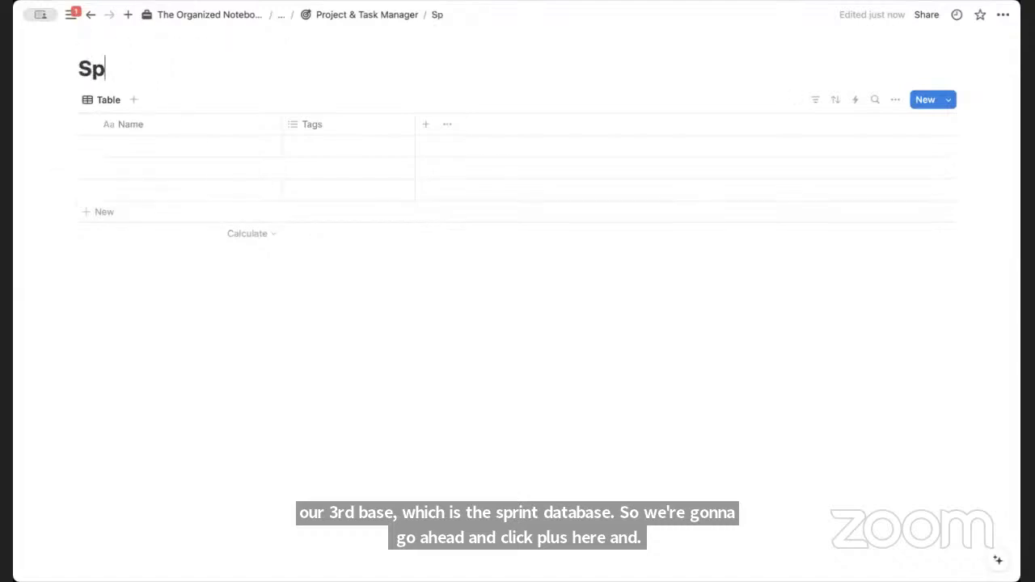
type("rints (Events)")
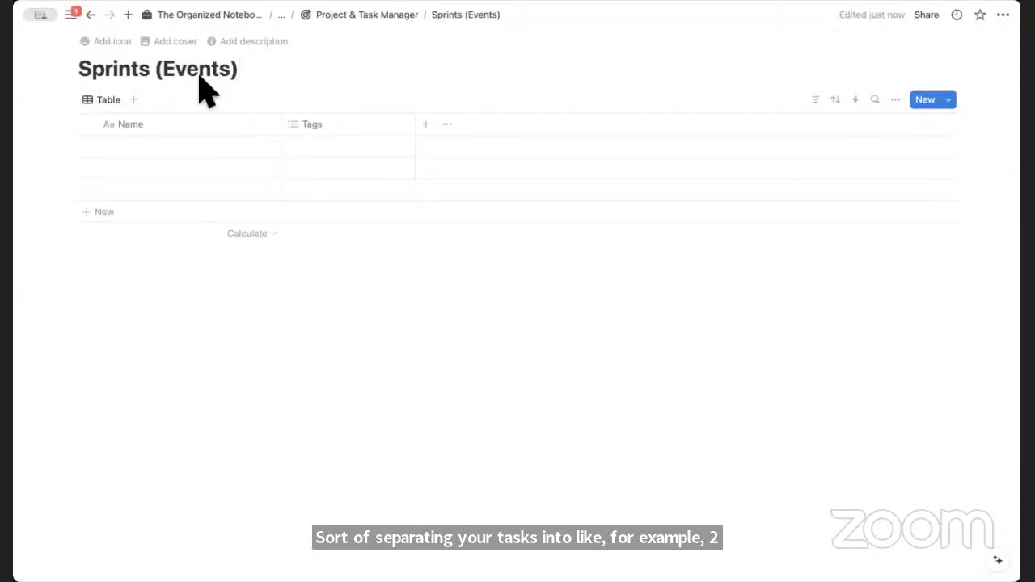
Give the Sprints (Events) database a shoe icon
left_click(115, 41)
left_click(84, 98)
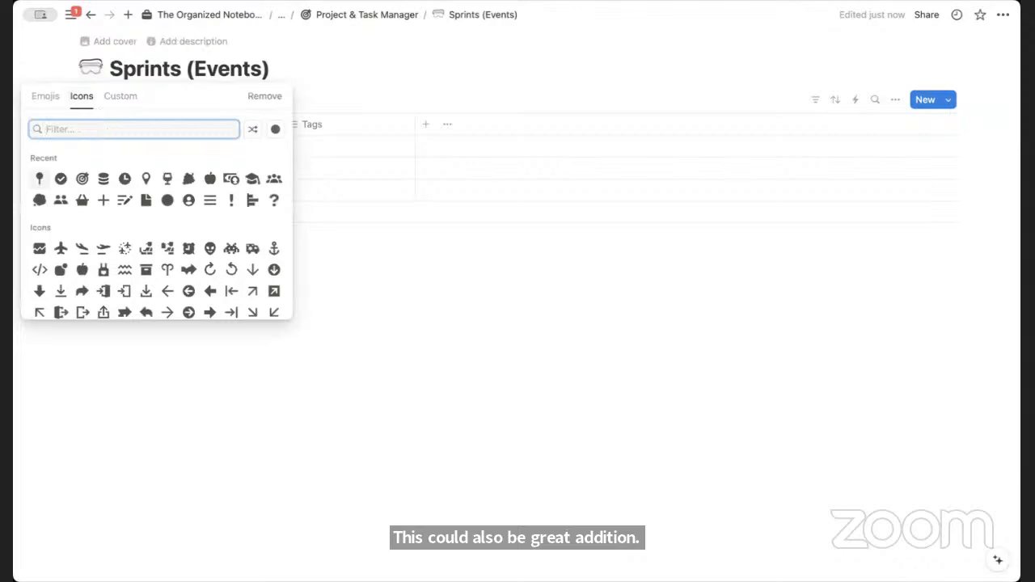
type("shoe")
left_click(39, 159)
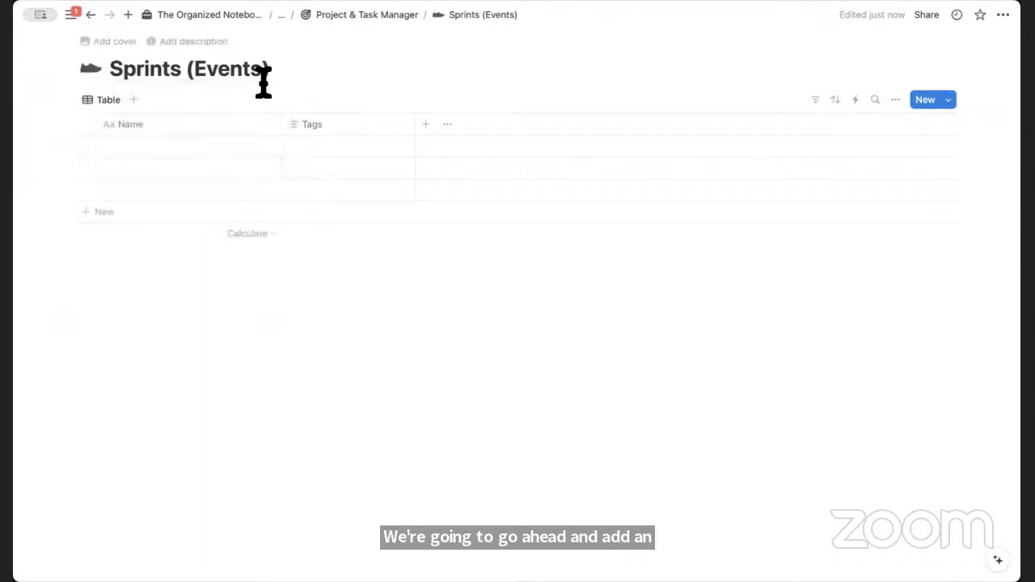
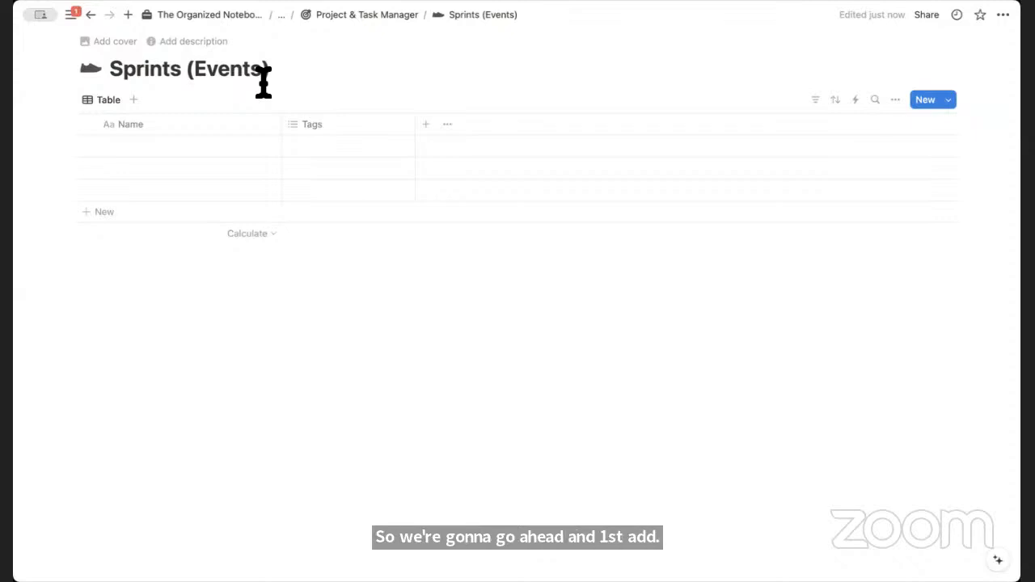
Delete the Tags property from the Sprints (Events) table and name its first entry Sprint 1
left_click(370, 134)
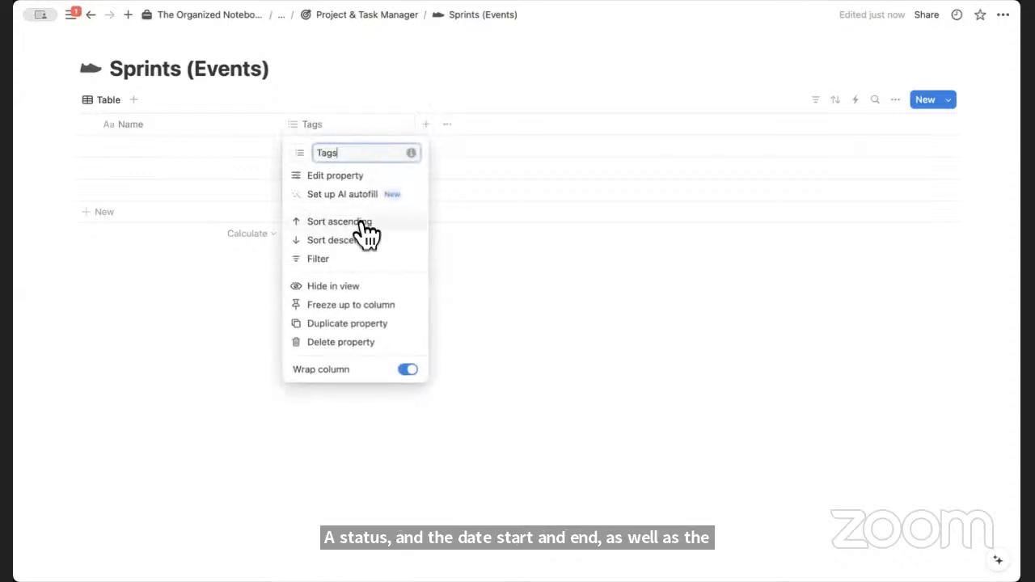
left_click(420, 343)
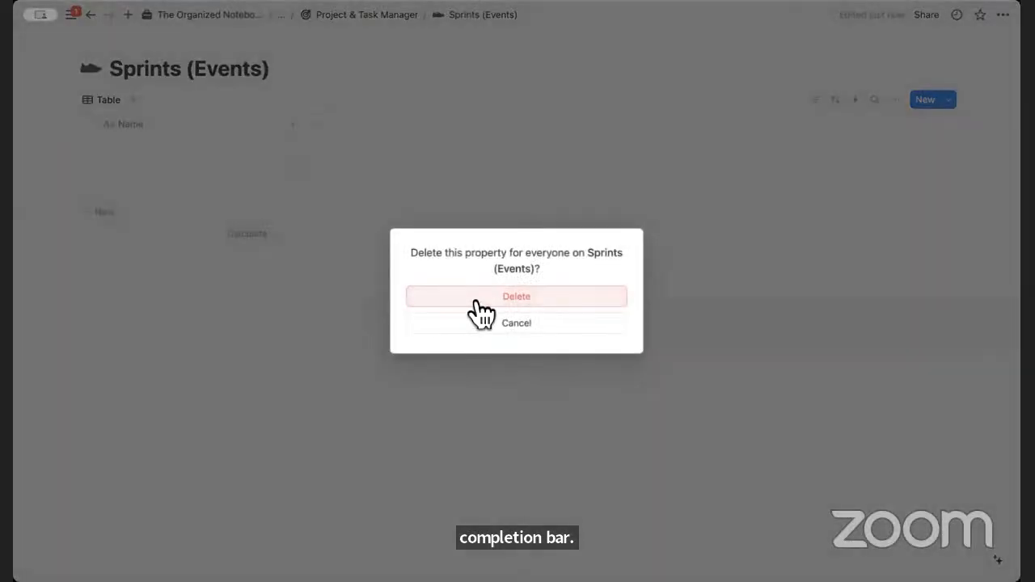
left_click(473, 301)
left_click(208, 143)
type("Sprin")
key("Escape")
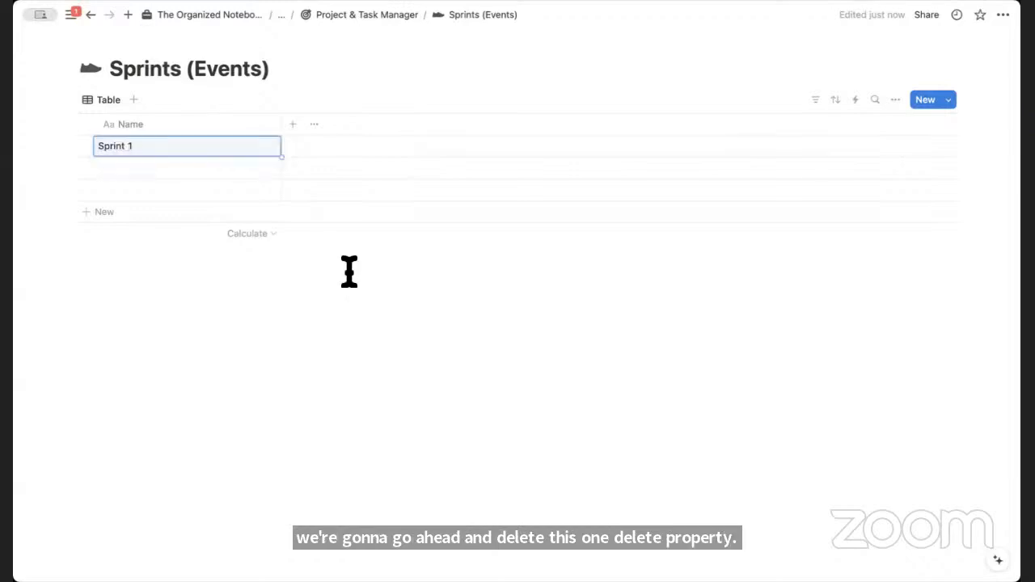
Add a date property named Date (Start - End) to the Sprints (Events) database
left_click(295, 126)
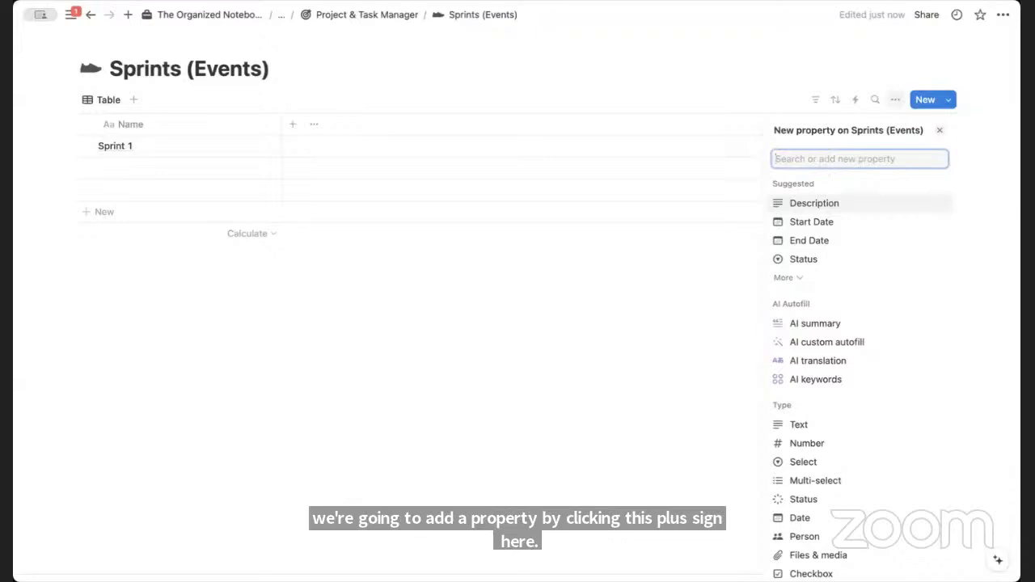
type("date")
left_click(830, 280)
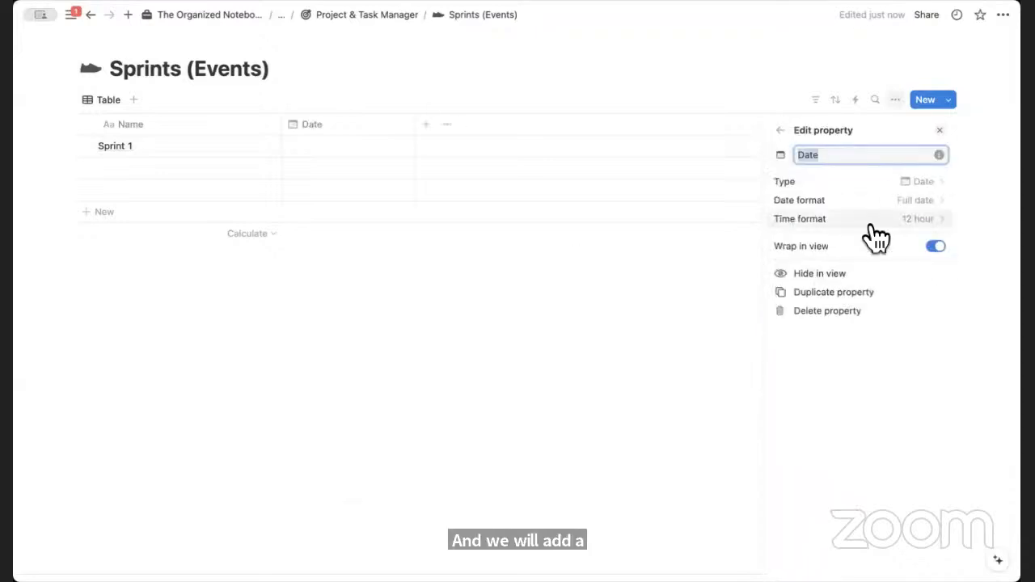
left_click(852, 158)
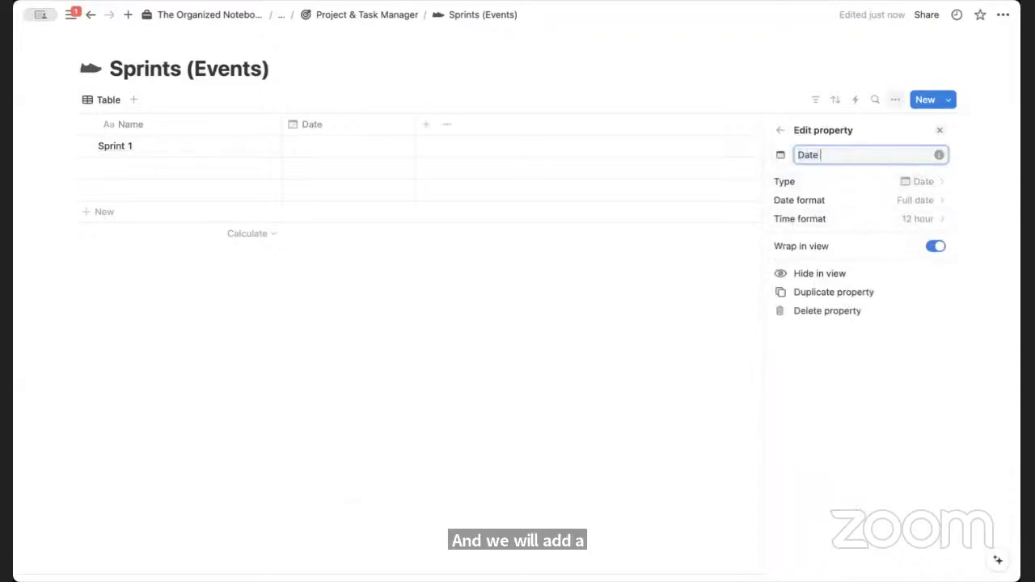
type("(Start - End)")
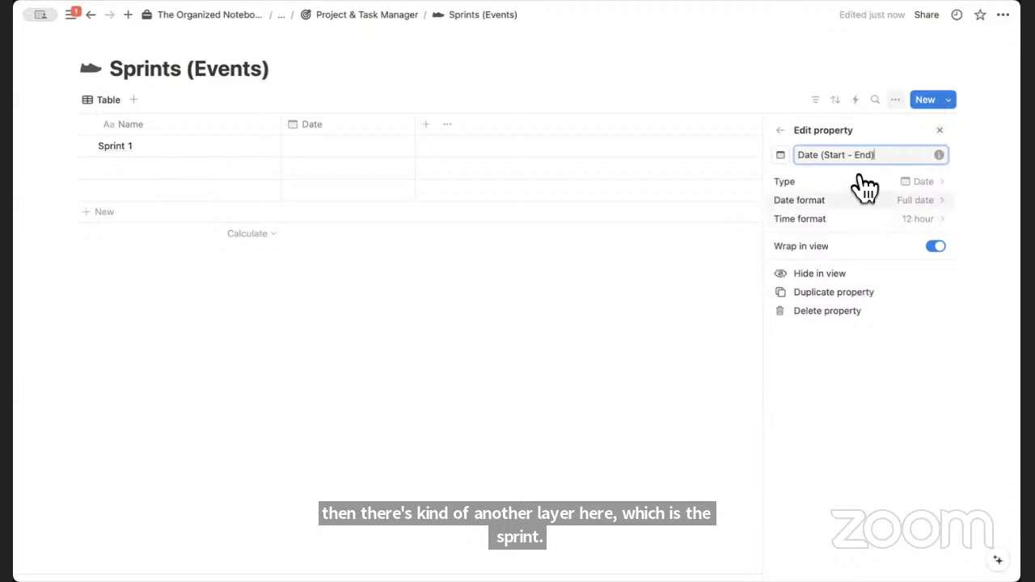
left_click(780, 130)
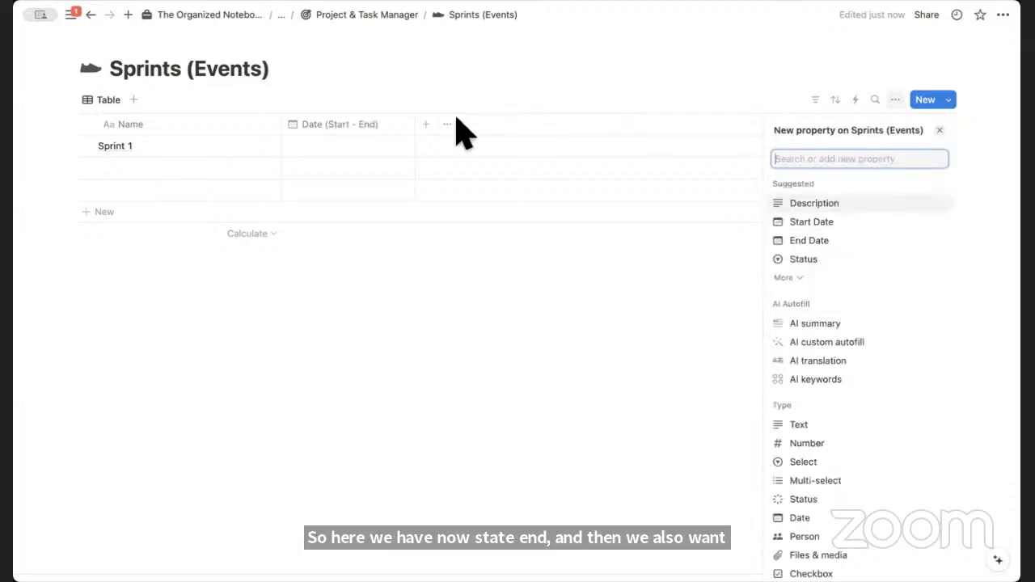
Open the property choices for adding another property to the Sprints (Events) table
left_click(431, 128)
left_click(431, 128)
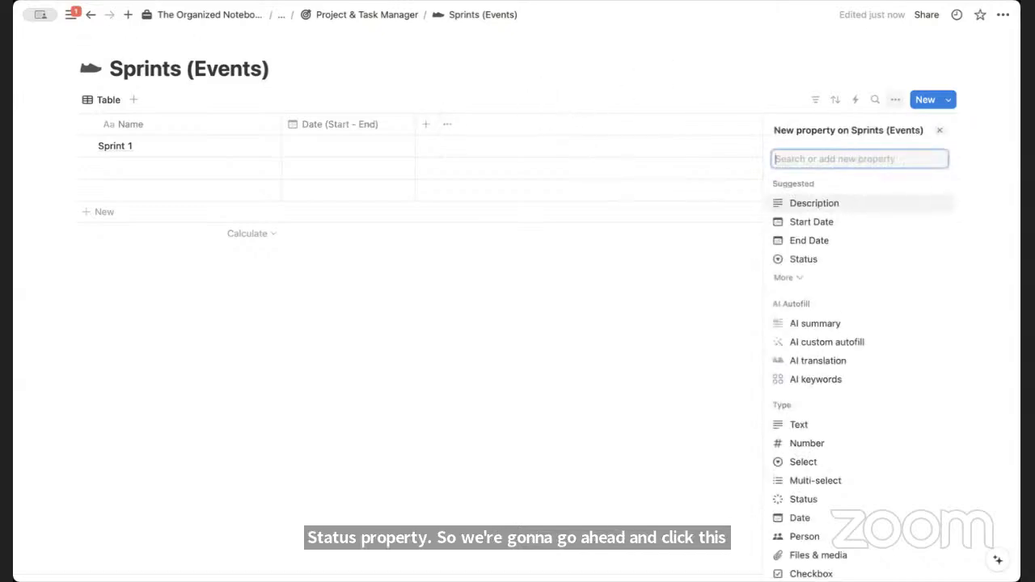
Add a Status property to the Sprints (Events) table and rename its In progress option to Current
type("status")
left_click(825, 209)
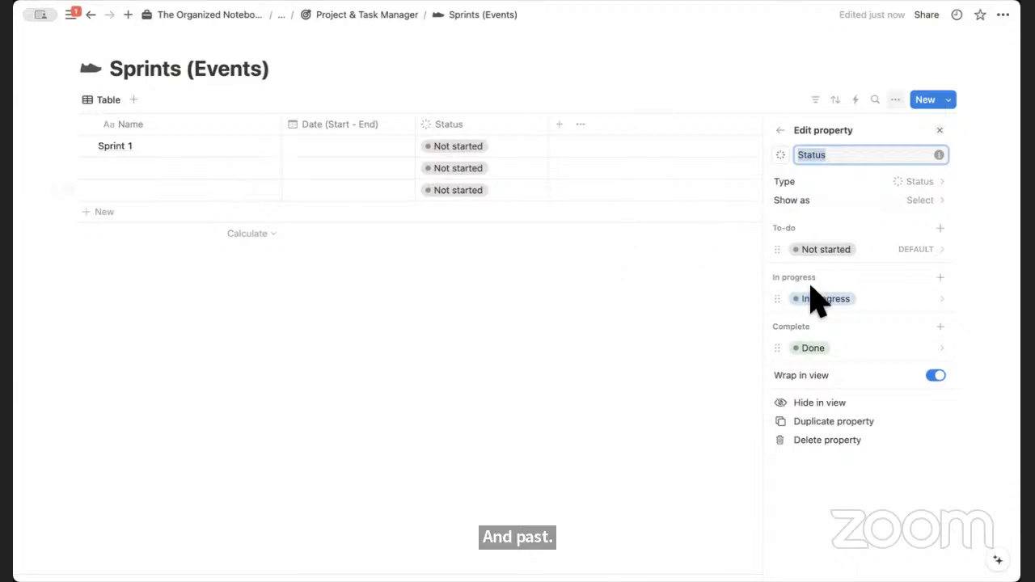
left_click(942, 249)
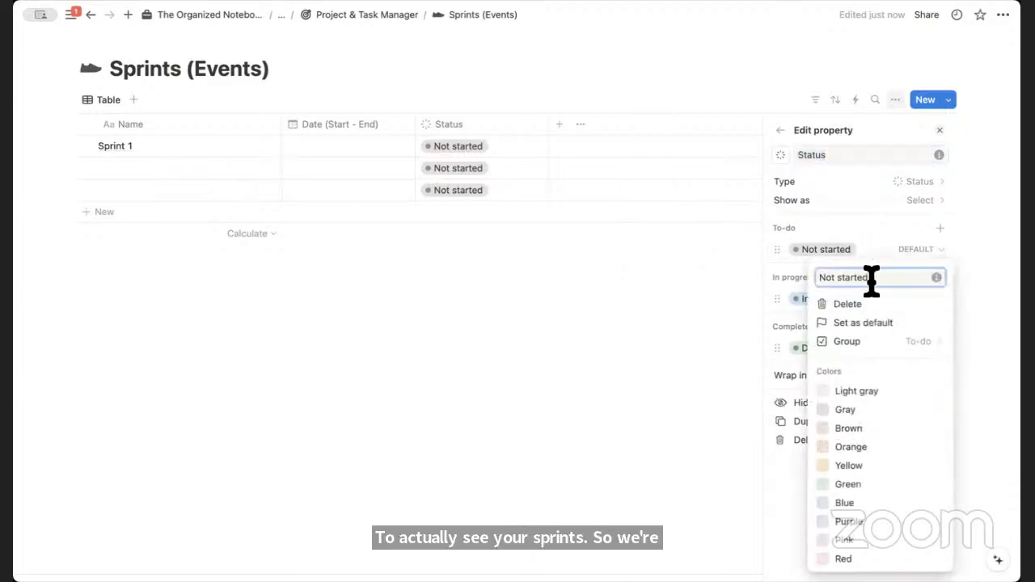
left_click(796, 300)
left_click(944, 301)
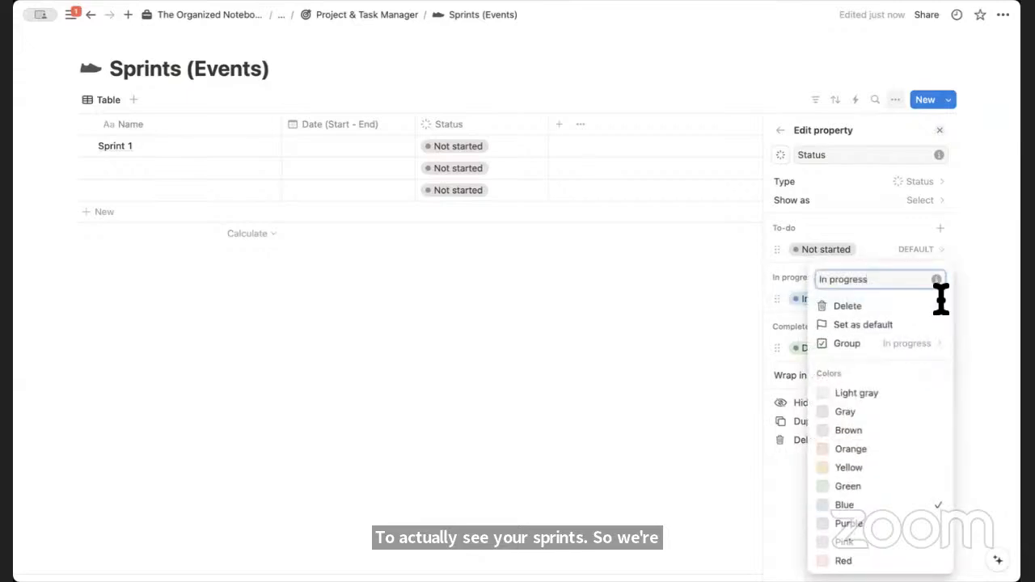
double_click(897, 276)
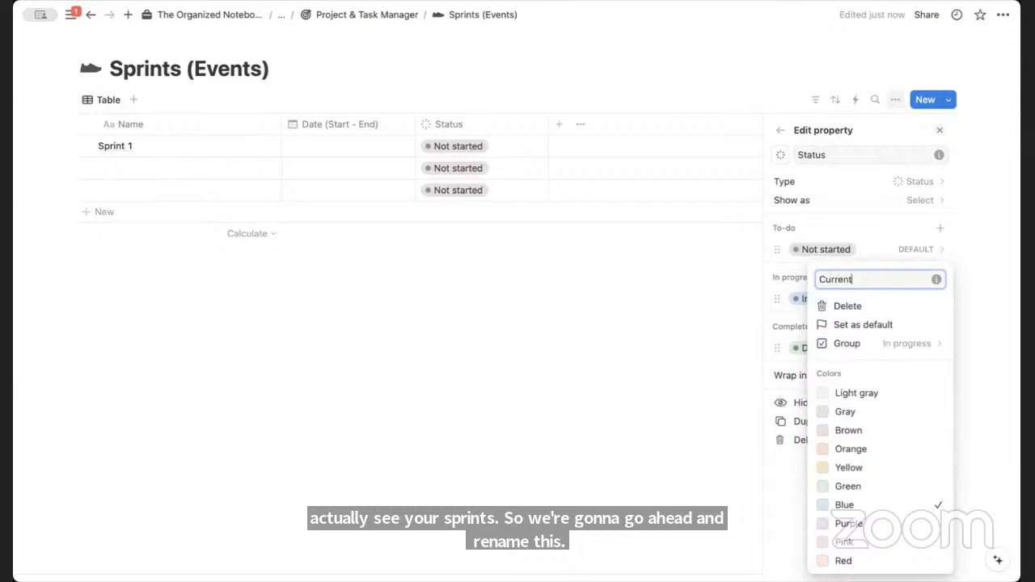
type("Current")
key("Return")
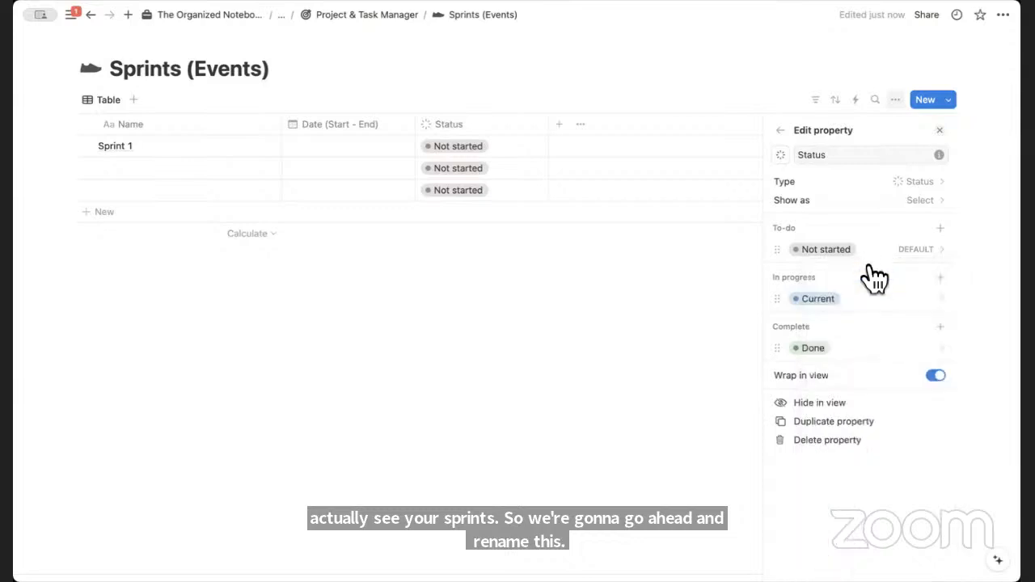
Rename the Status property's Not started option to Next and its Done option to Past
left_click(942, 250)
type("Next")
key("Return")
left_click(941, 350)
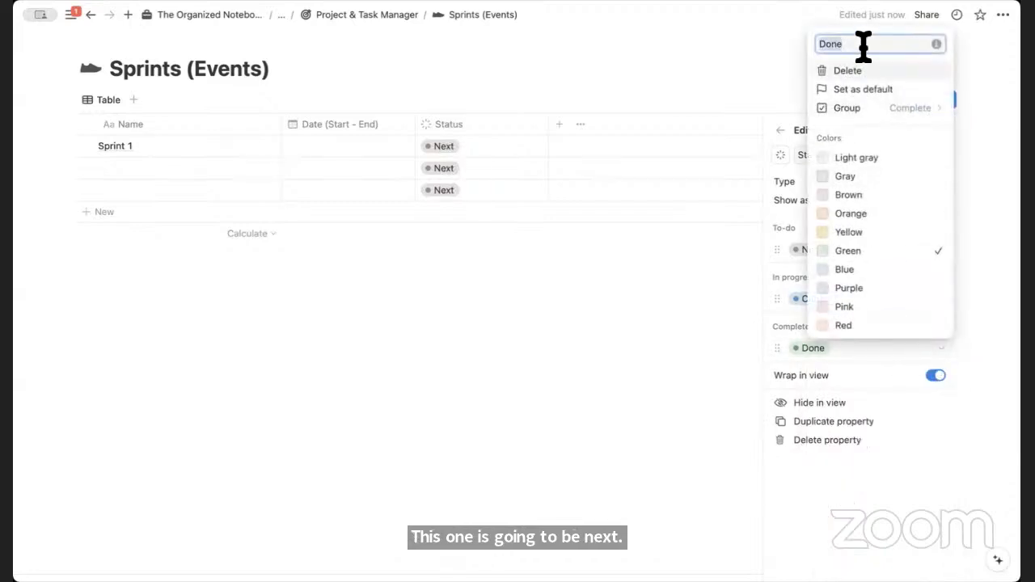
key("BackSpace")
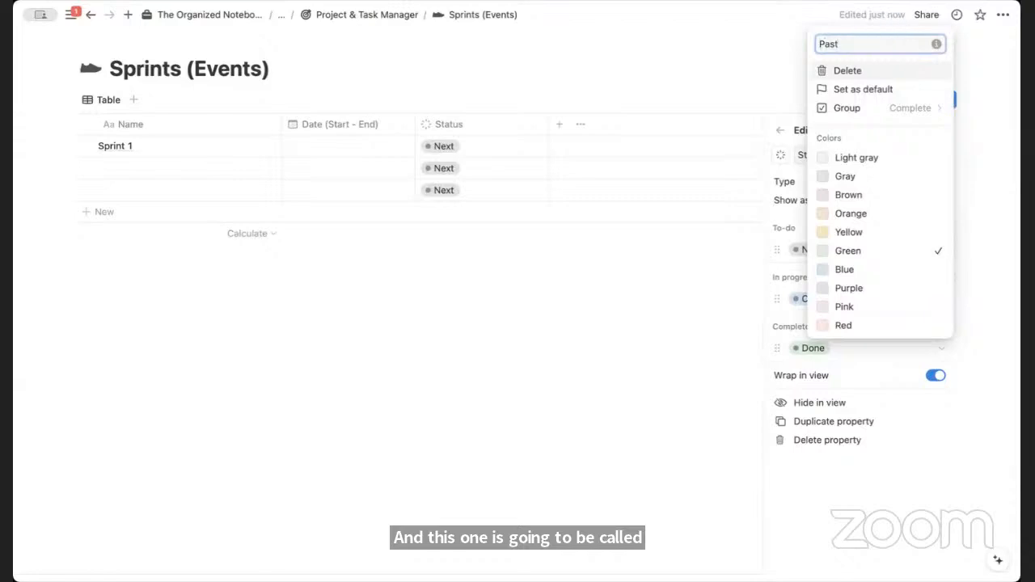
type("Past")
key("Return")
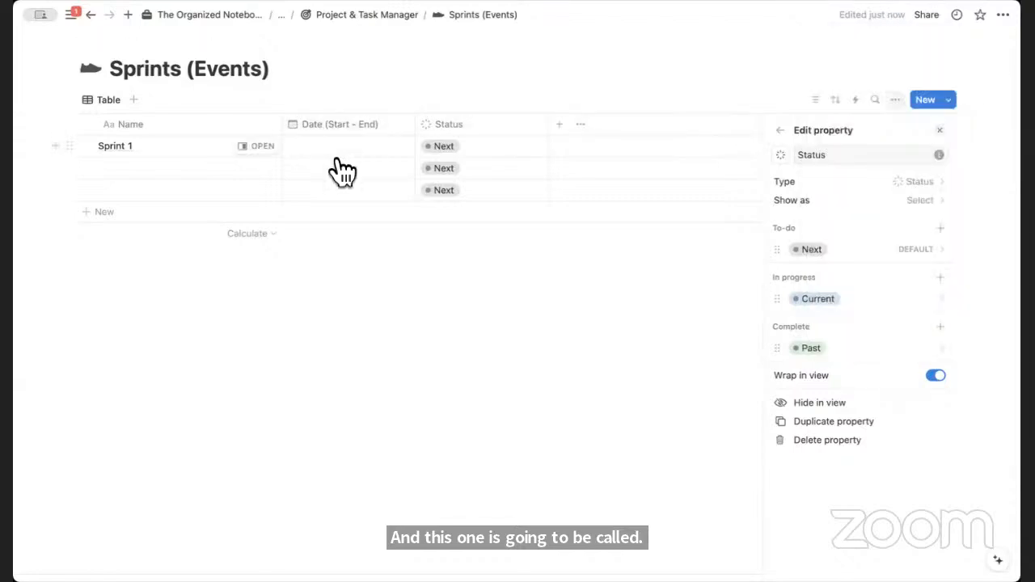
Set Sprint 1's status to Current and the last blank row's status to Past
left_click(445, 149)
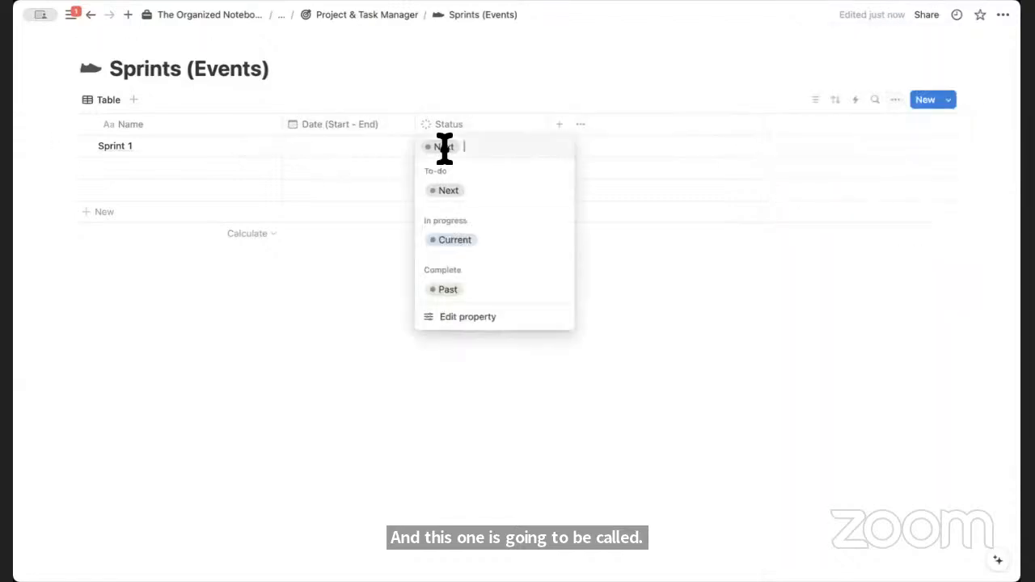
left_click(488, 242)
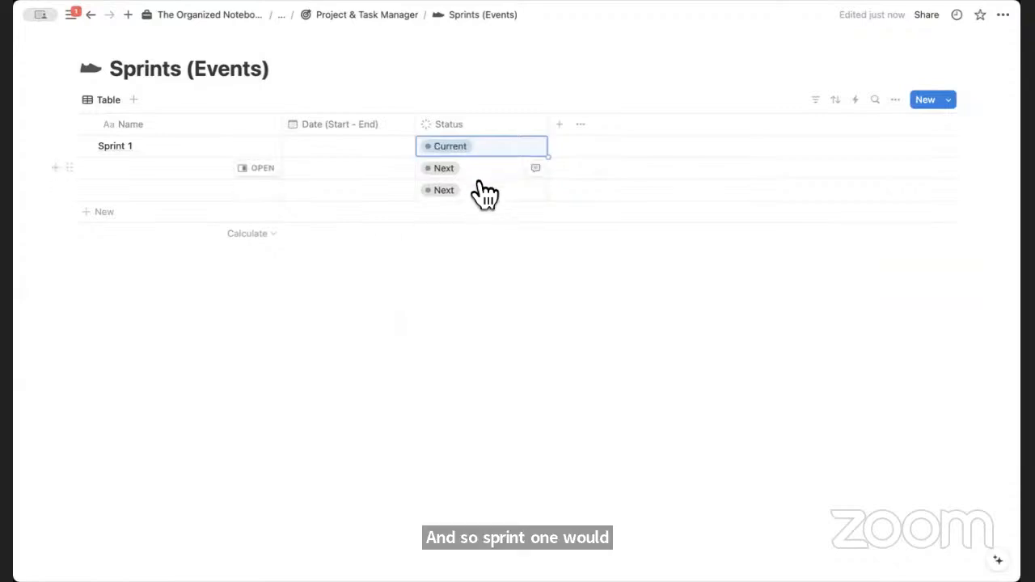
left_click(466, 191)
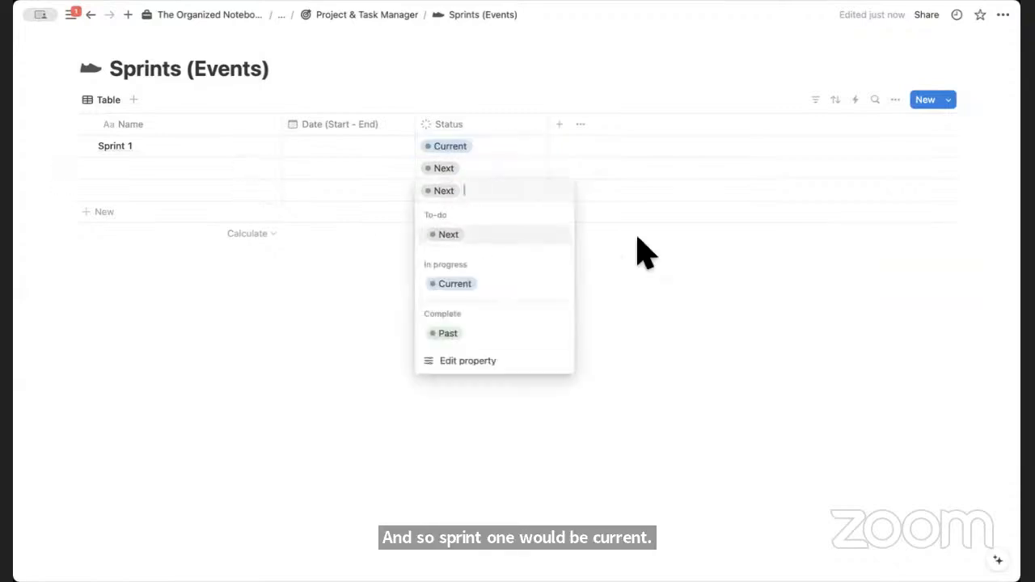
left_click(449, 333)
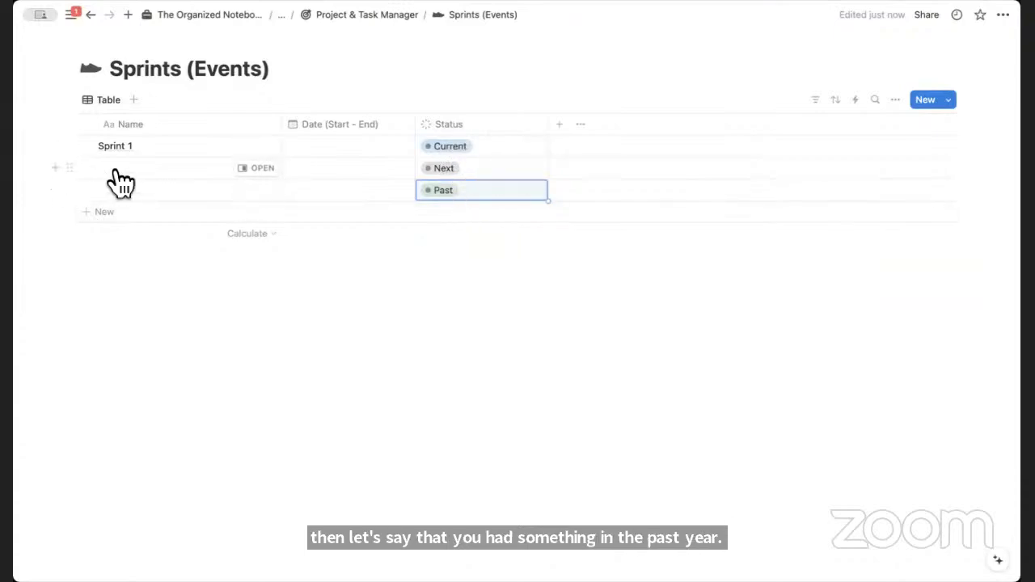
Give Sprint 1 a date range with an end date, from August 26, 2024 to September 2, 2024
left_click(358, 150)
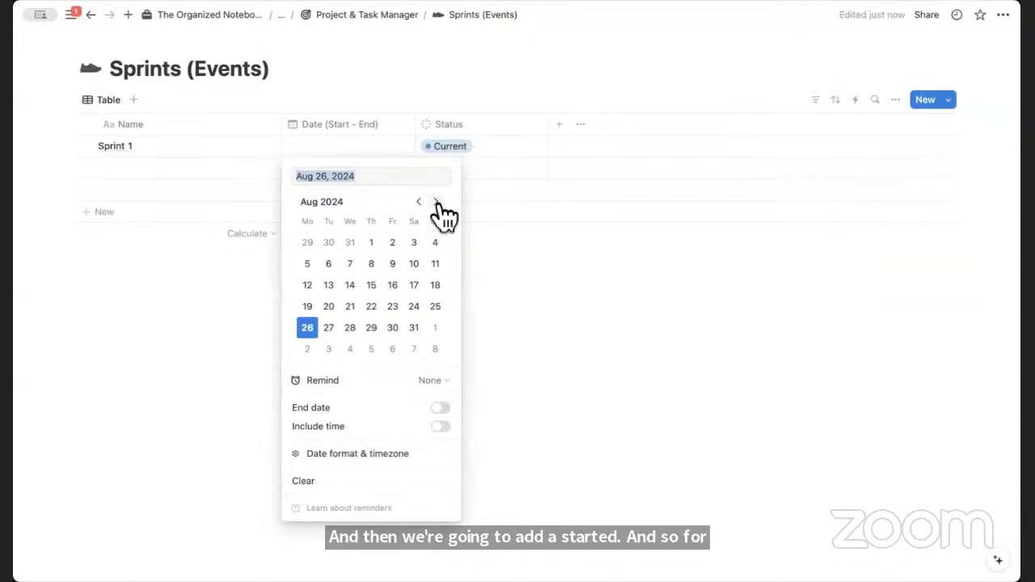
left_click(440, 408)
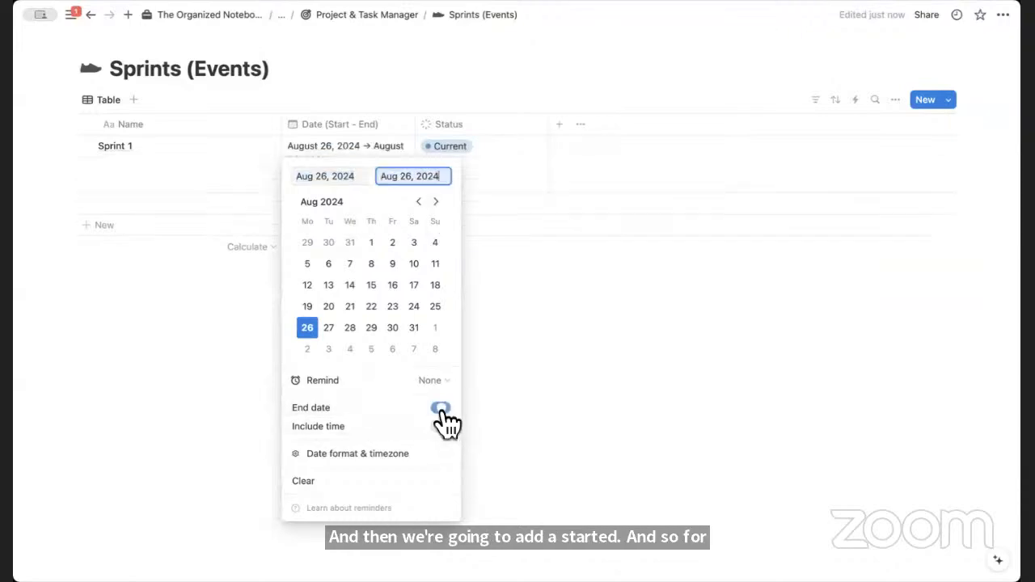
left_click(435, 202)
left_click(308, 263)
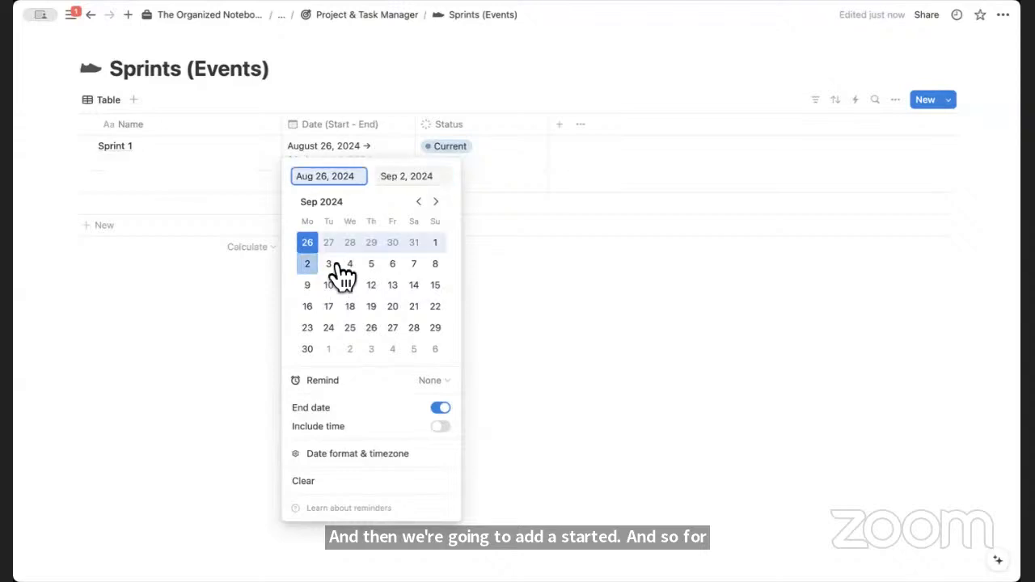
left_click(503, 253)
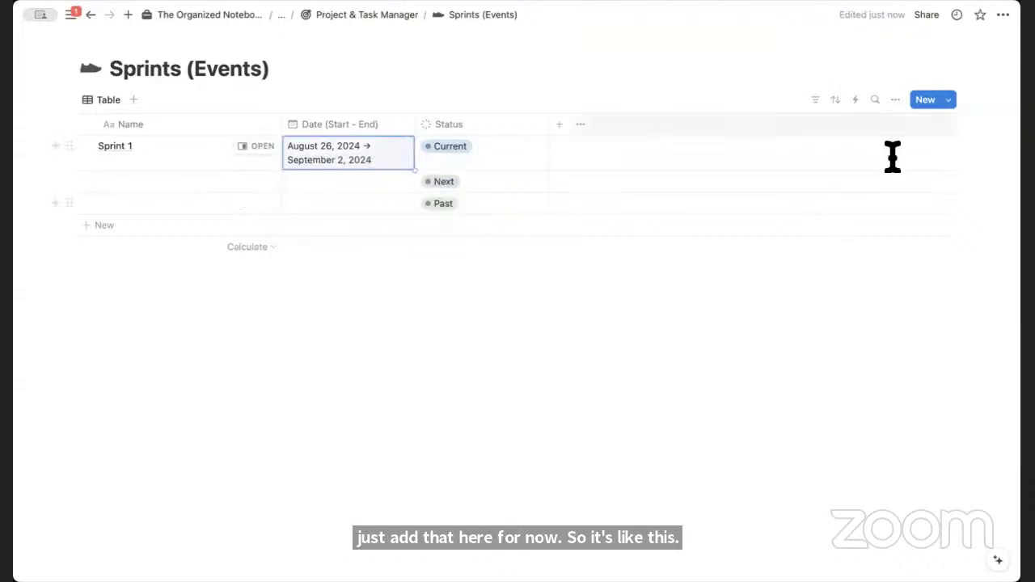
Group the sprints table by Status and move the Current group above Next, removing the ascending group sorting
left_click(895, 99)
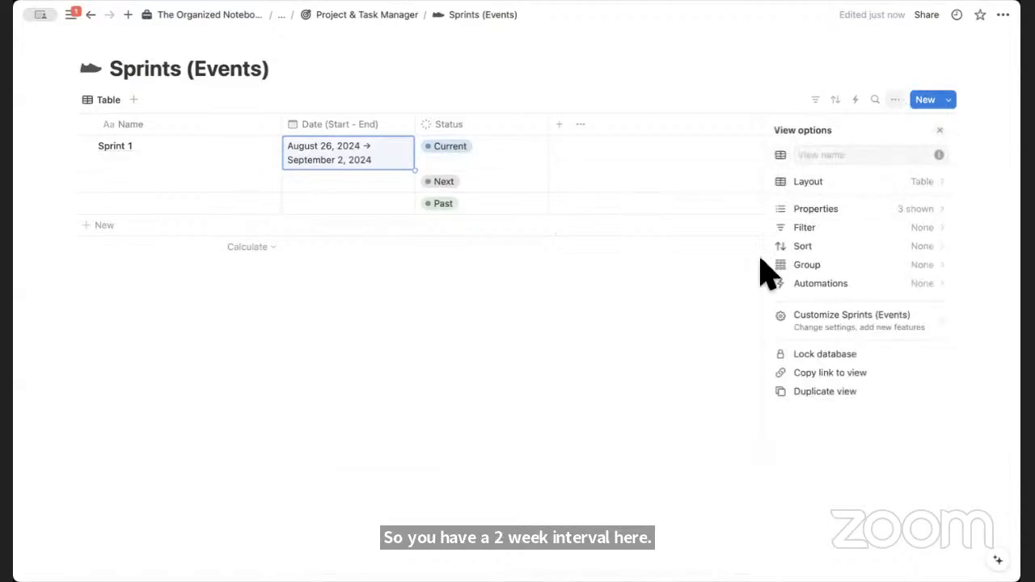
left_click(875, 264)
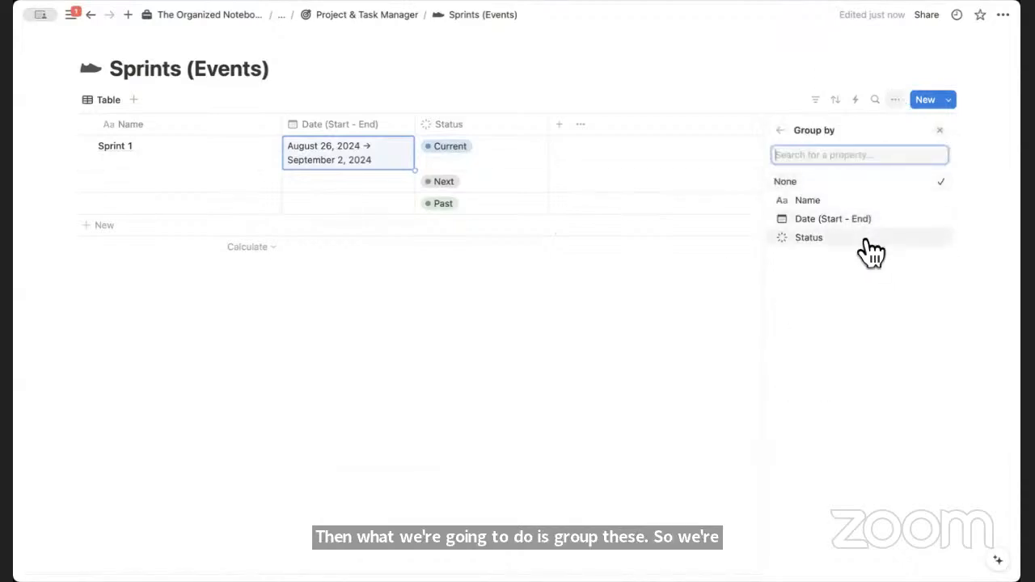
left_click(866, 236)
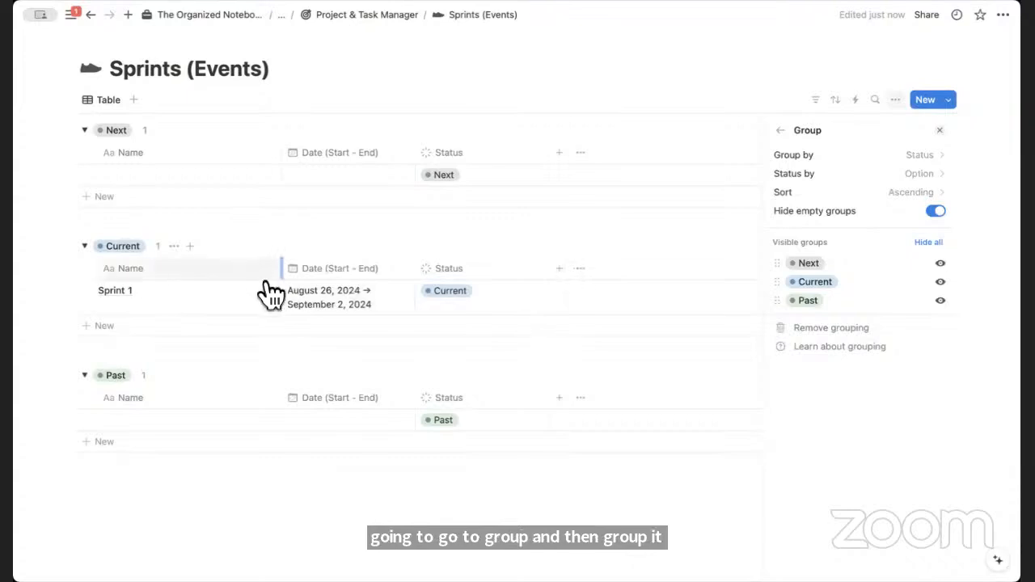
left_click_drag(778, 282, 786, 269)
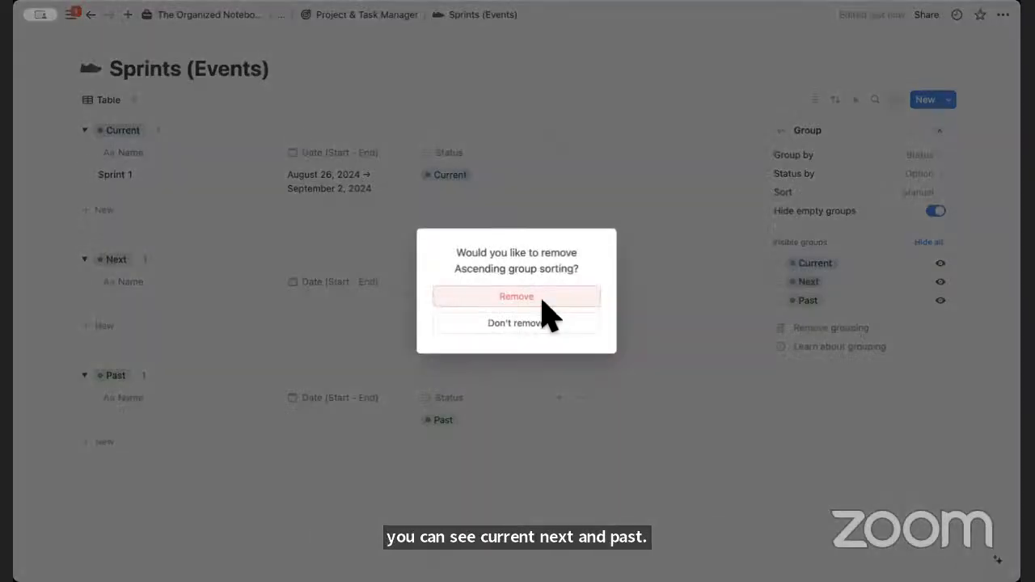
left_click(479, 300)
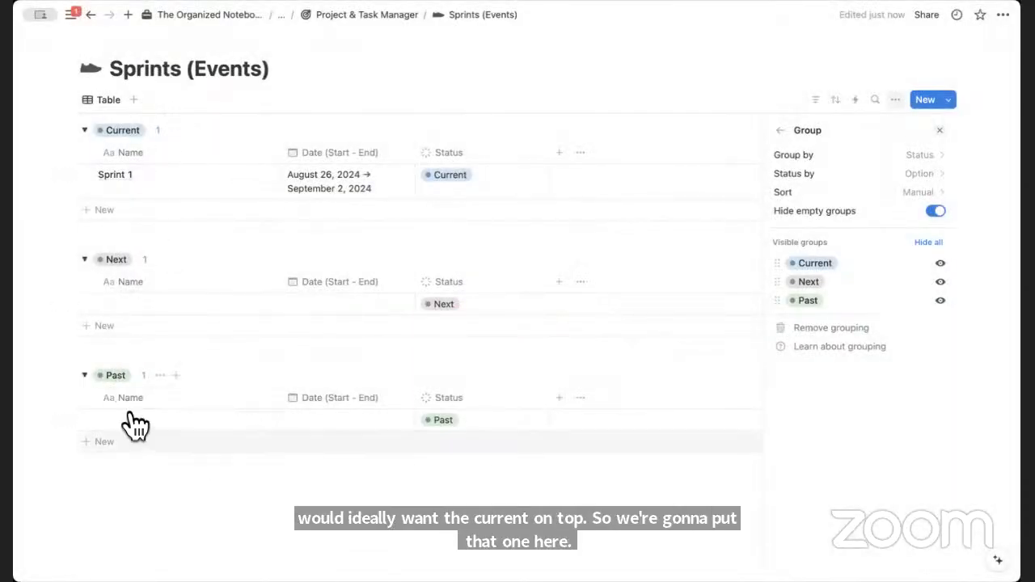
left_click(942, 131)
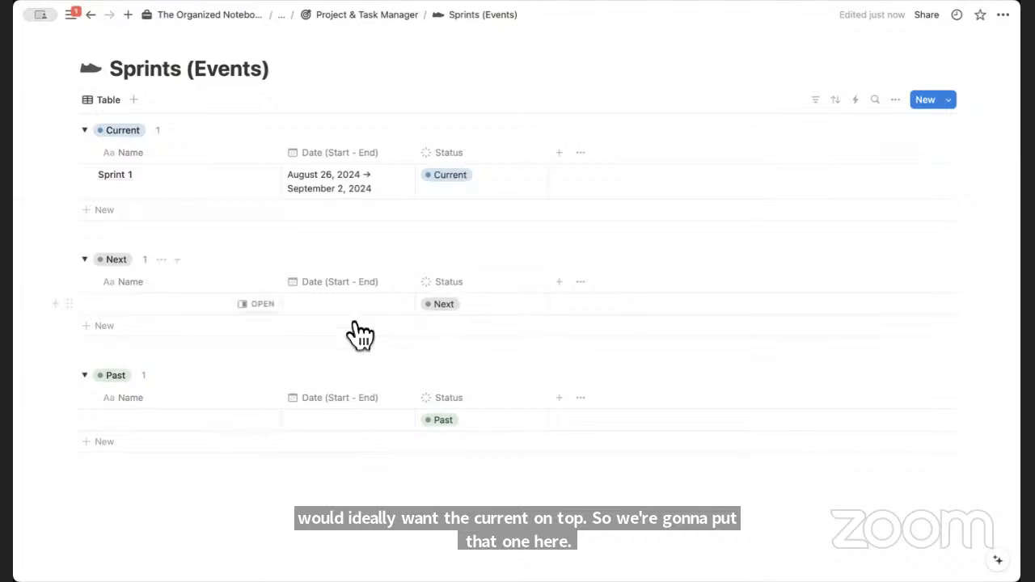
Delete the blank rows in the Next and Past groups
left_click(86, 305)
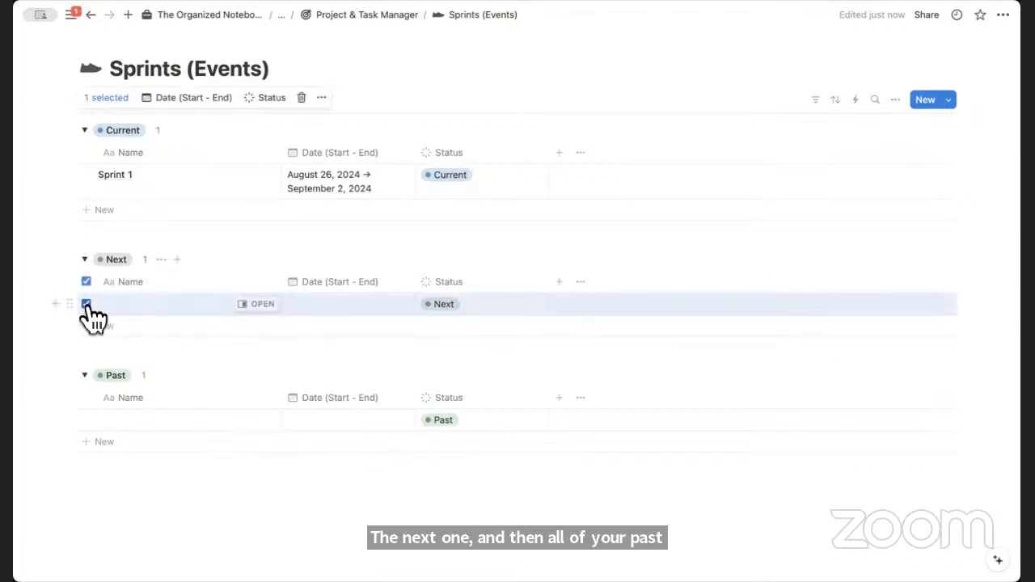
key("Delete")
left_click(89, 305)
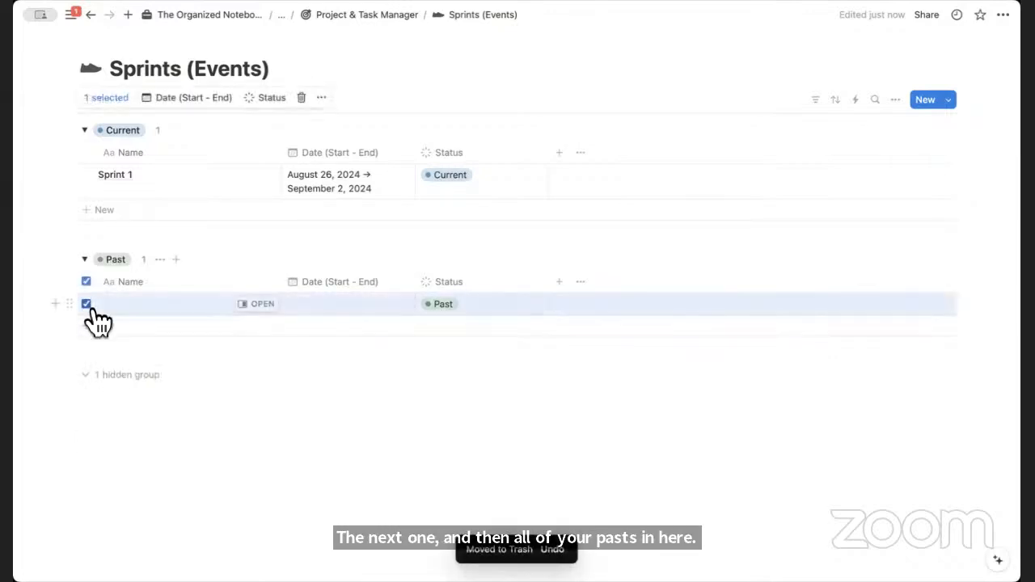
key("Delete")
Turn off hiding of empty groups in the table's grouping settings
left_click(896, 101)
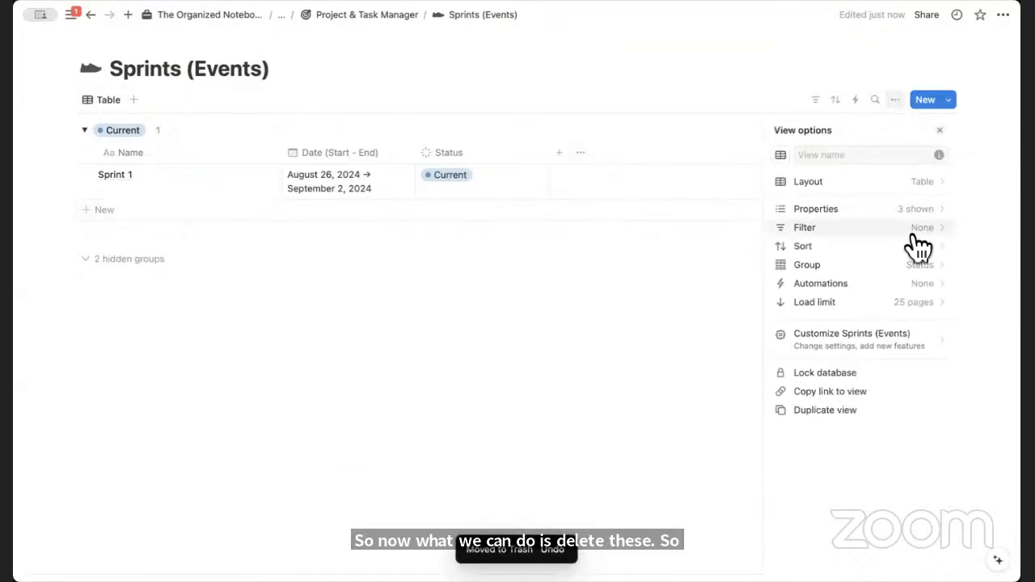
left_click(914, 265)
left_click(938, 214)
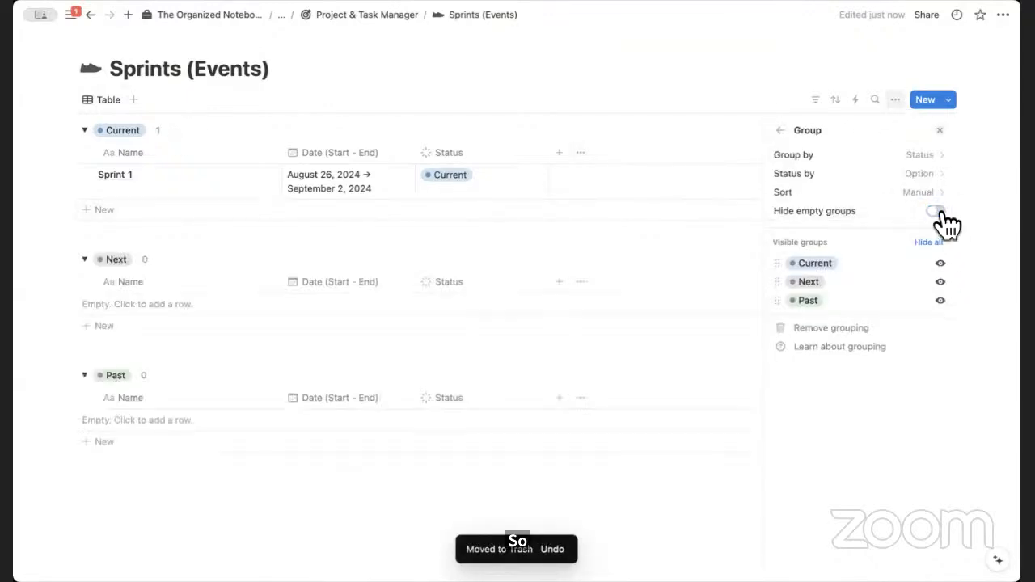
left_click(942, 130)
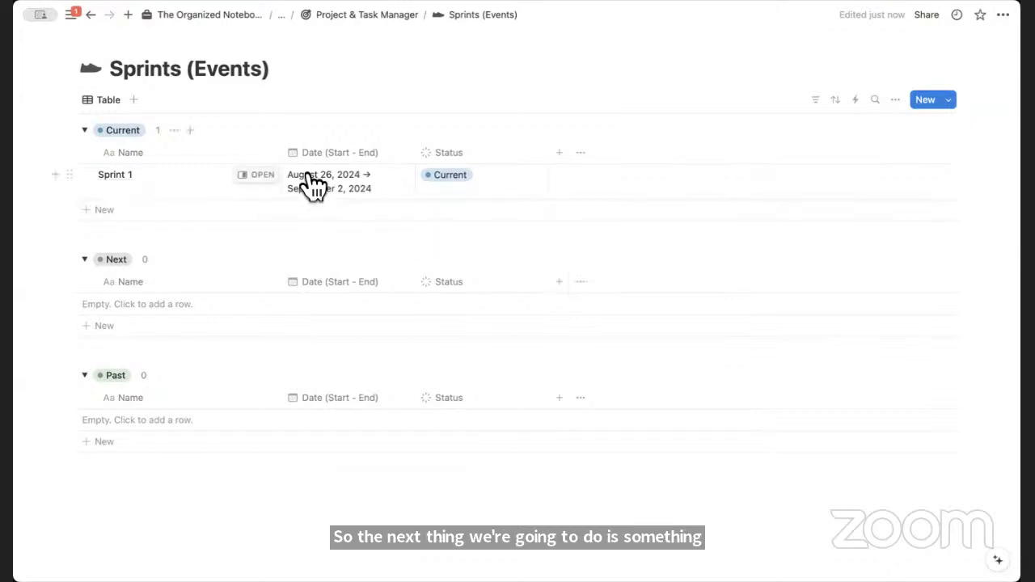
Open Sprint 1 and add a relation property to the Tasks (Event) database, also shown on Tasks (Event)
left_click(267, 178)
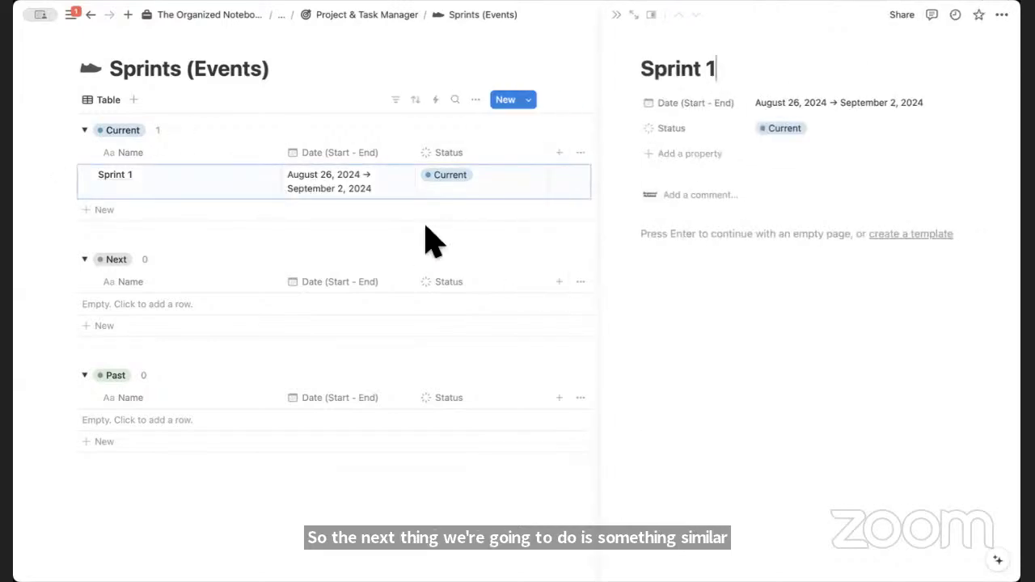
left_click(686, 153)
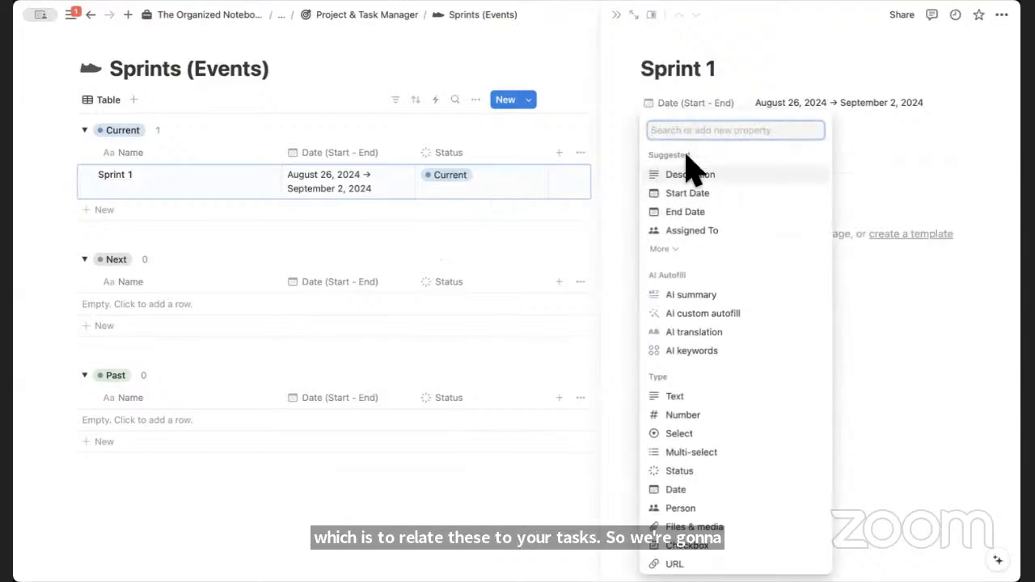
type("relat")
left_click(707, 227)
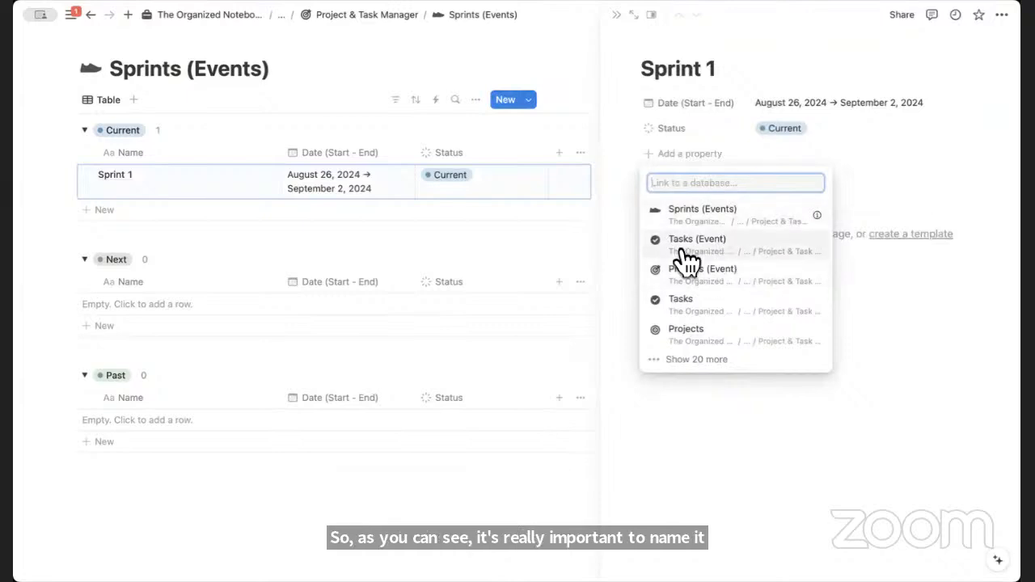
left_click(722, 256)
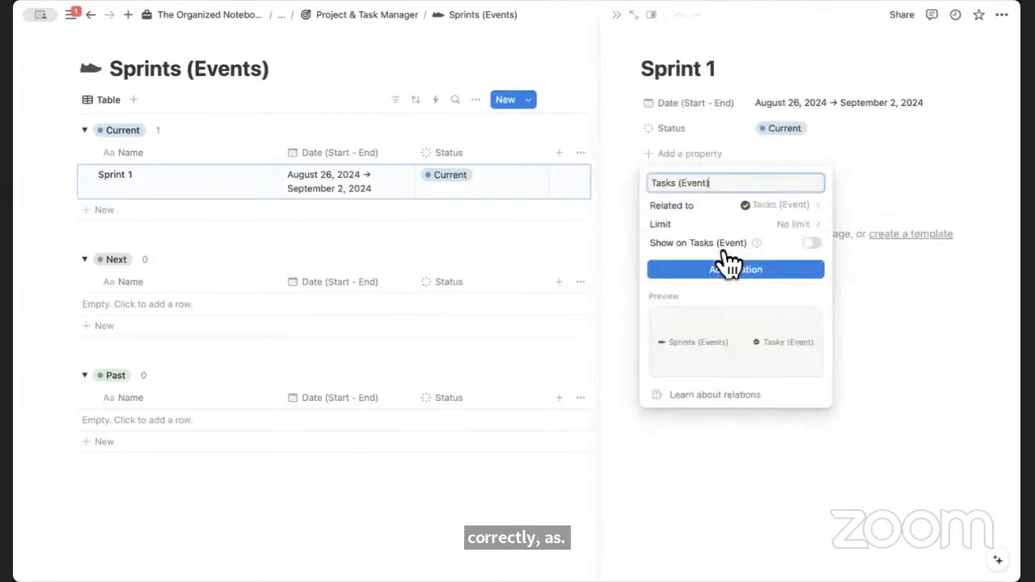
left_click(812, 245)
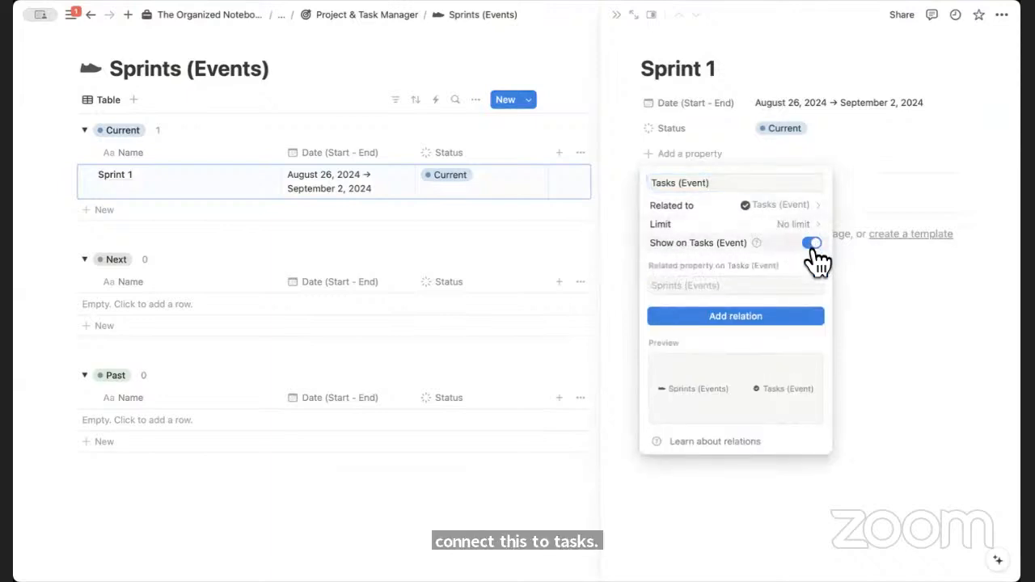
left_click(788, 317)
Move the Tasks (Event) relation out of Sprint 1's property list into its own section below the comments
left_click(732, 156)
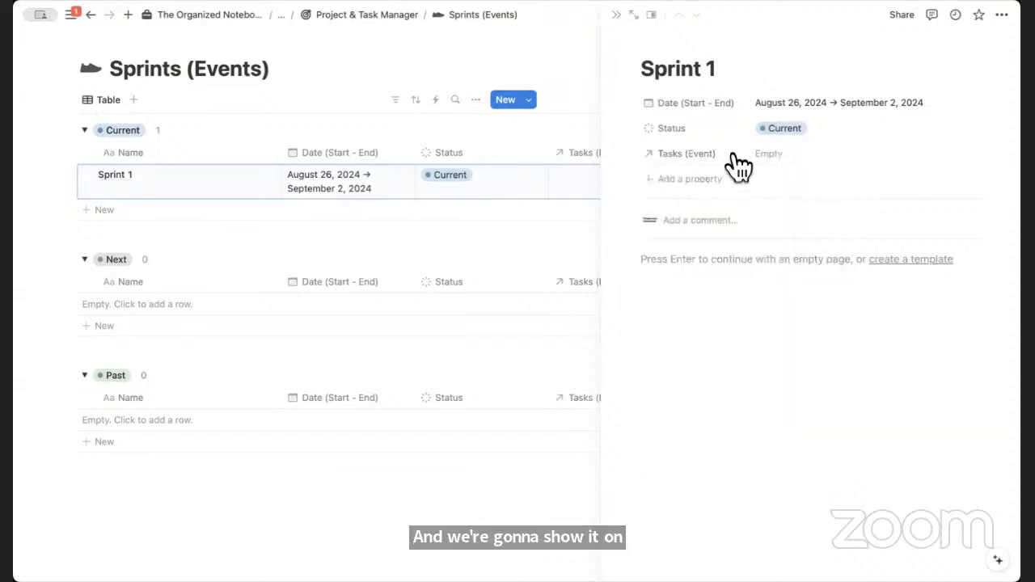
left_click(687, 153)
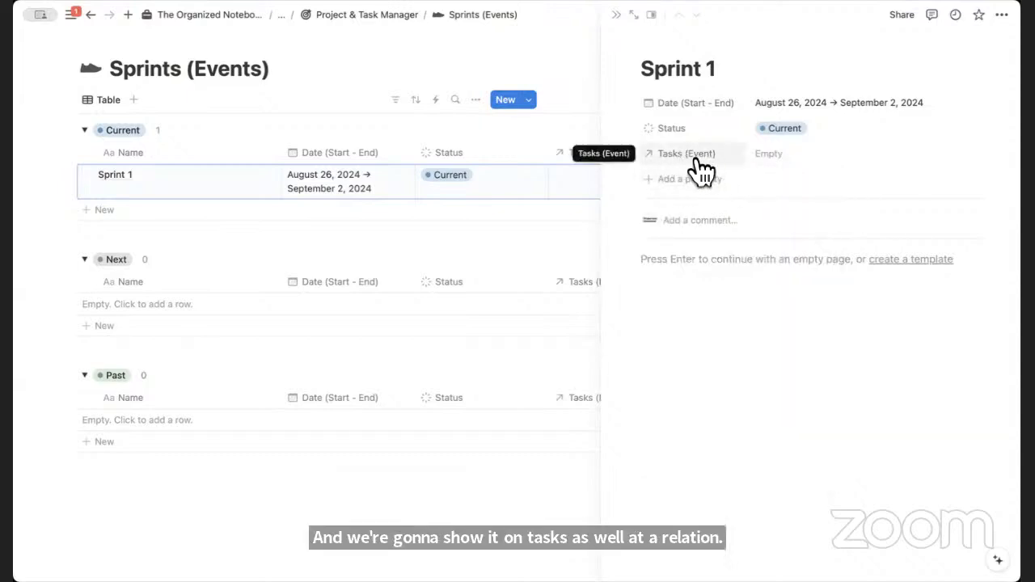
mouse_move(720, 180)
left_click(813, 197)
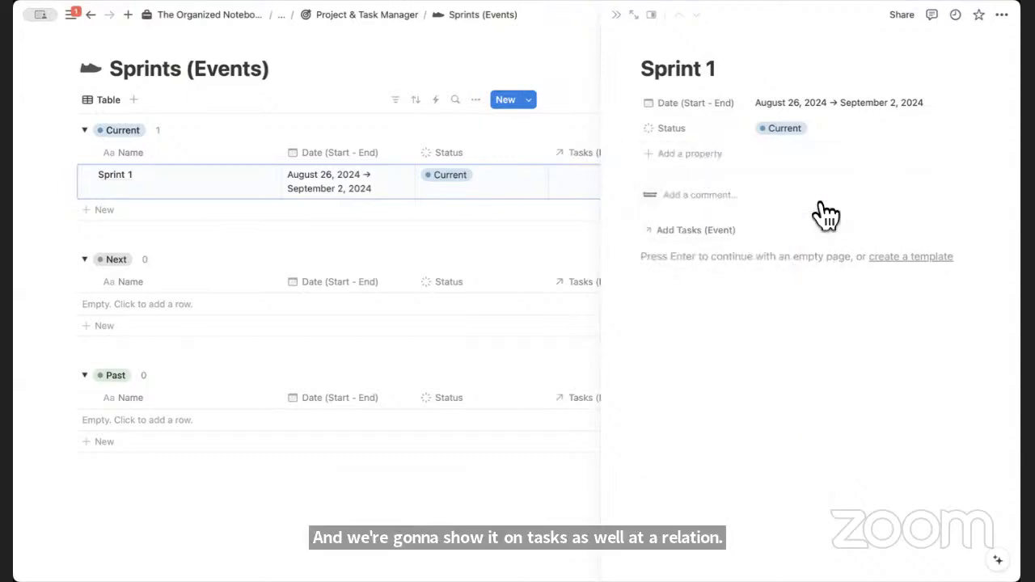
Close the Sprint 1 page and hide the Tasks (Event) column in the table view
left_click(618, 16)
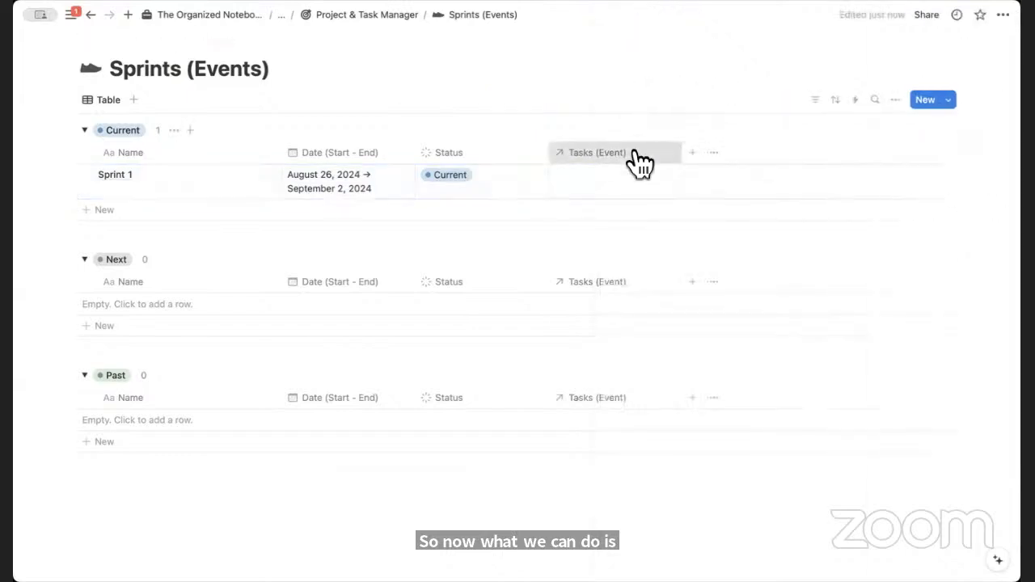
left_click(628, 154)
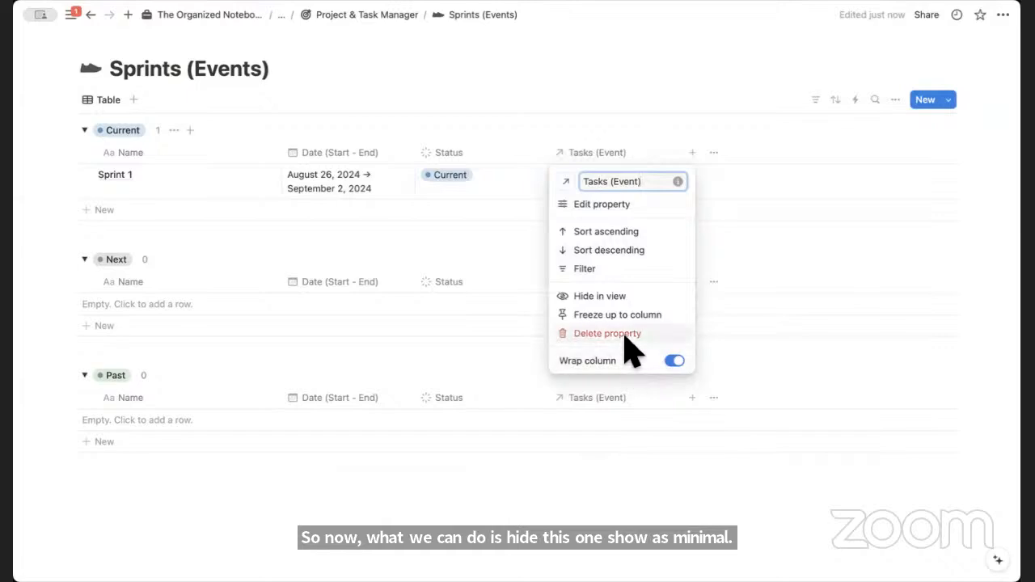
left_click(627, 298)
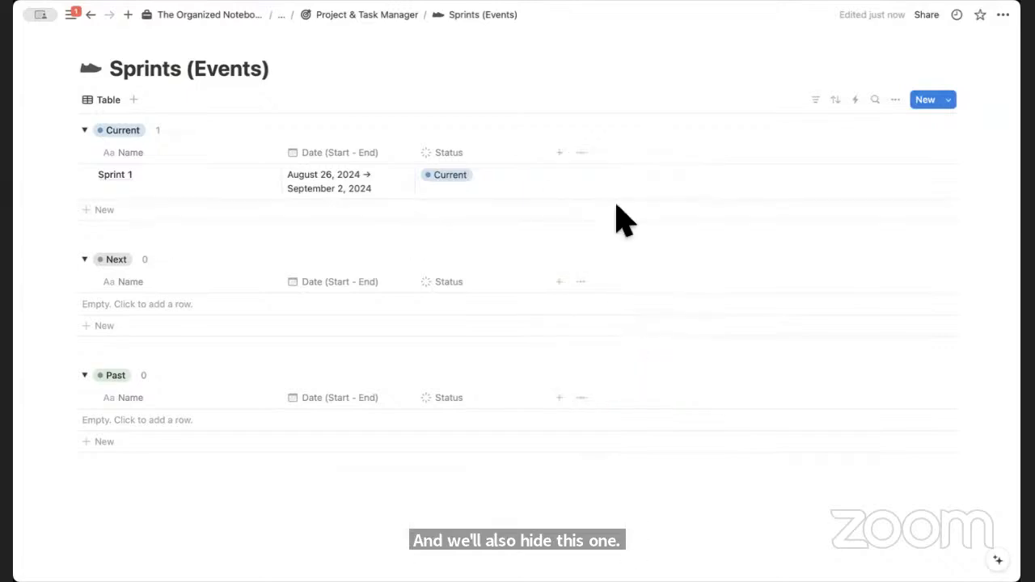
Reopen Sprint 1 and add a rollup property named Completion
left_click(259, 177)
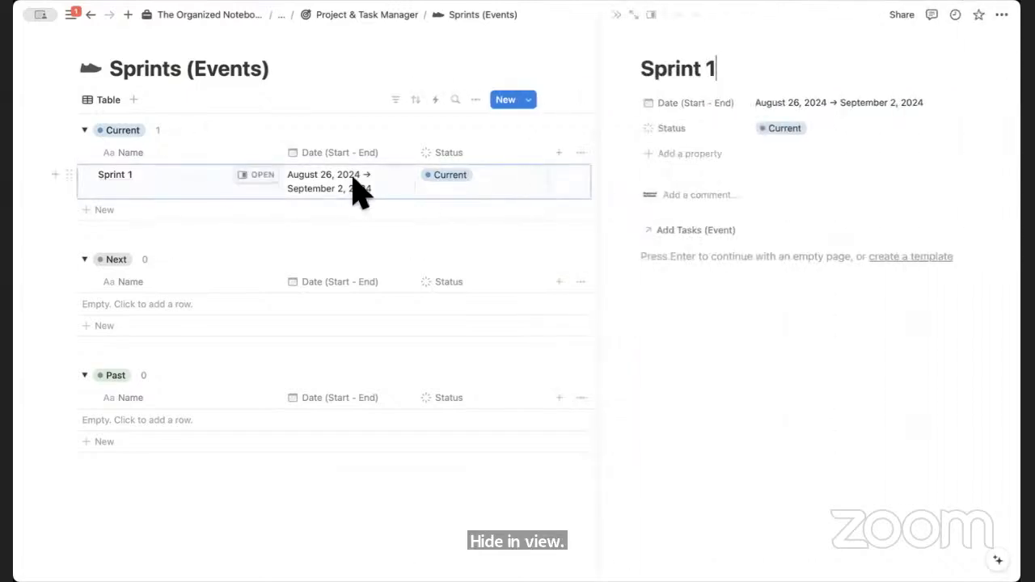
left_click(690, 154)
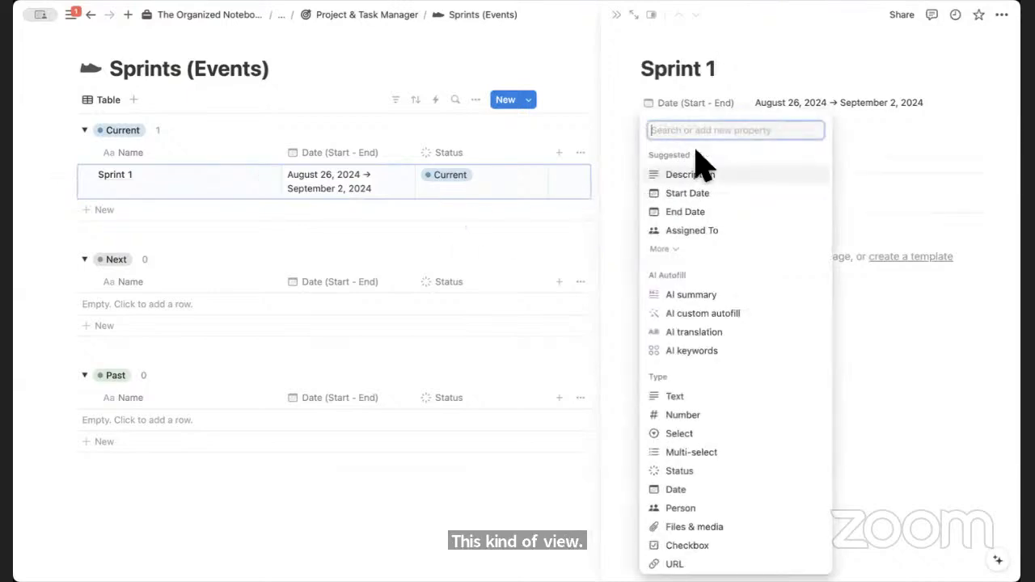
type("roll")
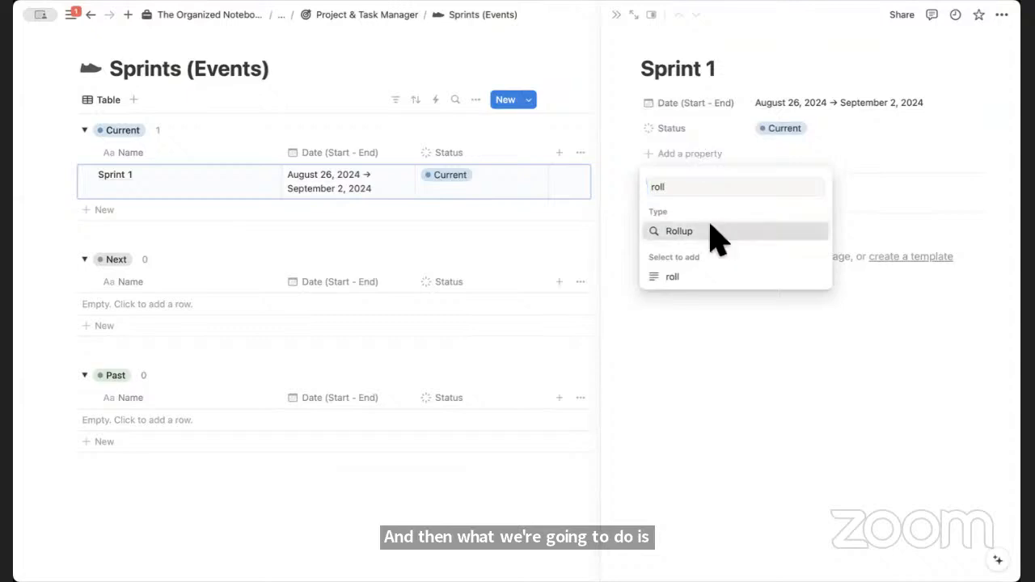
left_click(713, 231)
type("Completion")
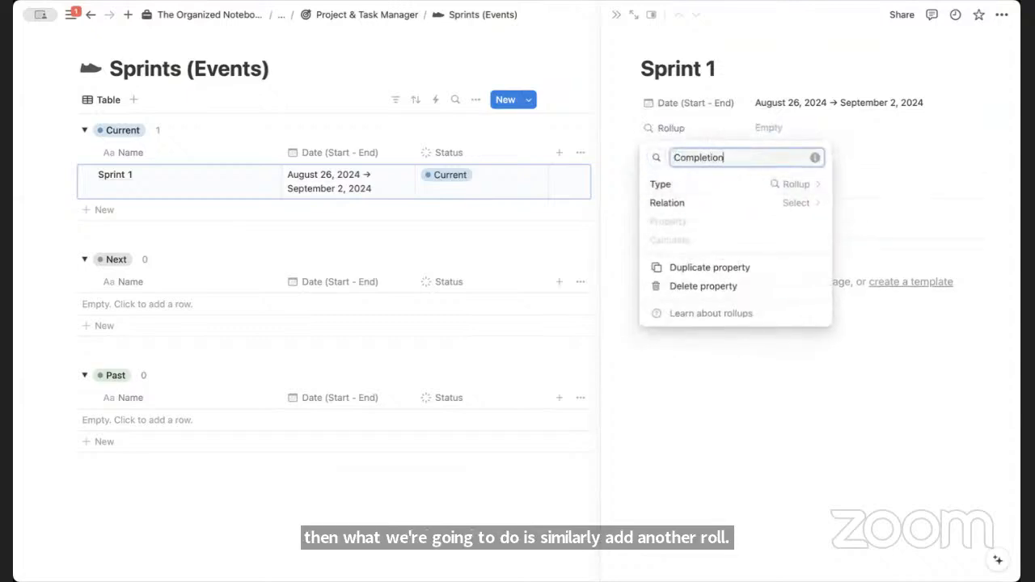
key("Return")
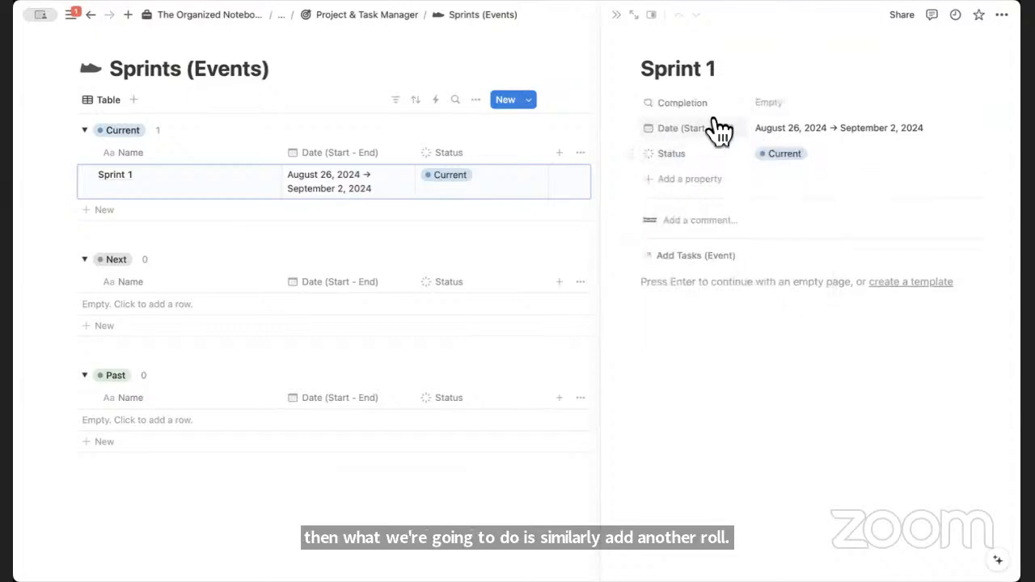
Configure the Completion rollup to use the Tasks (Event) relation, its Status property and the Percent per group calculation
left_click(795, 103)
left_click(878, 148)
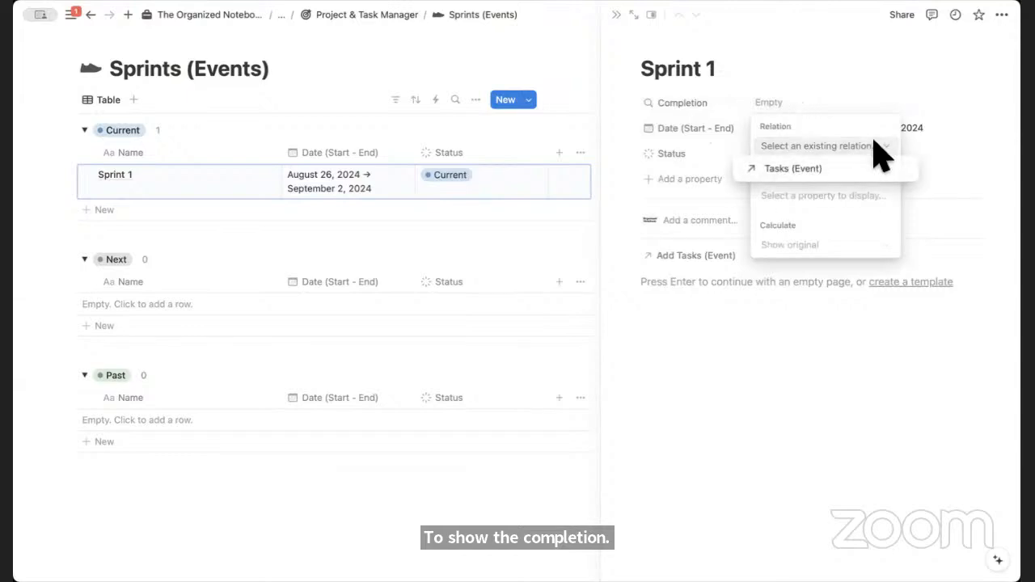
left_click(825, 168)
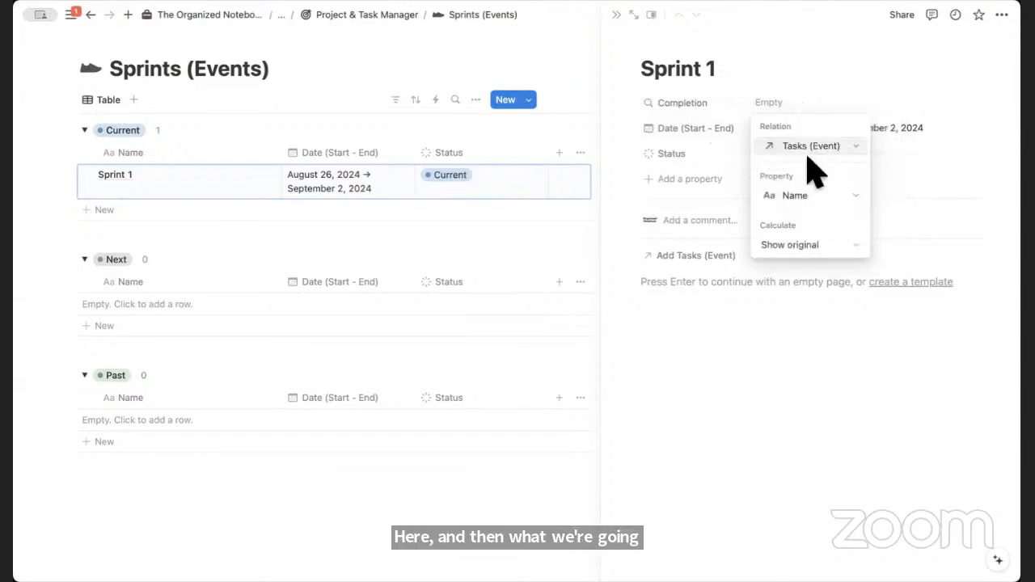
left_click(858, 202)
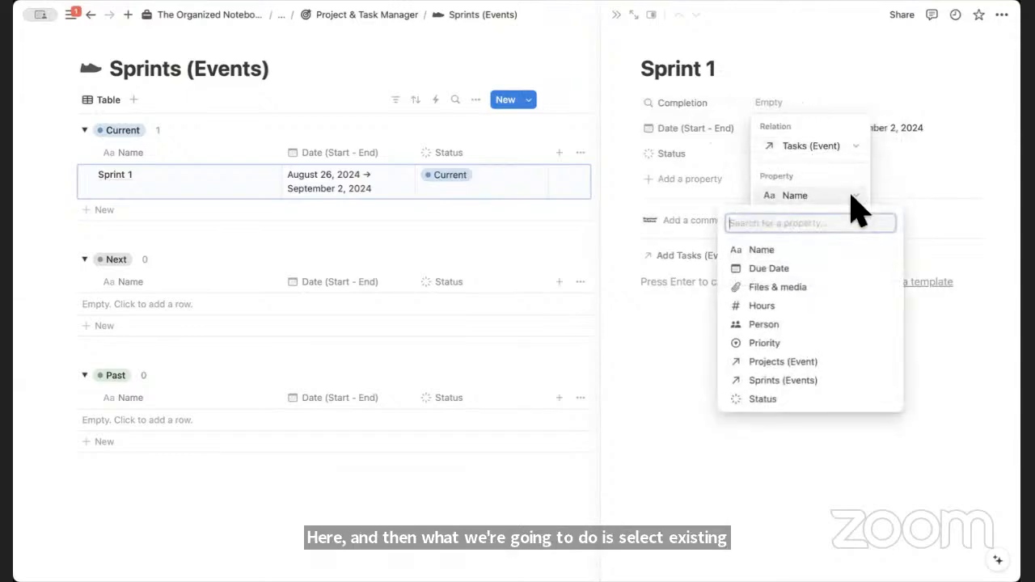
left_click(838, 400)
left_click(837, 247)
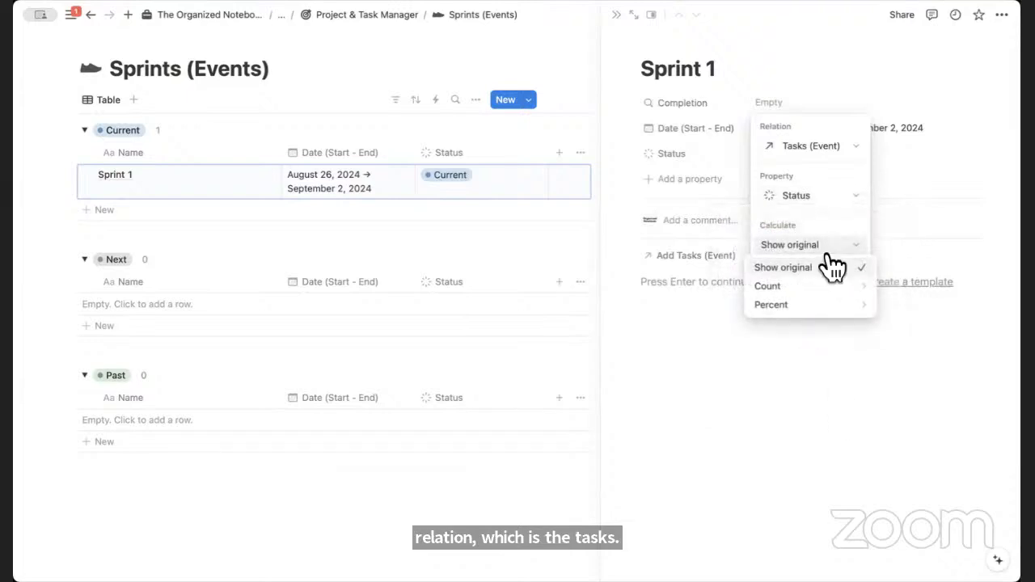
mouse_move(854, 309)
mouse_move(684, 312)
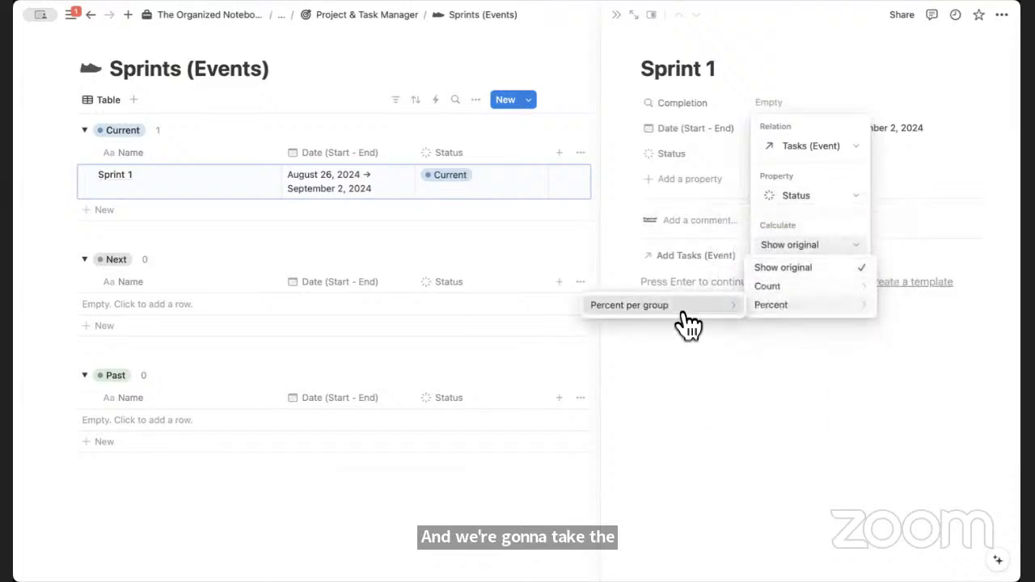
left_click(782, 330)
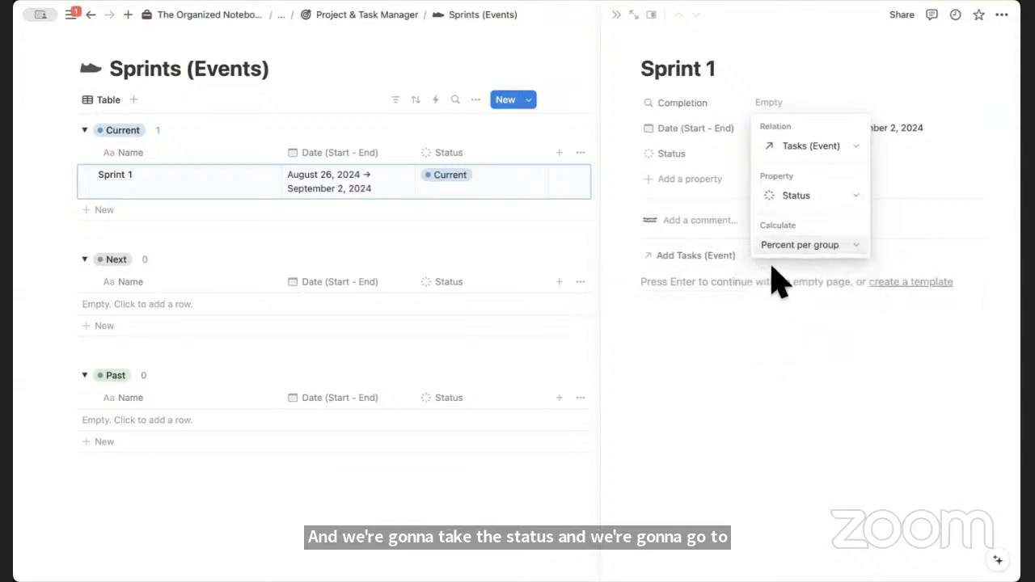
left_click(804, 81)
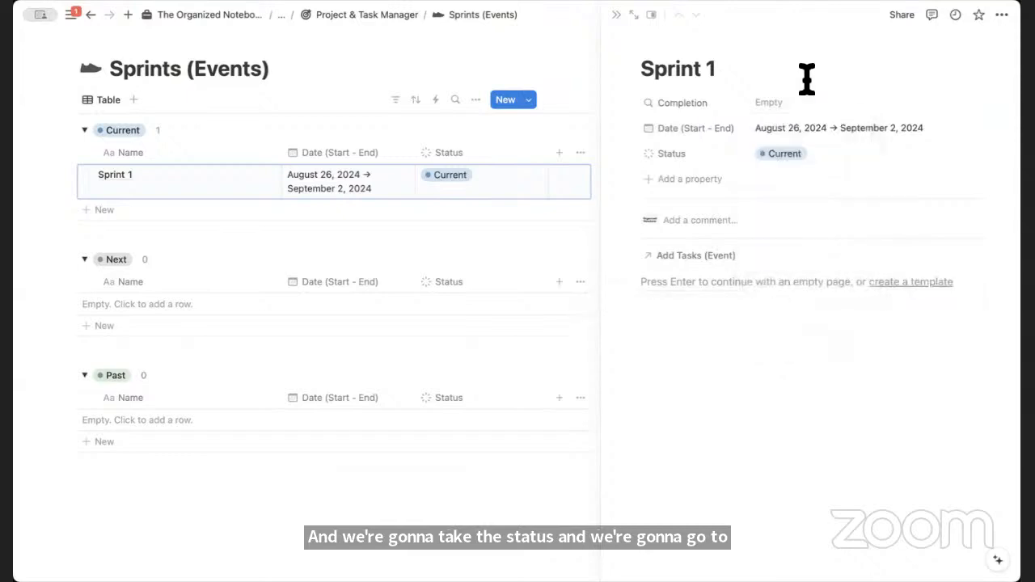
Set the Completion rollup to be shown as a bar
left_click(712, 103)
left_click(725, 147)
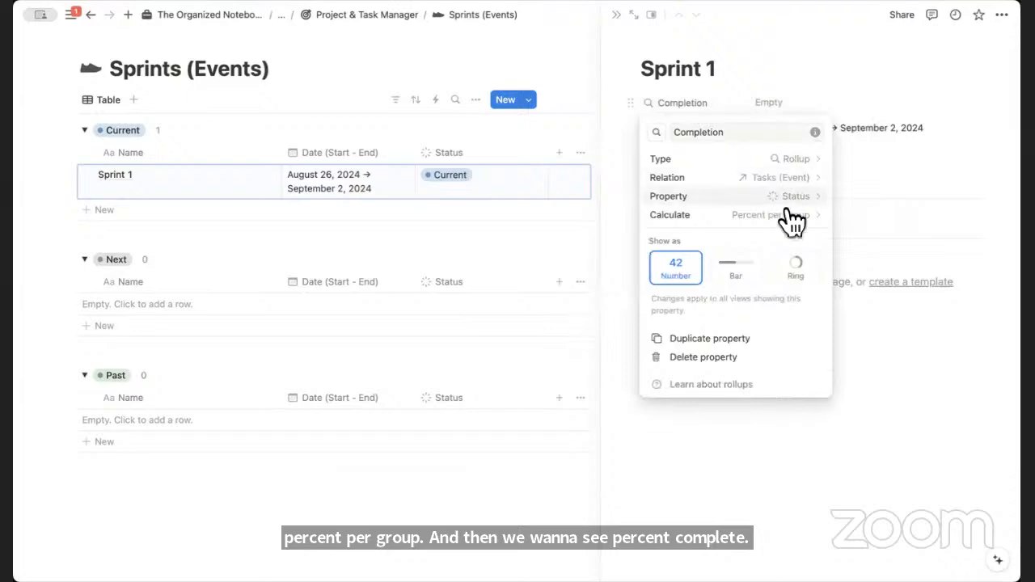
left_click(743, 279)
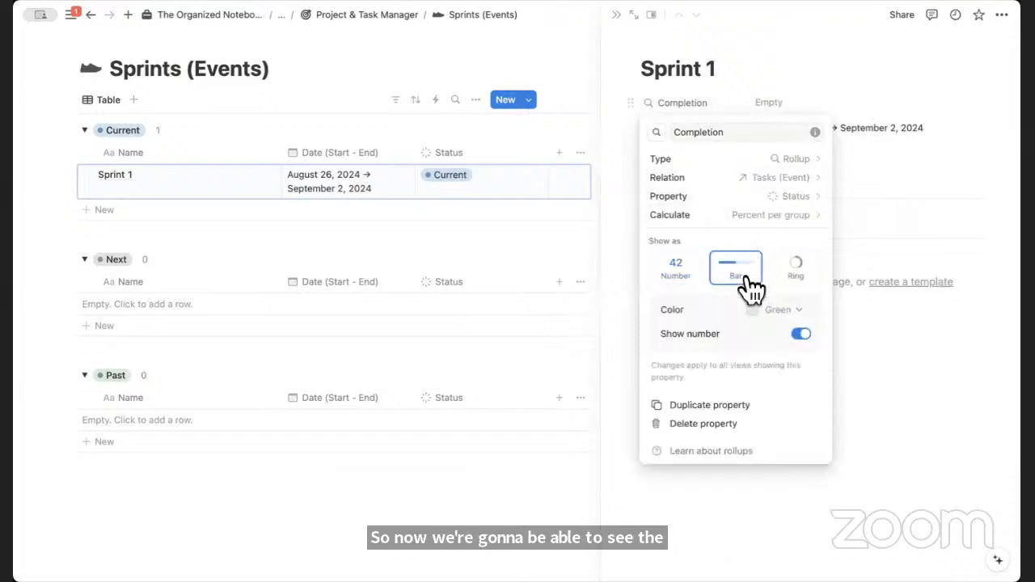
left_click(815, 84)
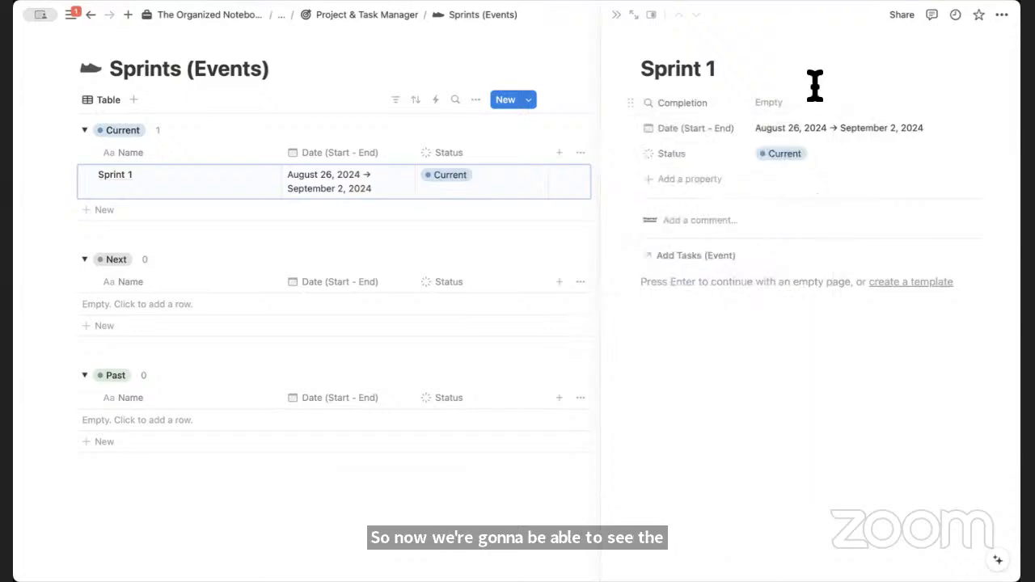
Close Sprint 1 and make the hidden Completion property visible in the Sprints (Events) table
left_click(617, 16)
left_click(896, 100)
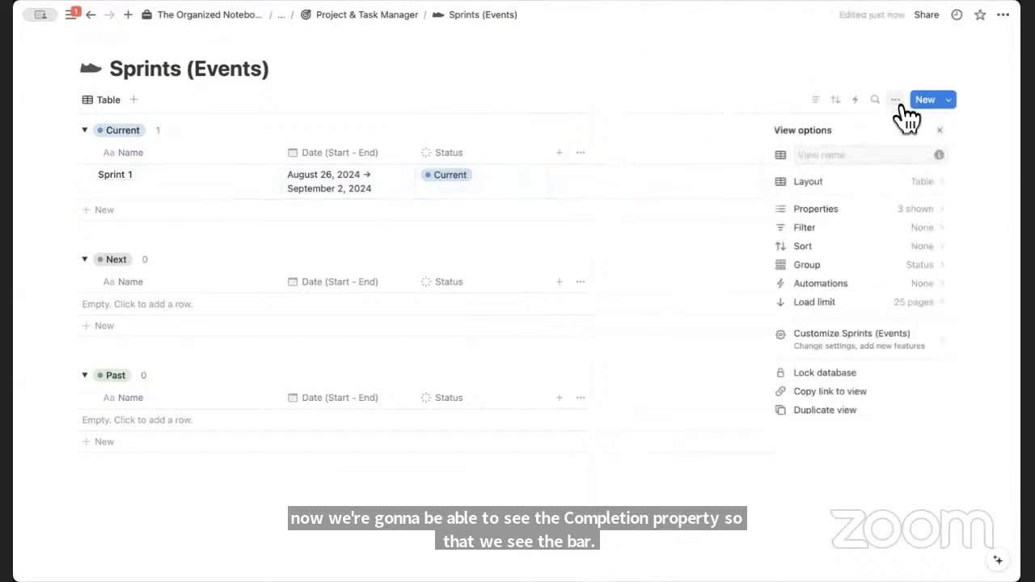
left_click(899, 209)
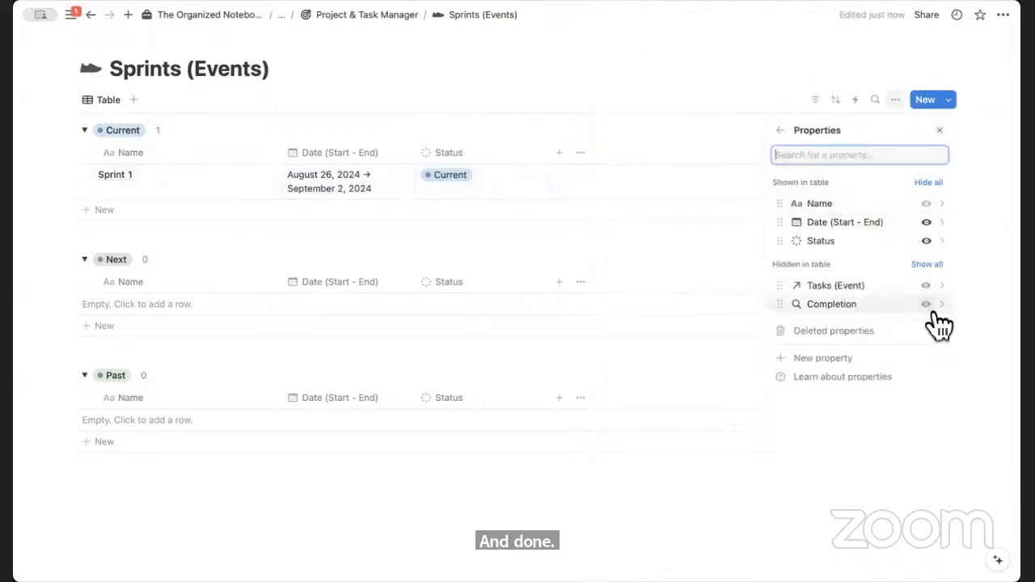
left_click(926, 304)
left_click(939, 131)
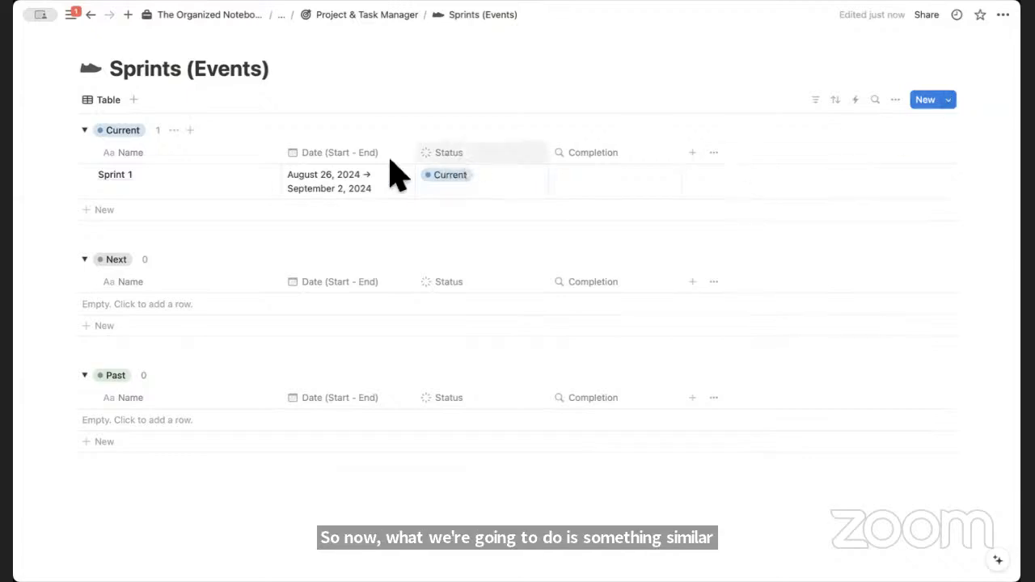
Create a new template for the Sprints (Events) database and title it New Sprint
left_click(948, 101)
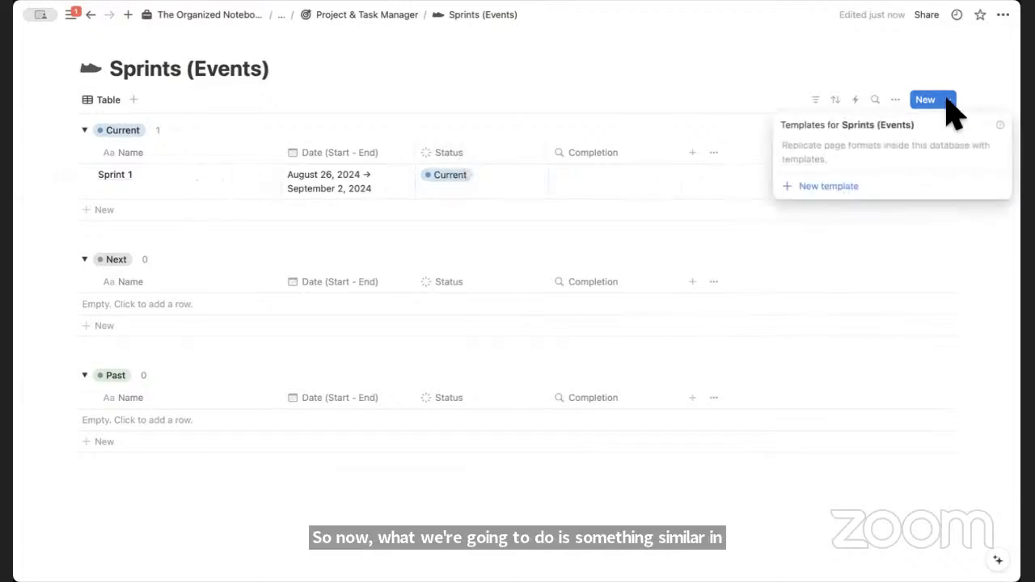
left_click(904, 189)
type("N")
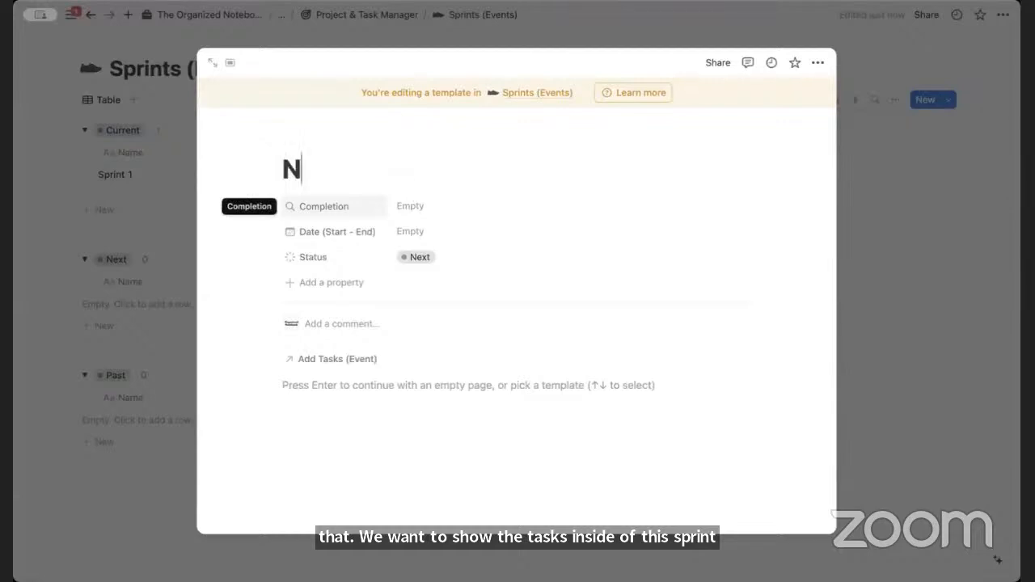
type("ew Sprint")
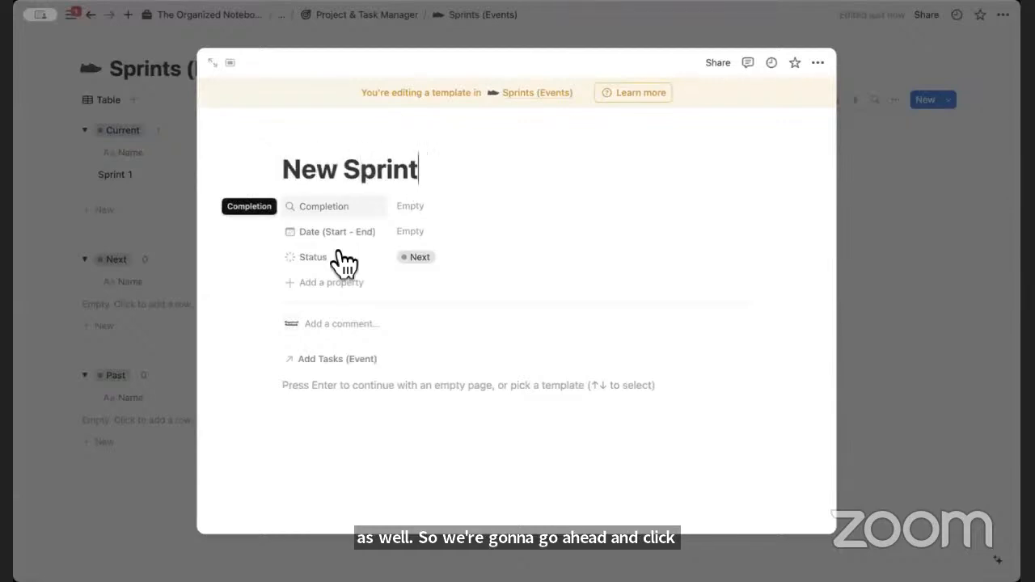
Add a Heading 3 reading Planning to the template body, with a divider beneath it
left_click(329, 385)
type("/")
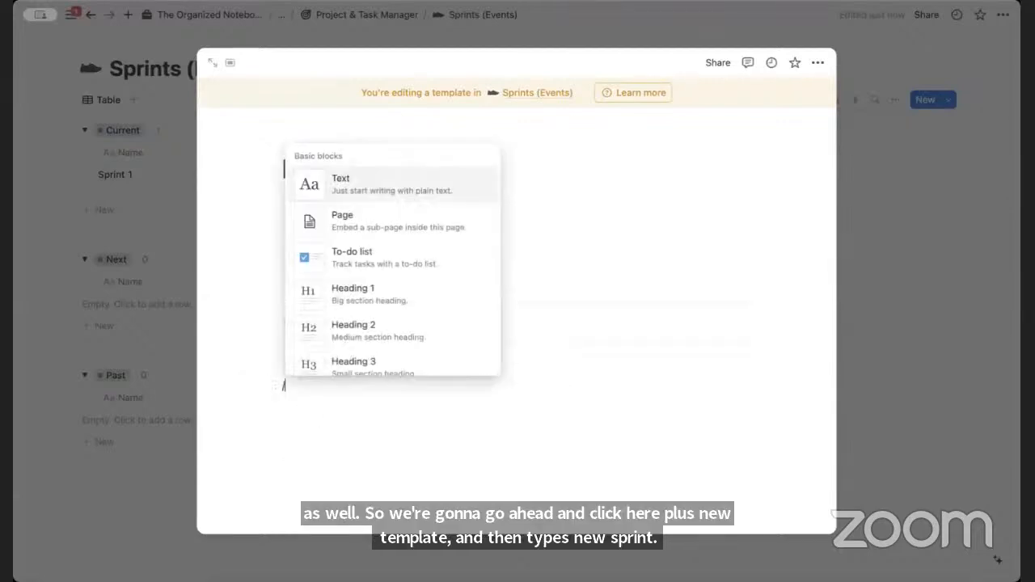
type("heading")
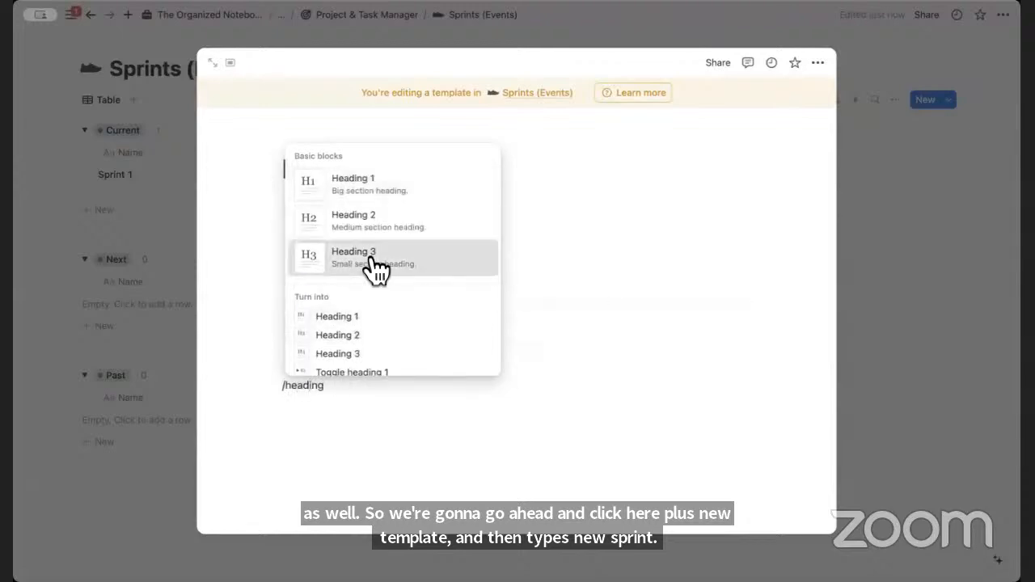
left_click(370, 259)
type("Planning")
key("Return")
type("/divide")
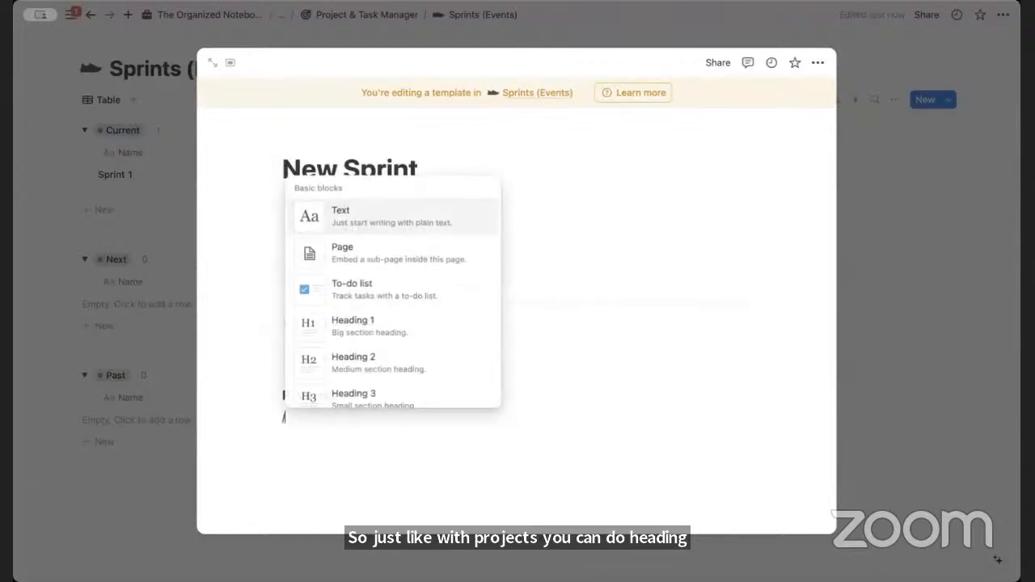
key("Return")
Add four empty bullet points below the Planning divider
type("-")
key("super+d")
key("super+d")
key("super+d")
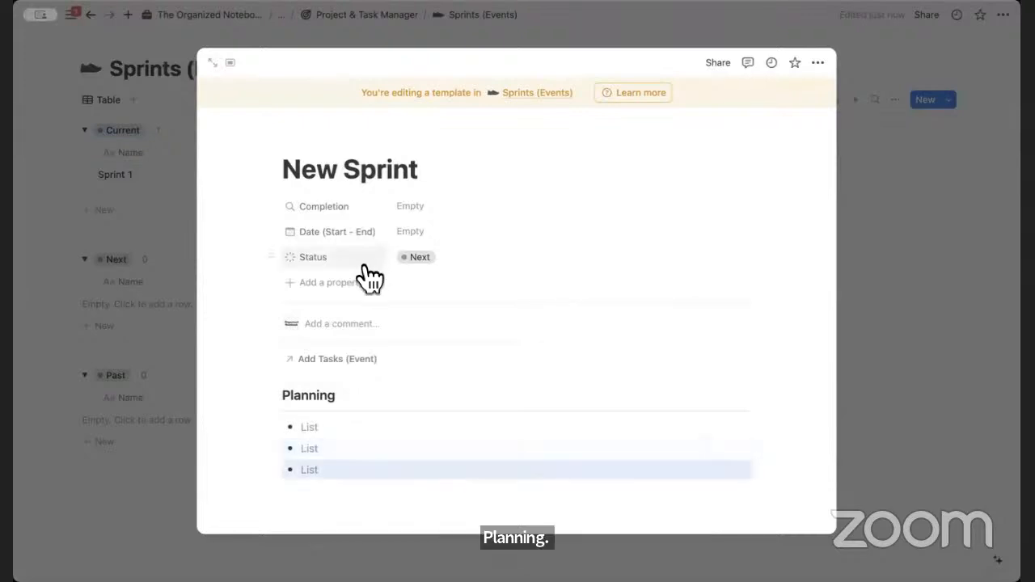
Open the template as a full page and add a Heading 3 reading Tasks with a divider below the bullets
left_click(212, 63)
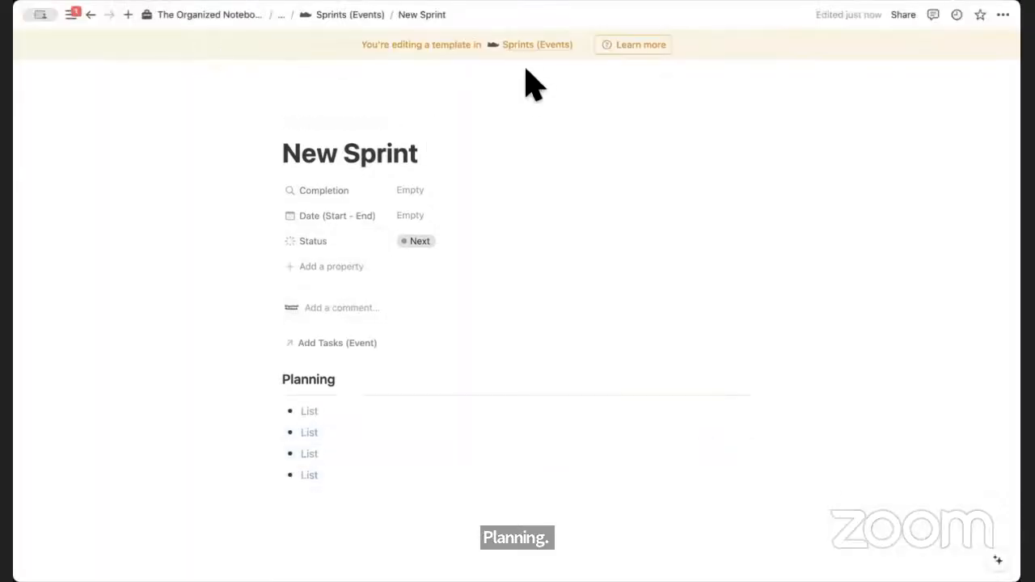
left_click(316, 501)
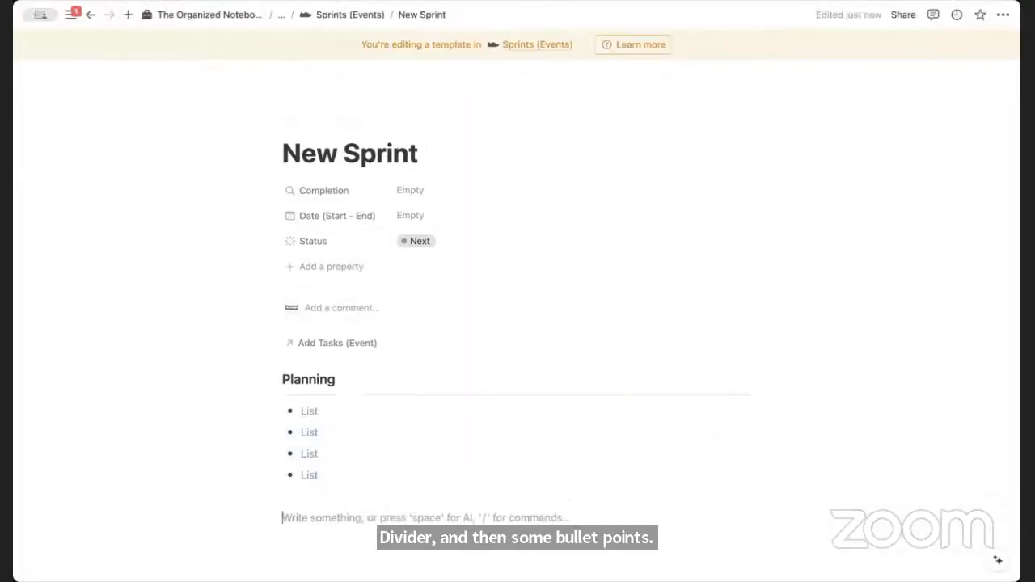
type("/heading")
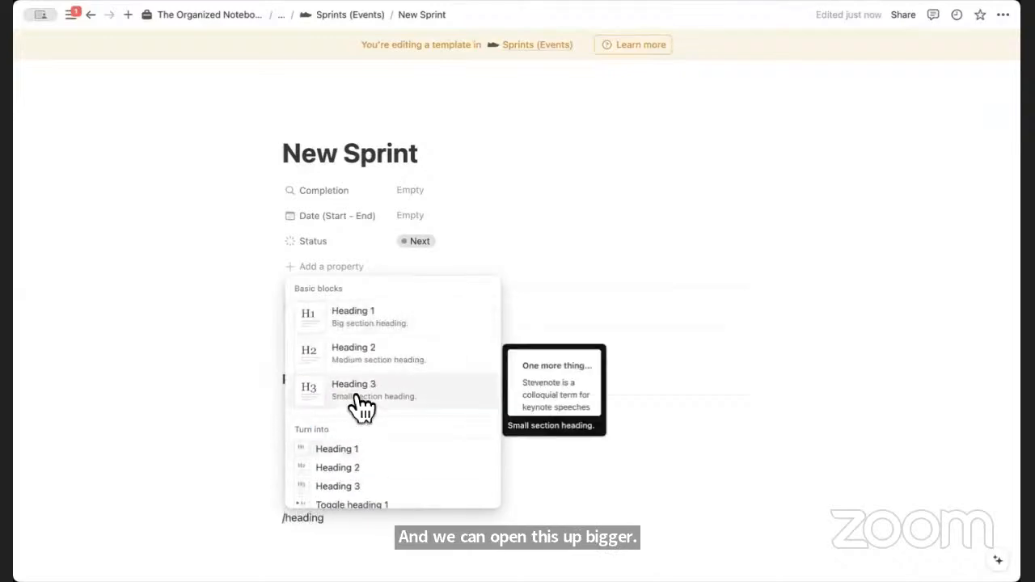
left_click(354, 393)
type("Tasks")
key("Return")
type("/divider")
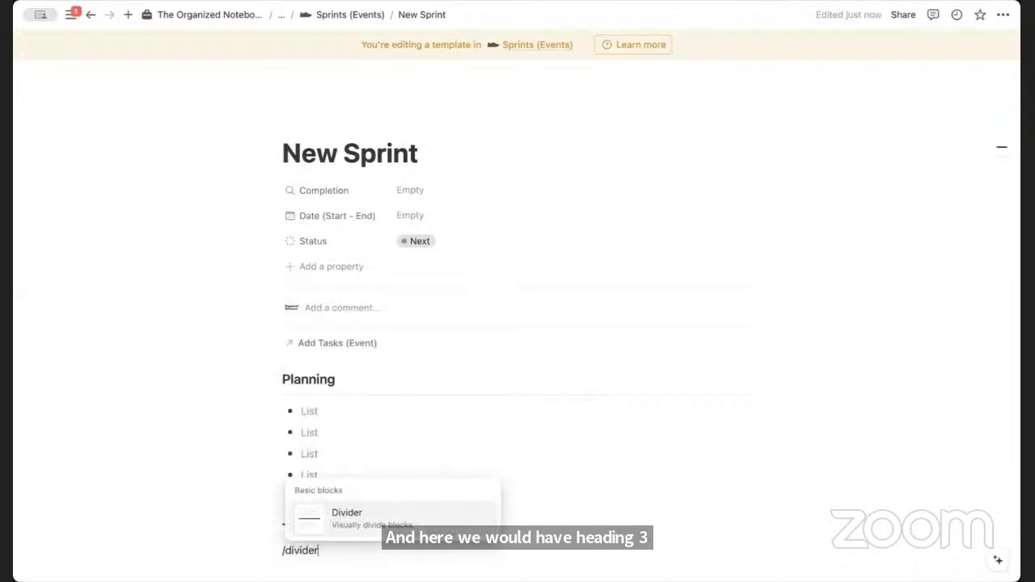
key("Return")
Insert a linked view of Tasks (Event) below the Tasks divider using its existing Board view, with the database title hidden
type("/linked")
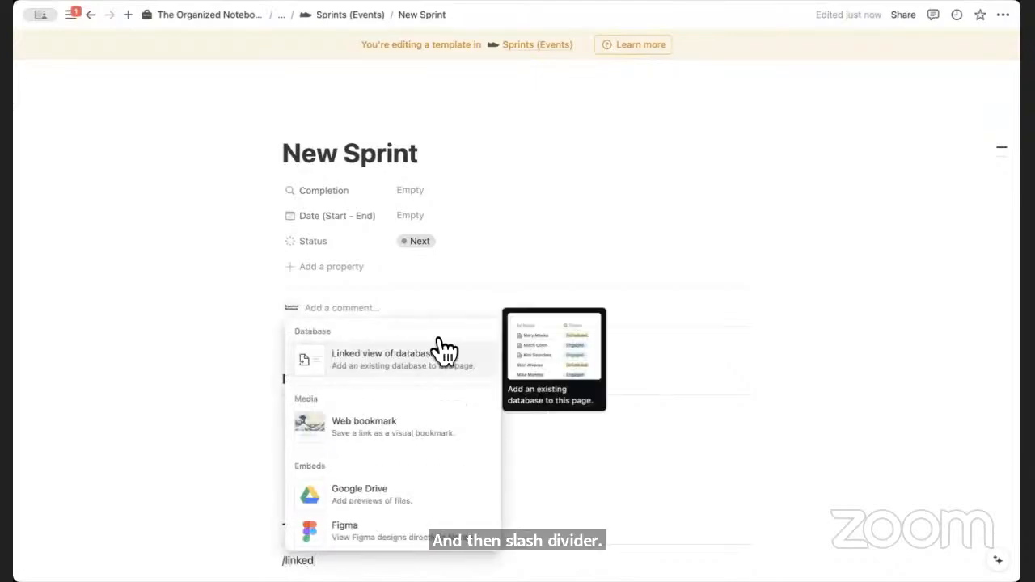
left_click(443, 349)
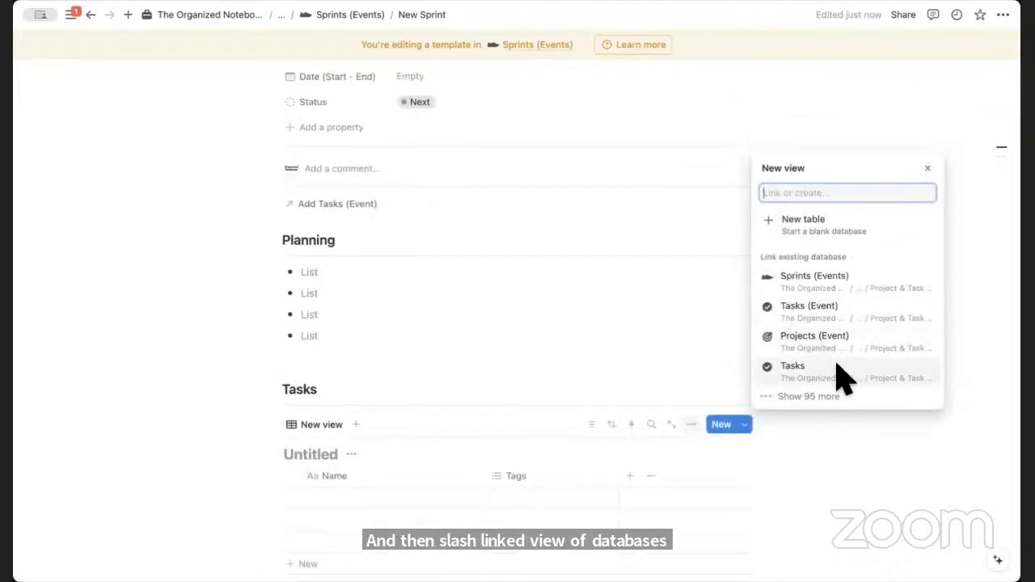
left_click(838, 312)
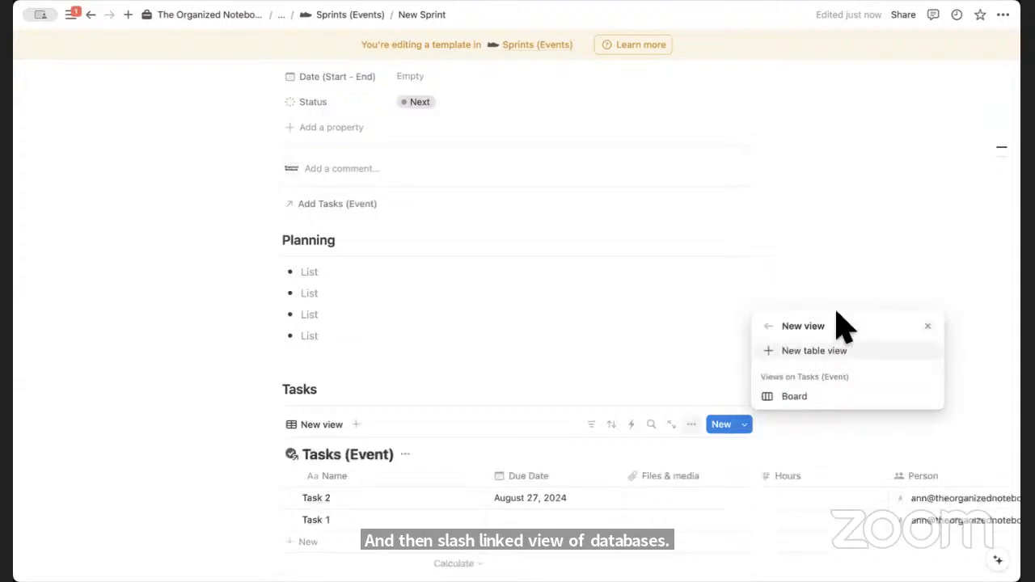
left_click(839, 398)
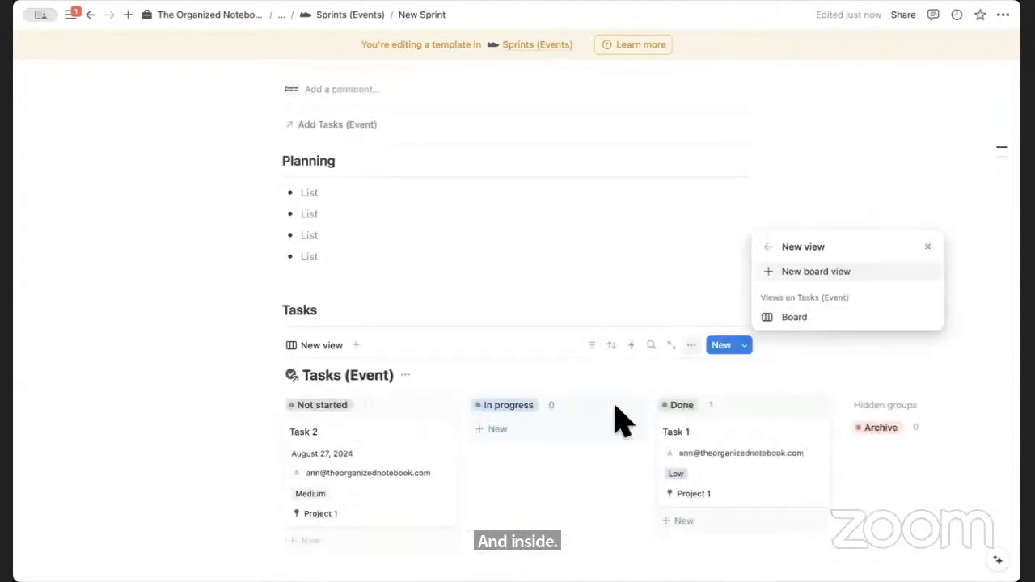
left_click(405, 375)
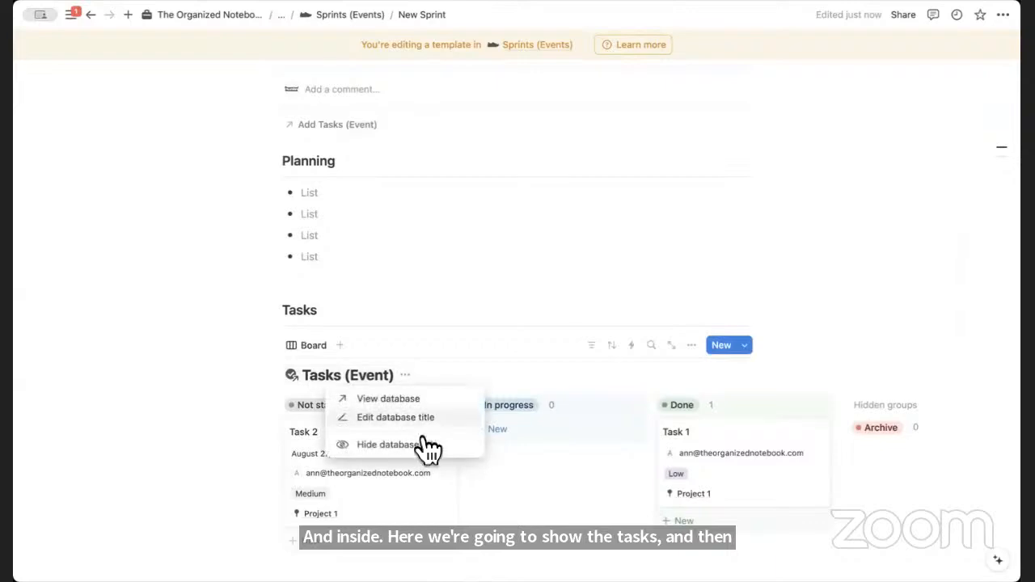
left_click(397, 445)
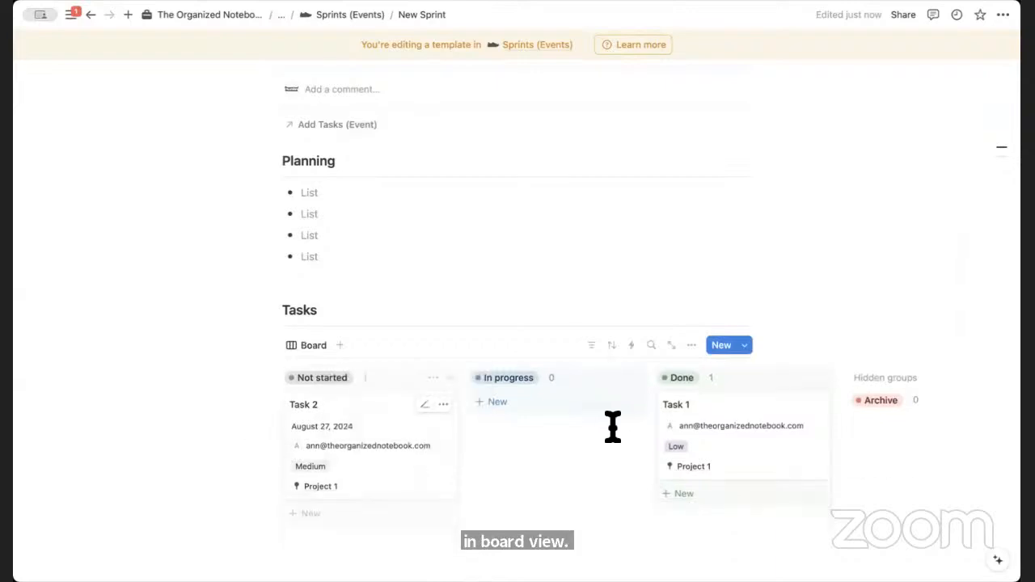
Filter the linked board to Sprints (Events) containing New Sprint and save the filter for everyone
left_click(592, 346)
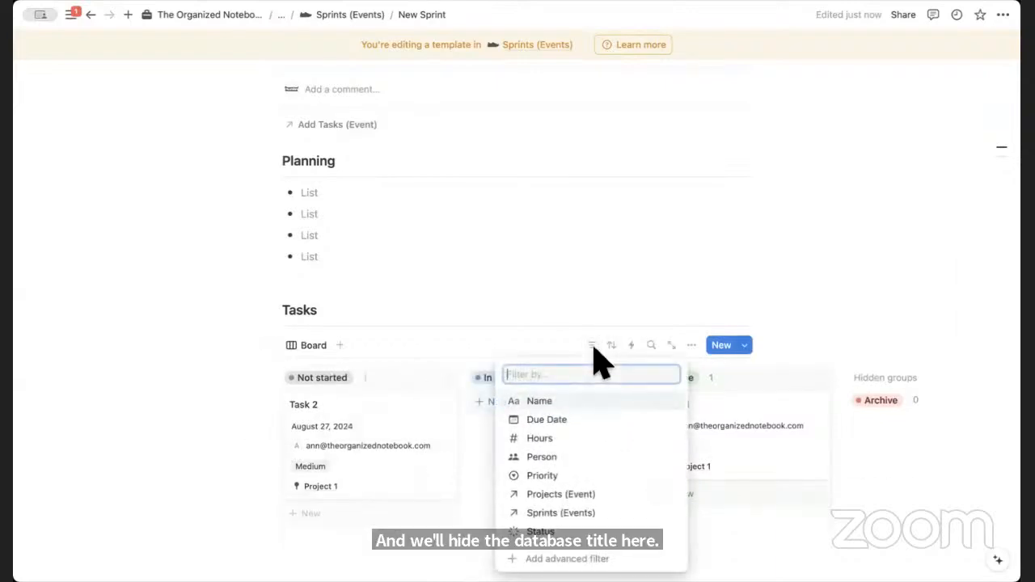
left_click(590, 513)
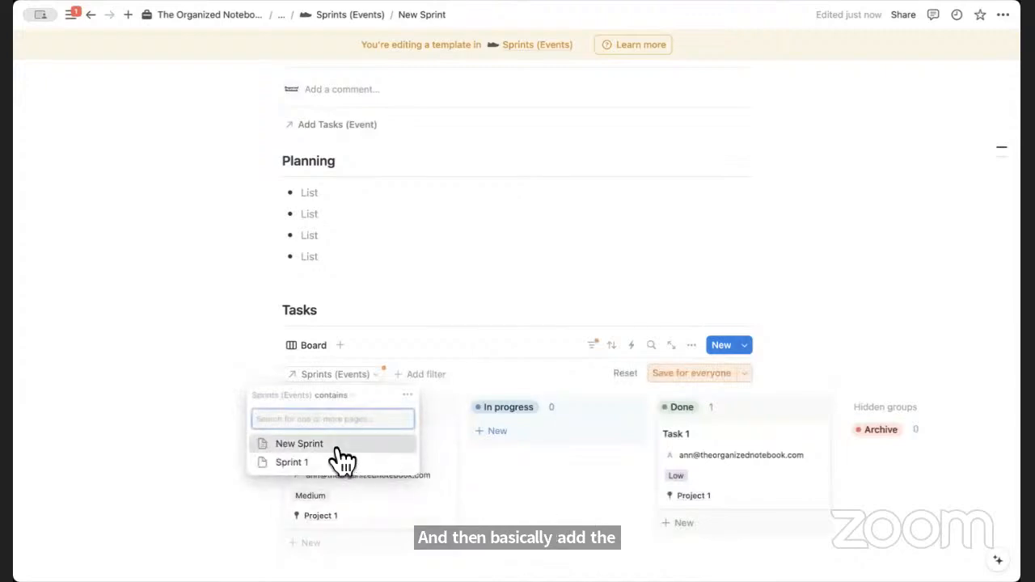
left_click(338, 446)
left_click(702, 373)
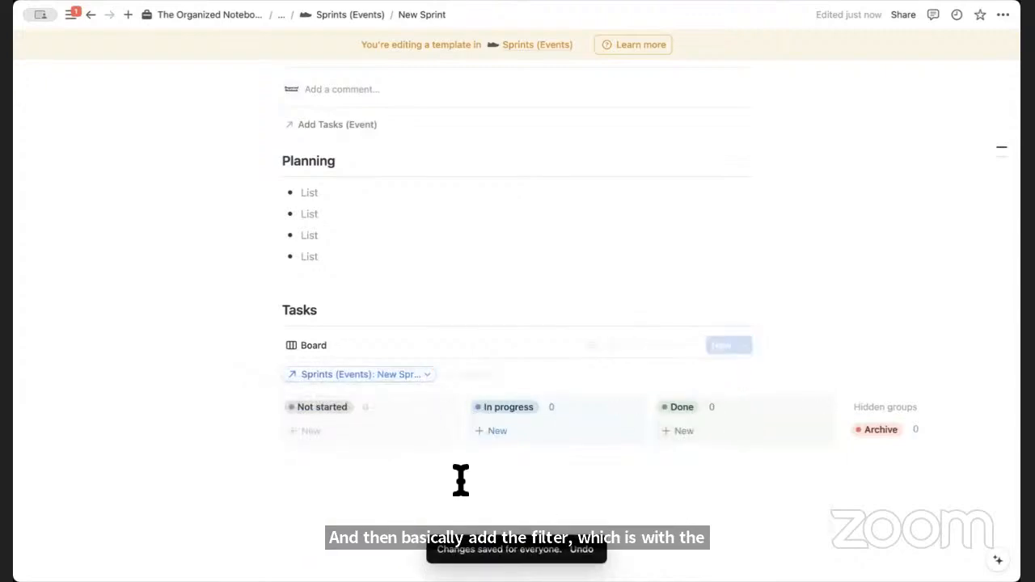
Add a Heading 3 reading Review below the task board, with a divider beneath it
left_click(393, 483)
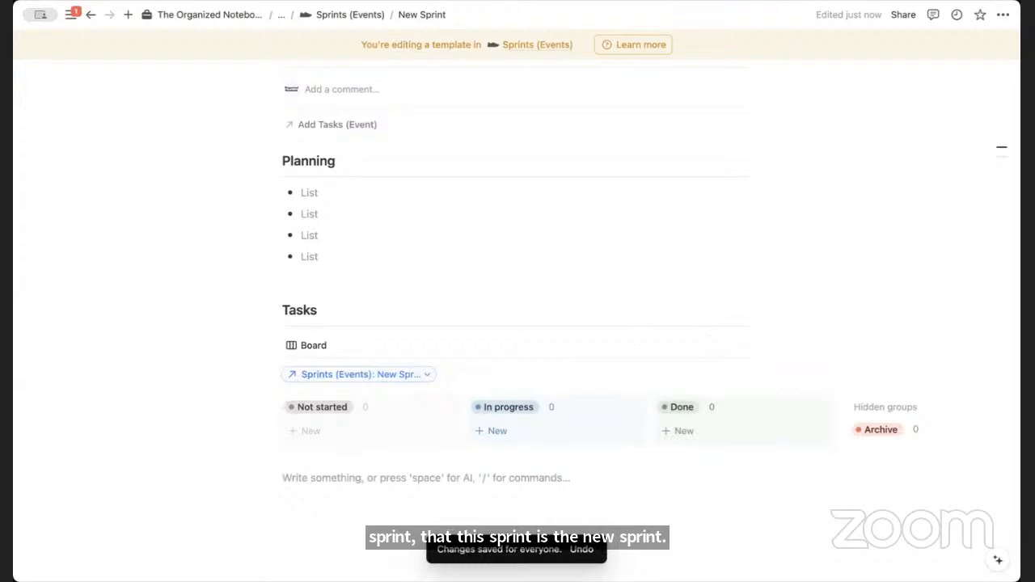
type("/heading")
left_click(413, 360)
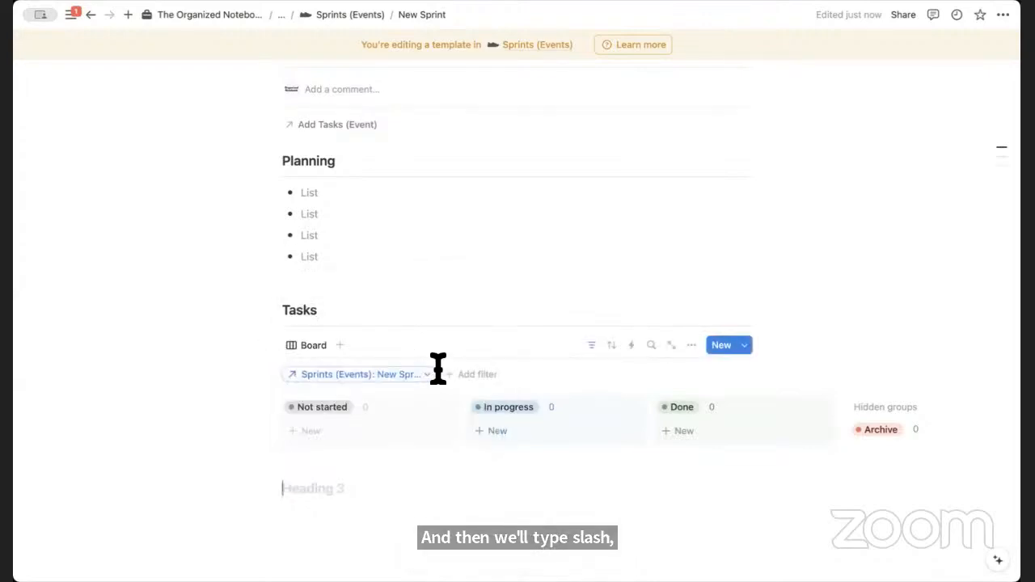
key("Return")
type("/div")
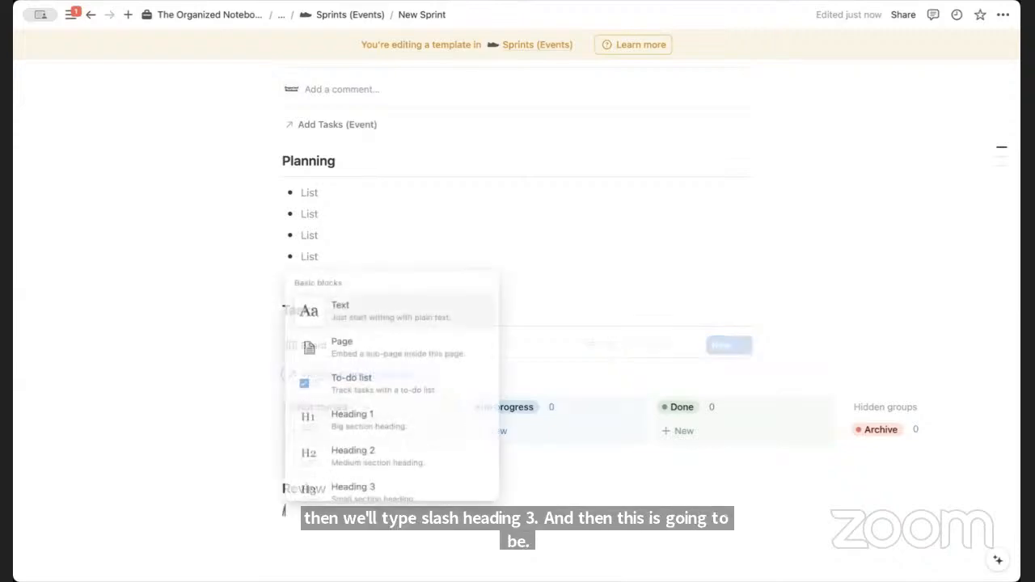
key("Return")
Add four empty bullet points below the Review divider
type("-")
key("Return")
key("Return")
key("Return")
scroll(489, 356, "up", 5)
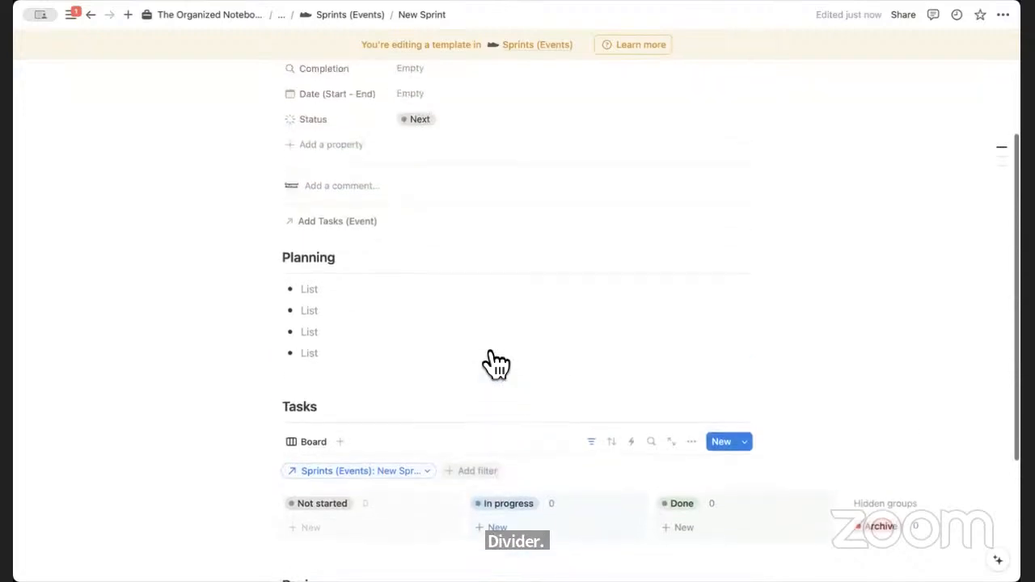
scroll(489, 349, "up", 1)
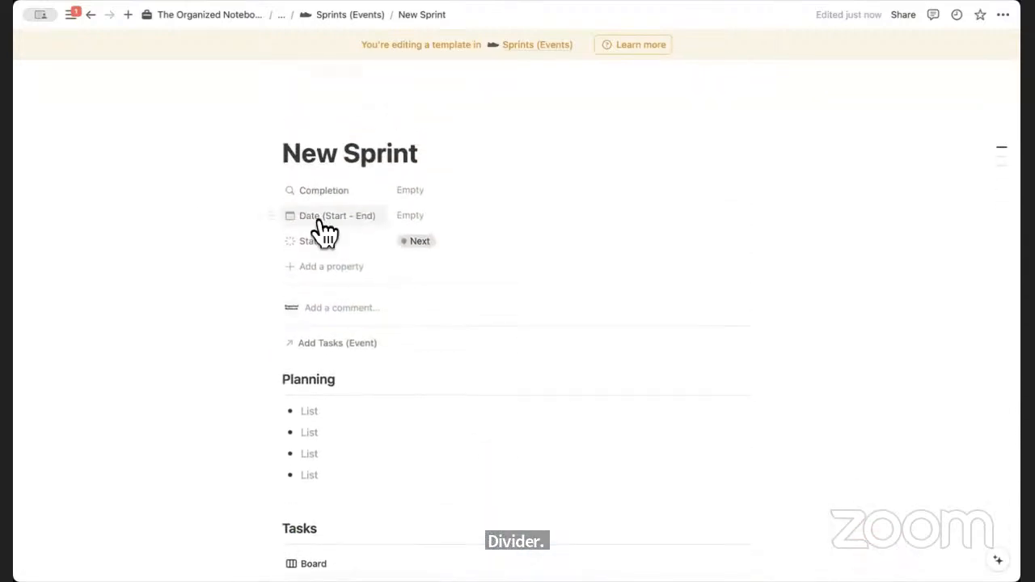
Return to the Sprints (Events) database and set New Sprint as the default template for all its views
mouse_move(71, 14)
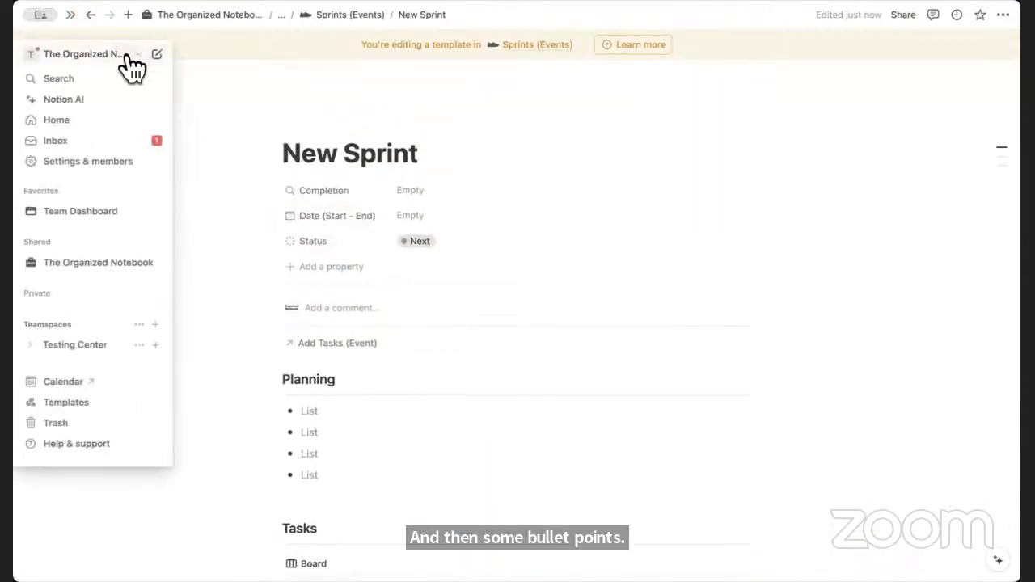
left_click(348, 15)
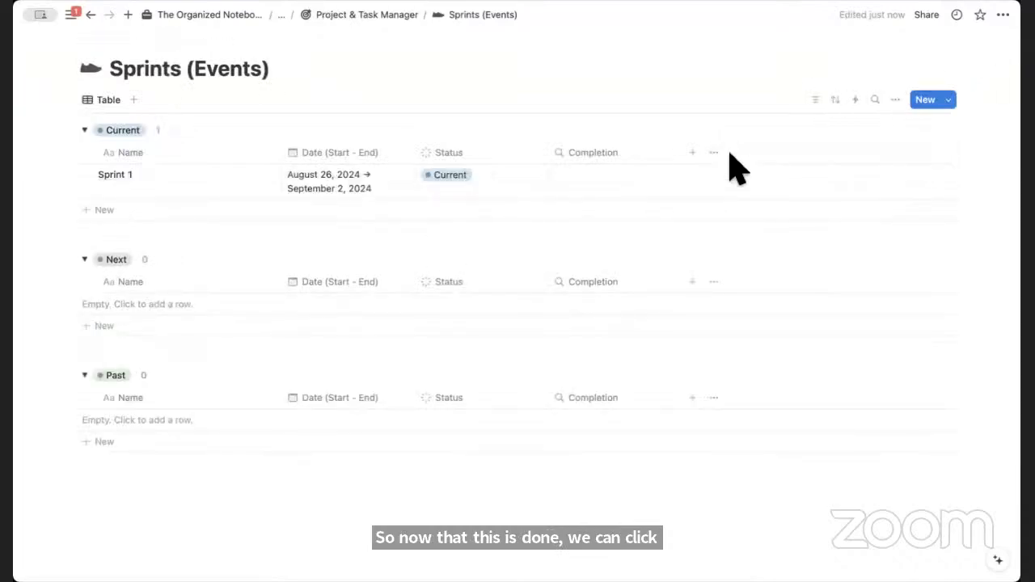
left_click(947, 99)
left_click(998, 148)
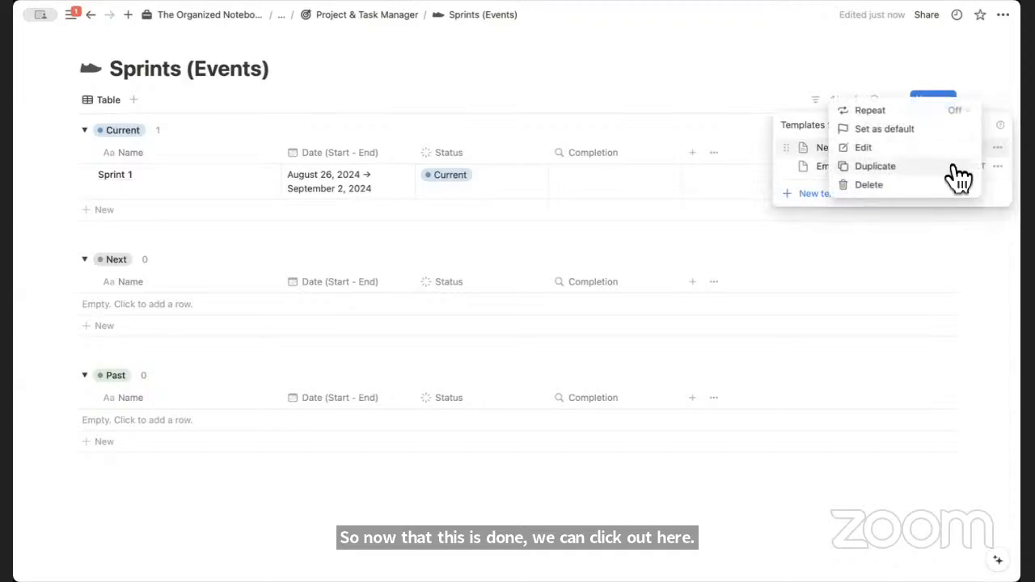
left_click(940, 131)
left_click(491, 293)
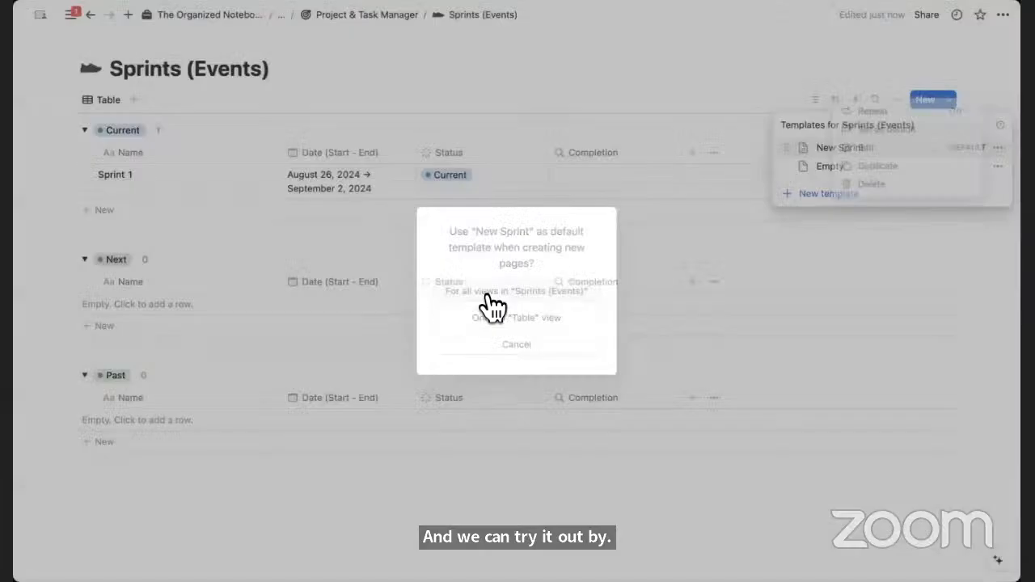
left_click(416, 131)
Open Sprint 1 and apply the New Sprint template to its page
left_click(259, 175)
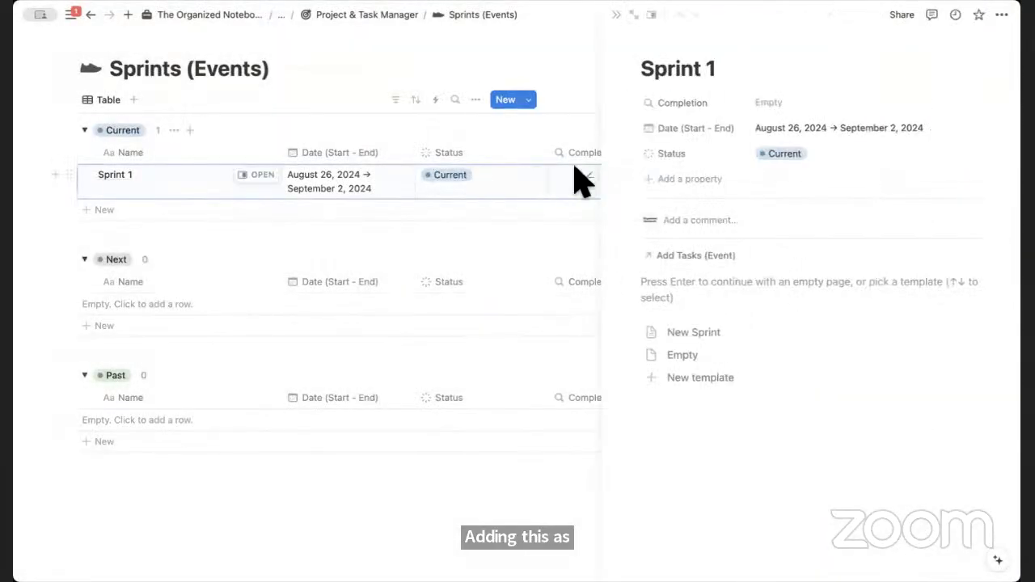
left_click(711, 332)
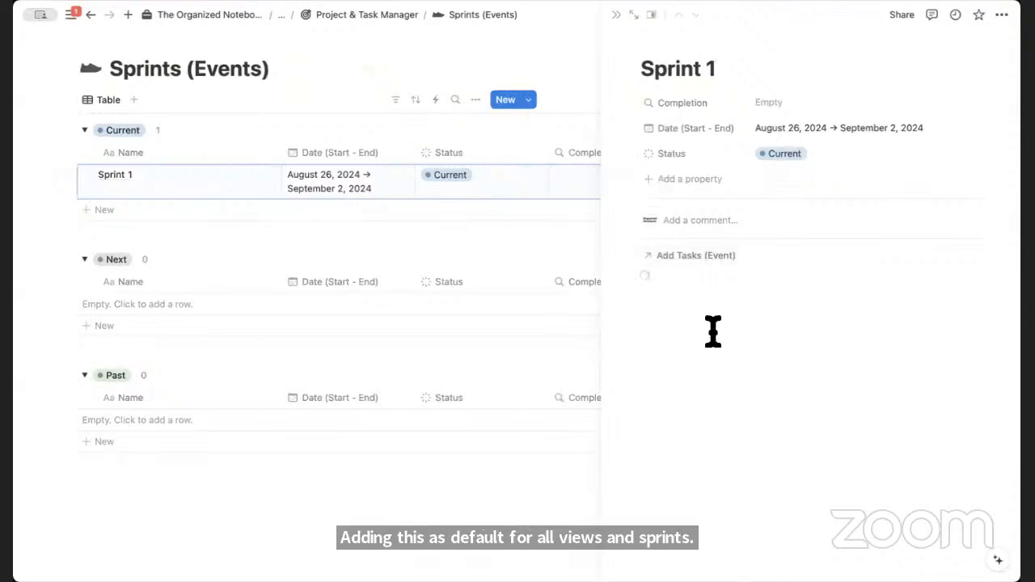
scroll(713, 331, "down", 3)
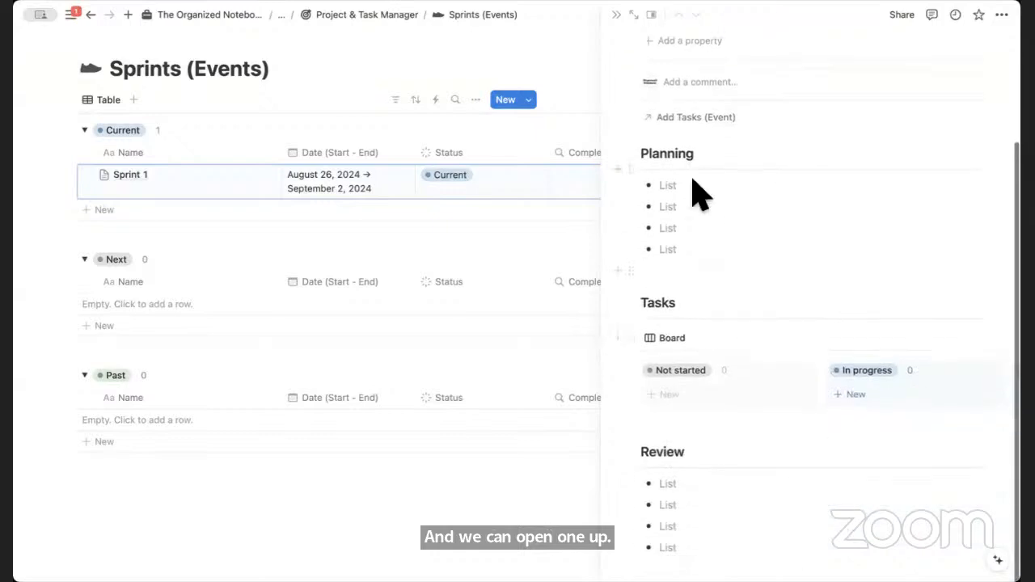
scroll(808, 388, "right", 5)
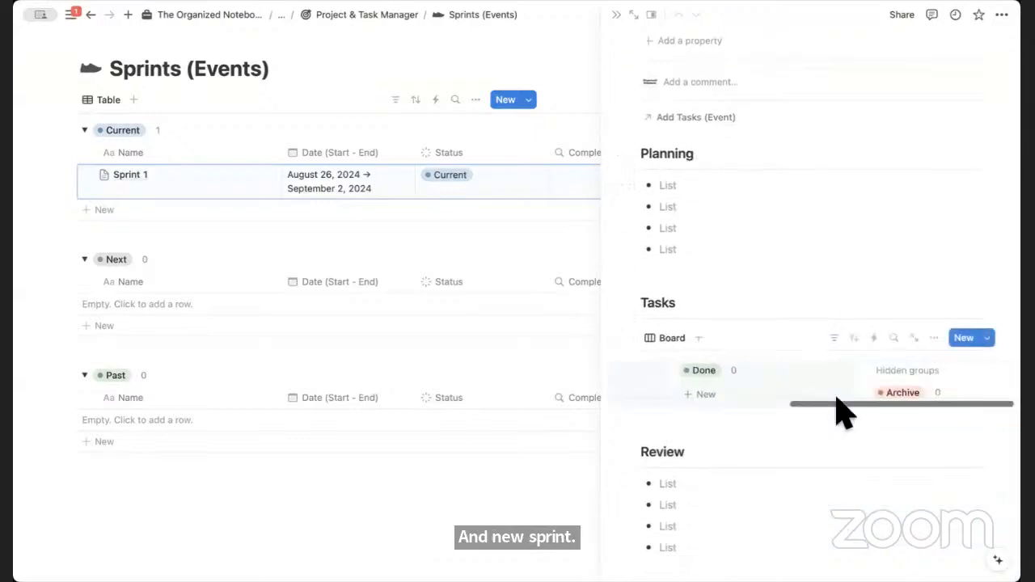
scroll(839, 411, "left", 5)
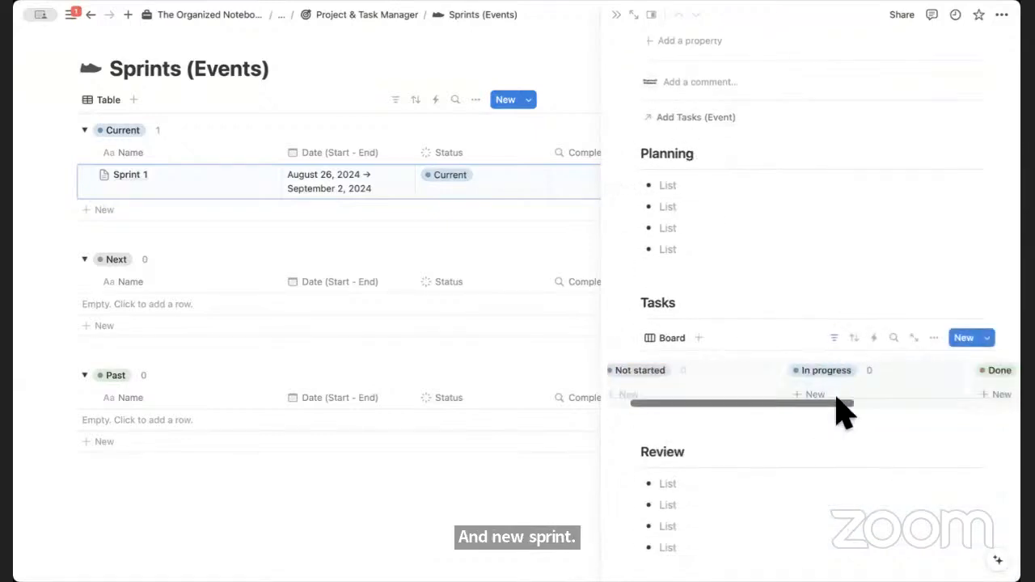
Add two tasks named New Task to the Not started column of Sprint 1's task board
left_click(696, 395)
type("New Task")
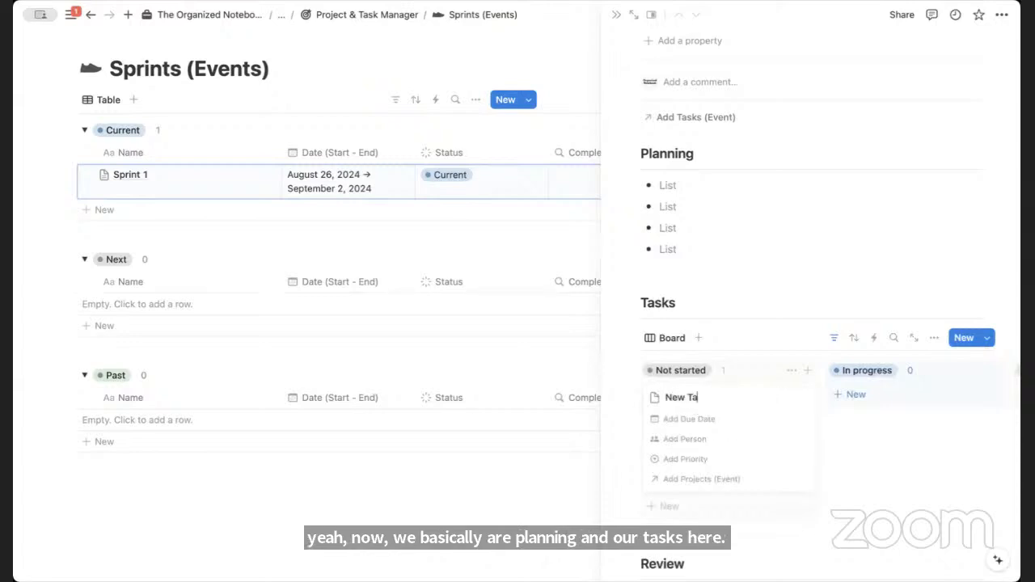
left_click(746, 346)
left_click(736, 424)
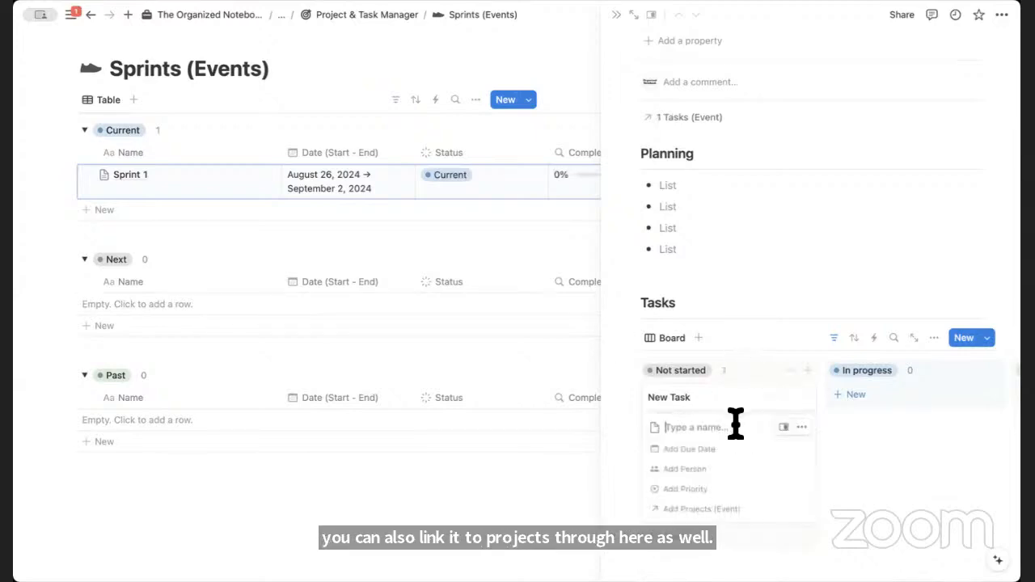
type("New Task")
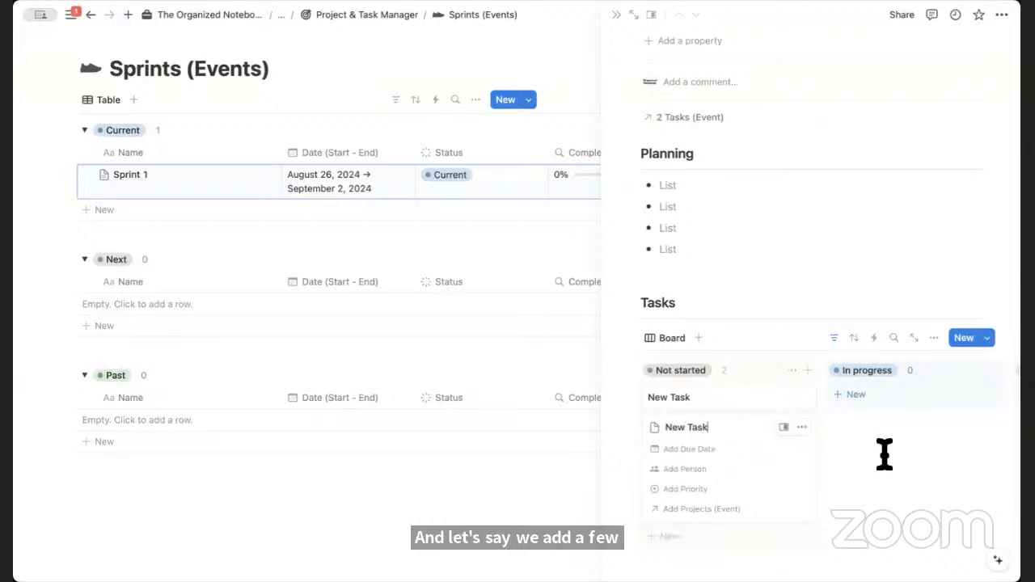
left_click(884, 455)
Move one New Task card from Not started to Done, then close the Sprint 1 page
left_click_drag(732, 432, 906, 413)
scroll(906, 413, "right", 5)
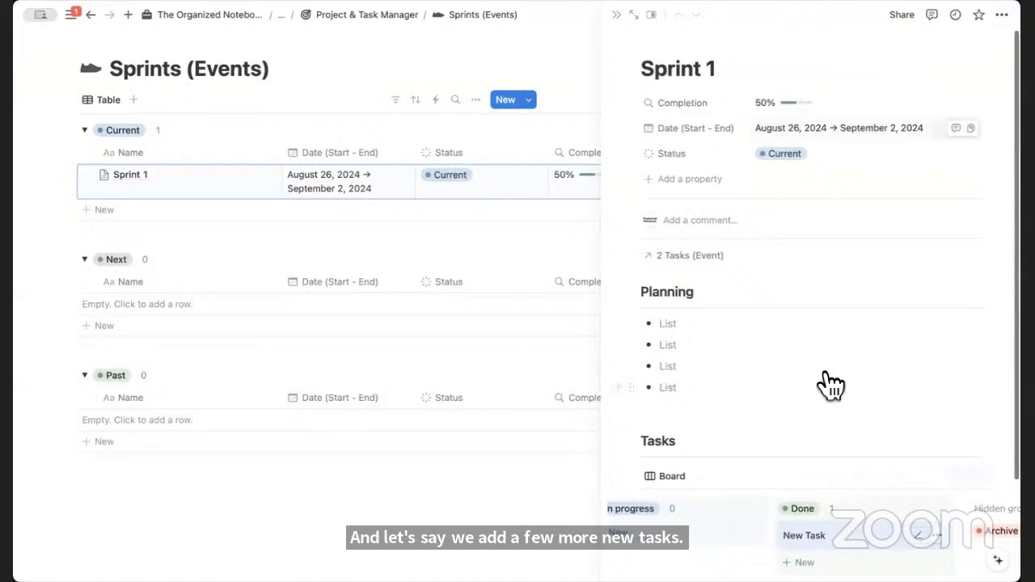
left_click(629, 32)
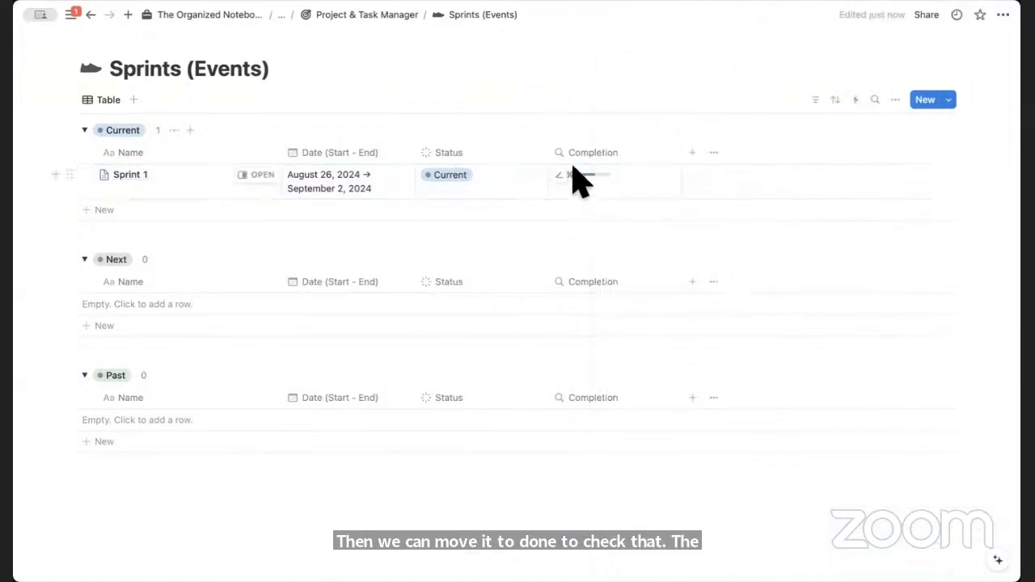
Reopen Sprint 1 to examine its Planning, Tasks and Review sections, then close the page
left_click(262, 175)
scroll(693, 273, "down", 4)
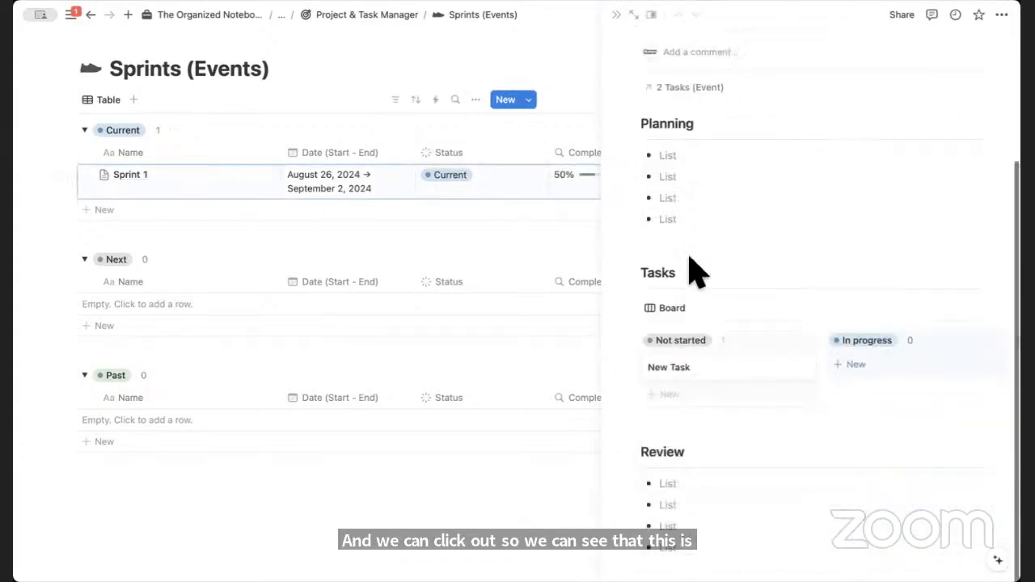
scroll(723, 238, "up", 1)
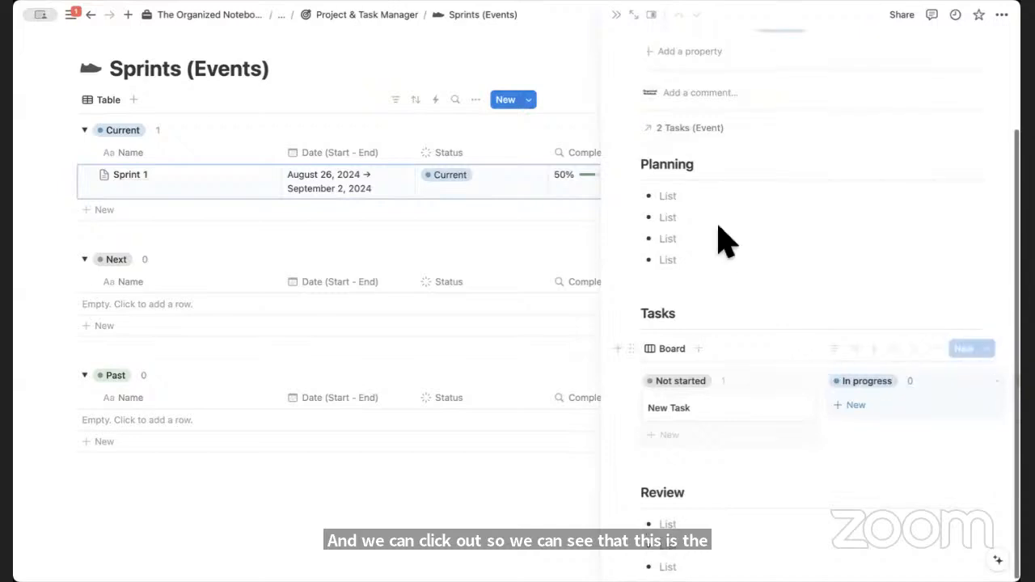
scroll(744, 273, "down", 2)
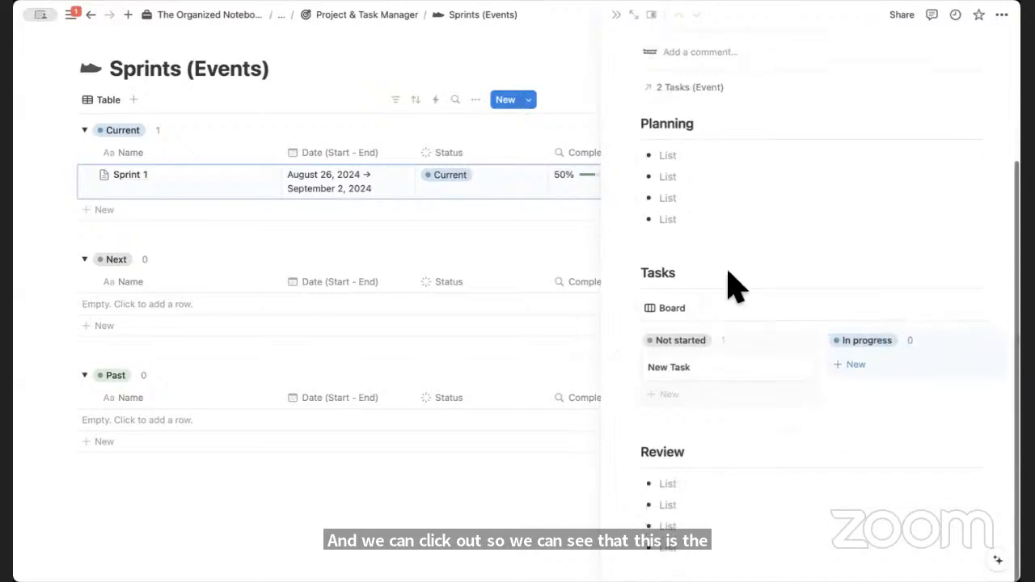
left_click(615, 16)
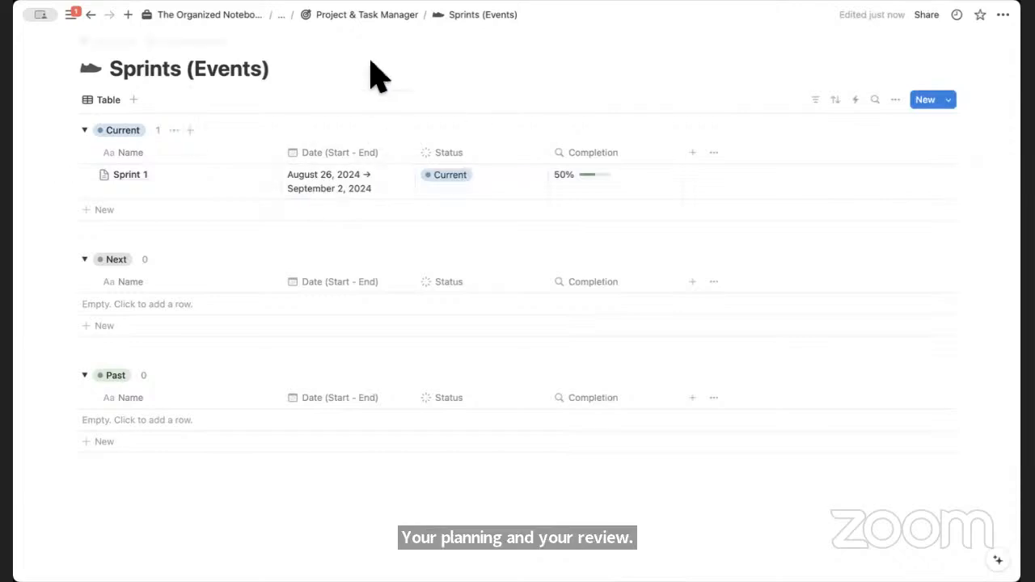
On the Project & Task Manager page, insert a linked Gallery view of Projects (Event) under the Projects heading and hide its database title
left_click(356, 22)
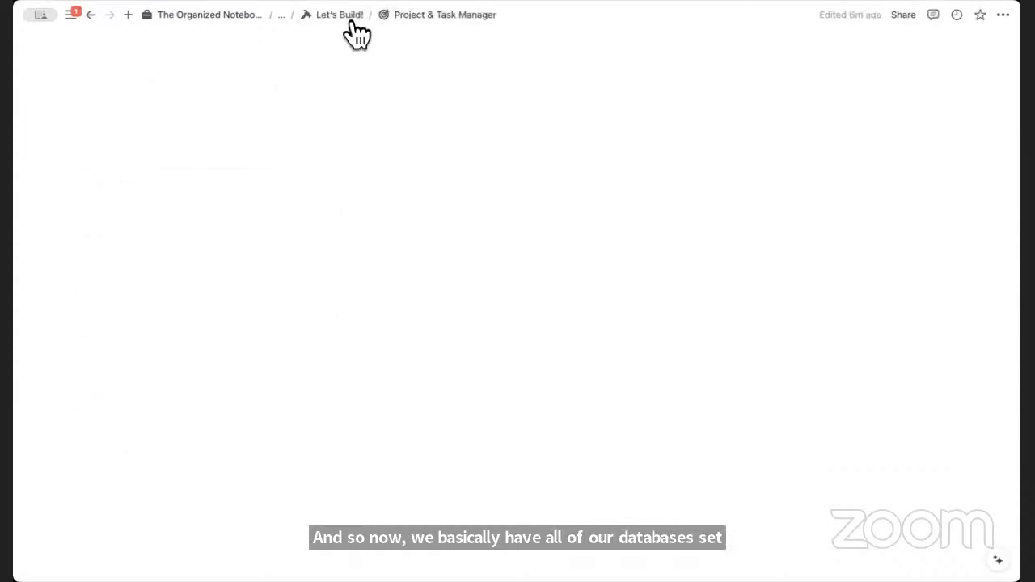
left_click(418, 267)
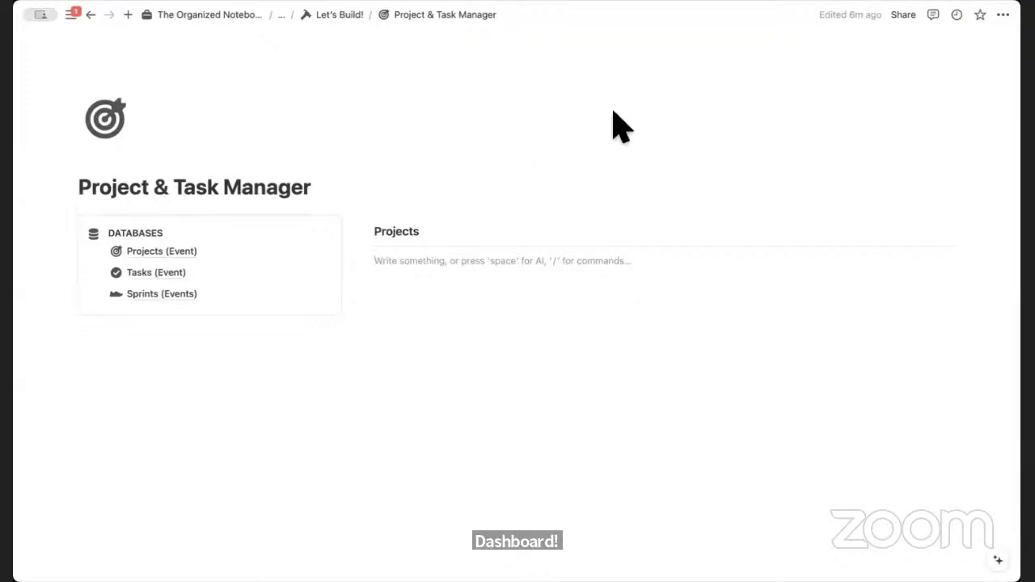
type("/linked")
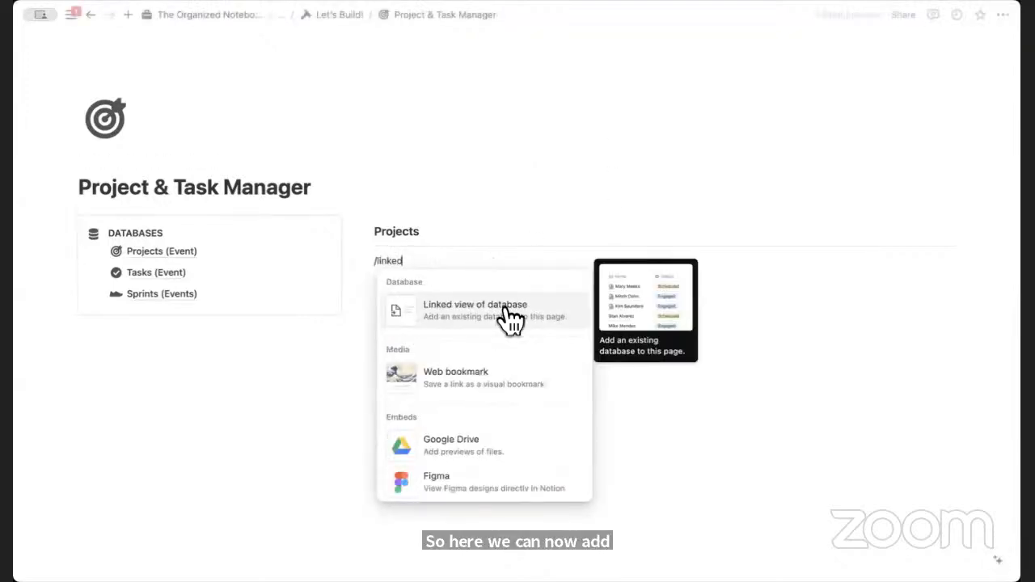
left_click(506, 315)
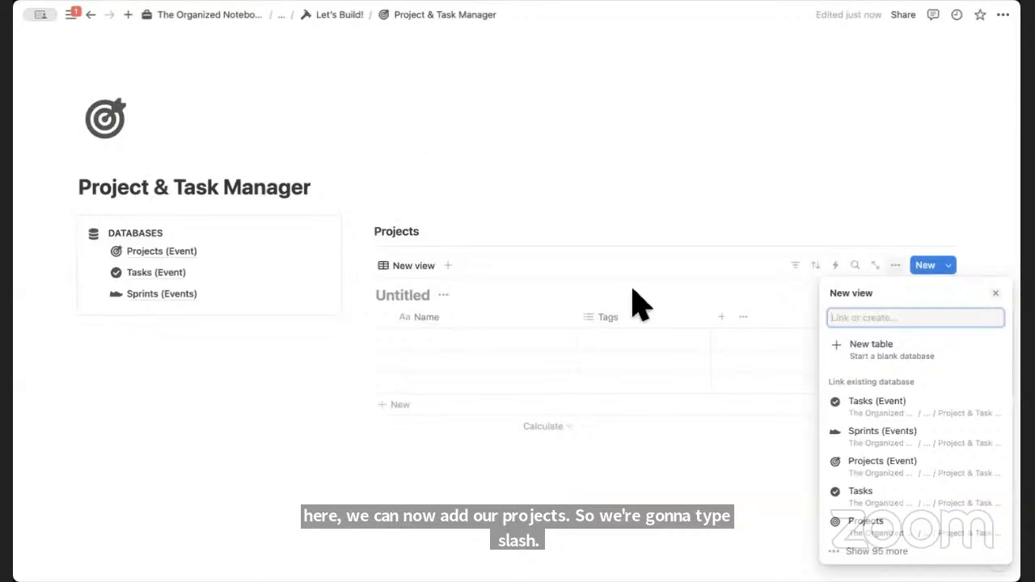
left_click(882, 473)
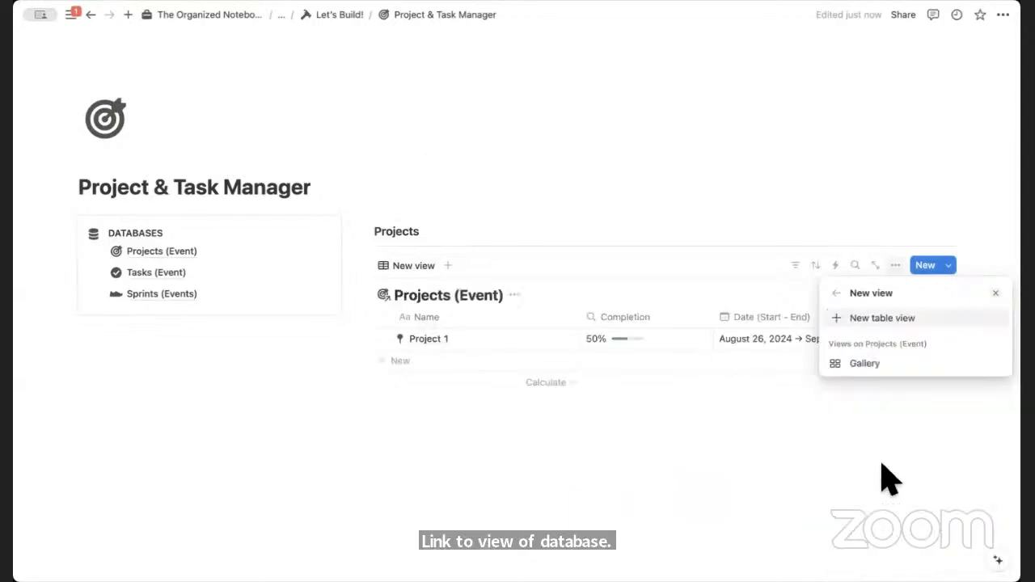
left_click(887, 368)
left_click(671, 232)
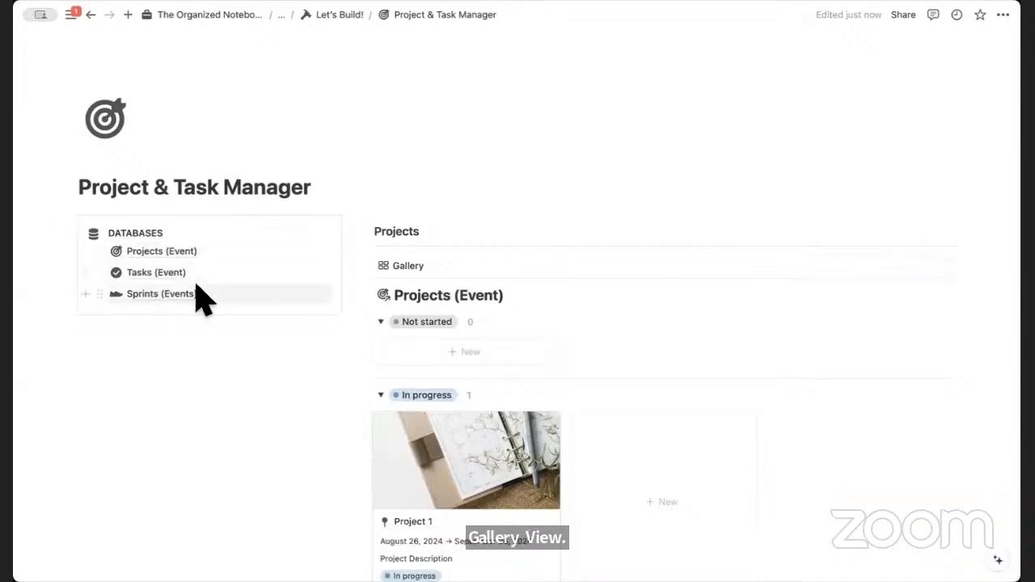
left_click(515, 296)
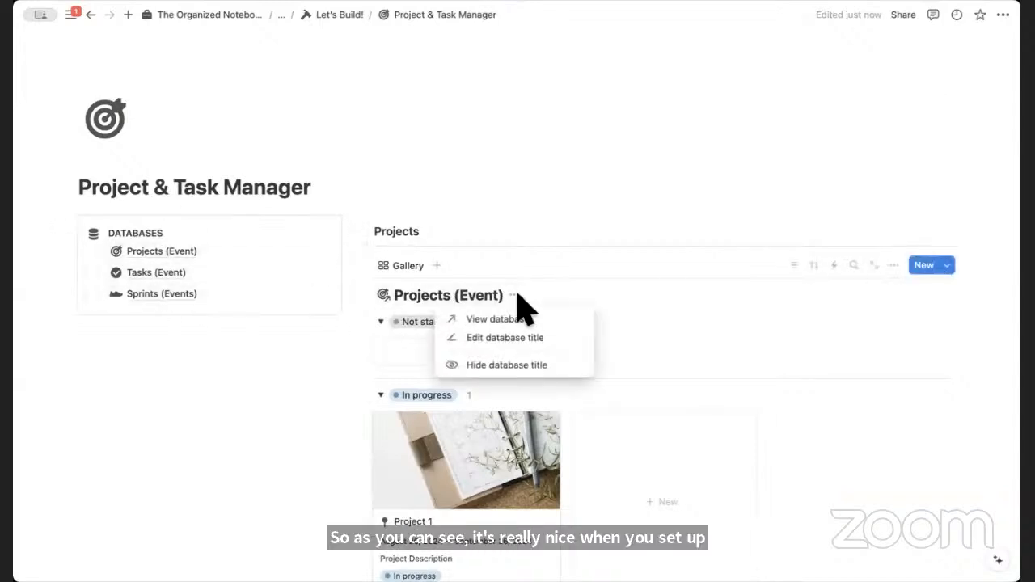
left_click(544, 368)
Add a Heading 3 reading Tasks with a divider beneath it, below the Projects gallery
scroll(518, 377, "down", 3)
left_click(298, 461)
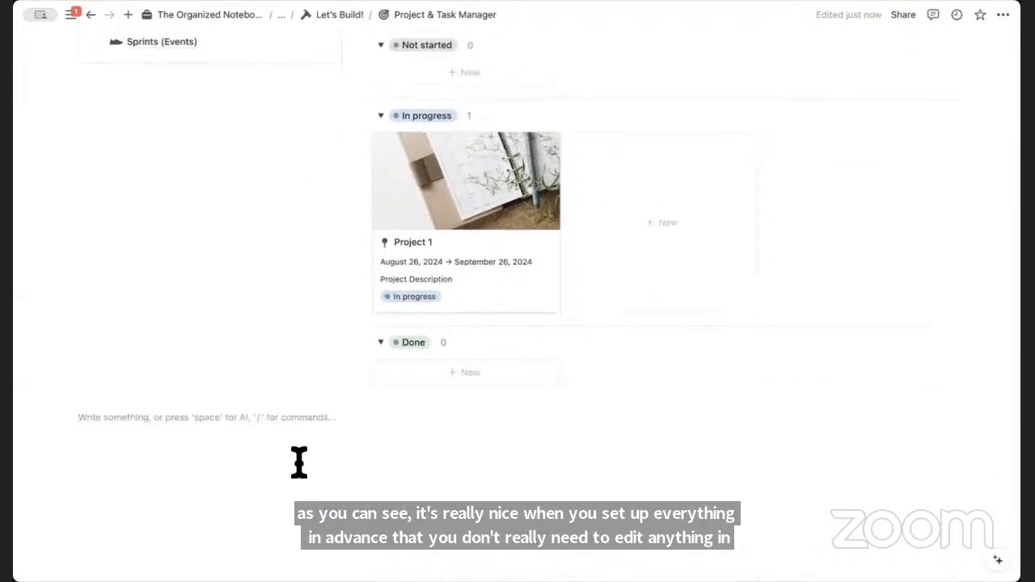
type("/heading")
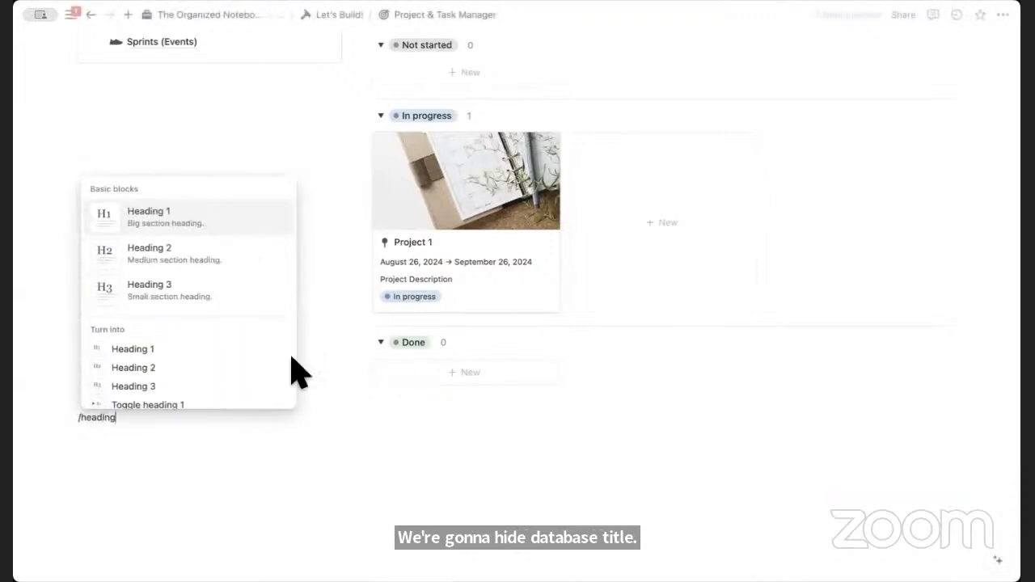
left_click(223, 288)
type("Tasks")
key("Return")
type("/div")
key("Return")
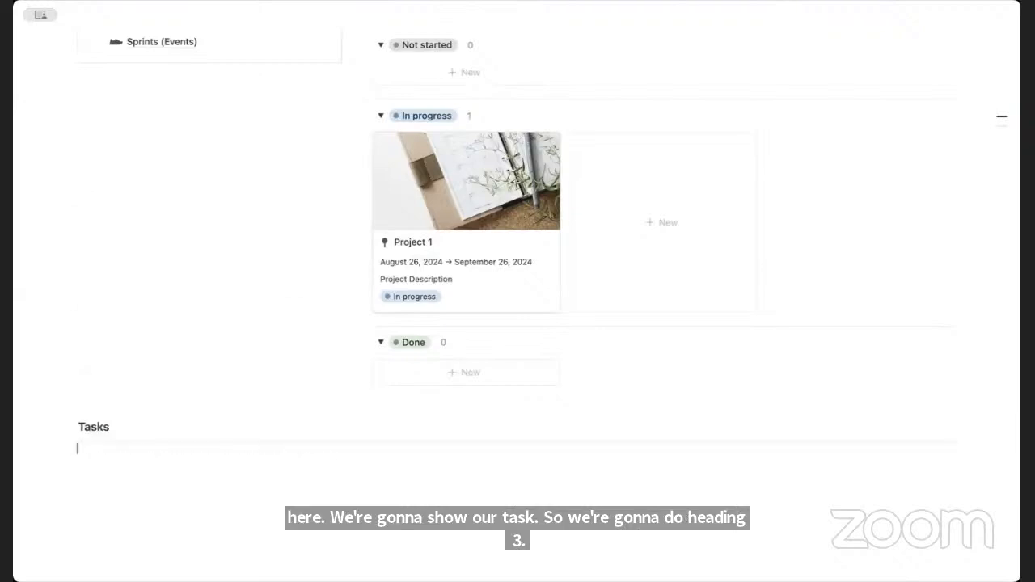
Insert a linked Board view of Tasks (Event) under the Tasks heading and hide its database title
type("/linked")
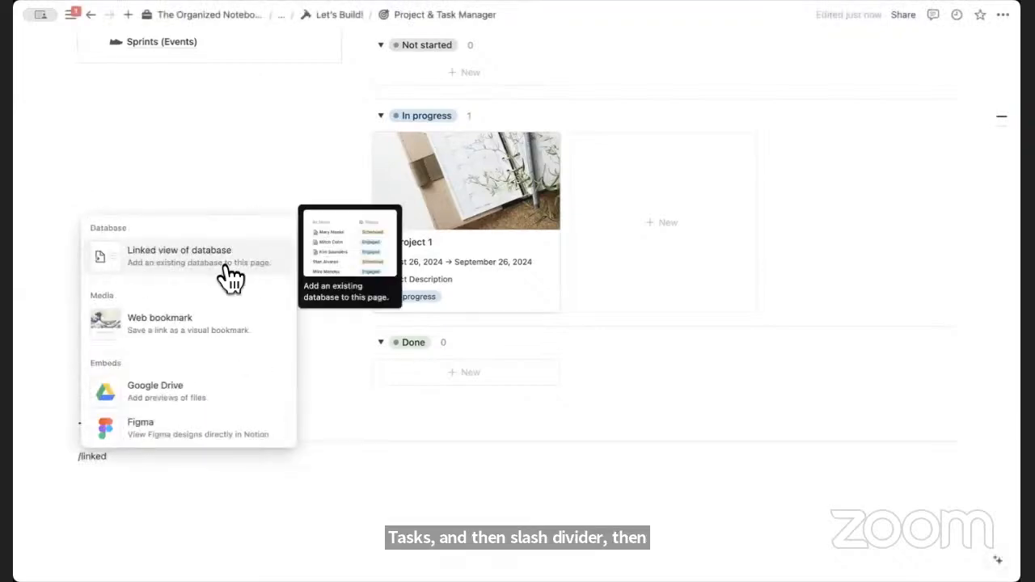
left_click(231, 275)
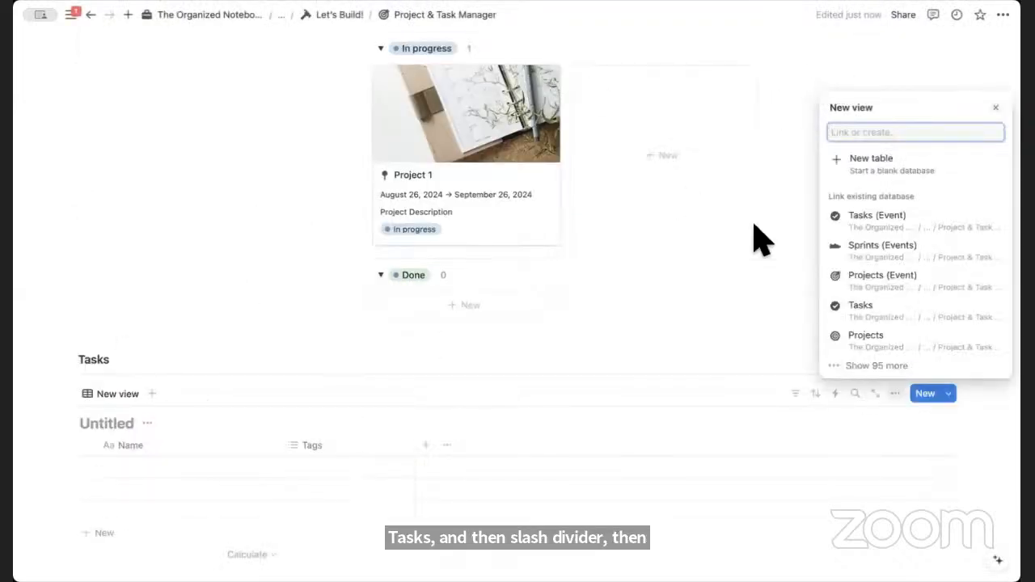
left_click(936, 233)
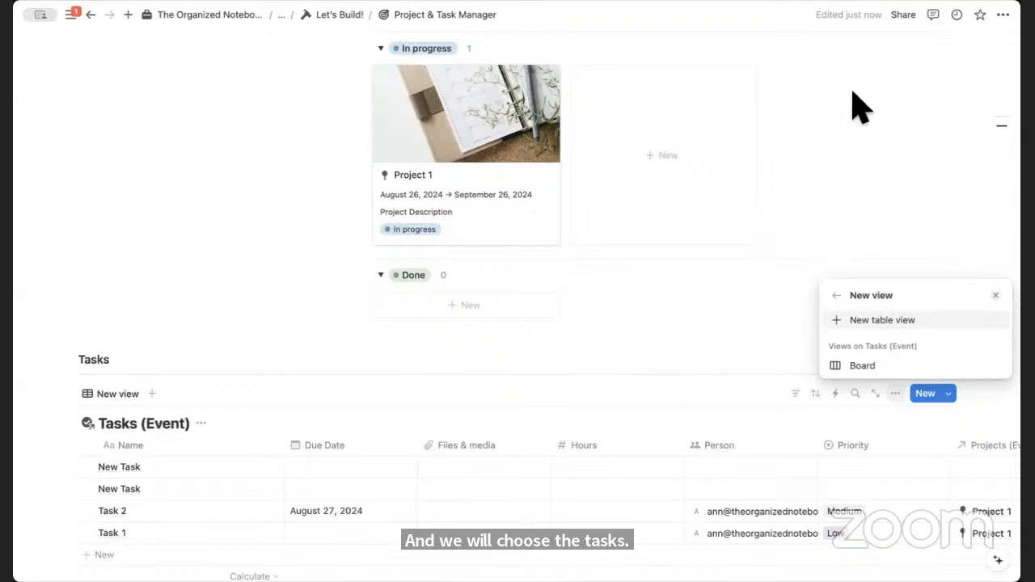
left_click(890, 368)
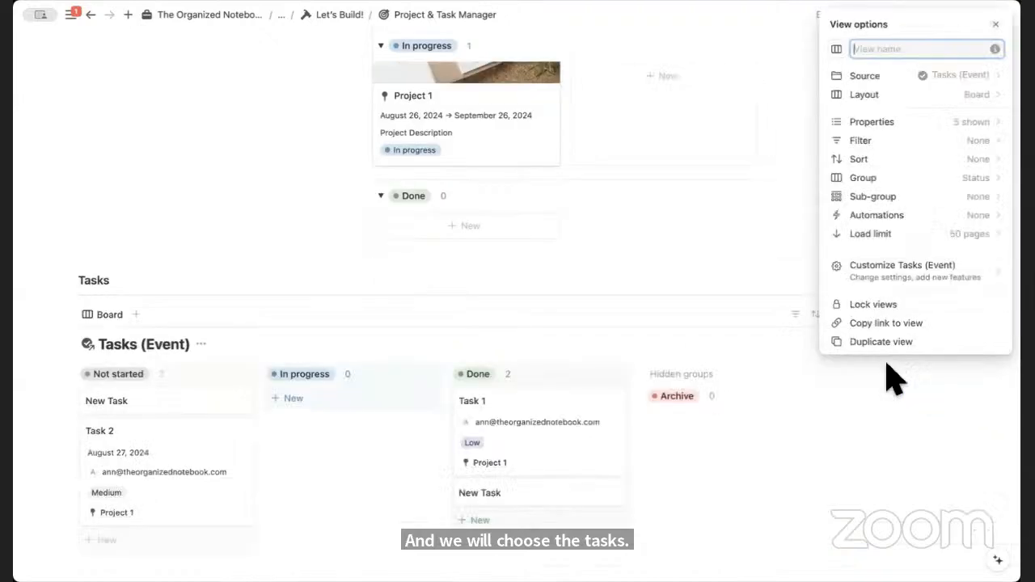
left_click(798, 409)
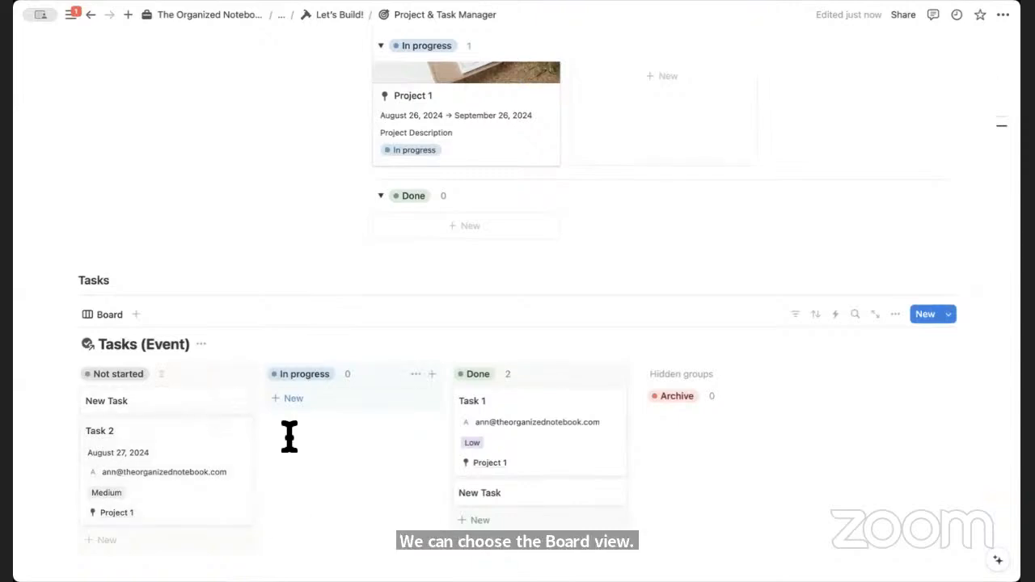
left_click(202, 344)
left_click(217, 420)
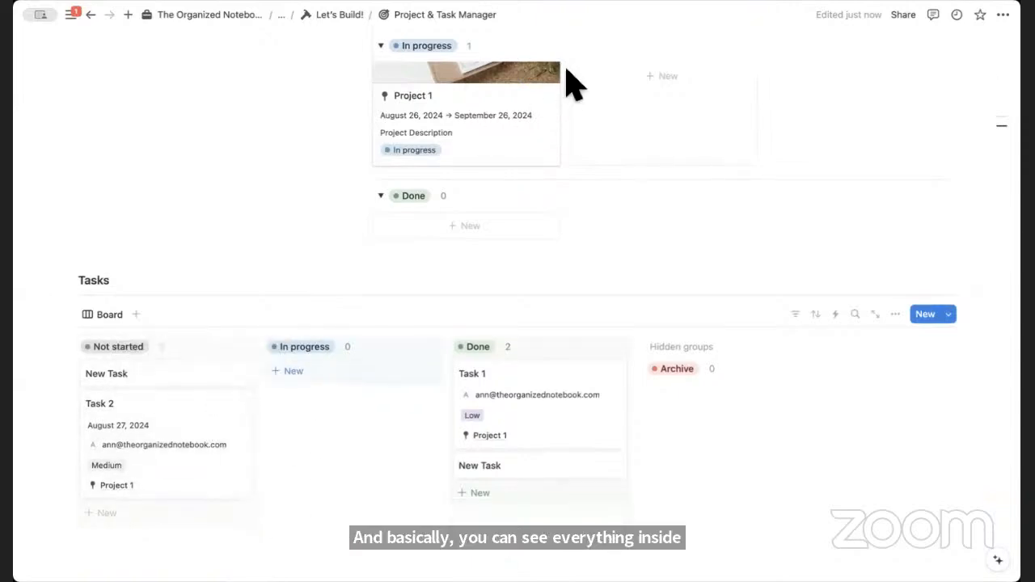
Duplicate the tasks Board view, name the copy By Sprint, and sub-group it by Sprints (Events)
left_click(109, 319)
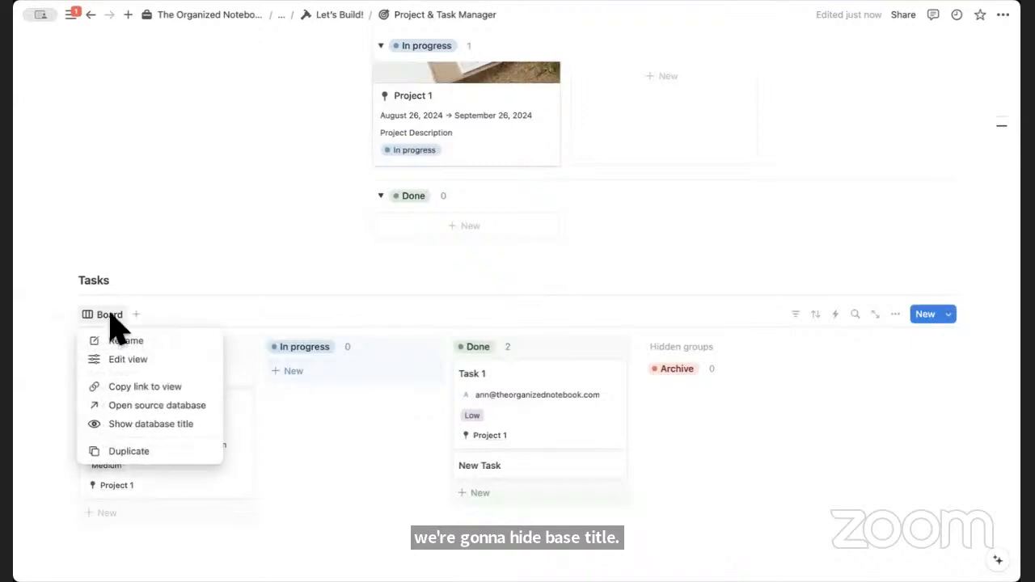
left_click(136, 452)
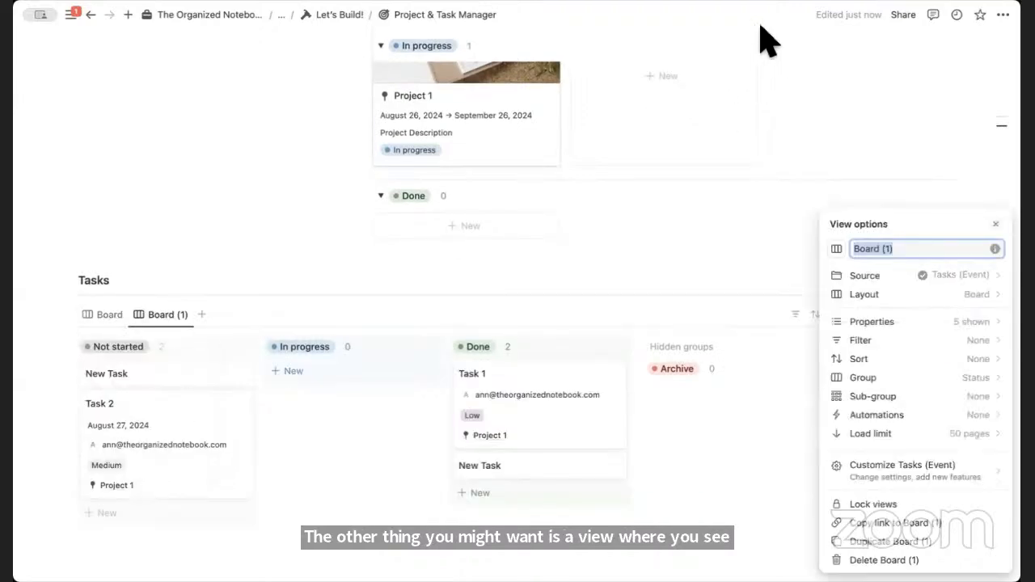
type("By Sprint")
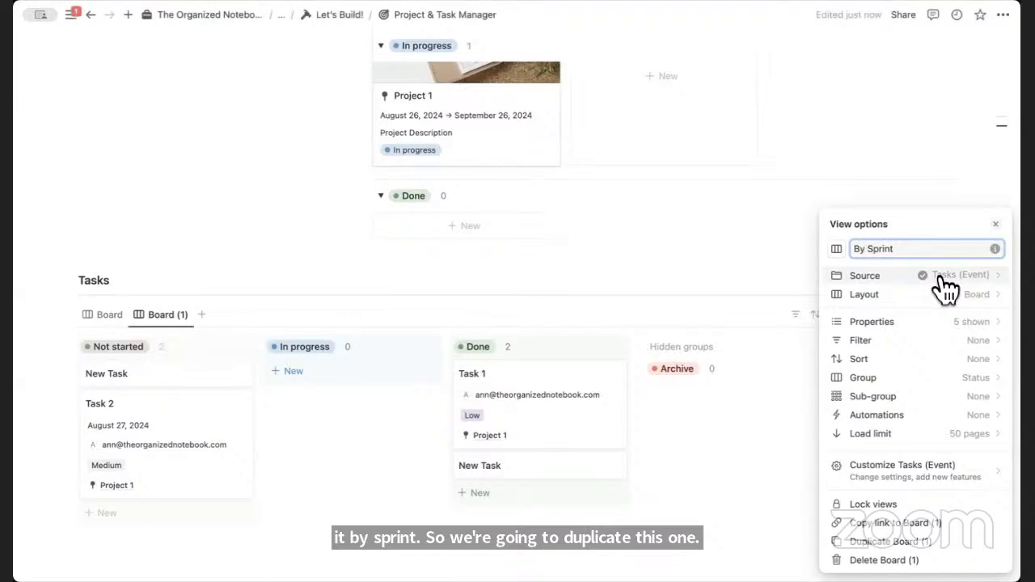
left_click(959, 401)
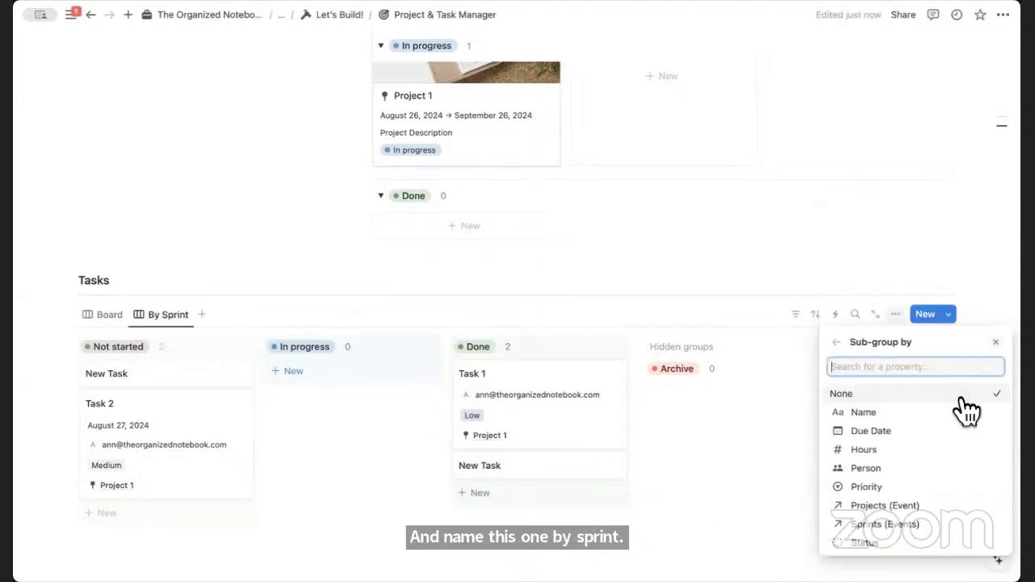
left_click(957, 527)
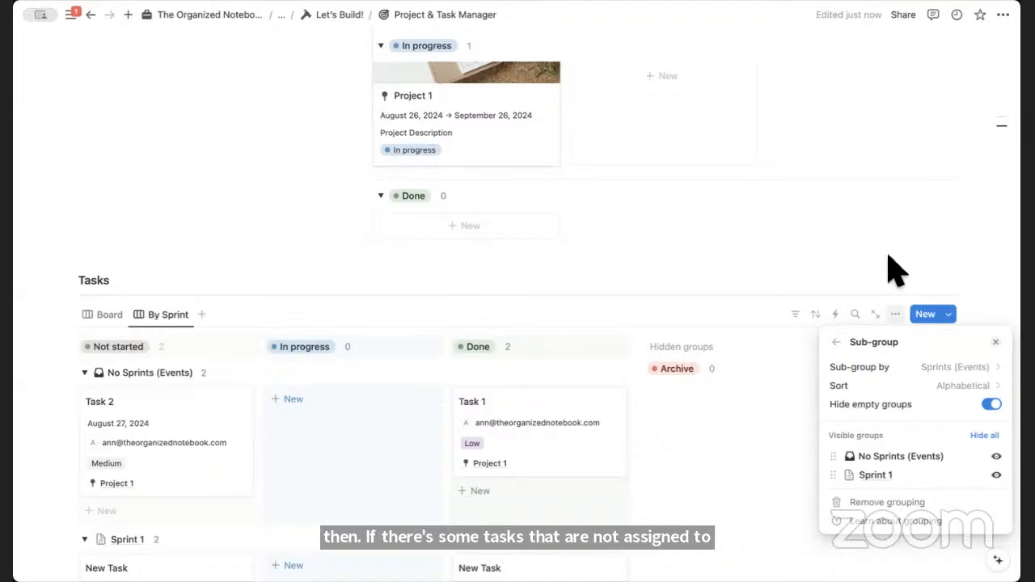
left_click(997, 344)
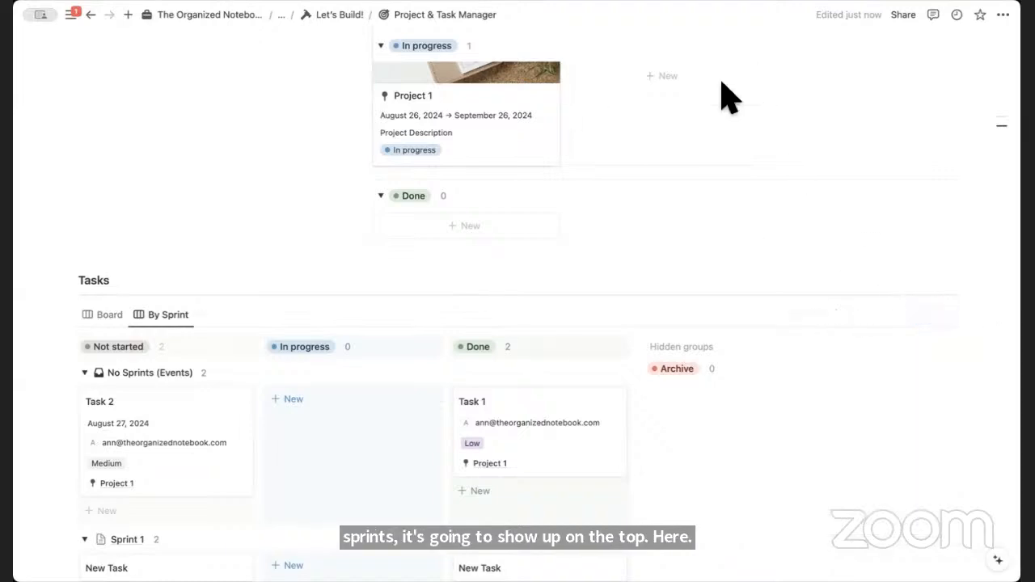
Move Task 1 and Task 2 from the No Sprints (Events) group into the Sprint 1 group, keeping their status columns
scroll(647, 348, "down", 3)
left_click_drag(575, 205, 577, 377)
left_click_drag(196, 202, 194, 365)
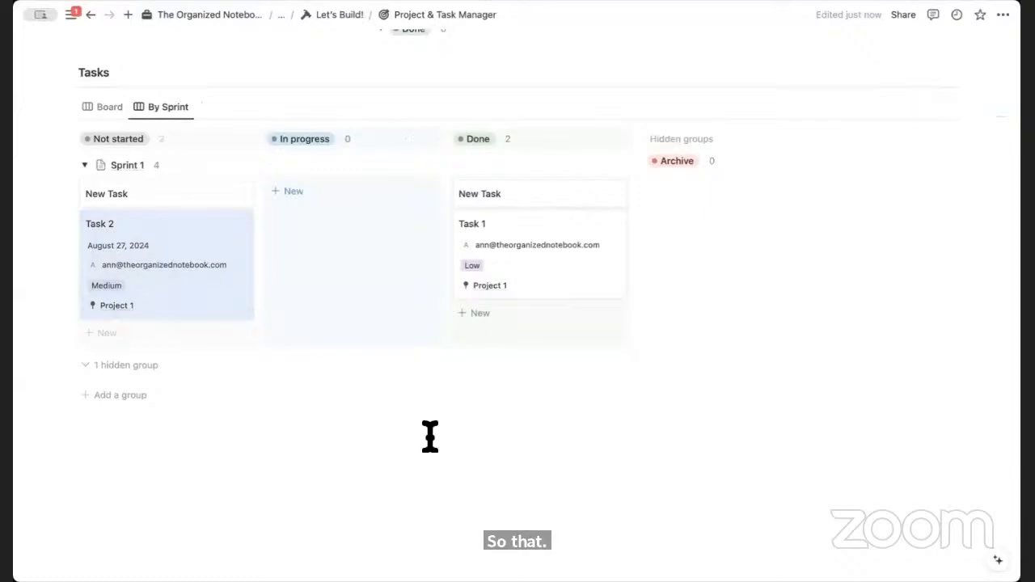
scroll(429, 437, "up", 10)
scroll(347, 485, "down", 5)
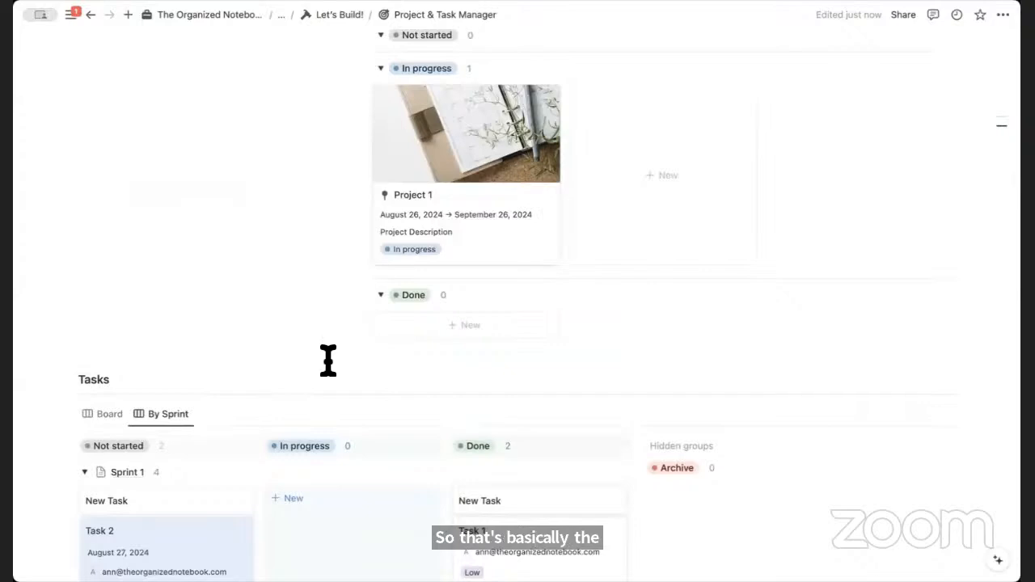
scroll(328, 361, "up", 6)
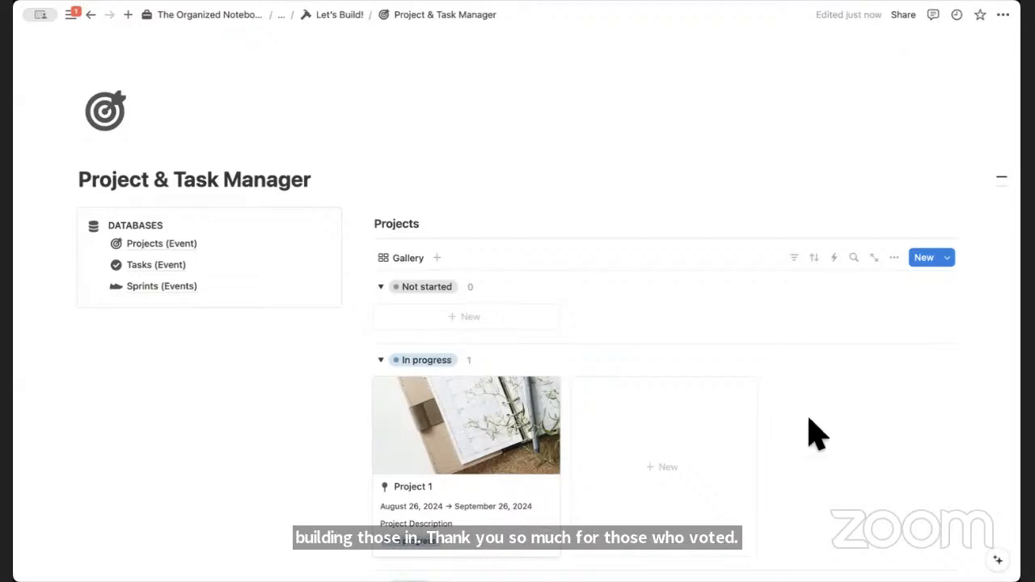
Duplicate the Gallery view in the Projects section and rename the copy Timeline
scroll(623, 285, "down", 2)
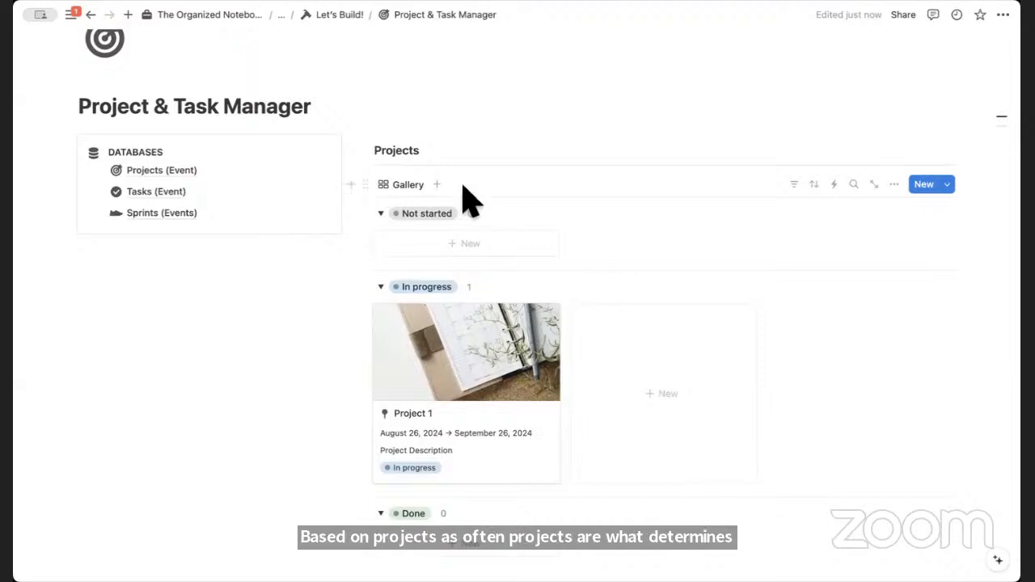
left_click(401, 188)
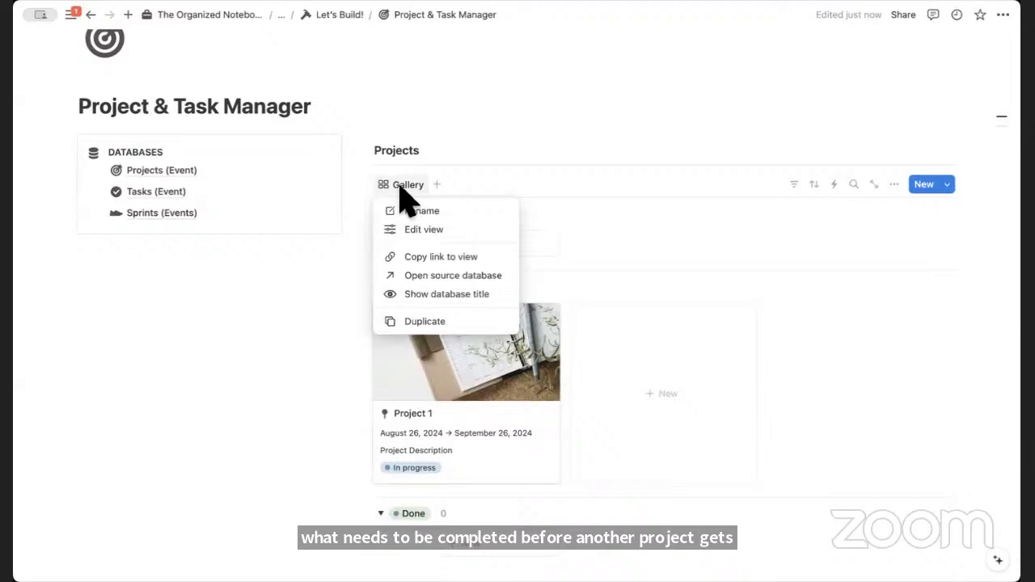
left_click(424, 321)
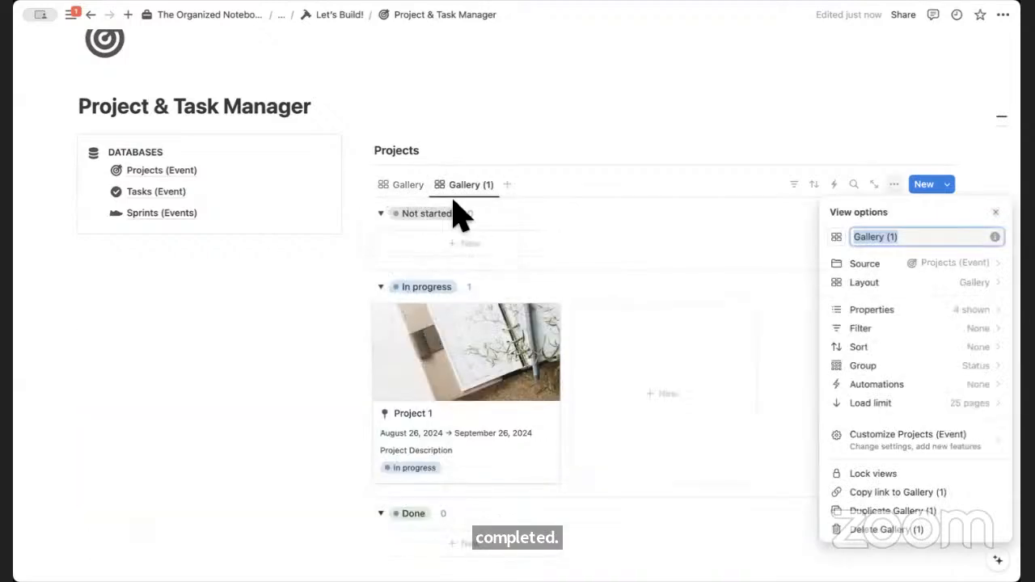
left_click(397, 194)
left_click(402, 191)
left_click(458, 190)
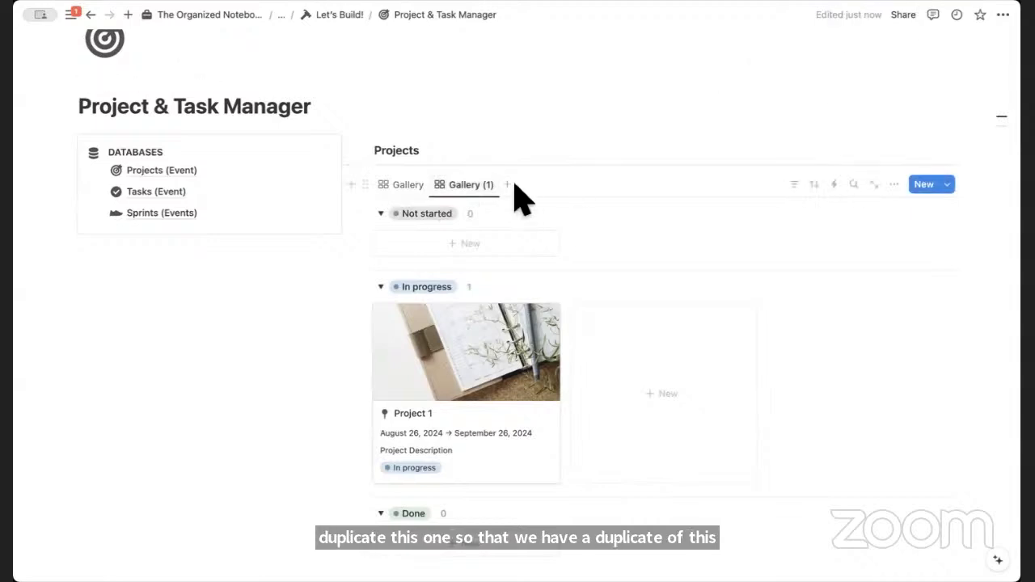
left_click(467, 187)
left_click(485, 216)
type("Timeline")
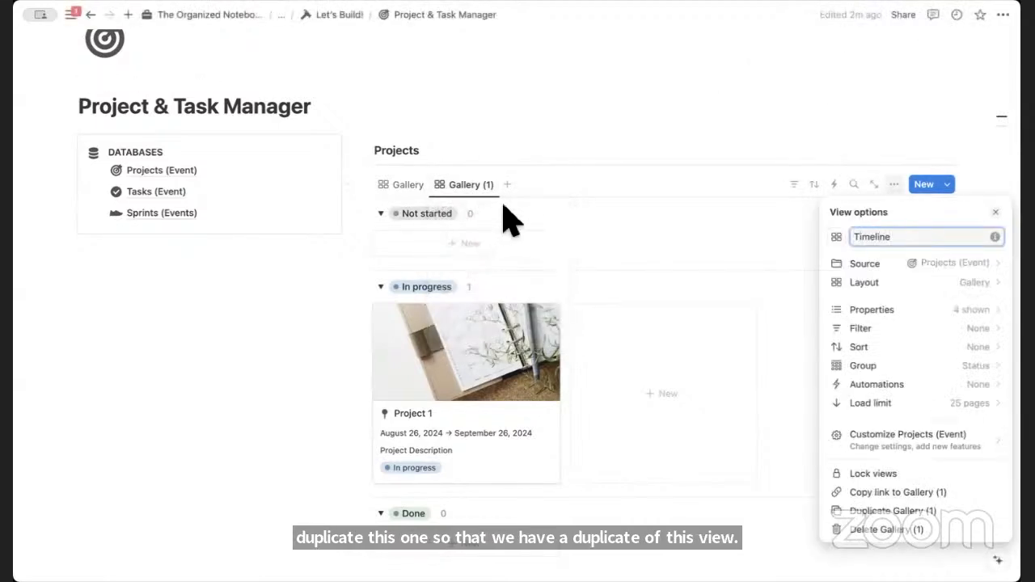
scroll(504, 219, "down", 5)
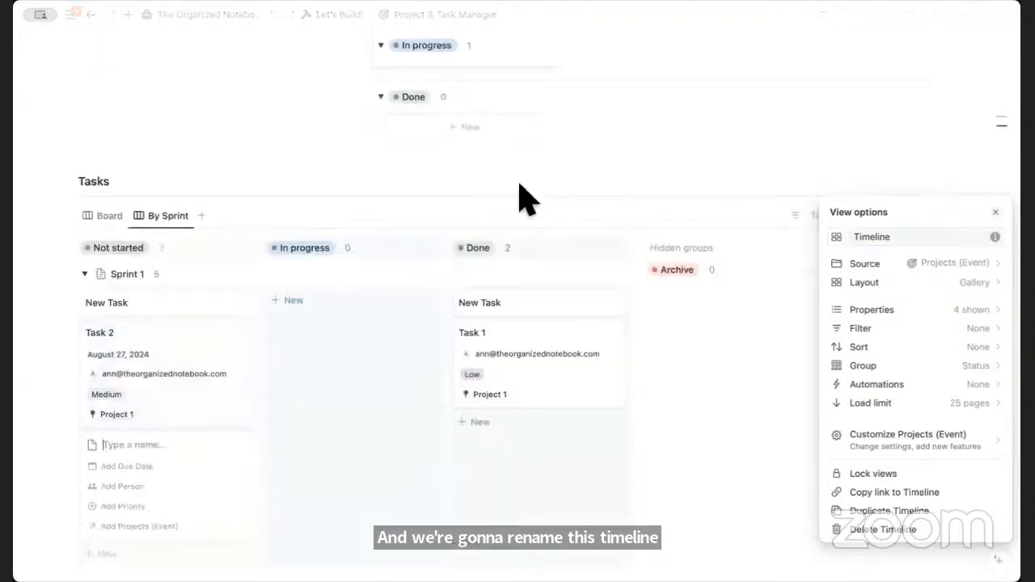
left_click(548, 191)
scroll(548, 192, "up", 6)
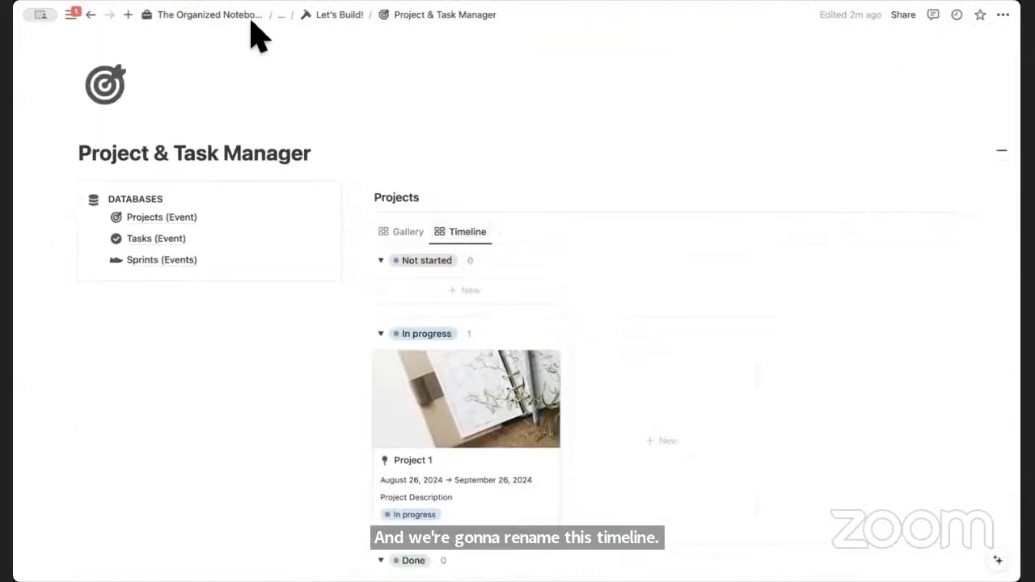
Change the layout of the Timeline view in the Projects section from Gallery to Timeline
left_click(893, 231)
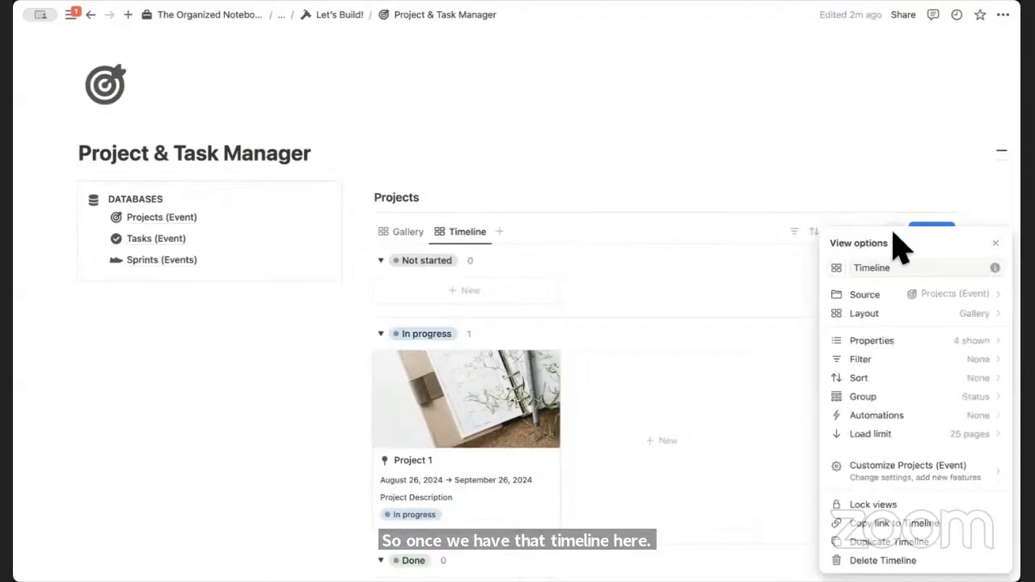
left_click(919, 319)
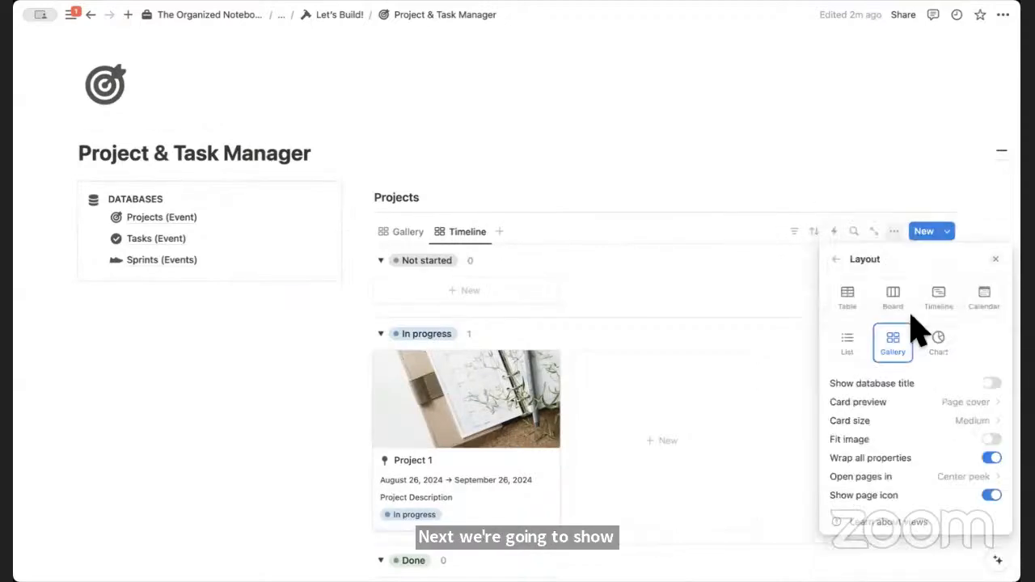
left_click(939, 300)
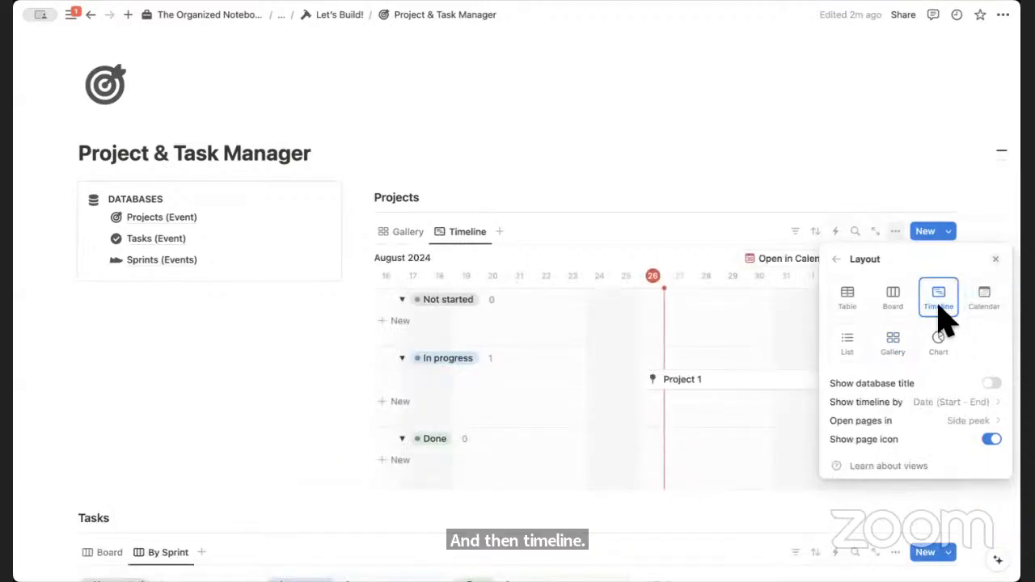
Set the time scale of the Projects Timeline view to Quarter
left_click(995, 259)
scroll(825, 388, "right", 5)
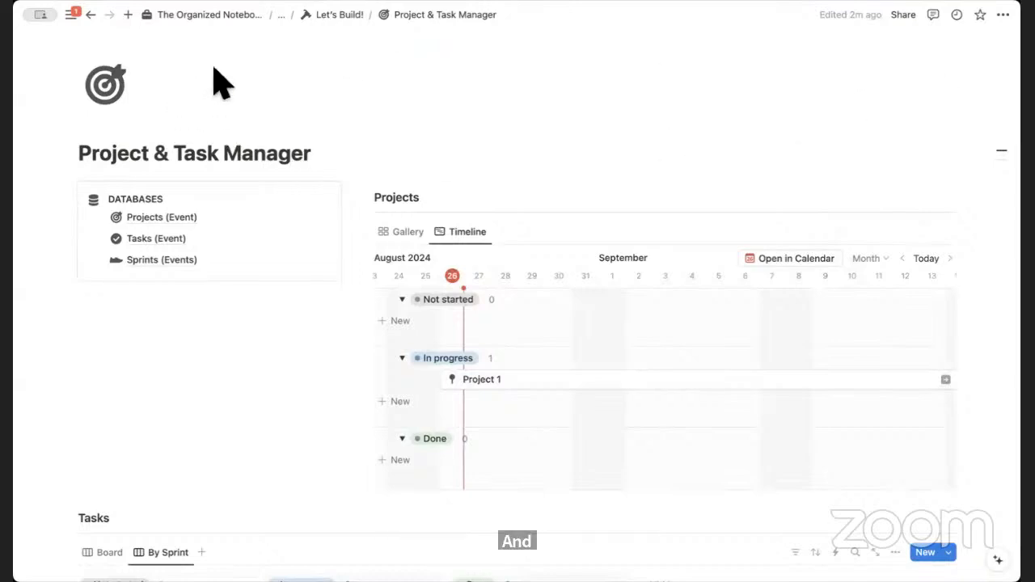
left_click(872, 258)
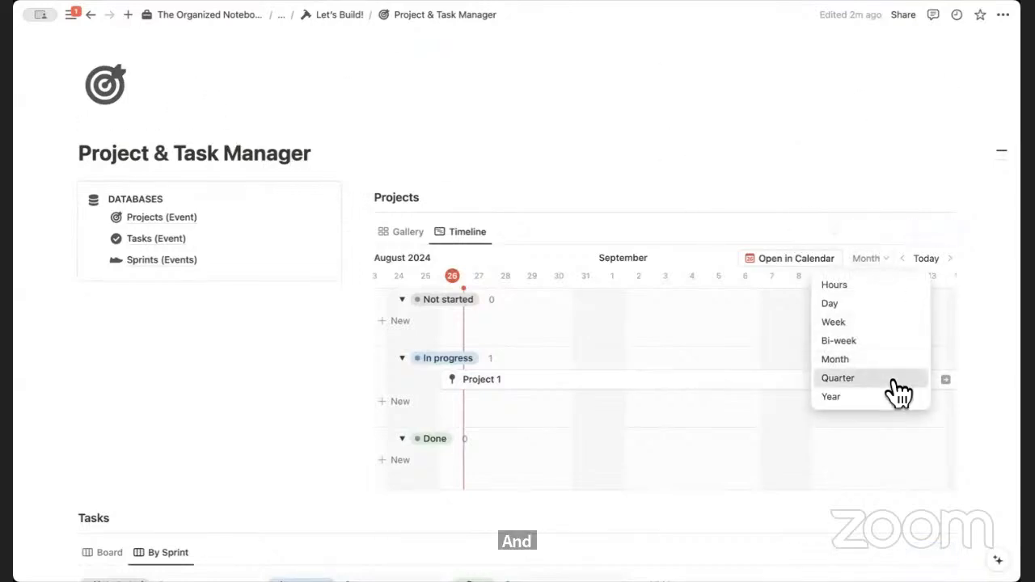
left_click(892, 378)
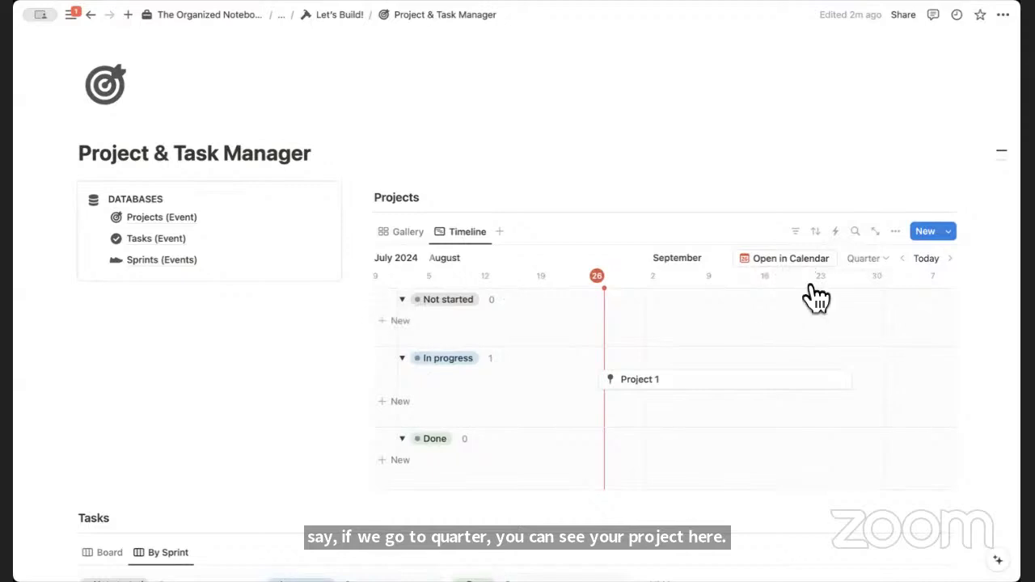
Remove the Status grouping from the Projects Timeline view by grouping it by None
left_click(896, 234)
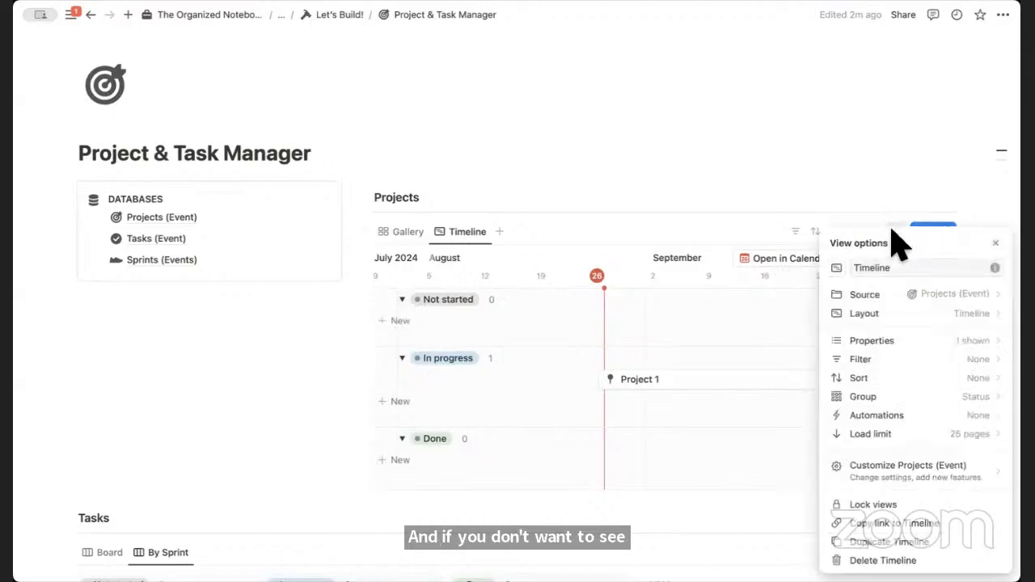
left_click(924, 397)
left_click(983, 284)
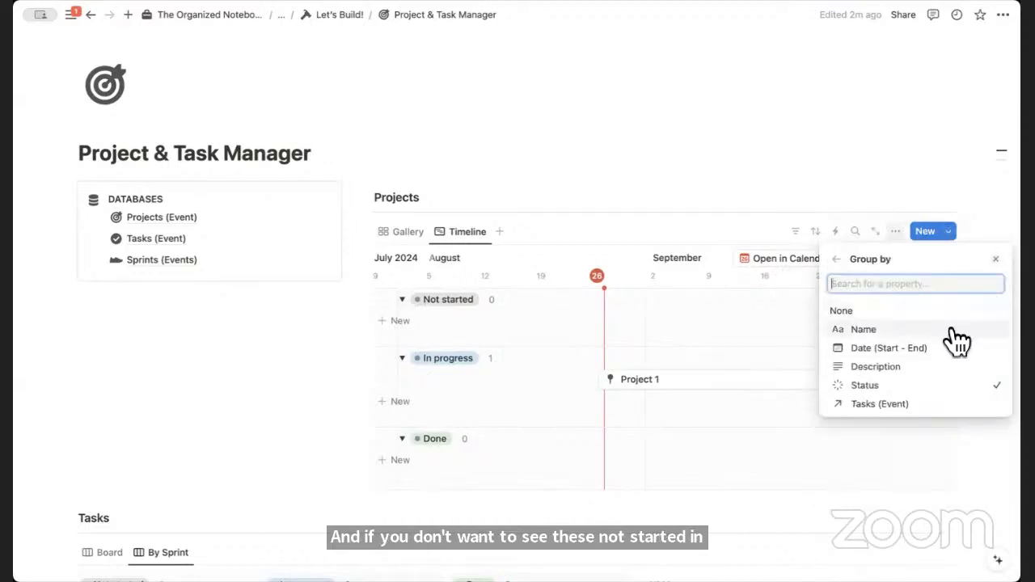
left_click(952, 312)
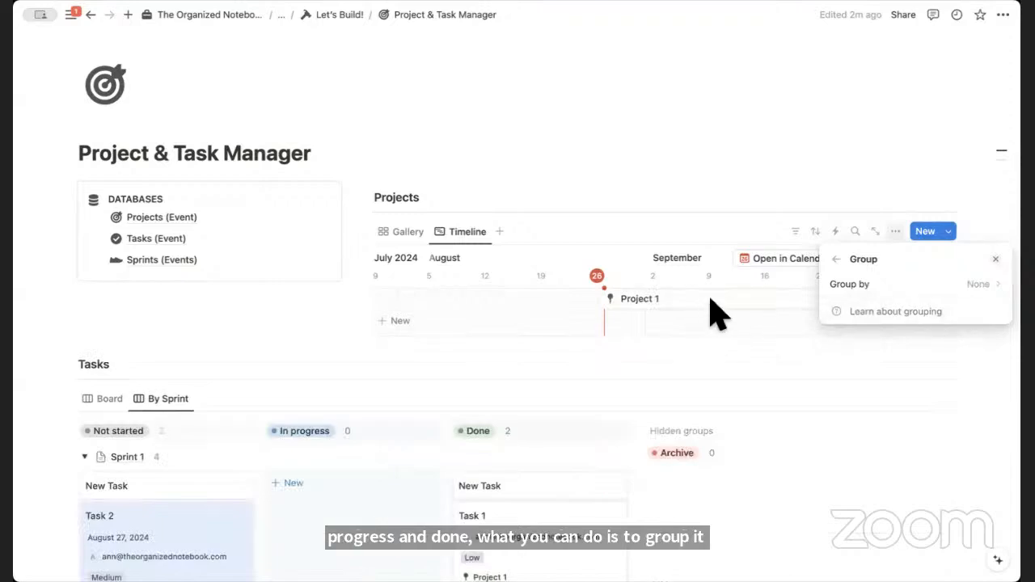
Show the Completion and Status properties on the items in the Projects Timeline view
left_click(896, 233)
left_click(896, 233)
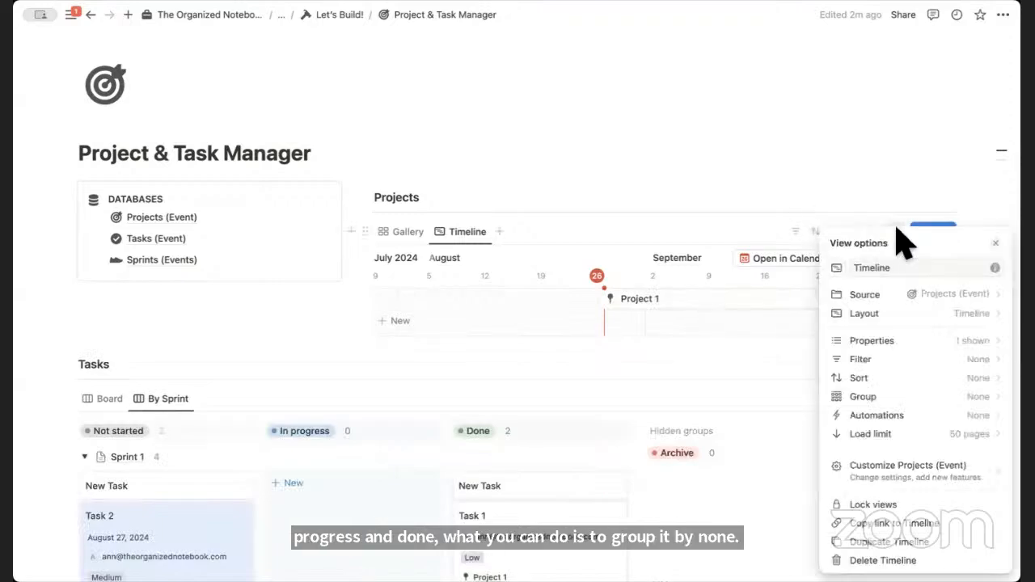
left_click(926, 344)
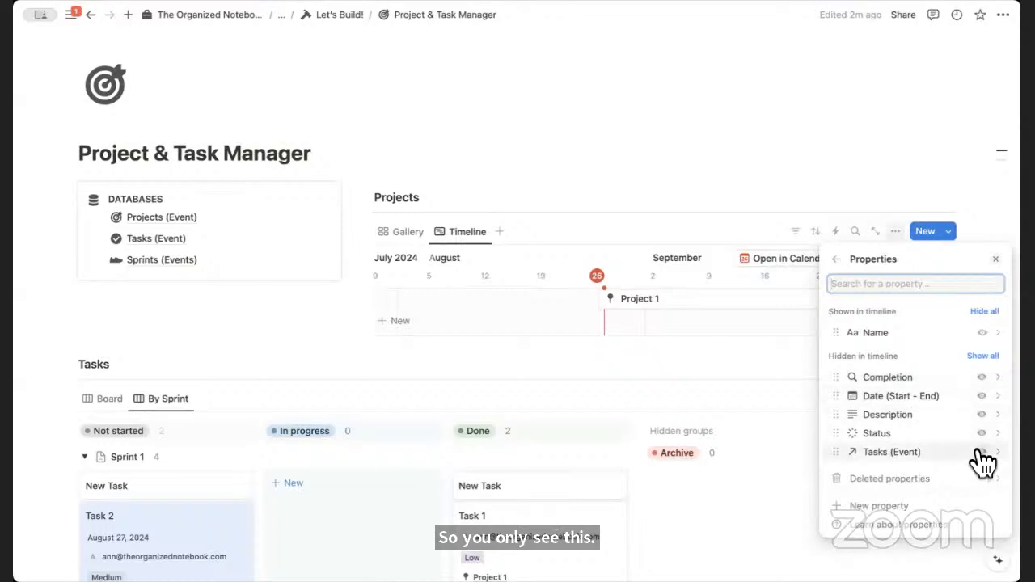
left_click(982, 378)
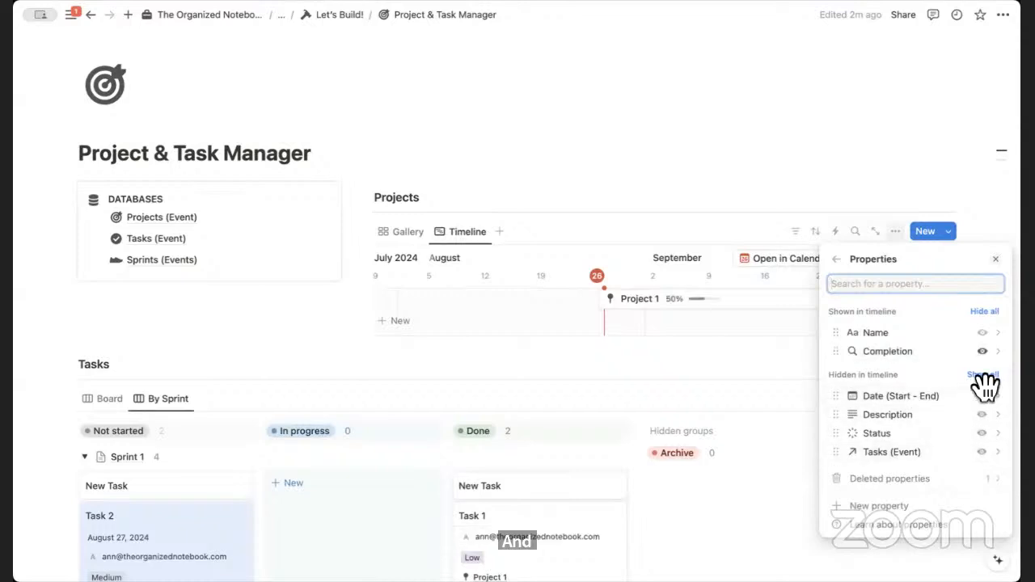
left_click(982, 435)
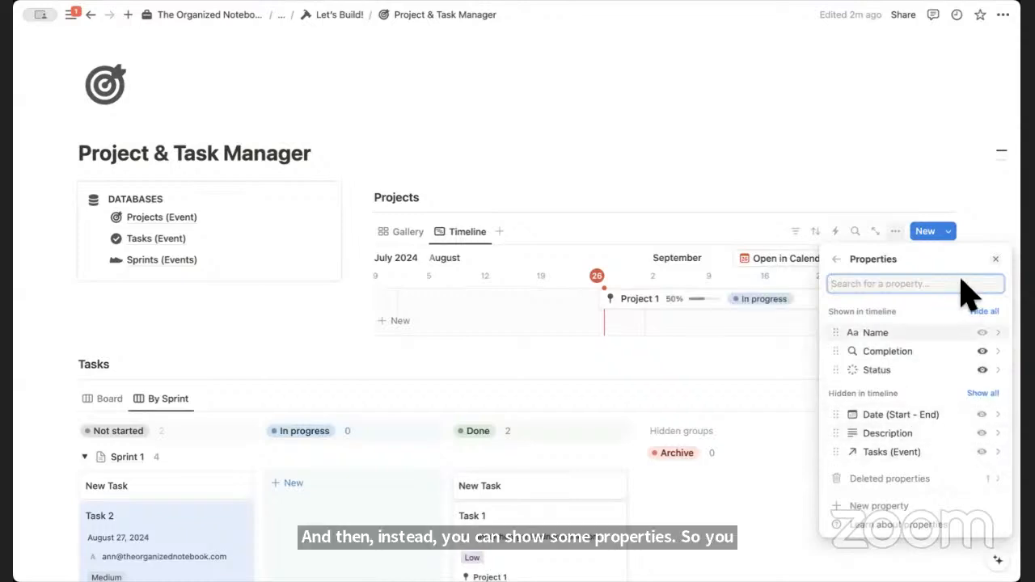
left_click(996, 260)
scroll(797, 318, "right", 2)
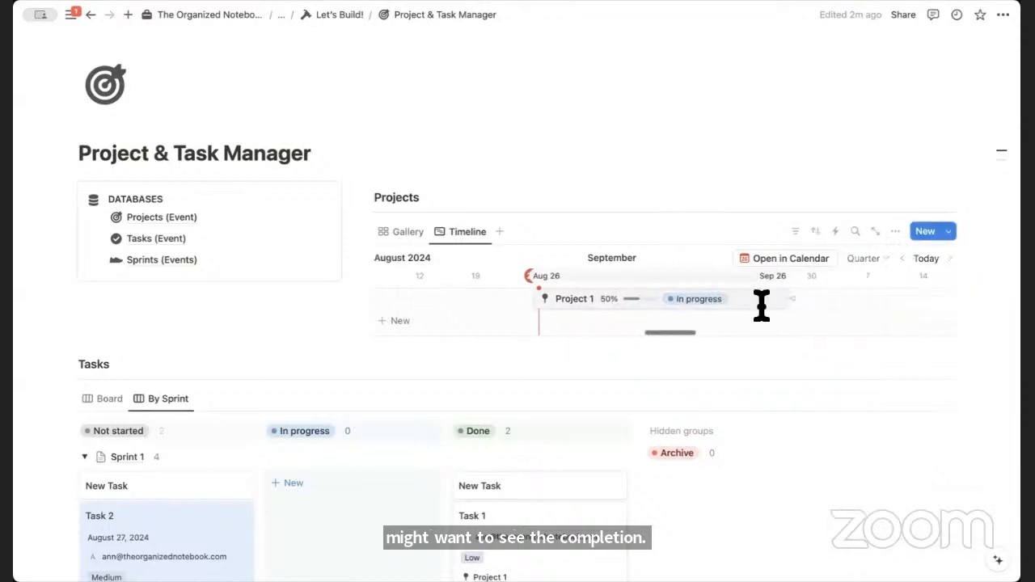
Add a new project named Project 2 to the Not started group of the Projects Gallery view
left_click(419, 236)
scroll(480, 330, "down", 2)
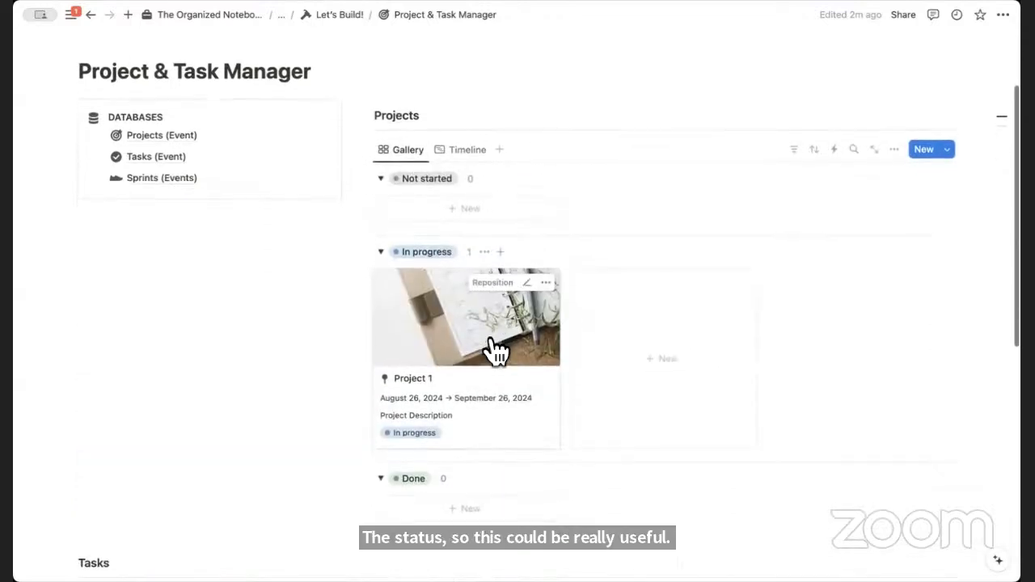
left_click(483, 210)
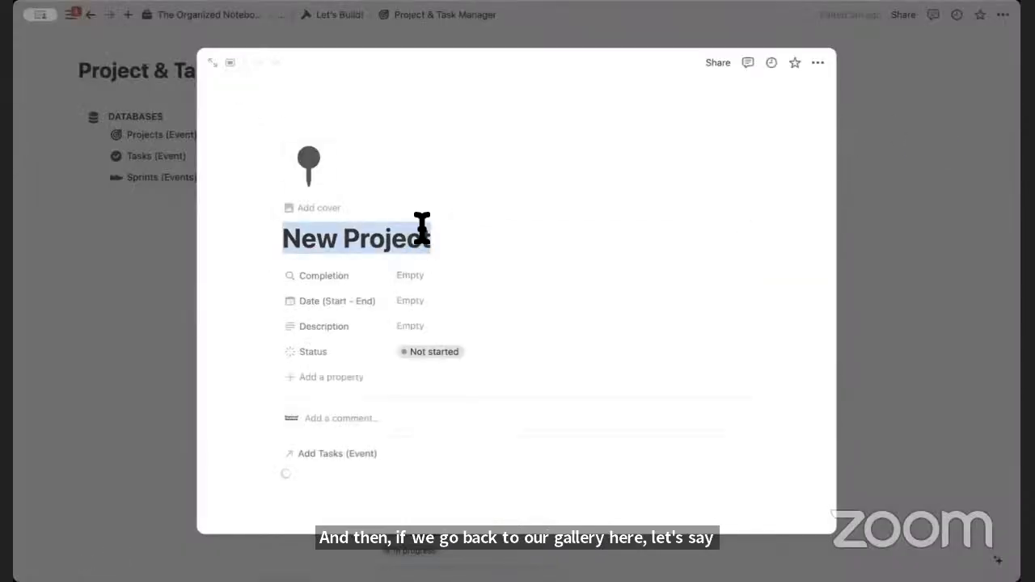
type("Pr")
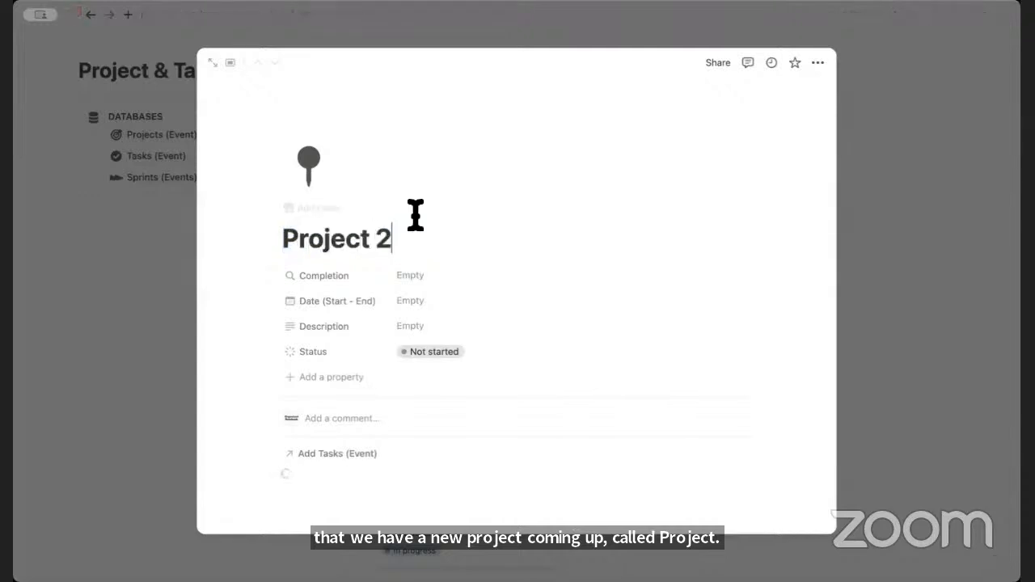
left_click(162, 348)
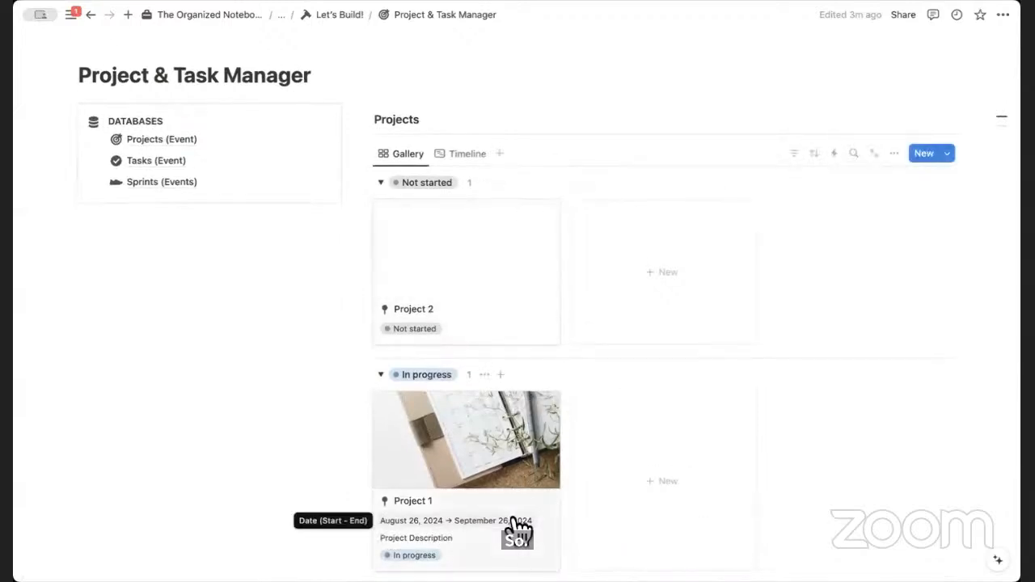
Open Project 2 from the Projects Gallery view and set its Date (Start - End) to October 27, 2024
left_click(468, 155)
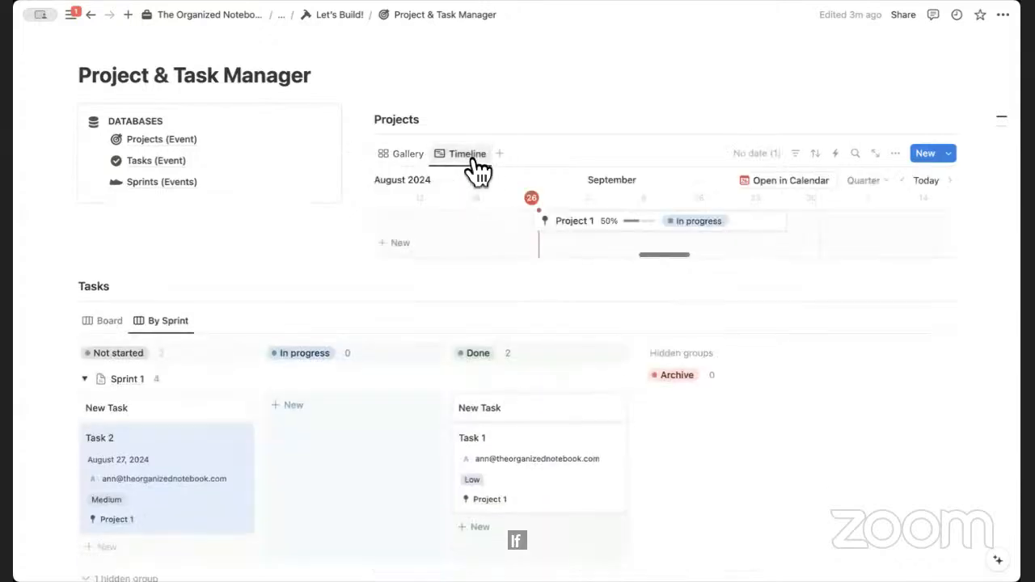
left_click(404, 153)
left_click(502, 293)
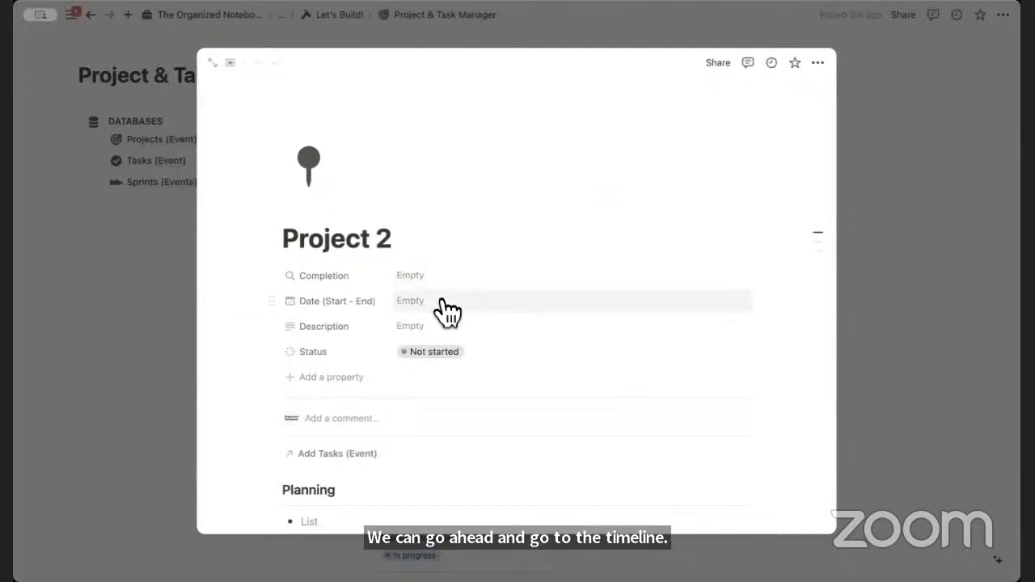
left_click(443, 304)
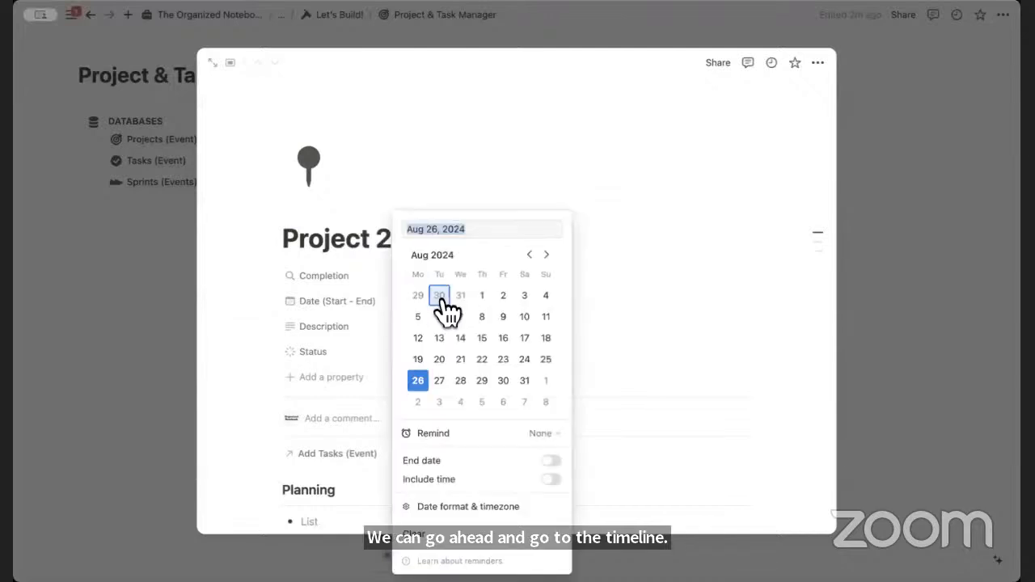
left_click(546, 256)
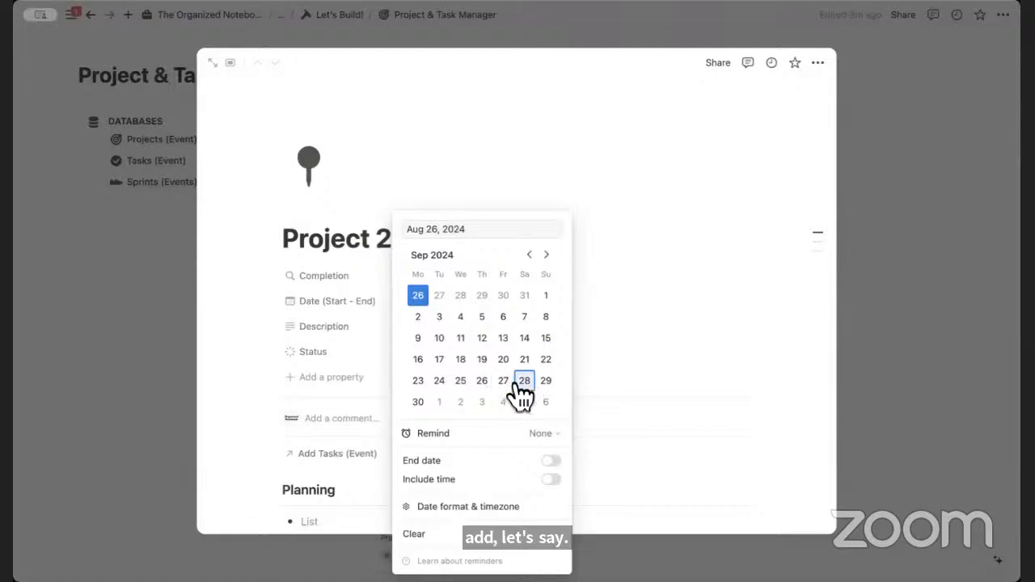
left_click(502, 381)
left_click(546, 256)
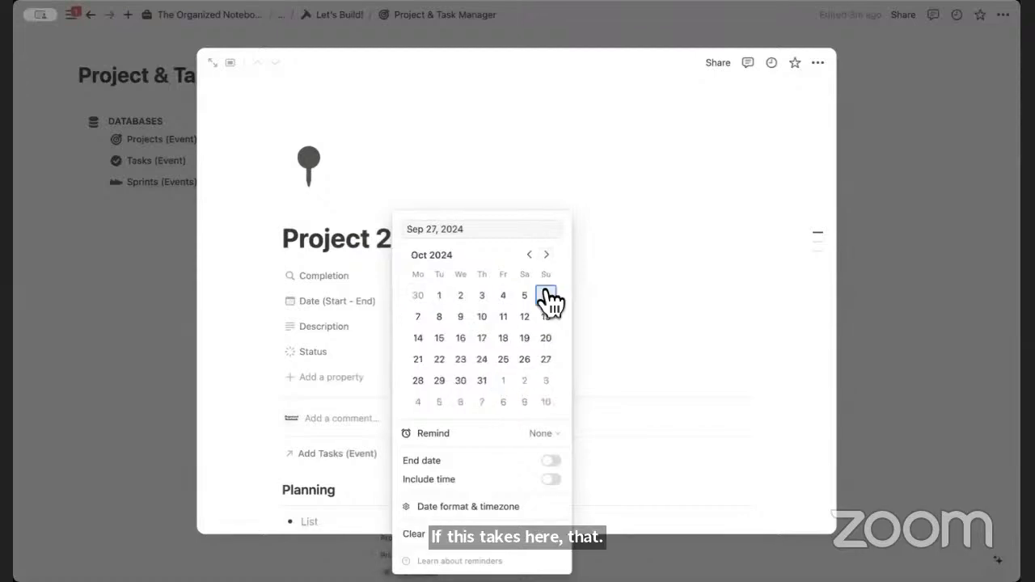
left_click(548, 360)
left_click(611, 311)
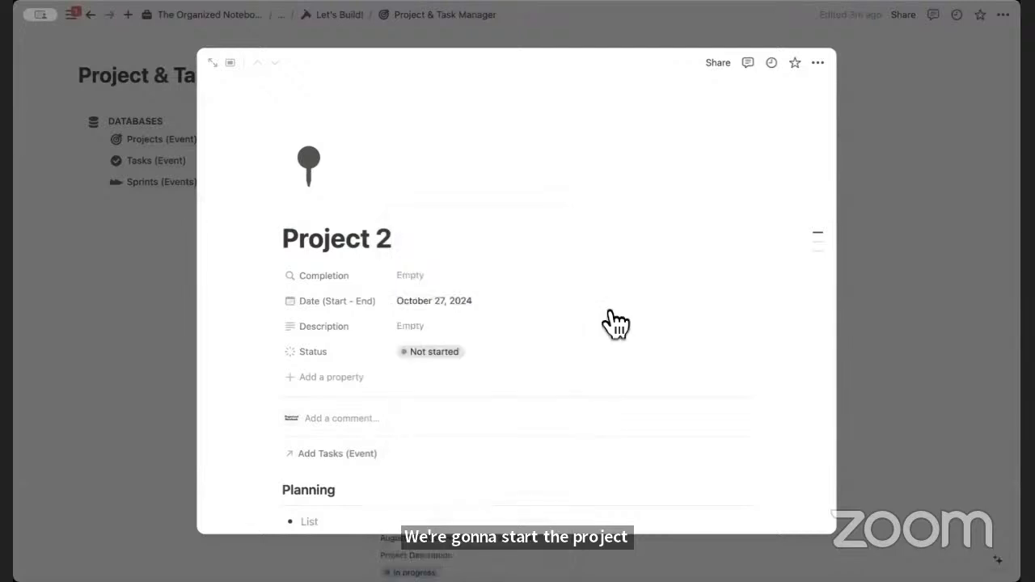
Add an end date to Project 2 so its Date (Start - End) runs from September 27 to October 27, 2024
left_click(527, 305)
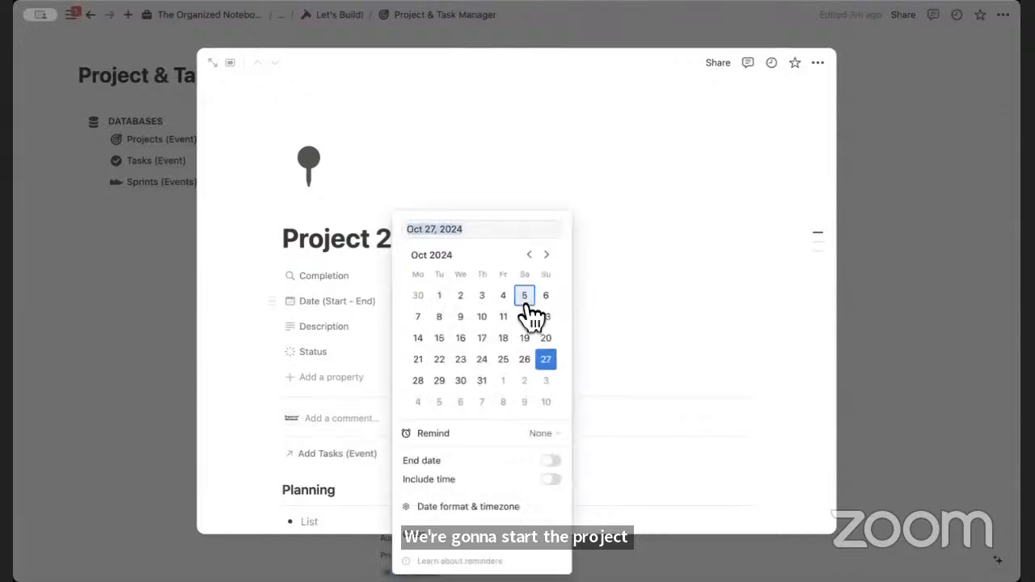
left_click(553, 461)
left_click(440, 229)
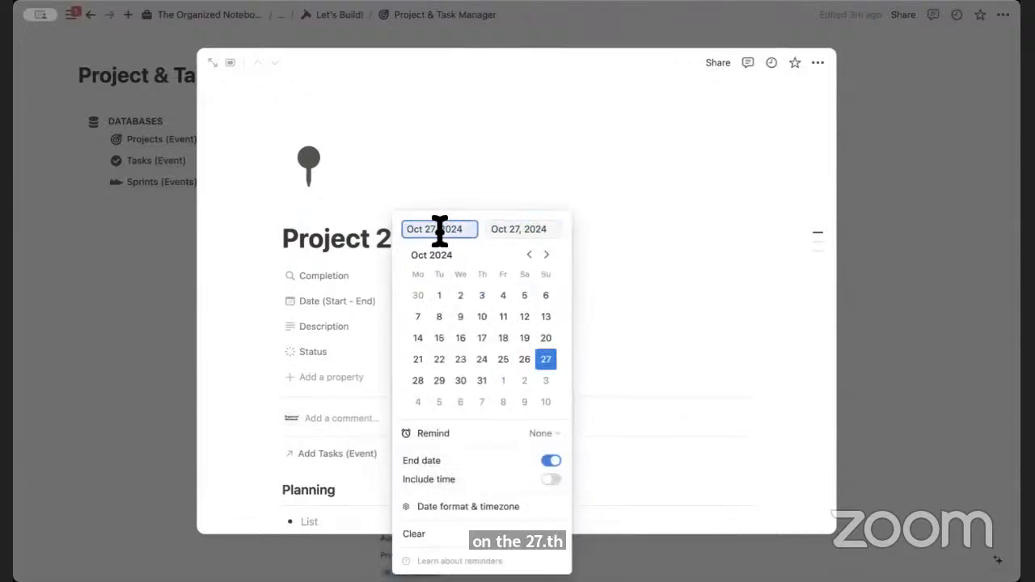
left_click(550, 361)
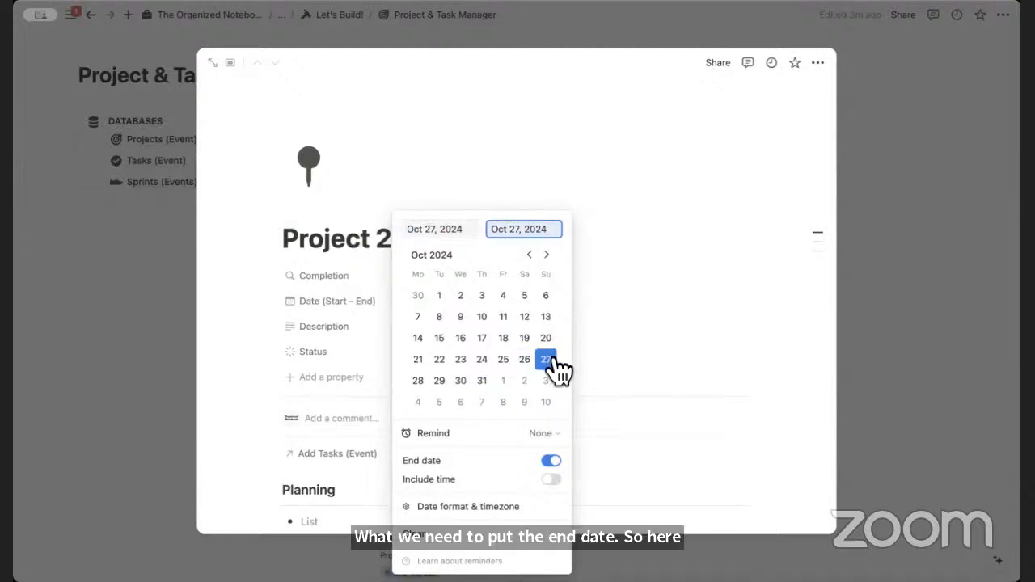
left_click(531, 256)
left_click(441, 228)
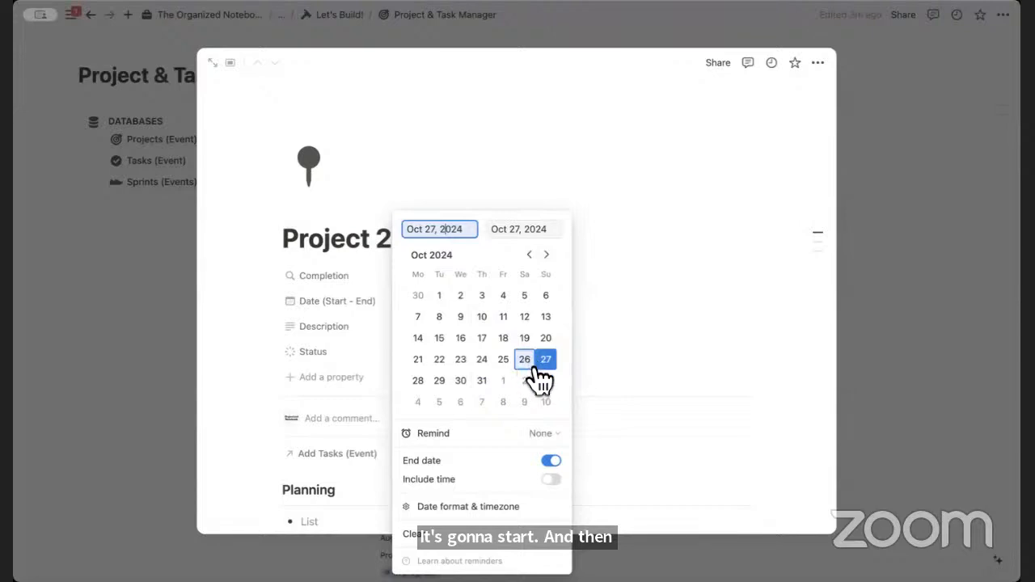
left_click(529, 256)
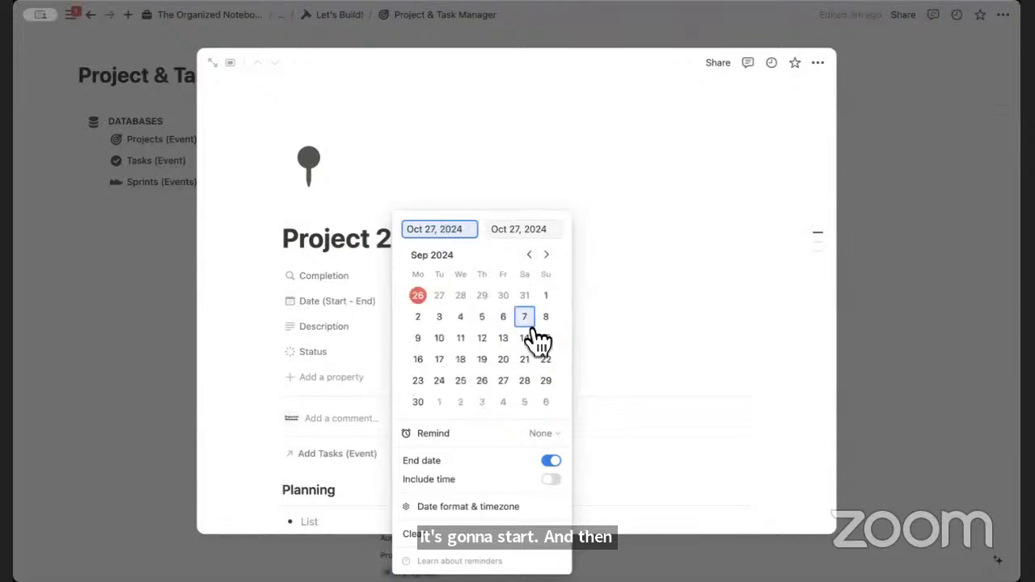
left_click(503, 380)
key("Escape")
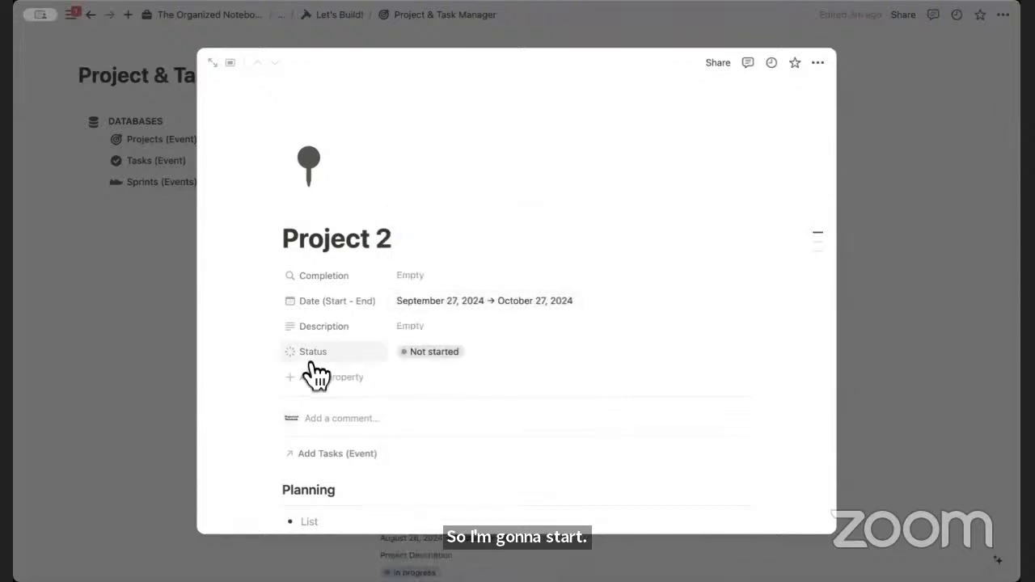
left_click(168, 368)
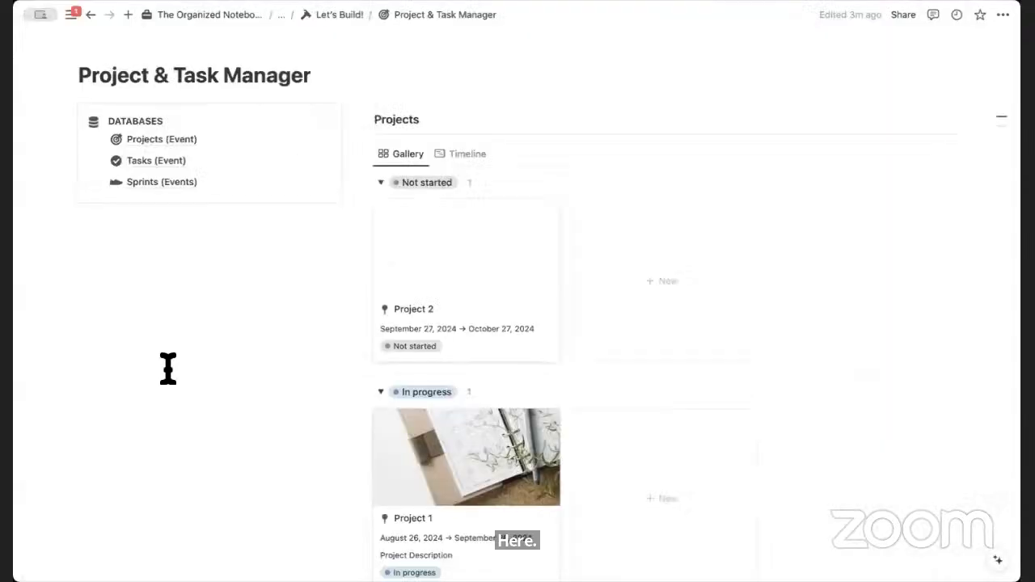
Link Project 1 to Project 2 in the Projects Timeline view and turn on dependencies with Shift only when dates overlap
left_click(464, 156)
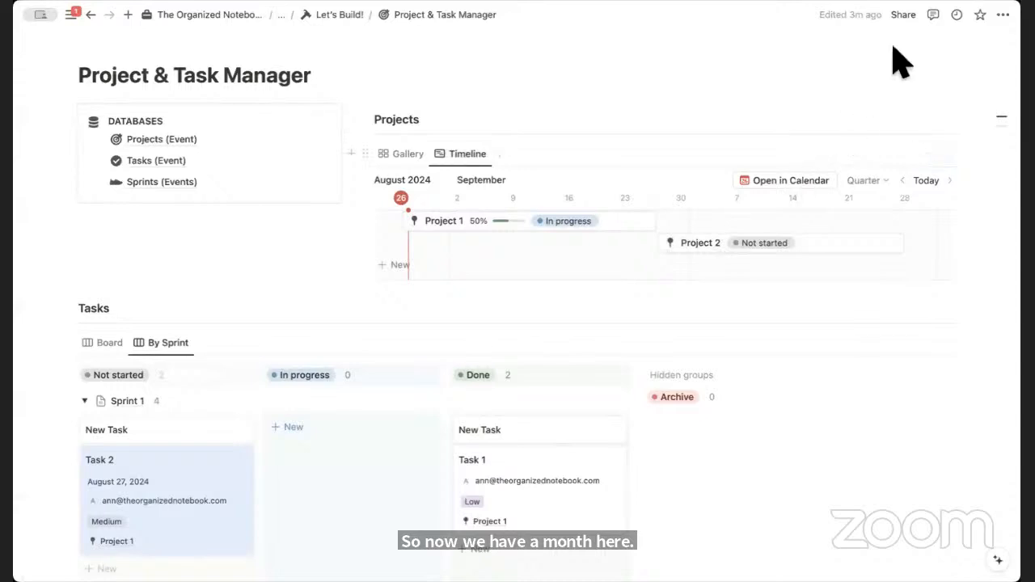
mouse_move(664, 221)
left_mouse_down()
mouse_move(671, 231)
mouse_move(642, 245)
mouse_move(656, 243)
left_mouse_up()
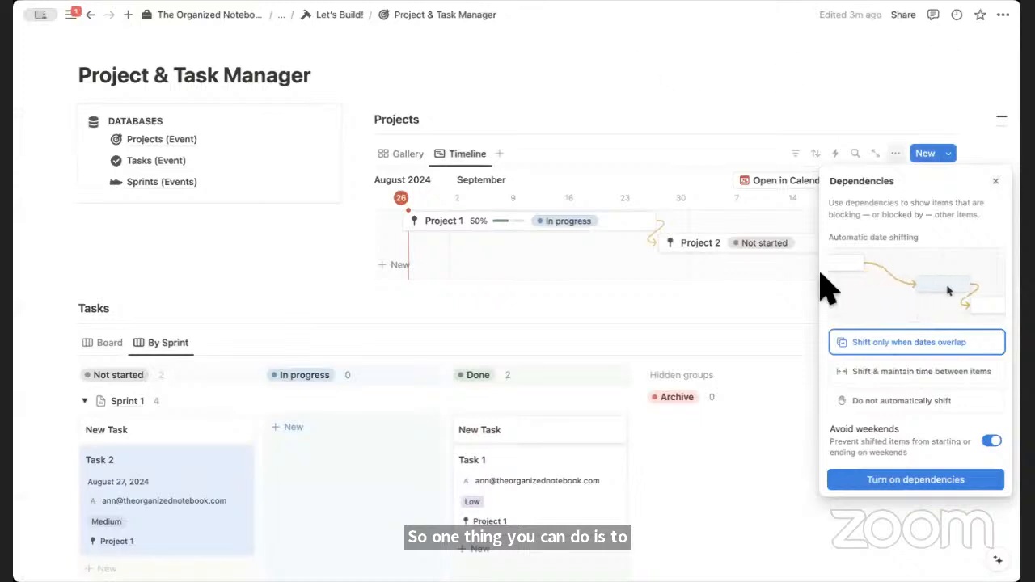
left_click(930, 482)
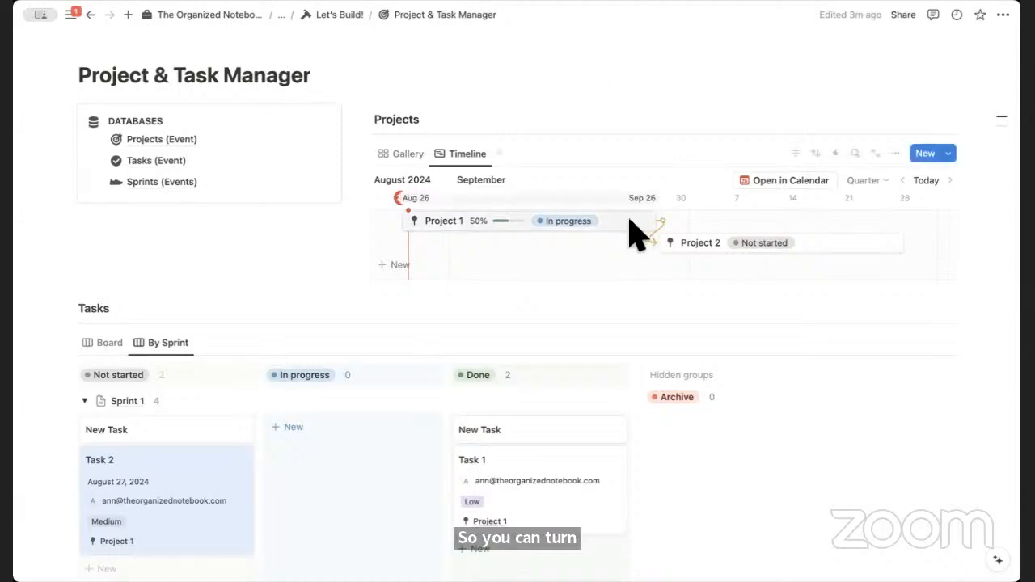
Open Project 1 and Project 2 from the timeline to check their Blocking and Blocked by properties
left_click(628, 224)
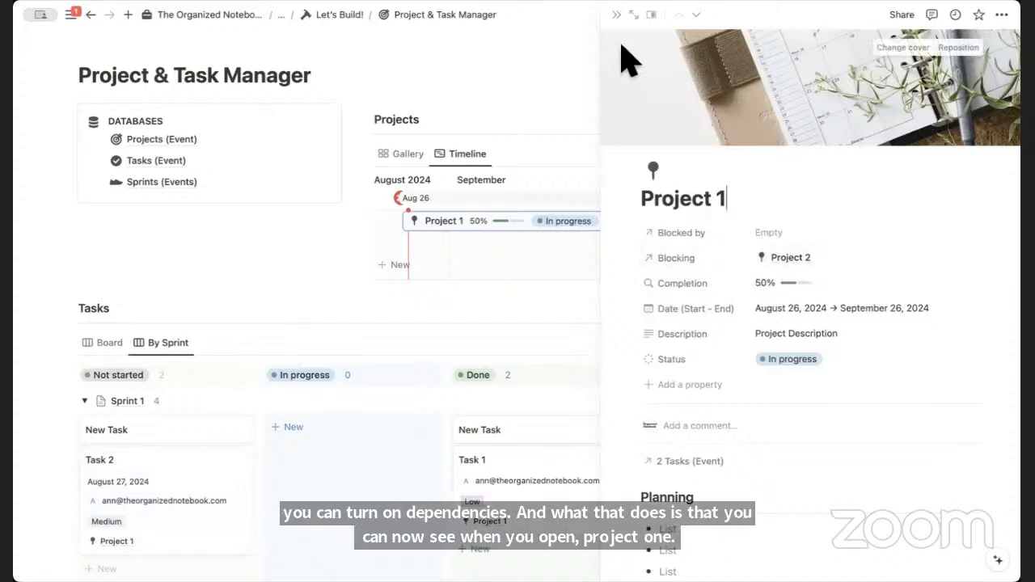
left_click(619, 16)
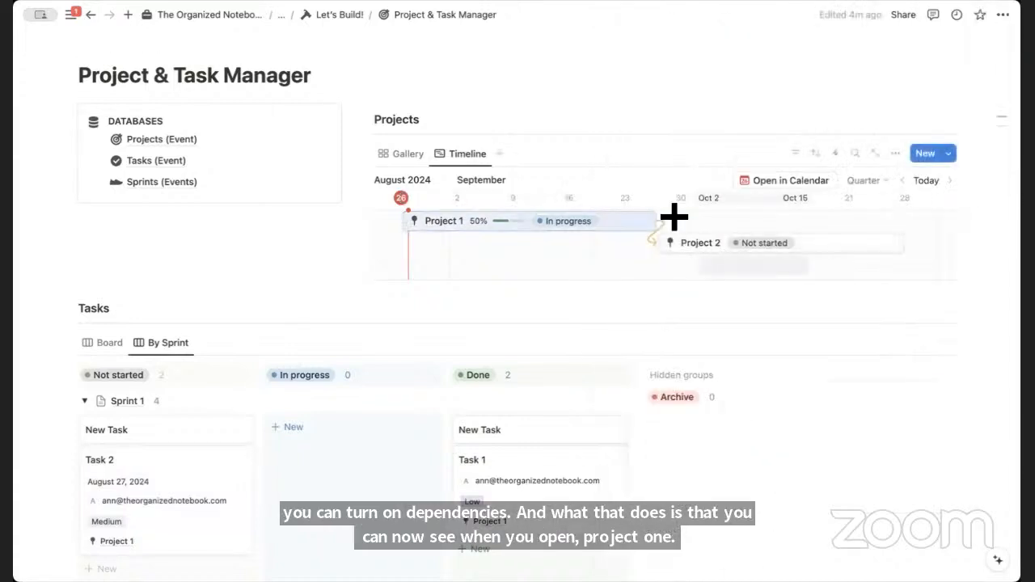
left_click(836, 259)
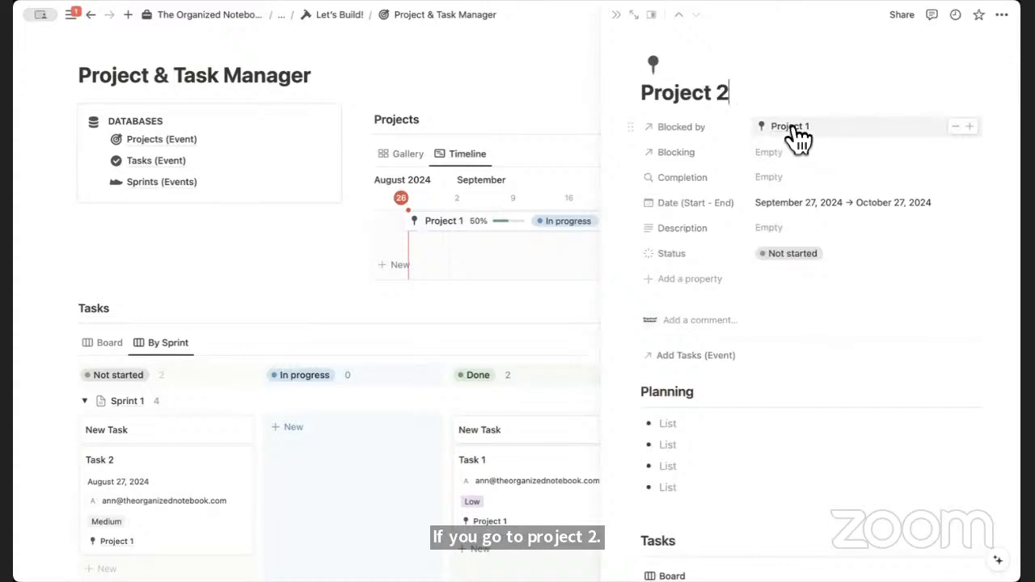
left_click(618, 16)
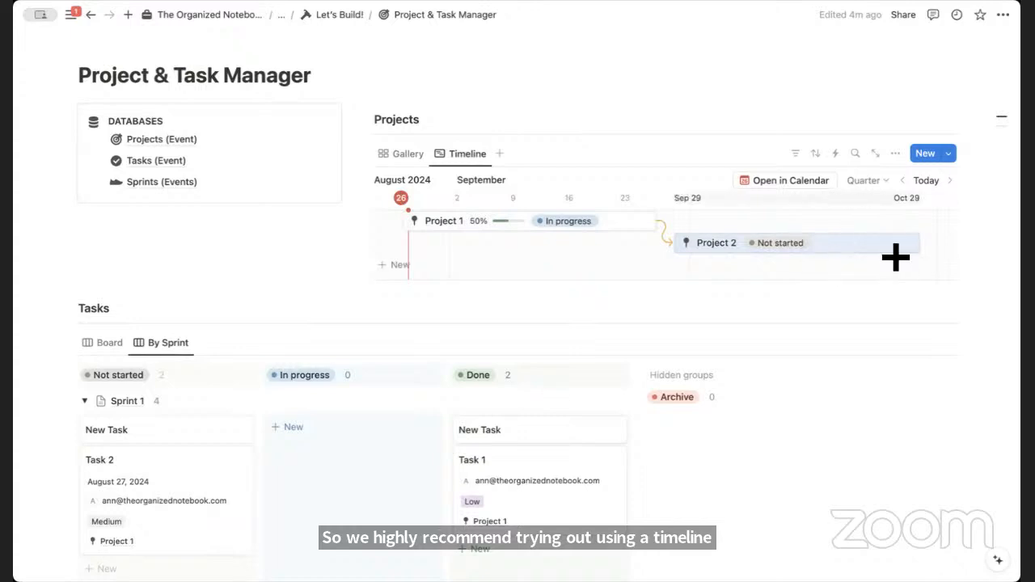
Look at the Projects database in Gallery and Timeline views, and show the Tasks database in its Board view
left_click(409, 153)
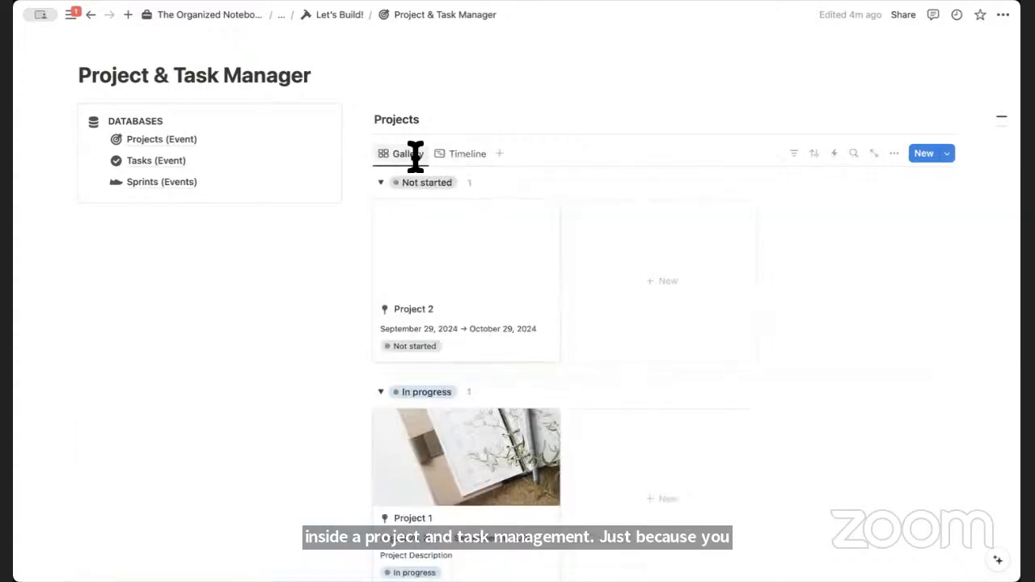
left_click(477, 156)
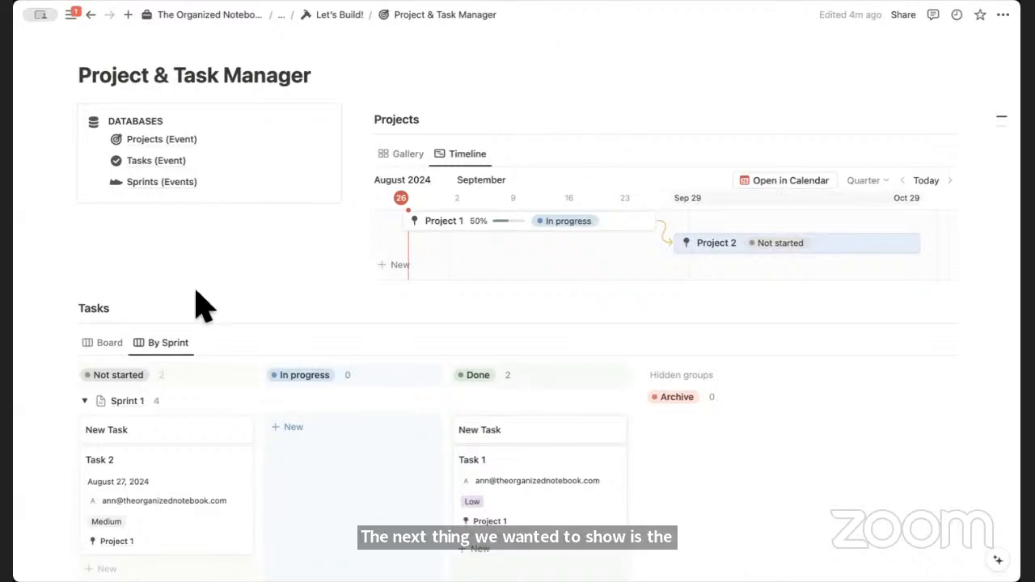
left_click(105, 343)
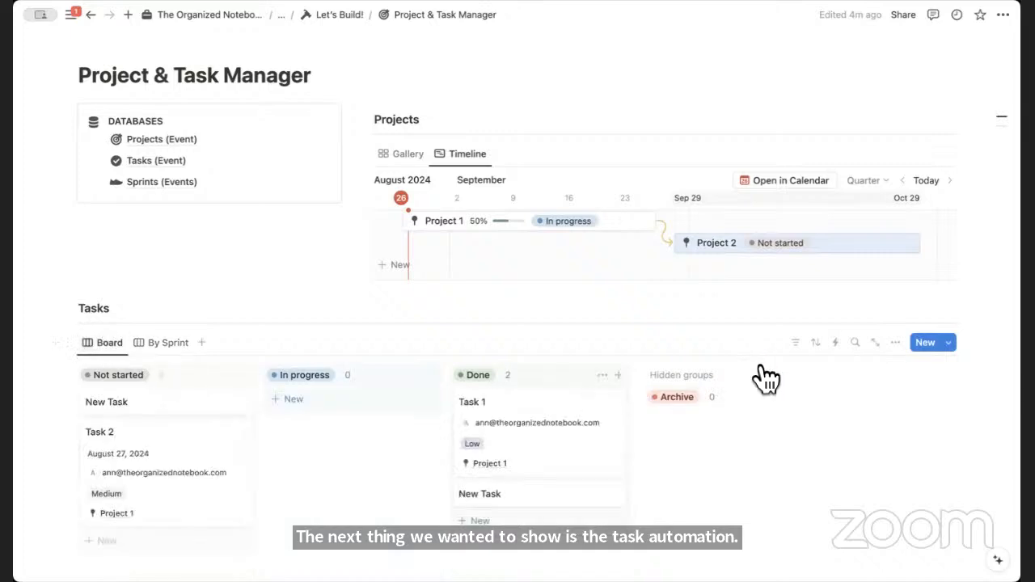
Start a new automation for the Tasks (Event) database with a trigger for Status set to Done only
left_click(837, 347)
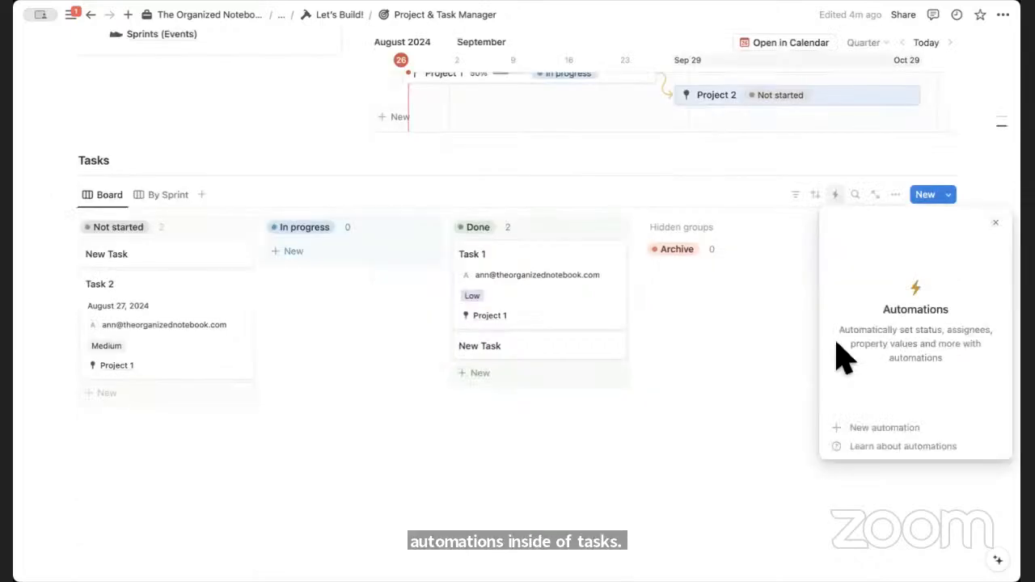
left_click(878, 429)
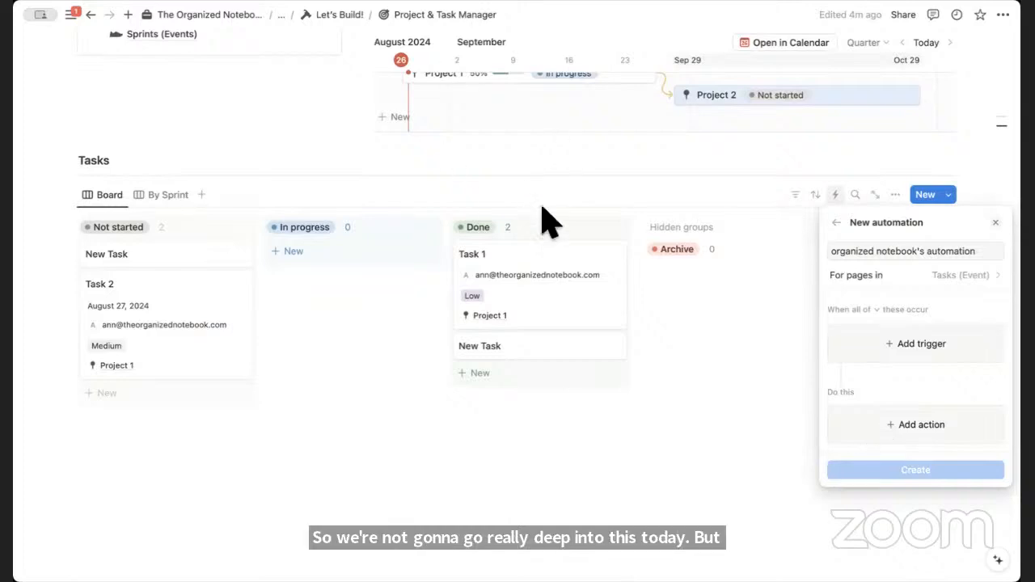
left_click(921, 344)
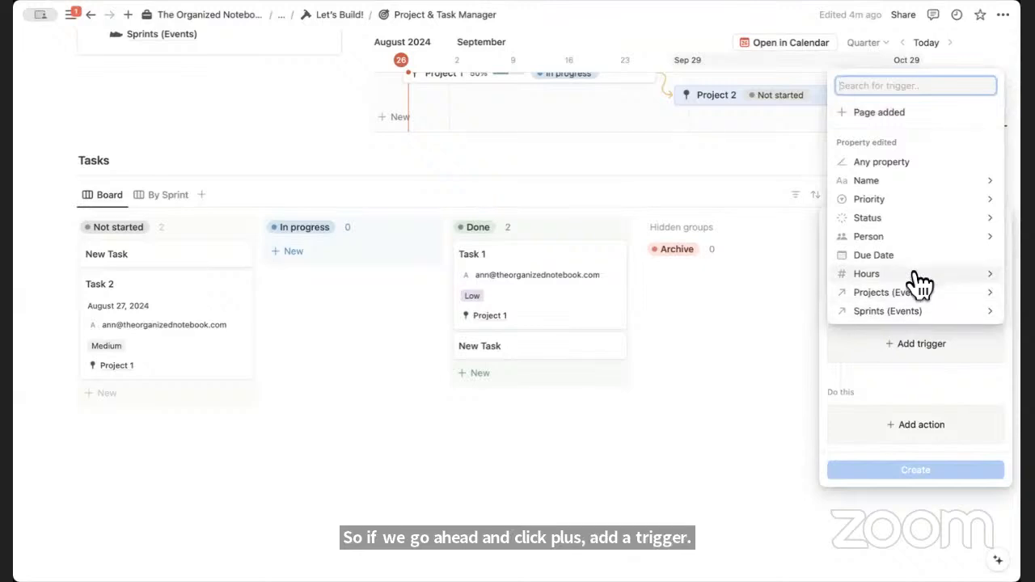
left_click(896, 223)
left_click(841, 199)
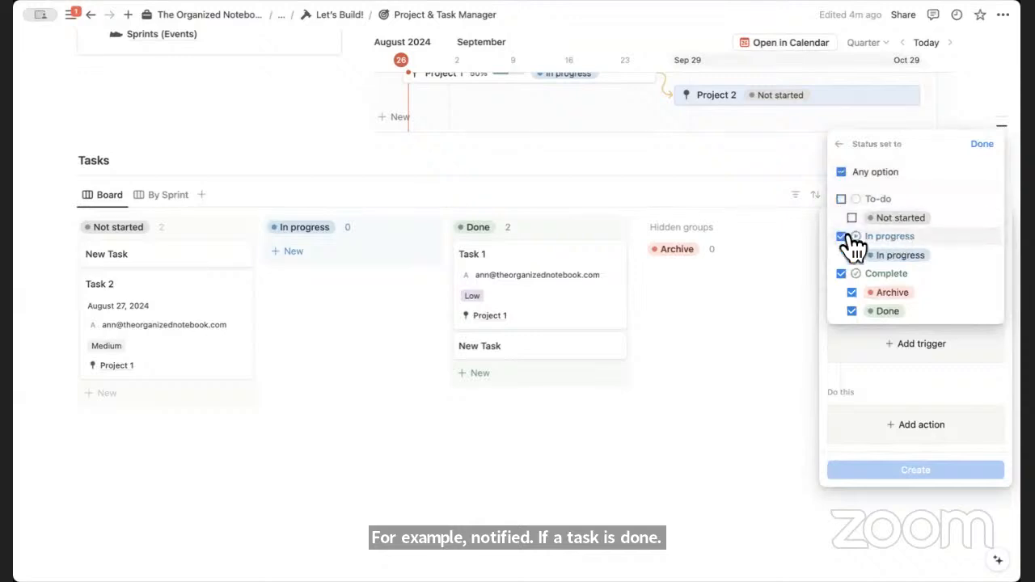
left_click(842, 236)
left_click(857, 294)
left_click(983, 146)
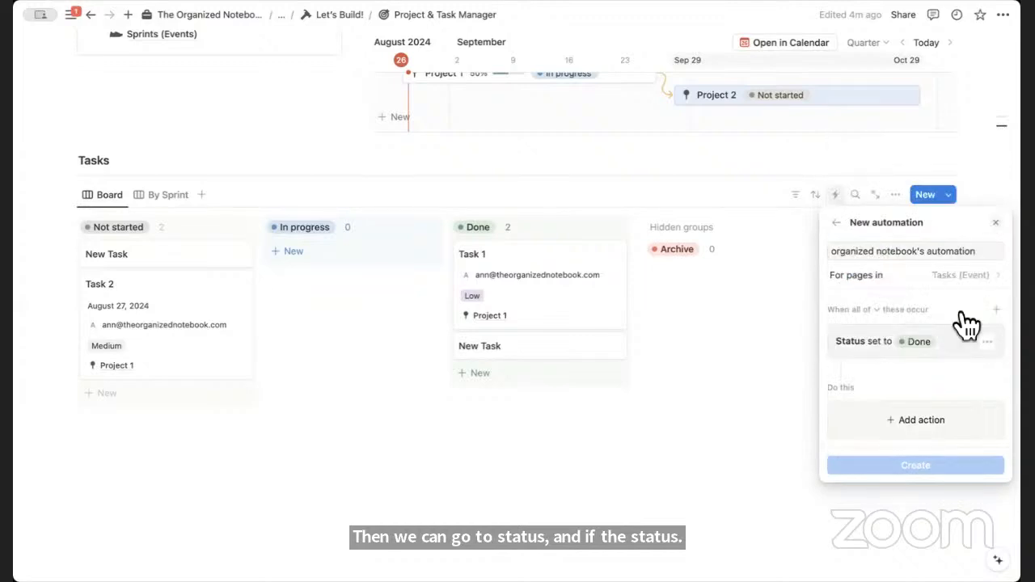
Add an action that sends a notification with the message TEST to the organized notebook account as a specific person, and create the automation
left_click(922, 424)
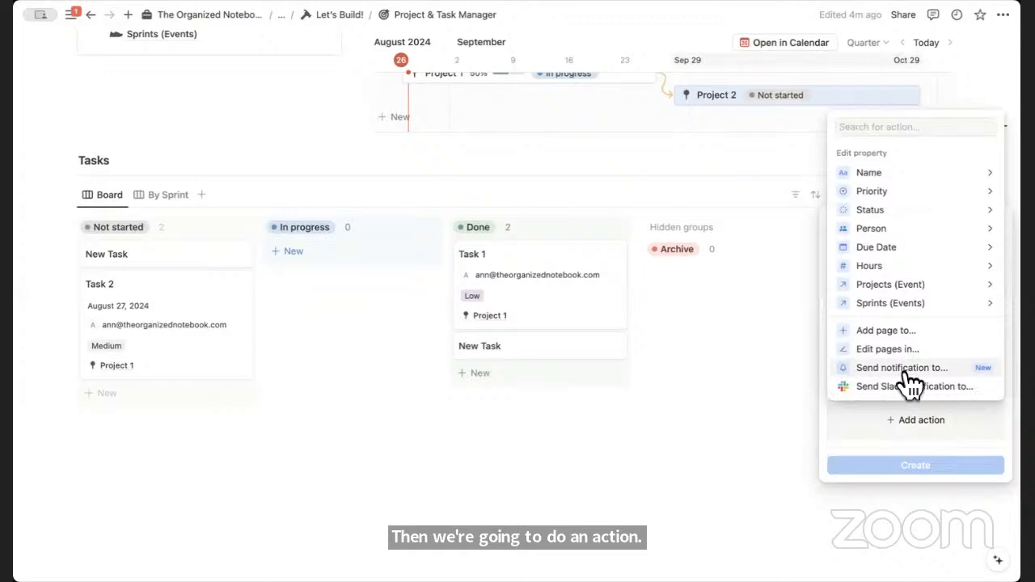
left_click(907, 373)
left_click(912, 436)
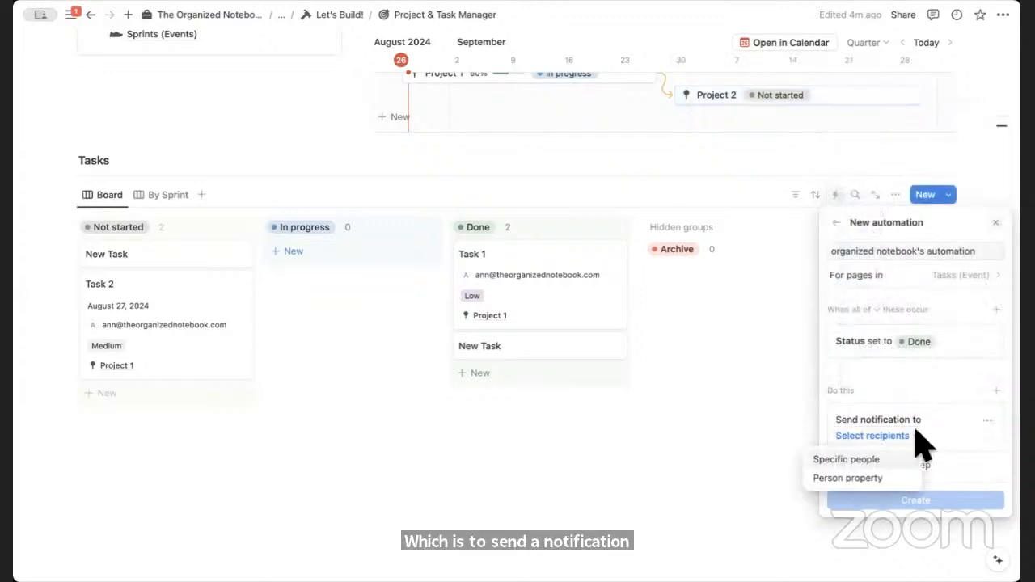
left_click(906, 461)
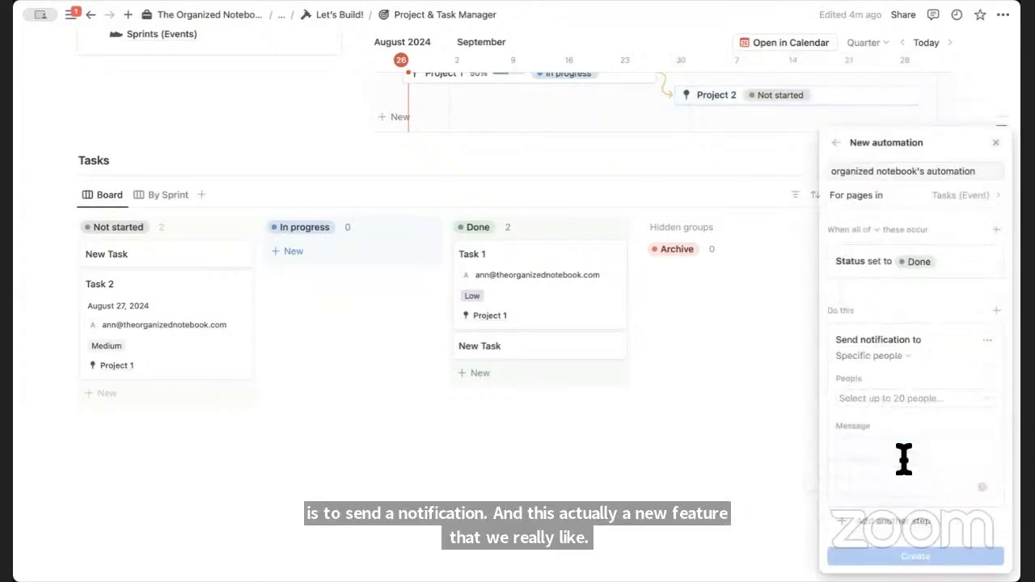
left_click(913, 399)
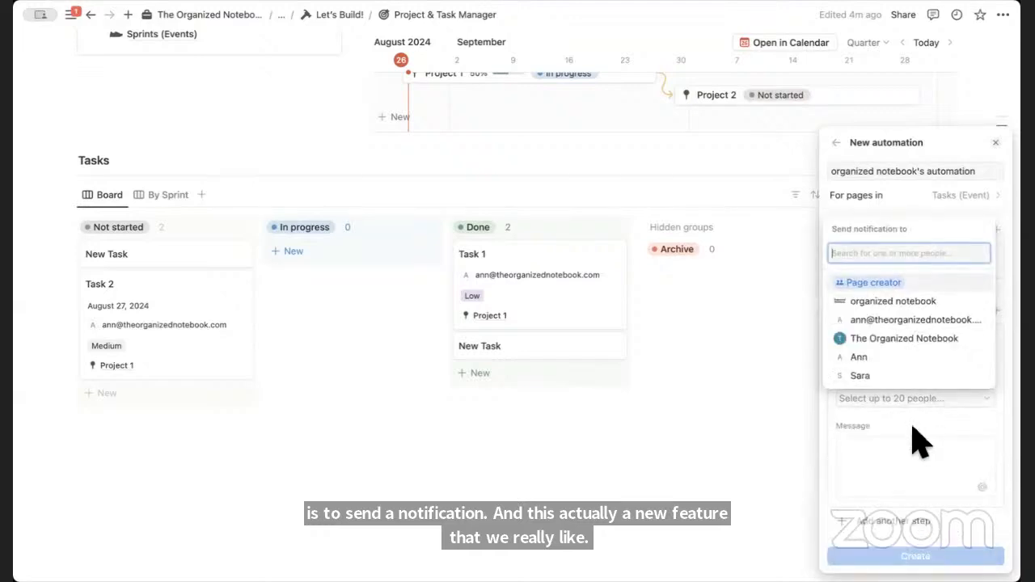
left_click(913, 312)
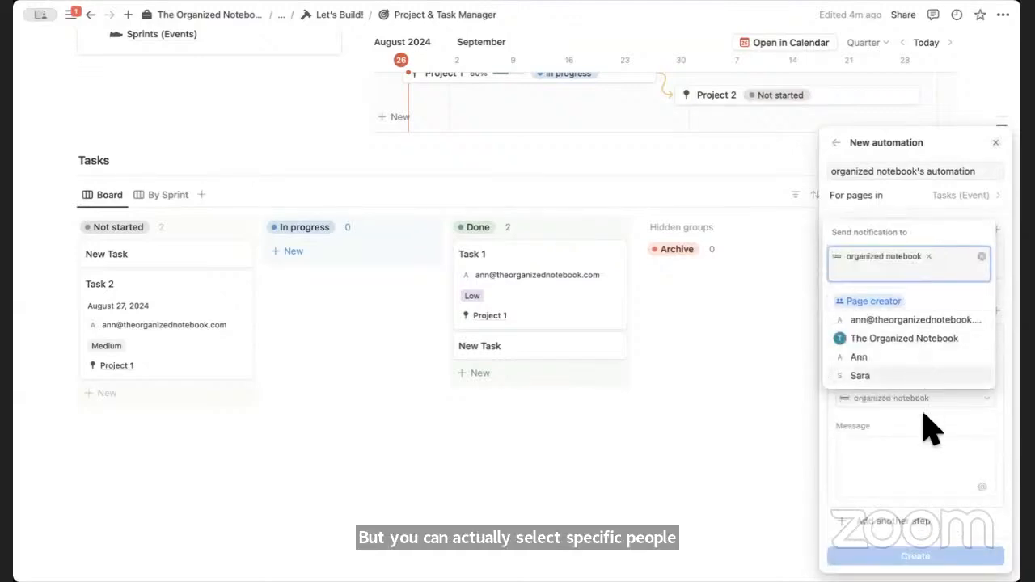
left_click(921, 416)
left_click(894, 453)
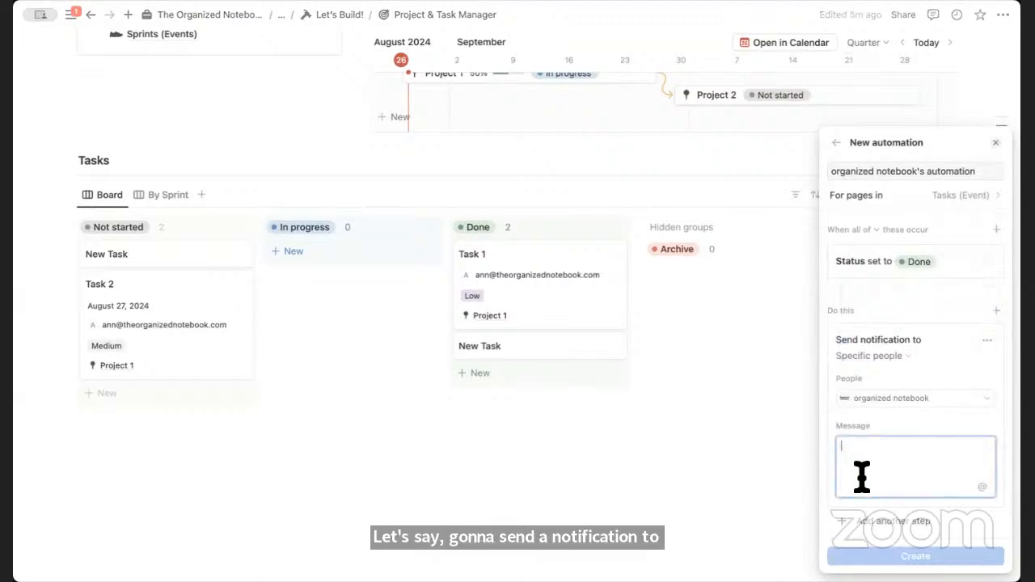
type("TEST")
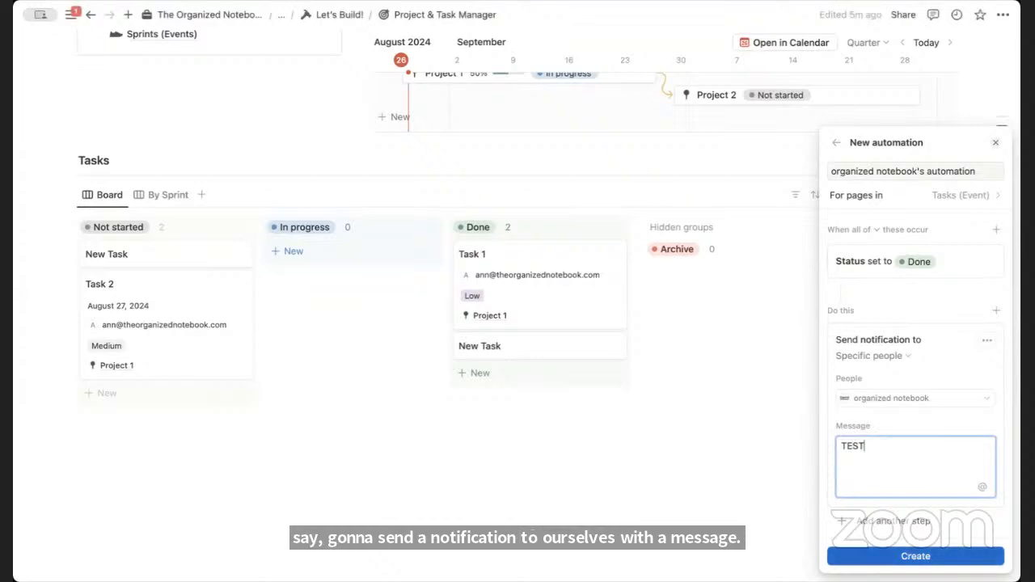
left_click(946, 557)
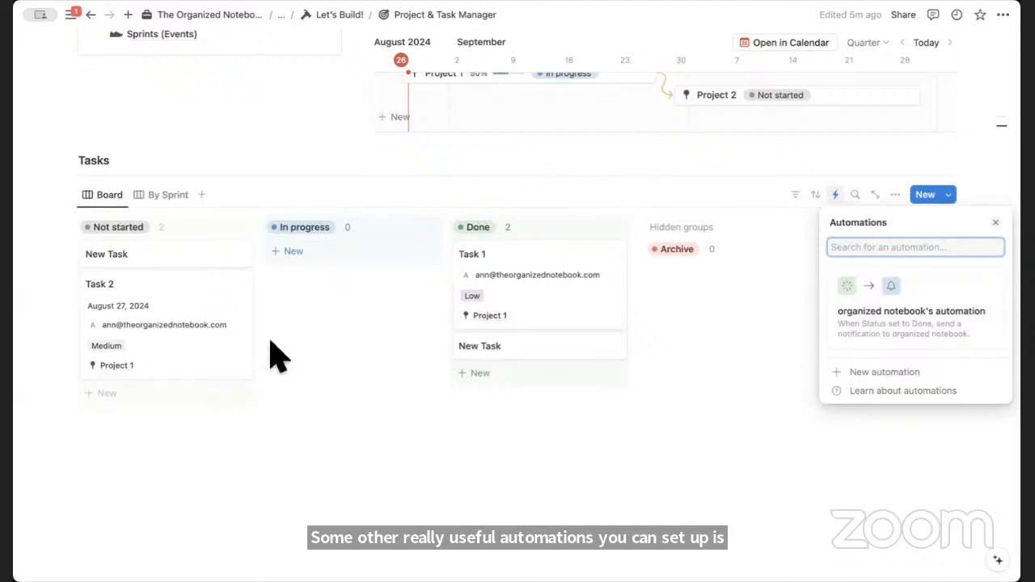
Add a date property named Completion Date to the Tasks database from the Task 2 page, and close the page
left_click(226, 363)
left_click(226, 364)
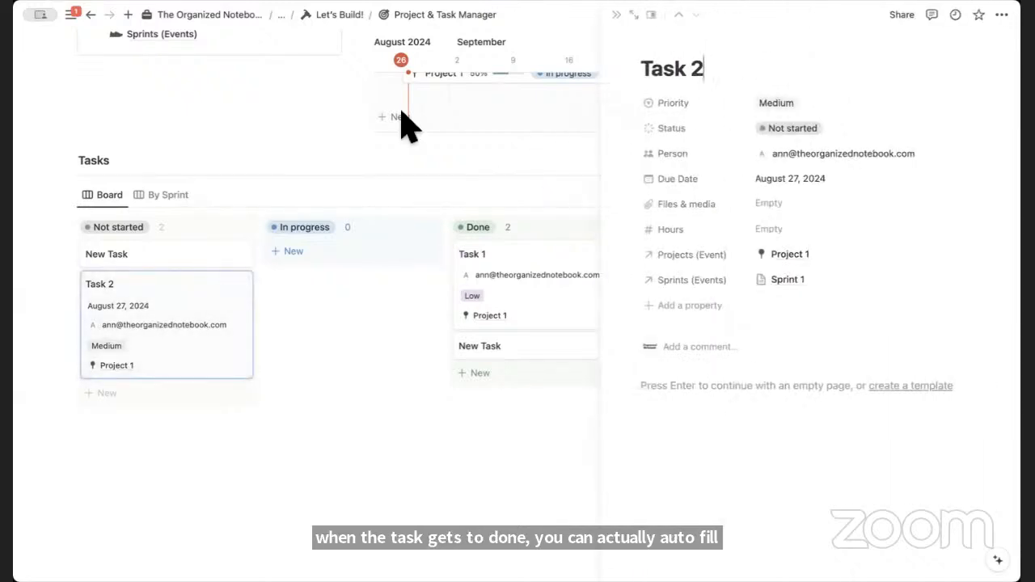
left_click(690, 305)
type("Compl")
key("BackSpace")
key("BackSpace")
key("BackSpace")
key("BackSpace")
type("date")
left_click(733, 383)
type("C")
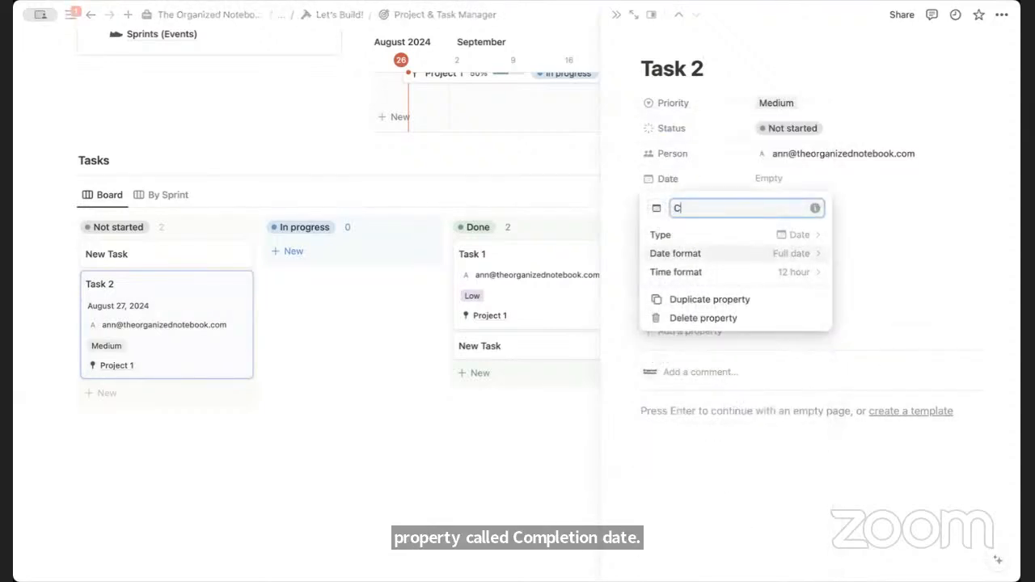
type("oppletion Date")
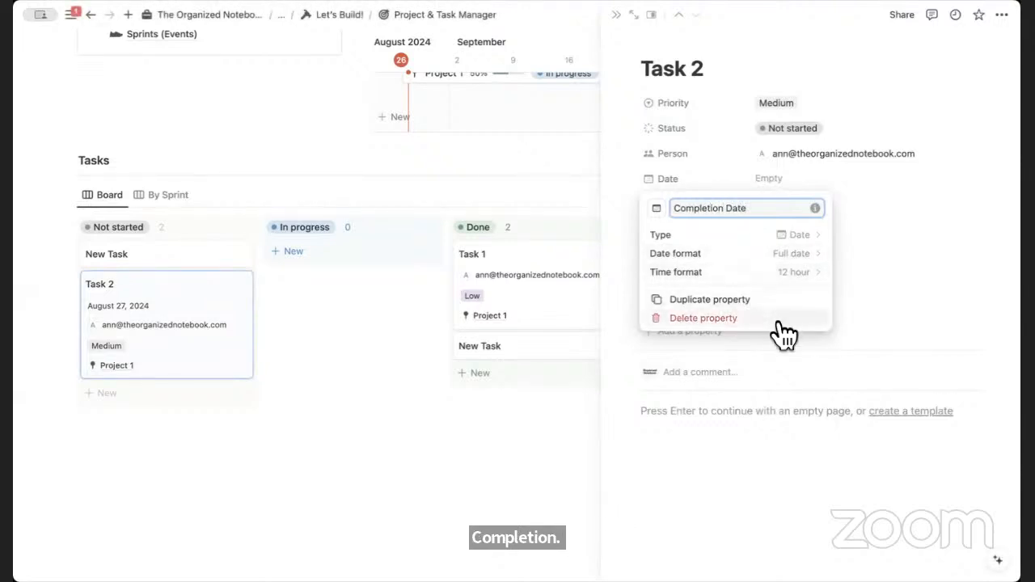
left_click(863, 248)
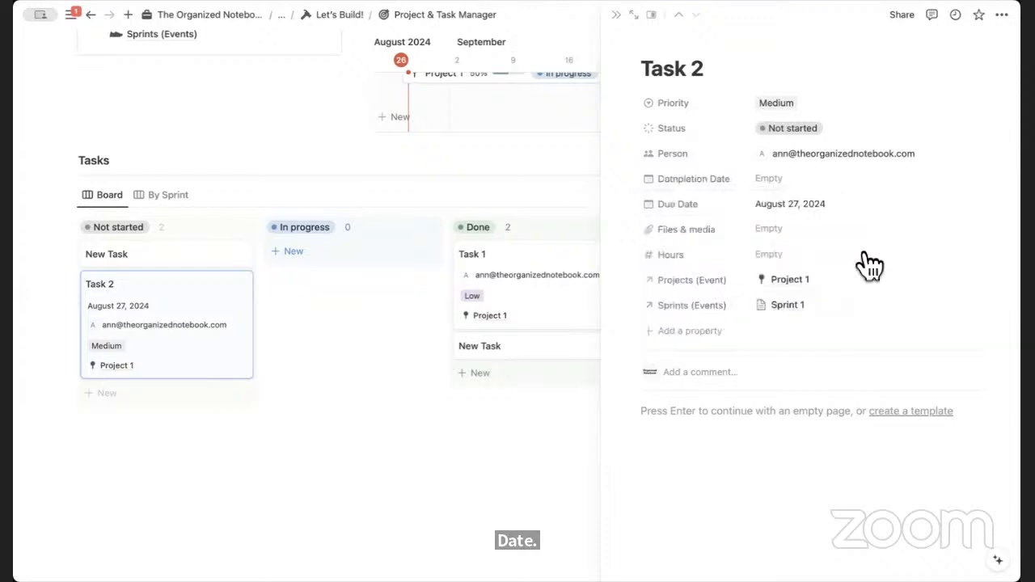
left_click(618, 15)
Begin a second Tasks automation whose trigger is Status set to Done, with all other status options excluded
left_click(835, 196)
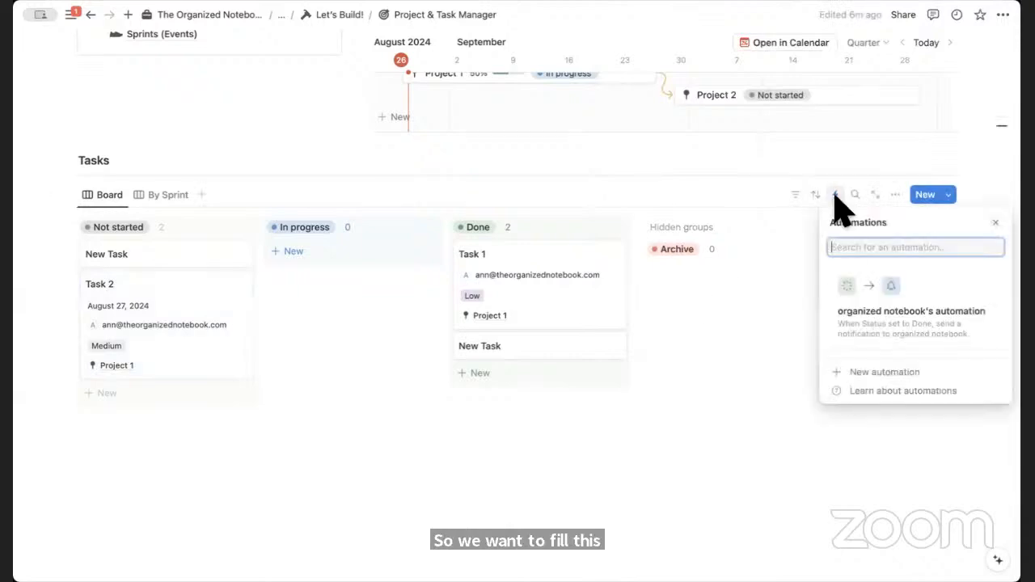
left_click(899, 374)
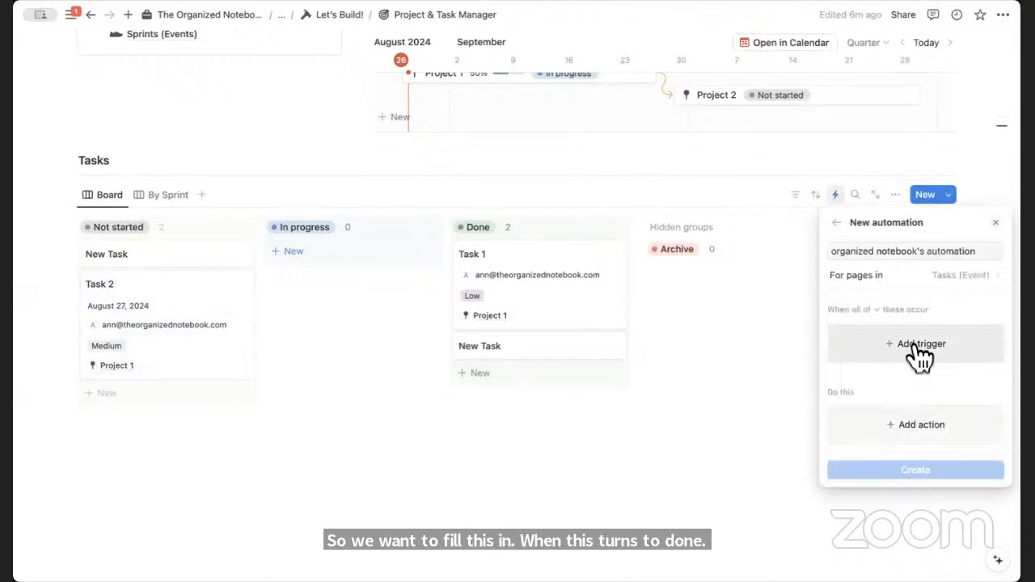
left_click(918, 347)
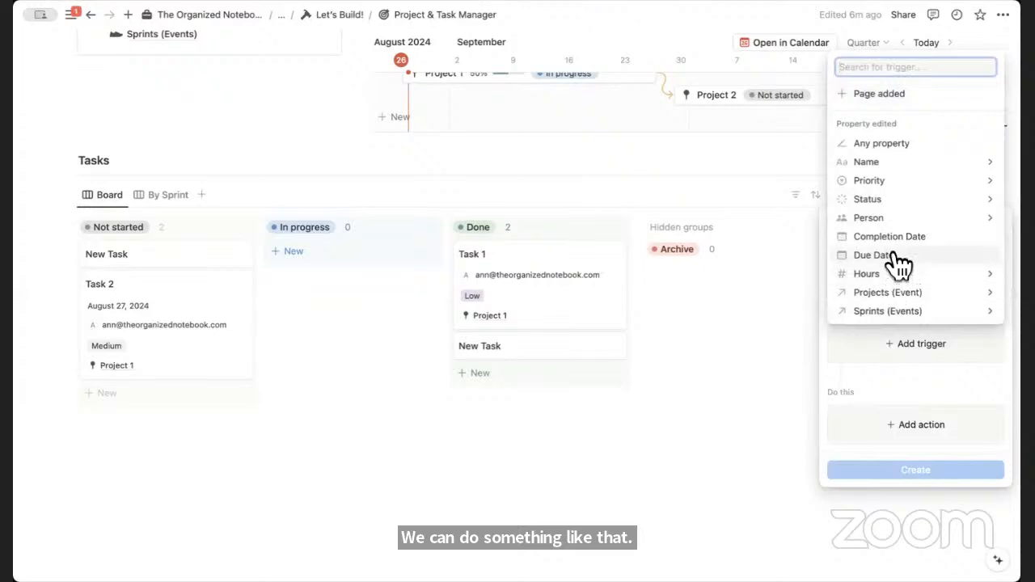
left_click(869, 199)
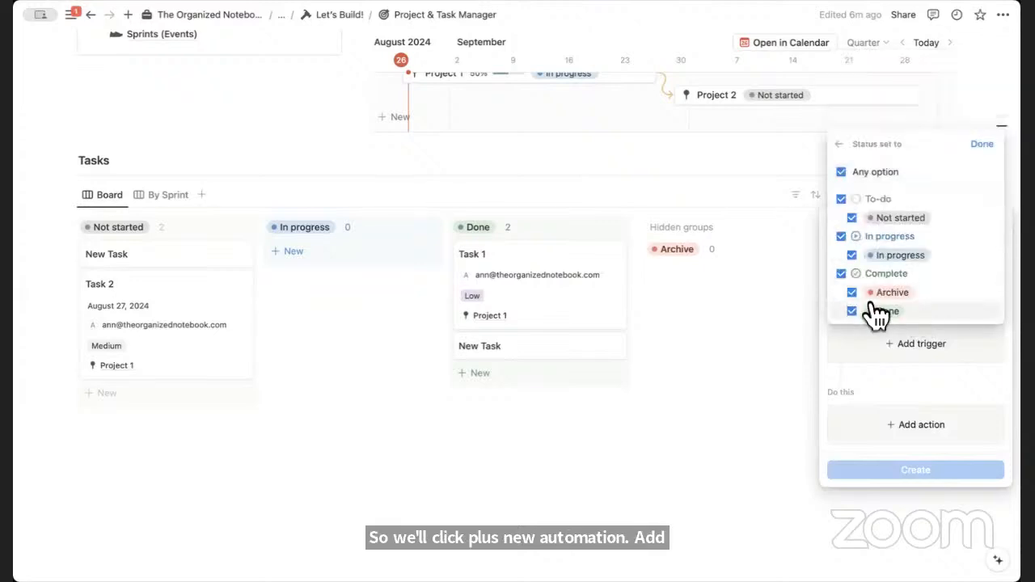
left_click(841, 273)
left_click(842, 237)
left_click(842, 199)
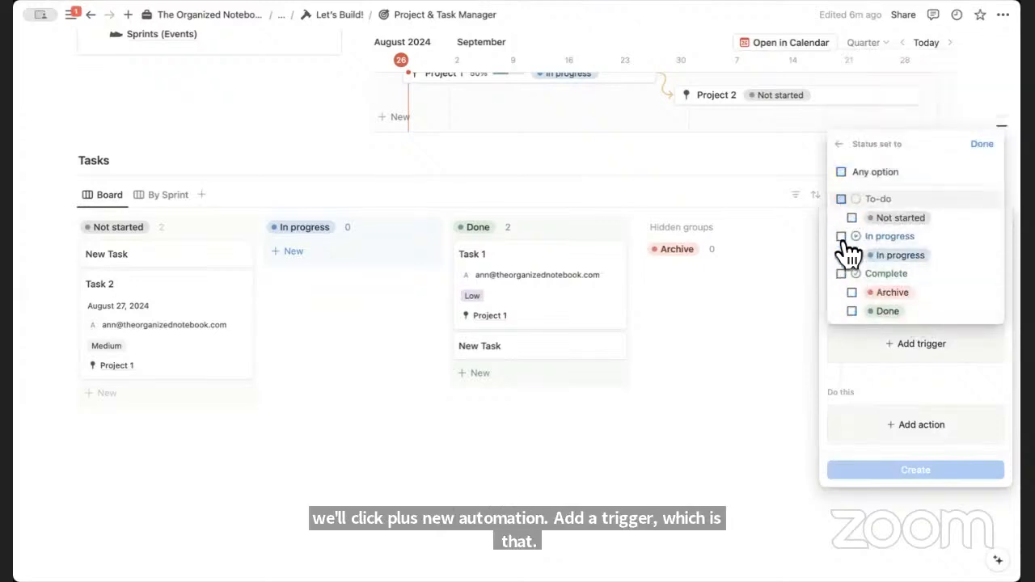
left_click(851, 311)
left_click(983, 144)
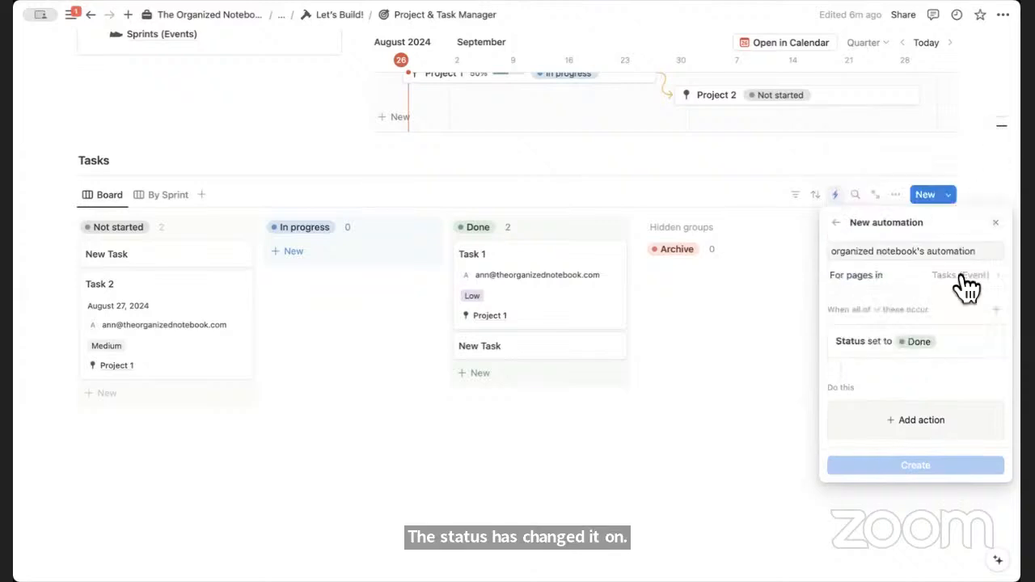
Add an action setting Completion Date to Today and create the automation
left_click(923, 422)
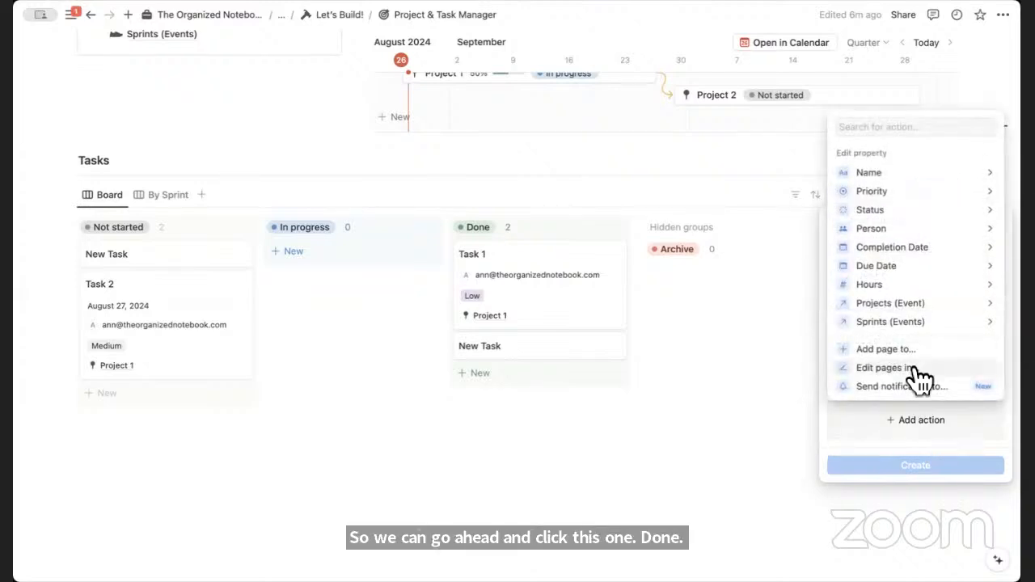
left_click(910, 247)
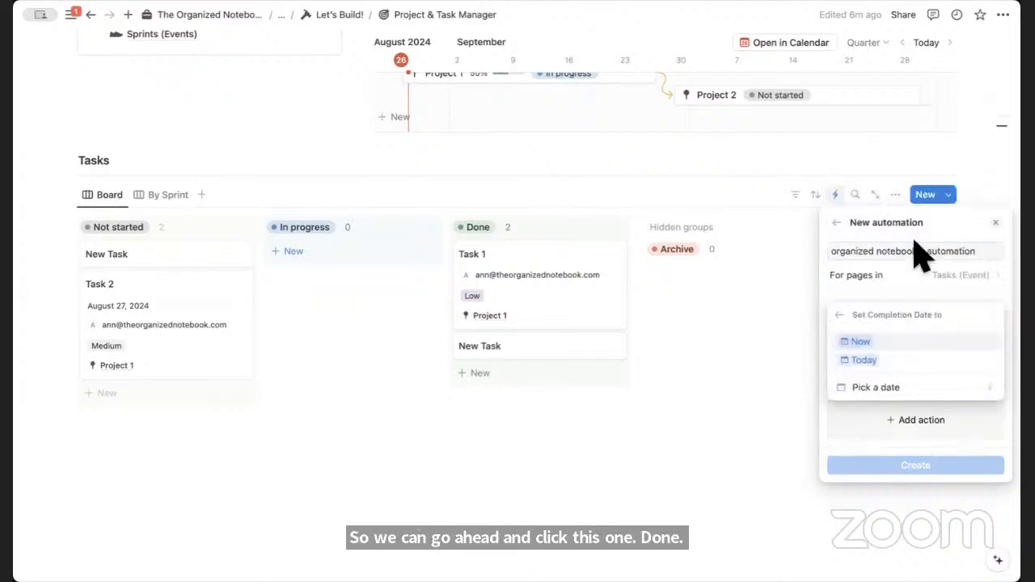
left_click(890, 362)
left_click(915, 500)
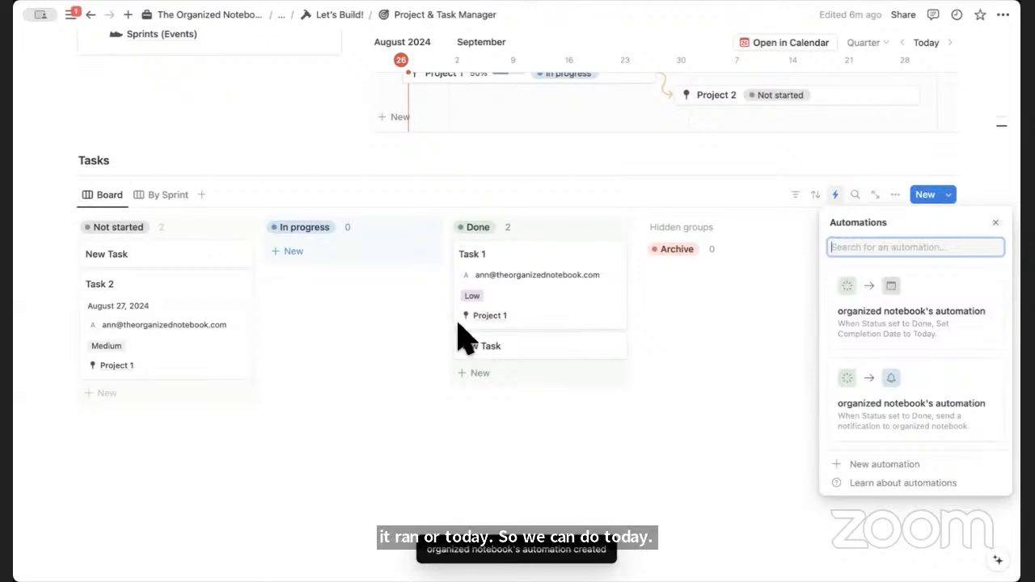
Test the automation by moving Task 2 to the Done column and checking the Completion Date on its page
left_click(220, 356)
left_click_drag(208, 365, 544, 387)
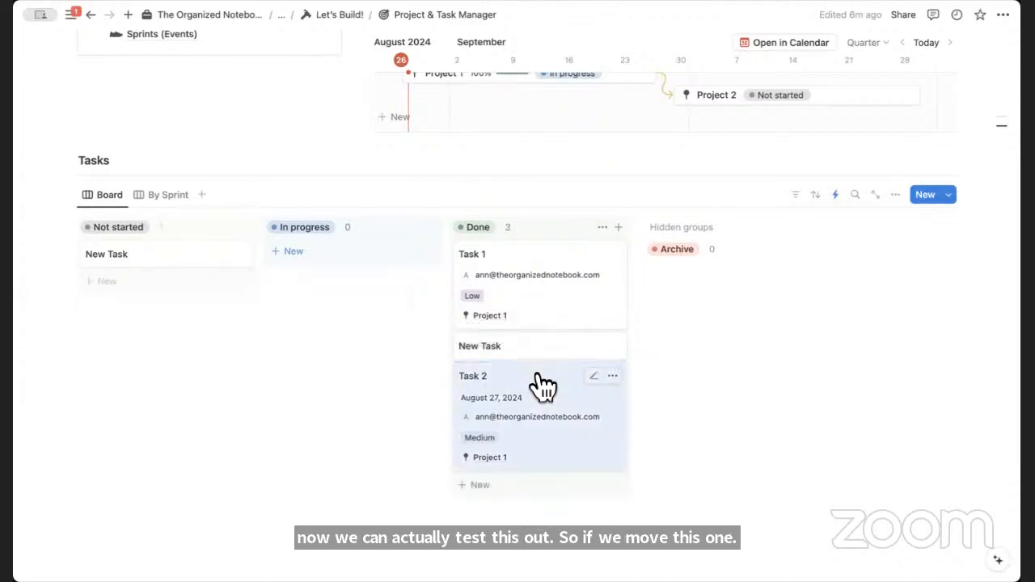
left_click(613, 469)
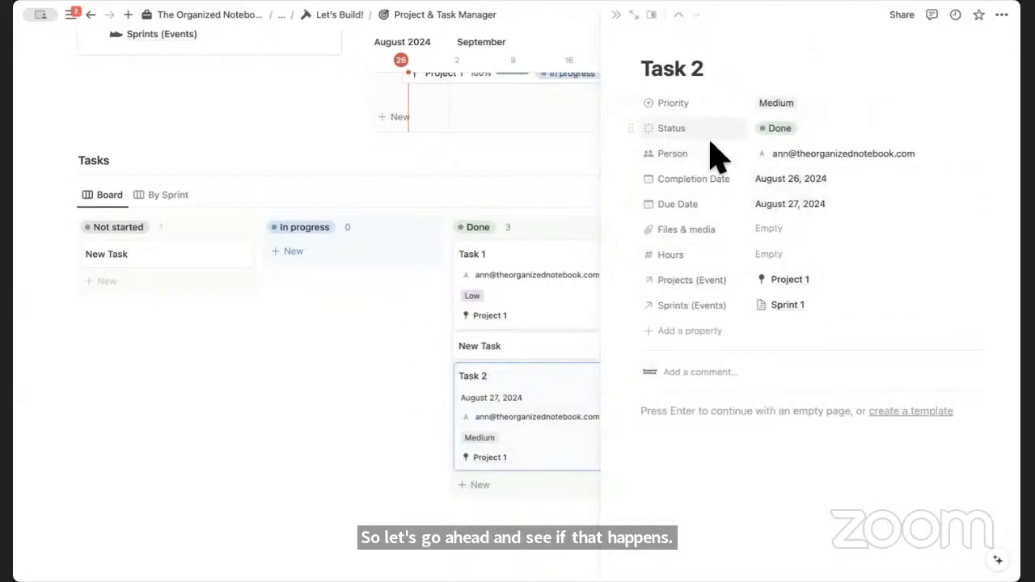
left_click(618, 15)
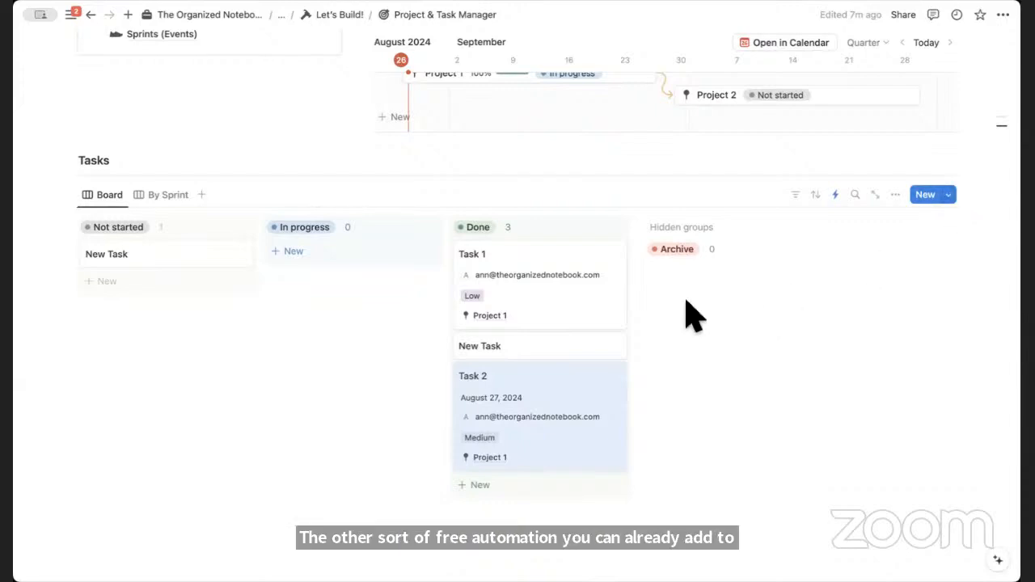
Create a new template named Marketing Email for the Tasks database, start its empty page body, and close it
left_click(950, 195)
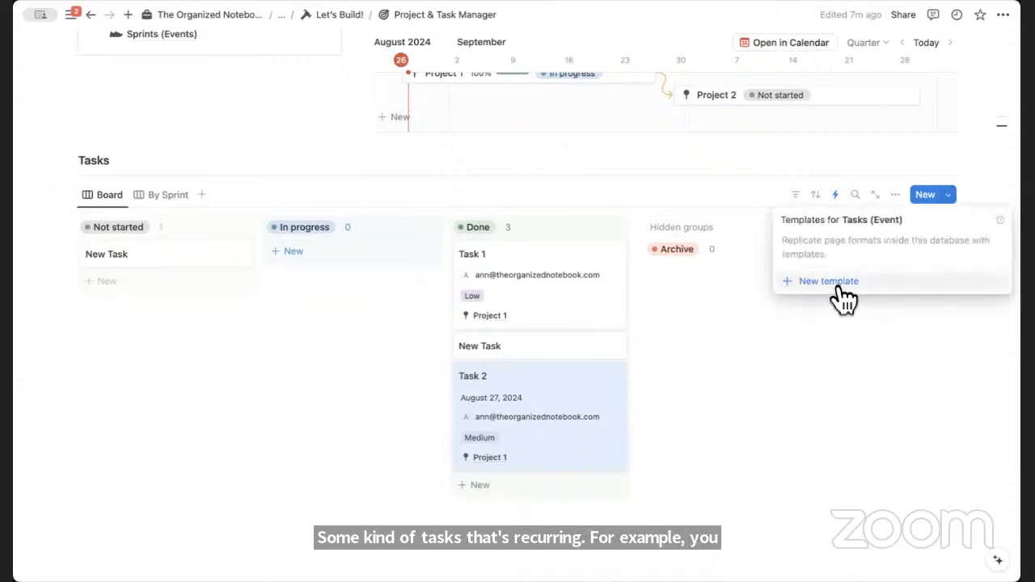
left_click(833, 282)
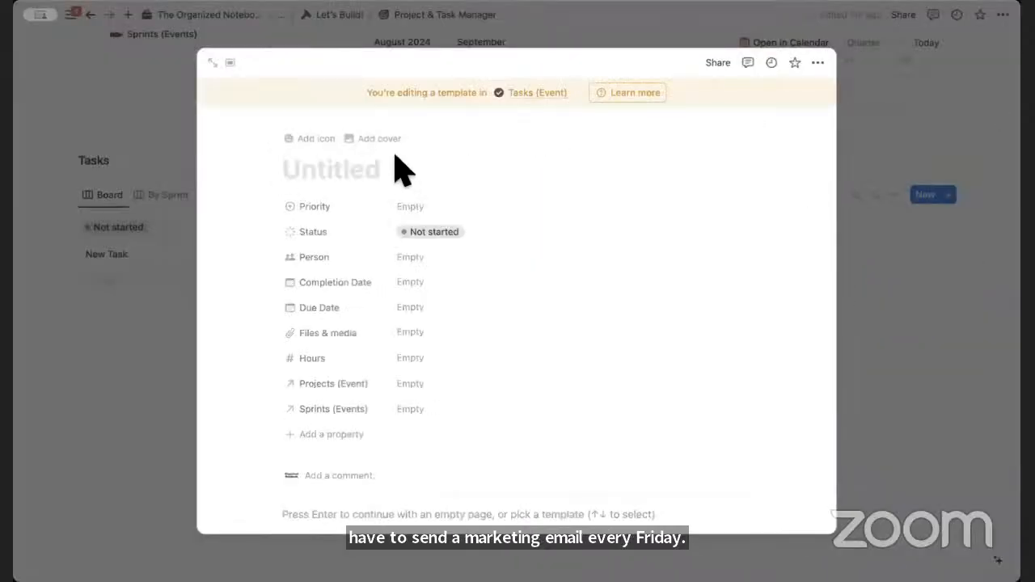
type("Marketing Ema")
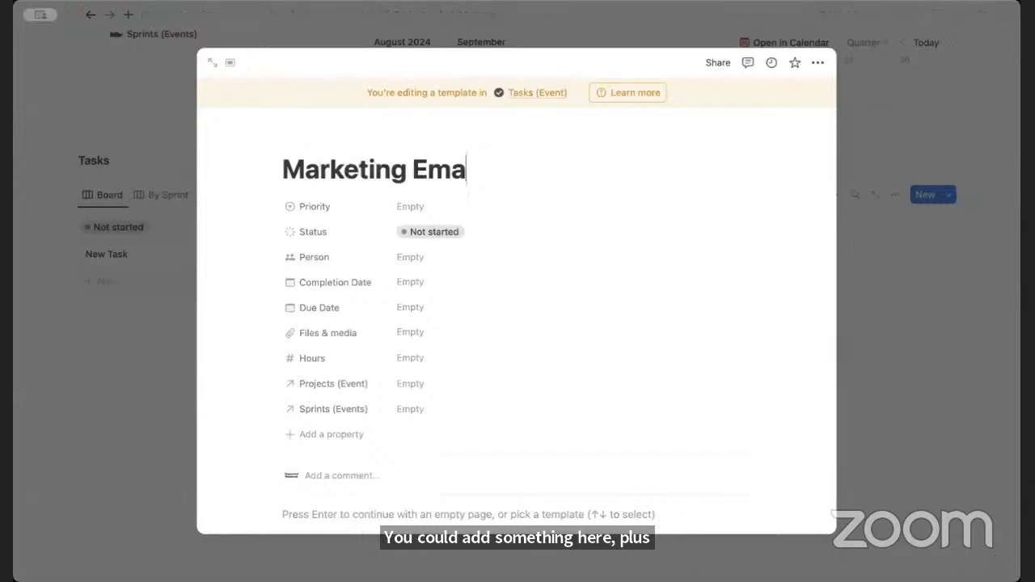
type("il")
scroll(351, 448, "down", 3)
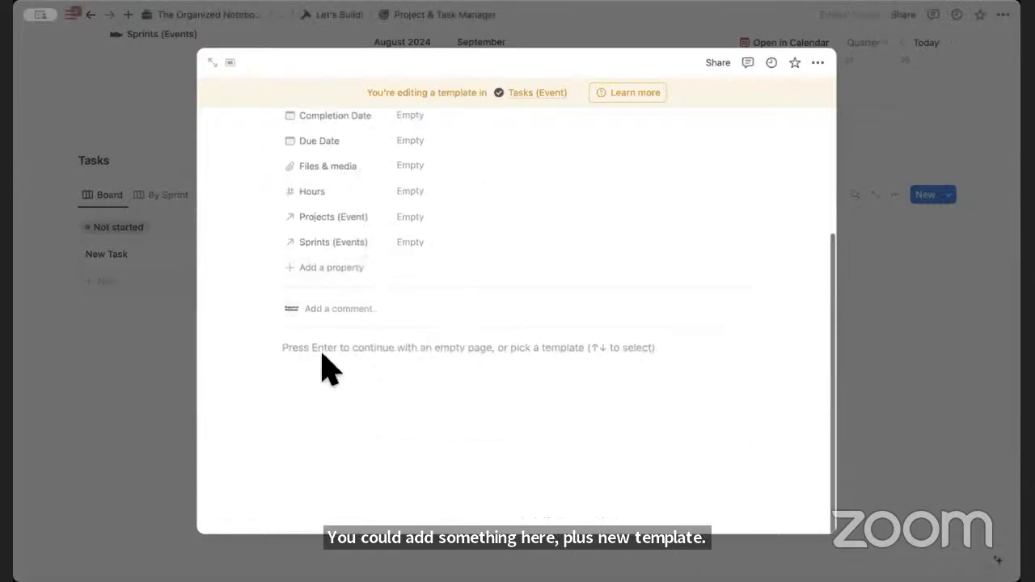
left_click(279, 388)
scroll(333, 439, "up", 3)
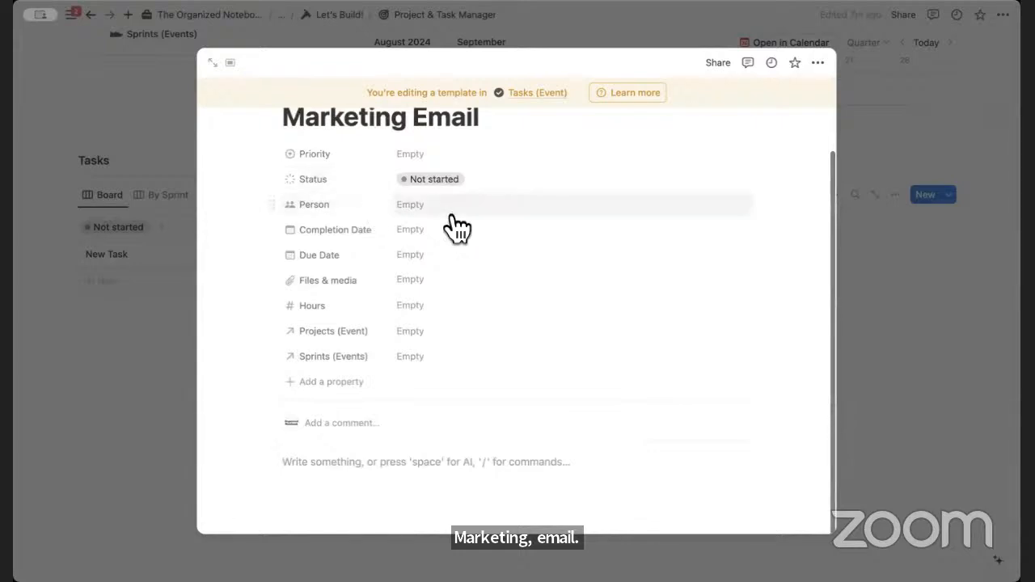
scroll(362, 430, "down", 3)
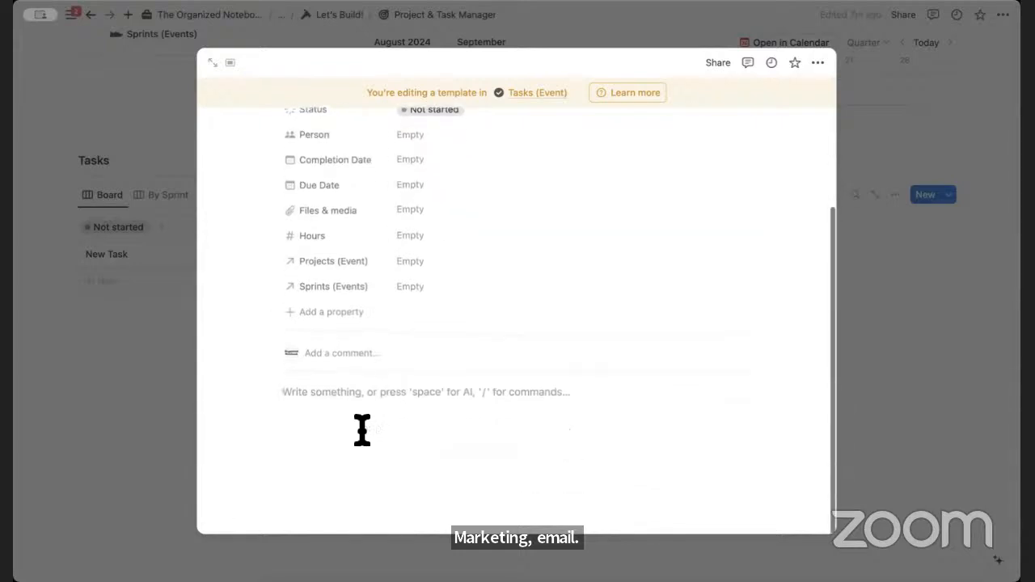
left_click(170, 378)
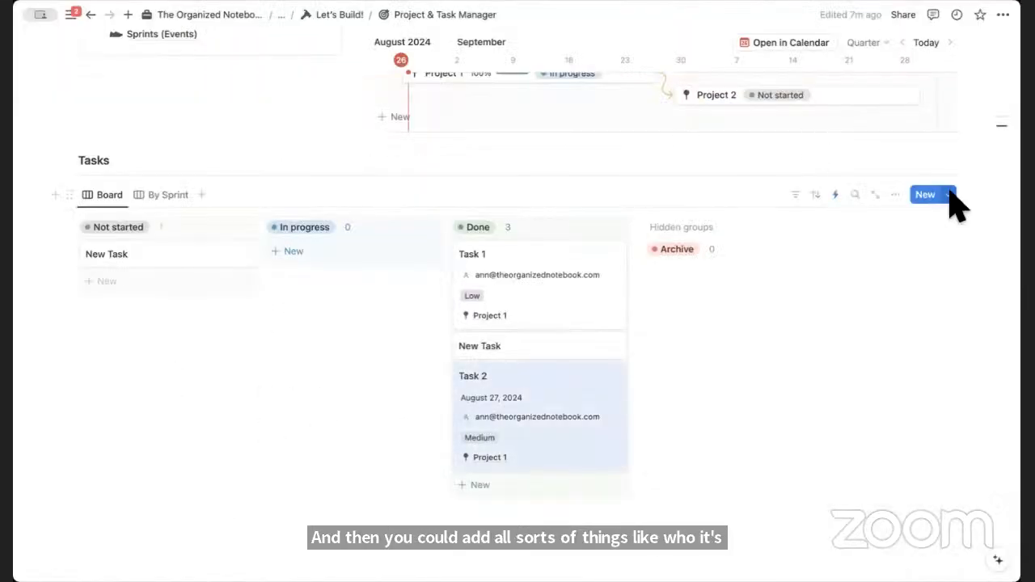
Try out a weekly repeat on Friday for the Marketing Email template, and leave the repeat settings without saving
left_click(950, 196)
left_click(999, 244)
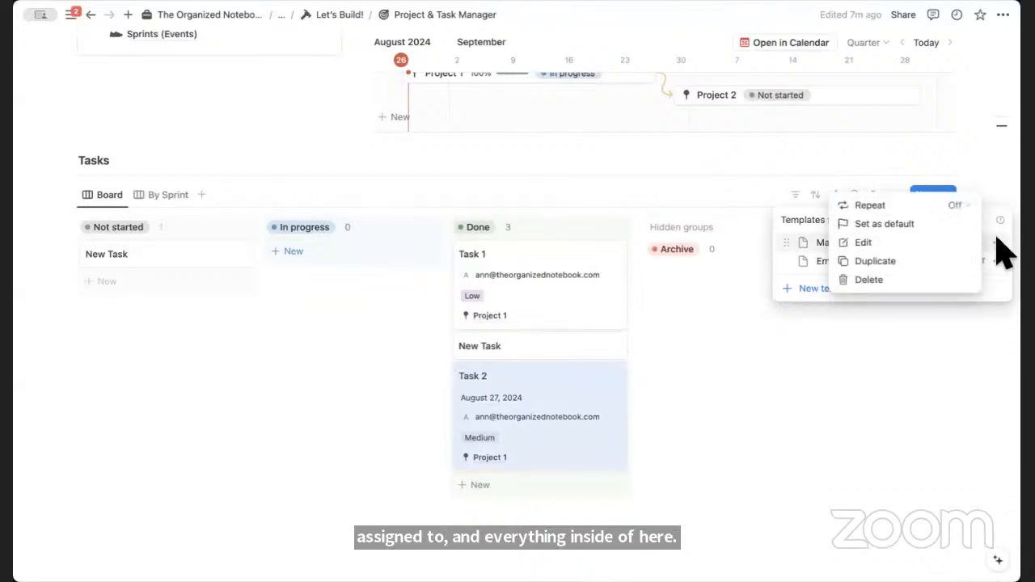
left_click(928, 209)
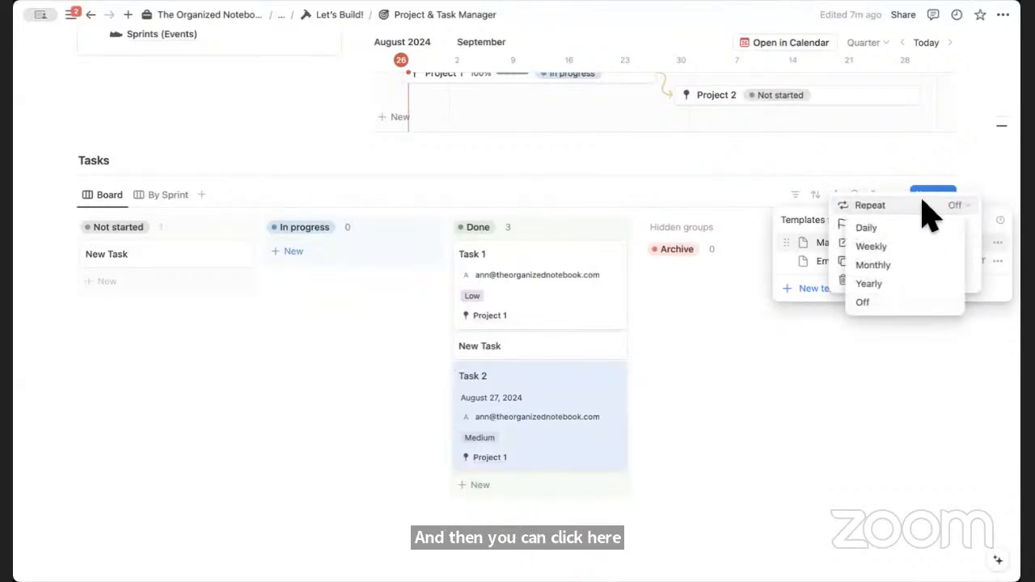
left_click(923, 250)
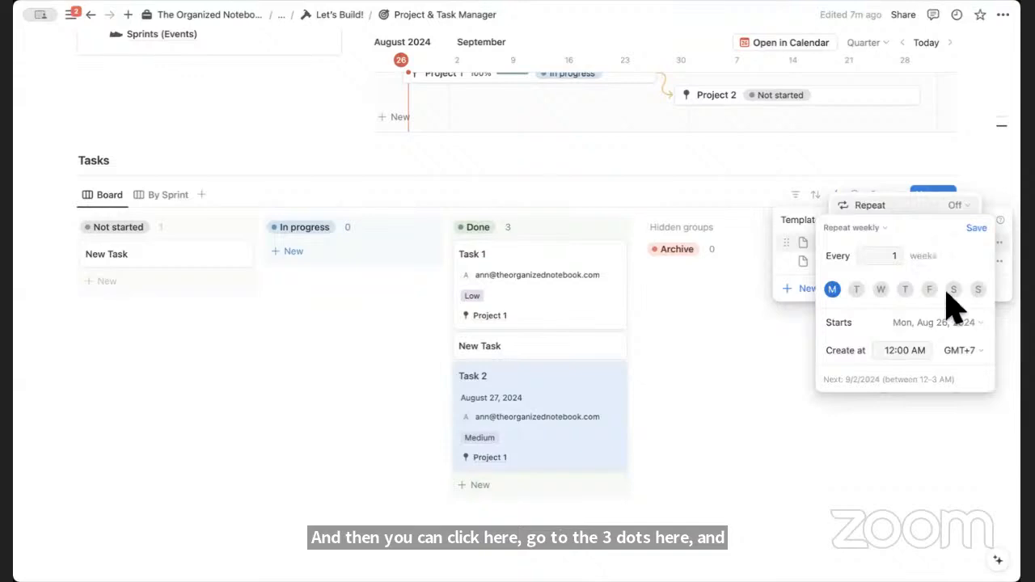
left_click(832, 291)
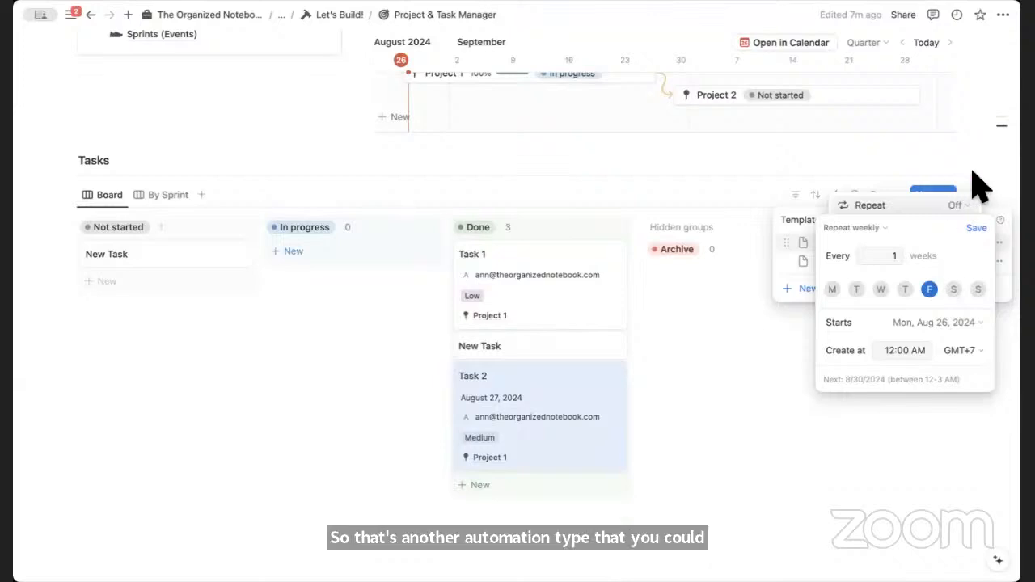
key("Escape")
key("Escape")
key("Escape")
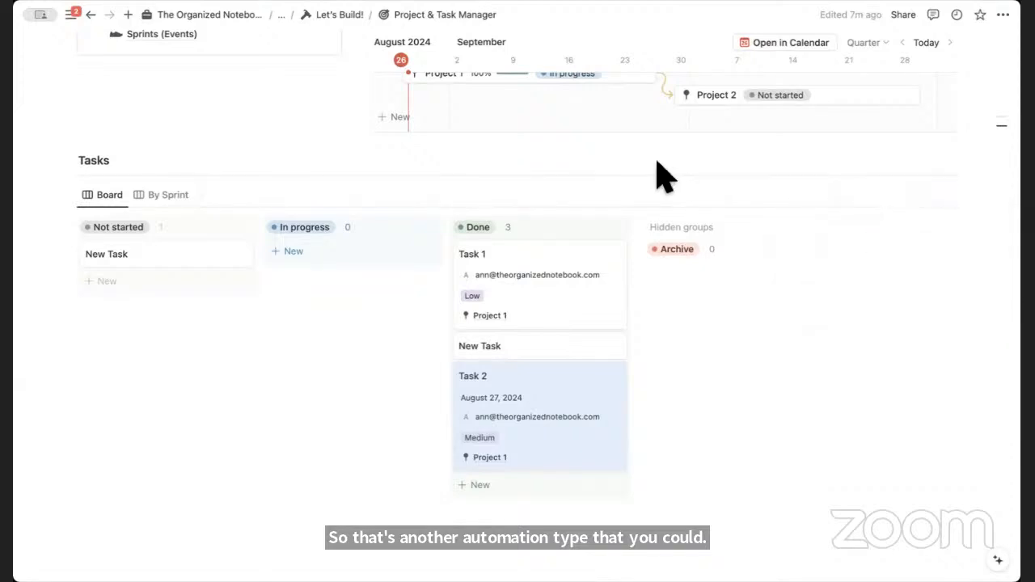
Go to the Let's Build! page and open the ULTIMATE Project & Task Manager - Advanced (+ Sprints) preview version
scroll(512, 116, "up", 5)
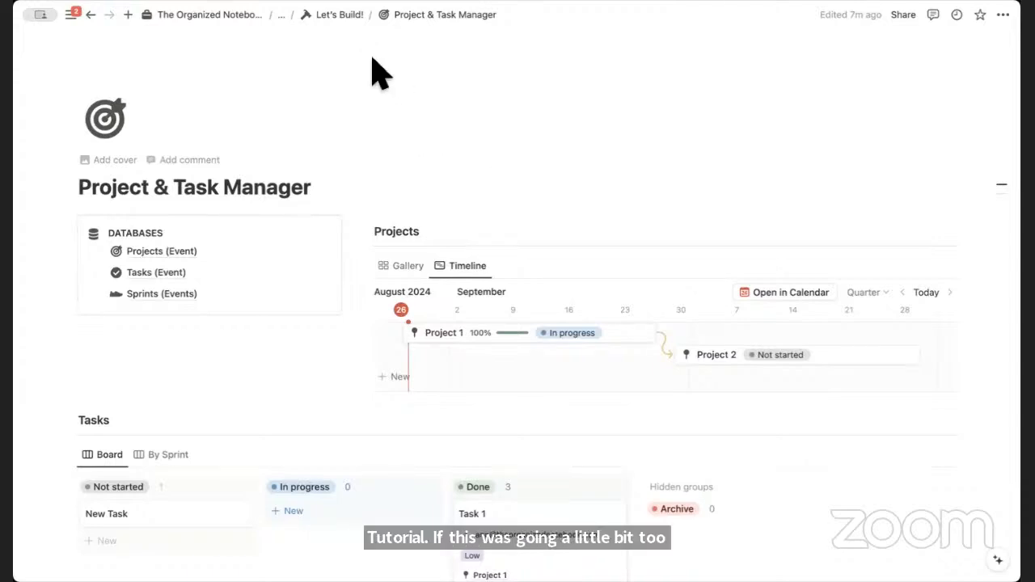
left_click(336, 15)
scroll(400, 162, "down", 2)
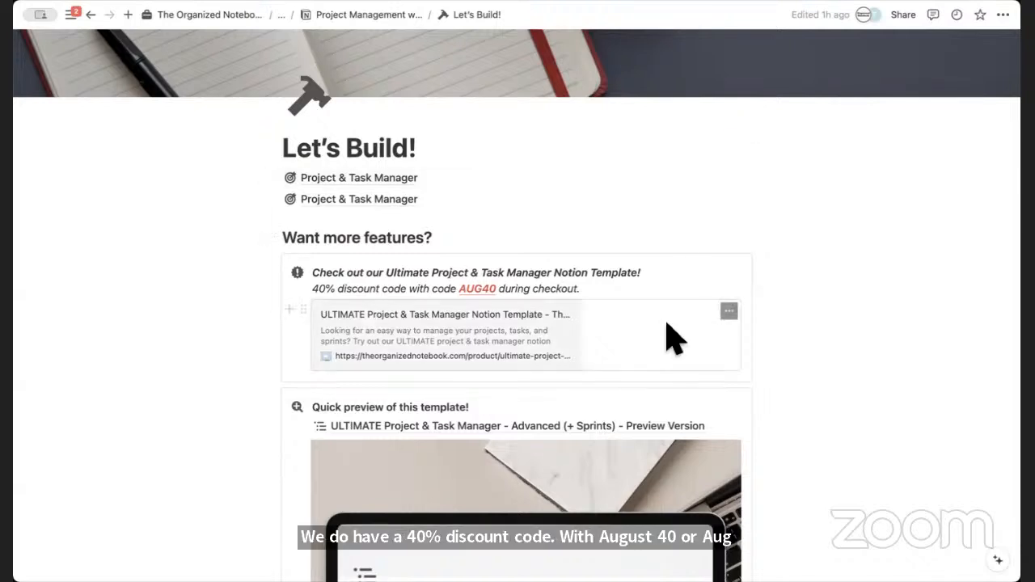
scroll(659, 346, "down", 1)
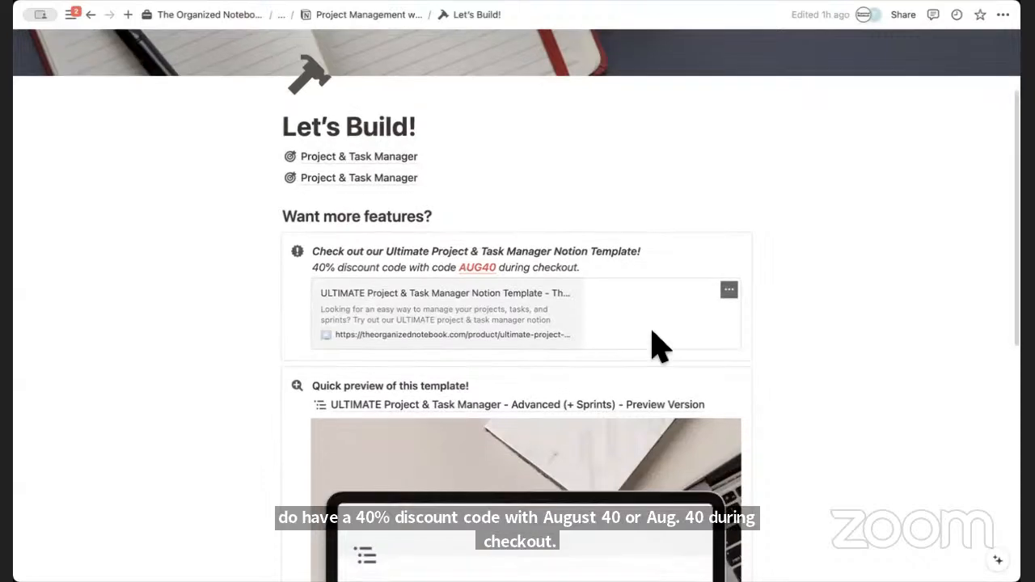
scroll(659, 346, "down", 2)
scroll(659, 346, "down", 5)
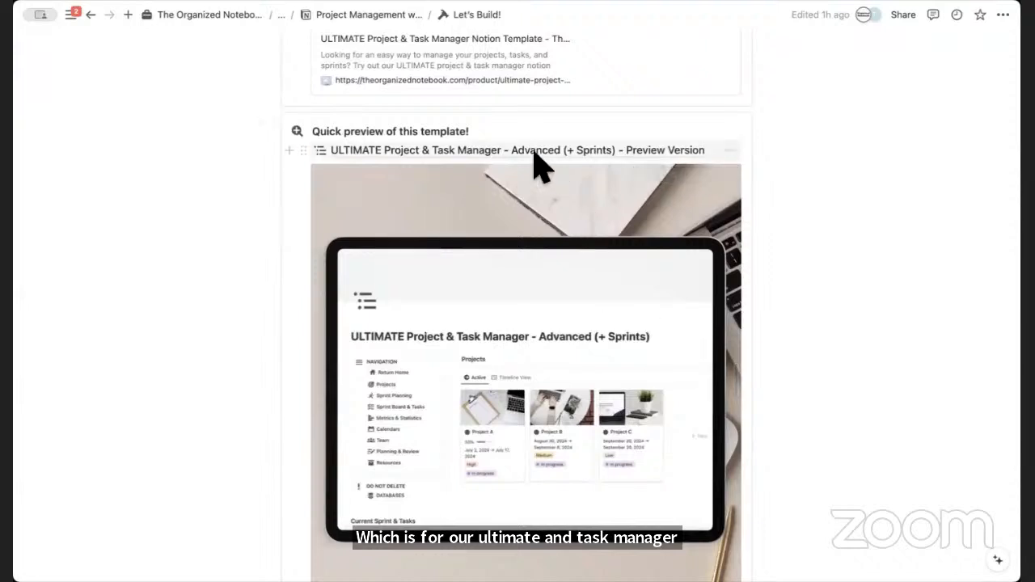
left_click(518, 149)
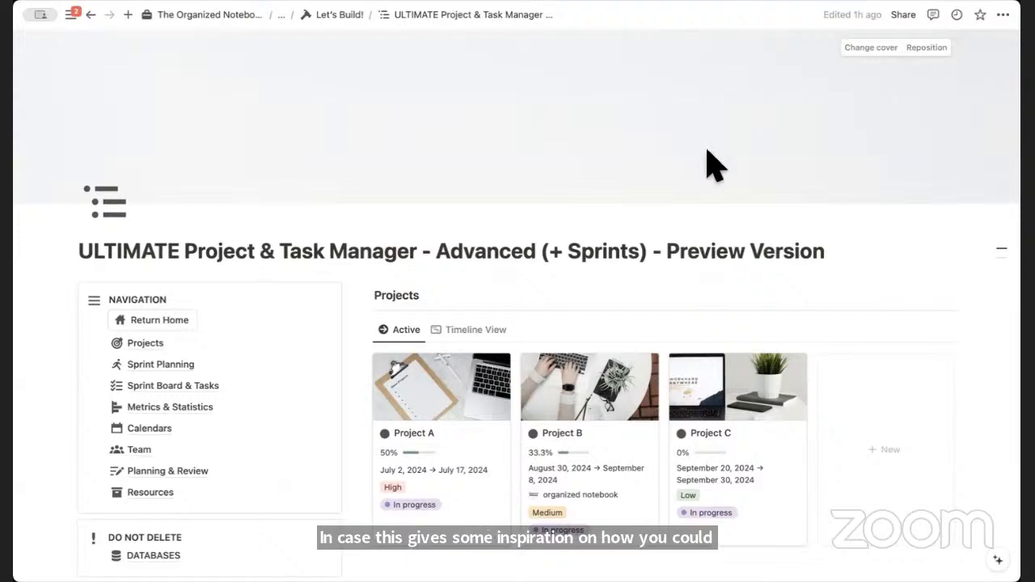
Review the template's Projects section and the Next Sprint, Task Backlog and Current Sprint views of its tasks
scroll(703, 173, "down", 2)
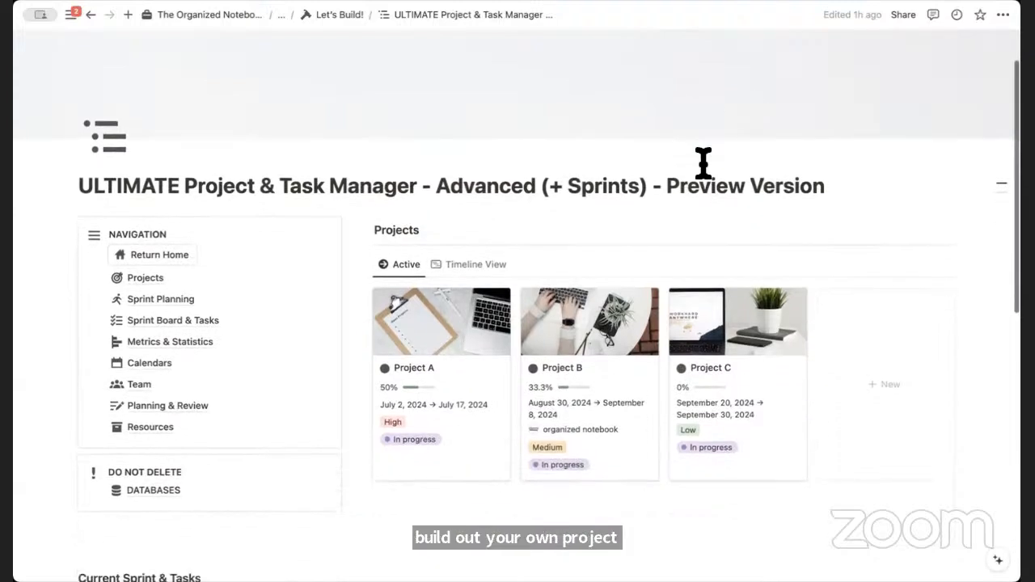
scroll(684, 184, "down", 2)
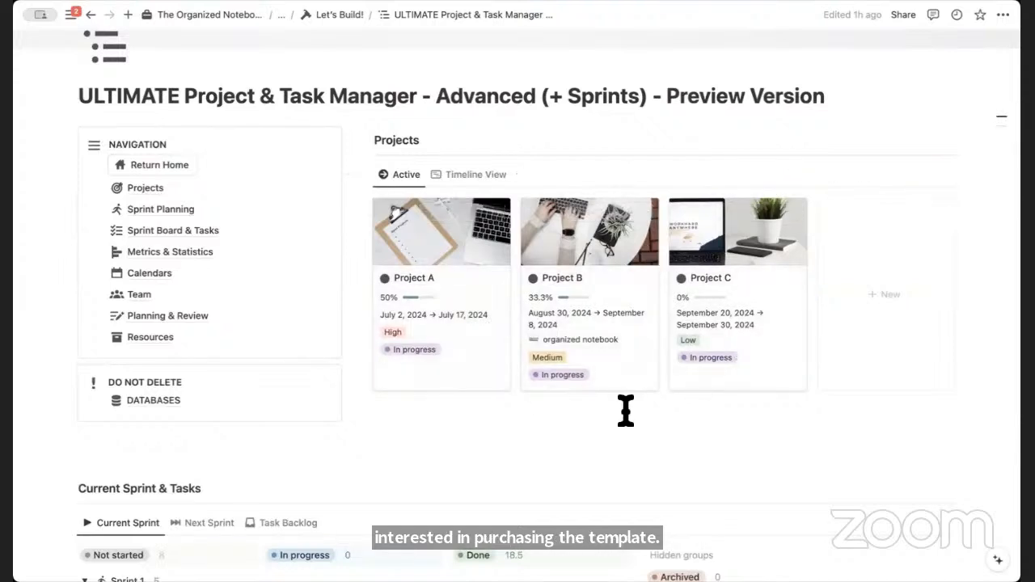
scroll(624, 411, "down", 1)
scroll(625, 411, "down", 5)
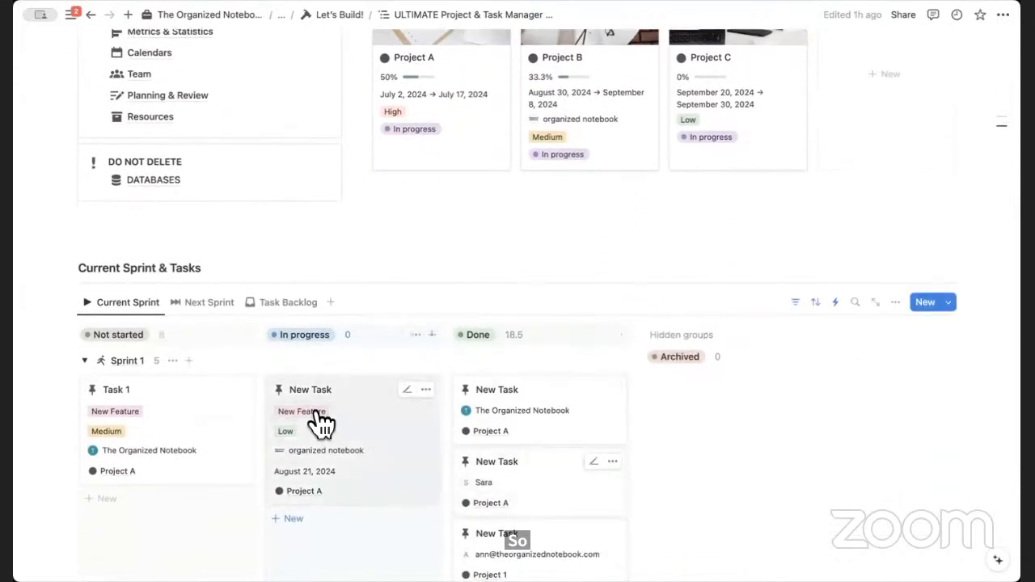
left_click(209, 314)
left_click(293, 317)
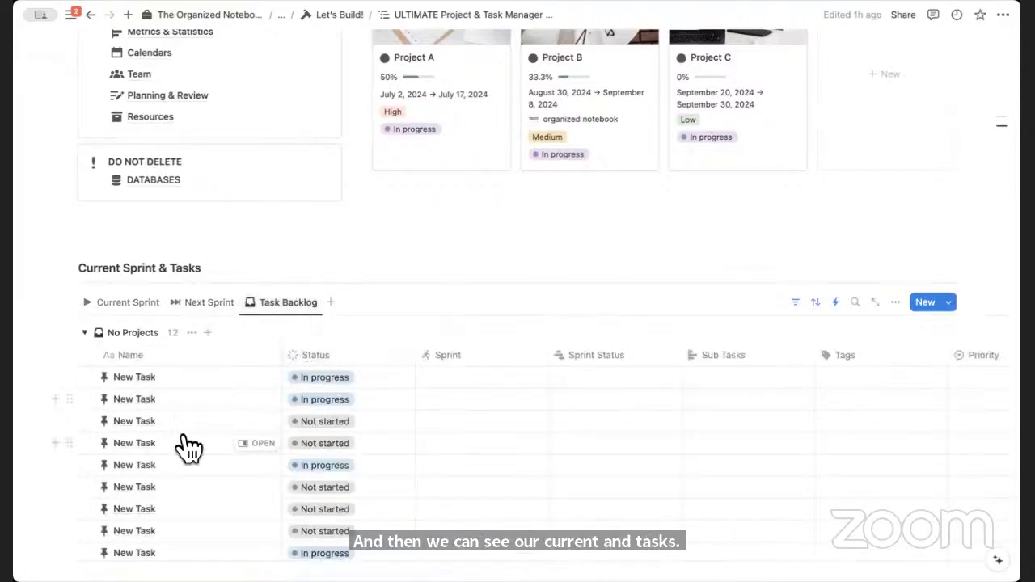
left_click(123, 306)
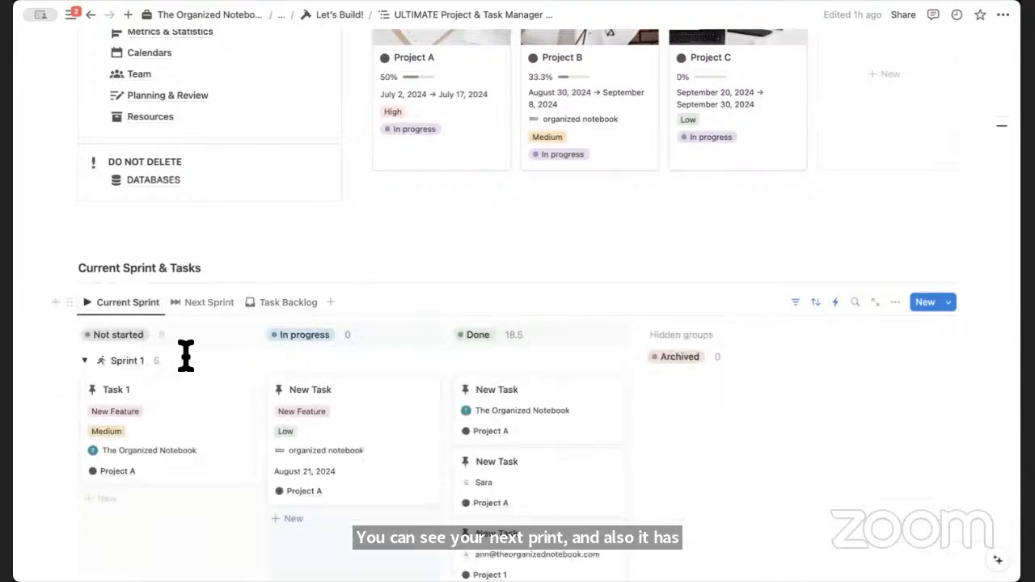
scroll(186, 356, "up", 5)
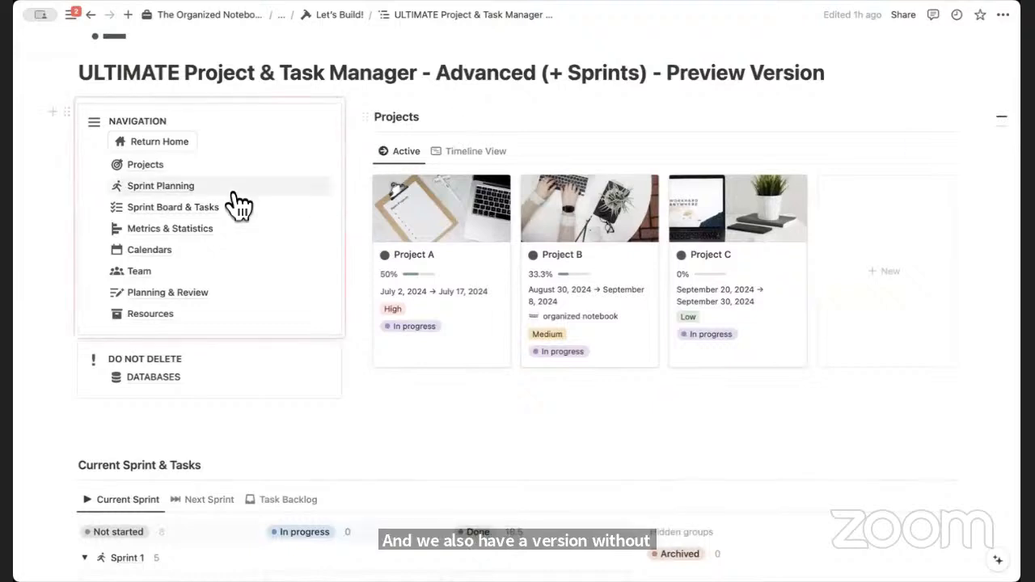
Open the template's Projects page and switch the Projects Overview chart to In Progress Projects to examine each project's task breakdown
left_click(161, 171)
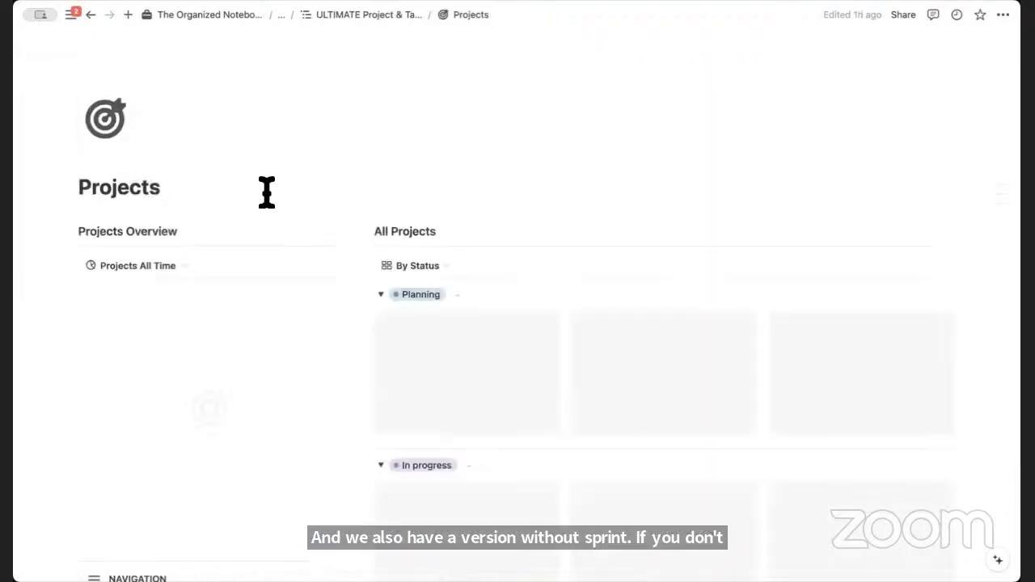
scroll(299, 206, "down", 2)
scroll(275, 209, "down", 1)
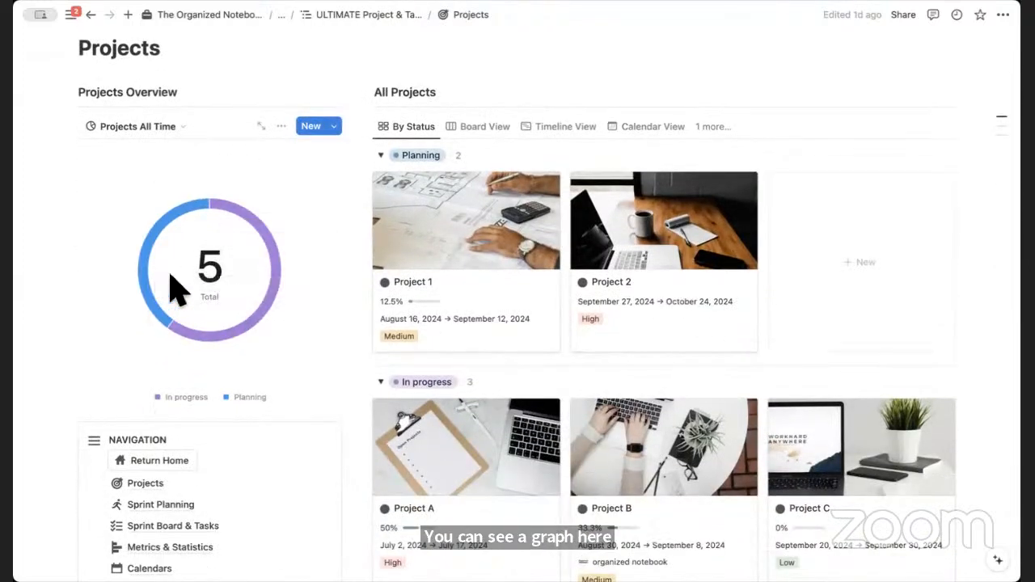
left_click(153, 127)
left_click(162, 194)
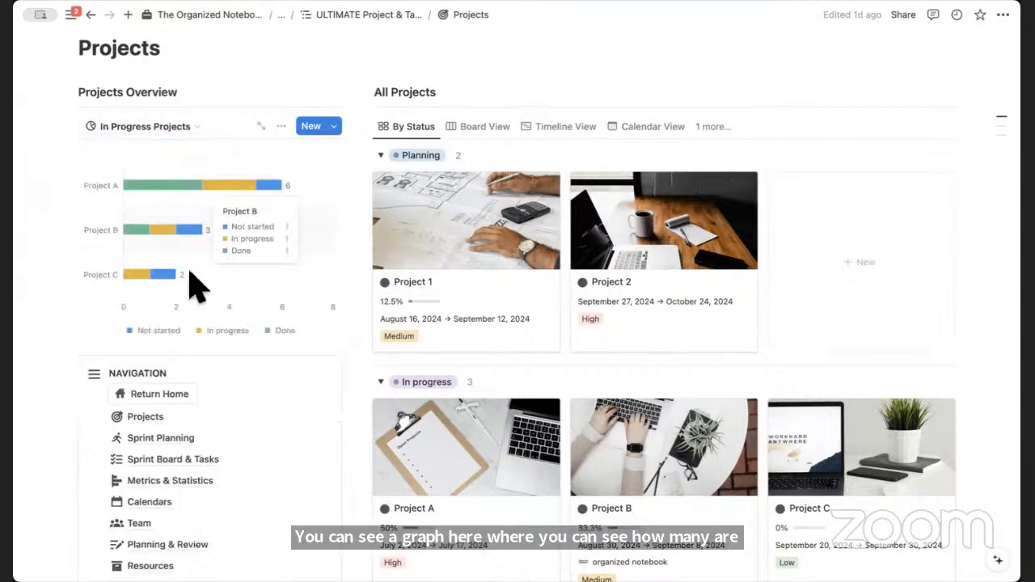
mouse_move(162, 194)
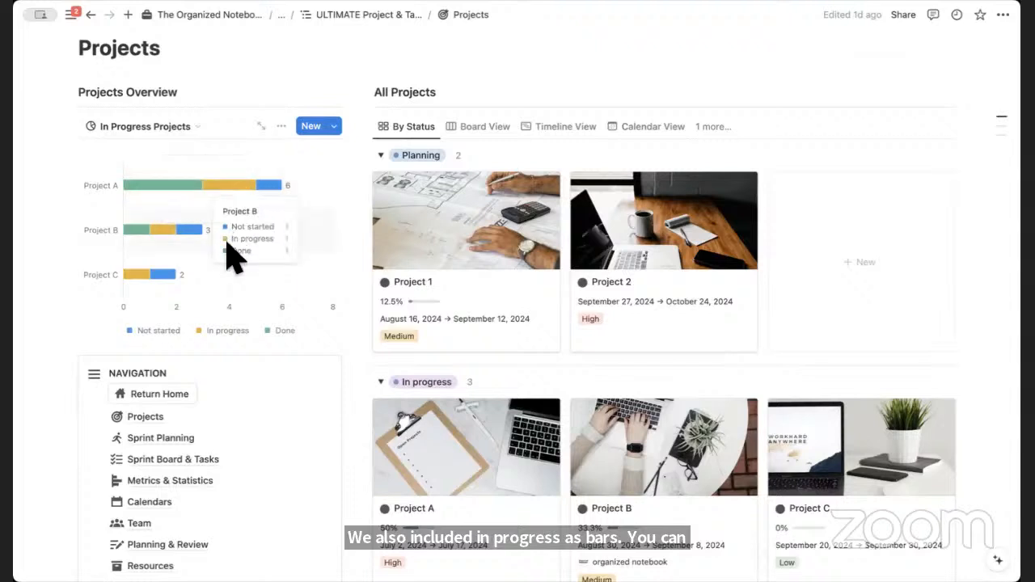
scroll(214, 302, "down", 3)
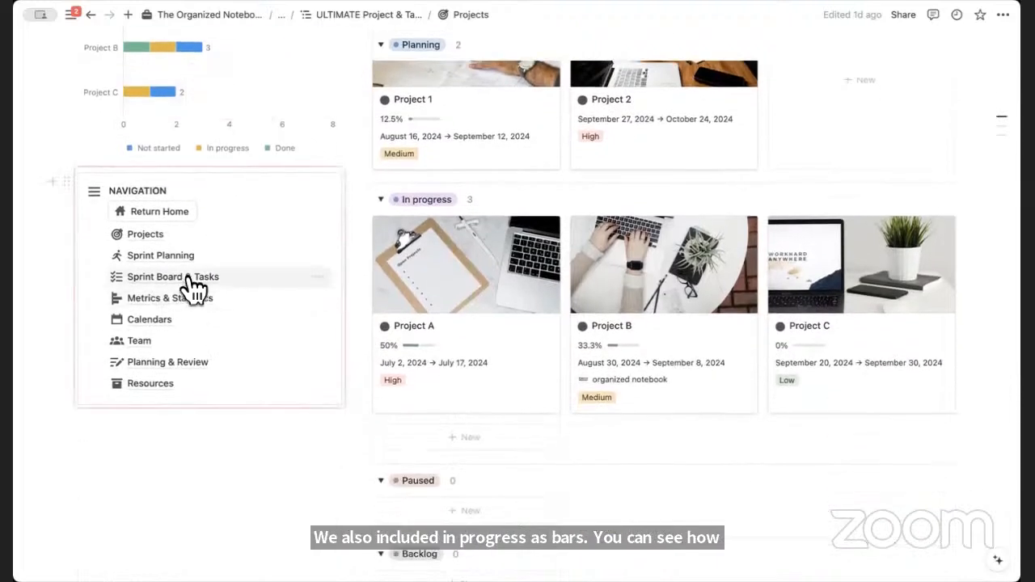
View the Sprint Planning page's list of sprints, and examine the chart and board on the Sprint Board & Tasks page
left_click(173, 257)
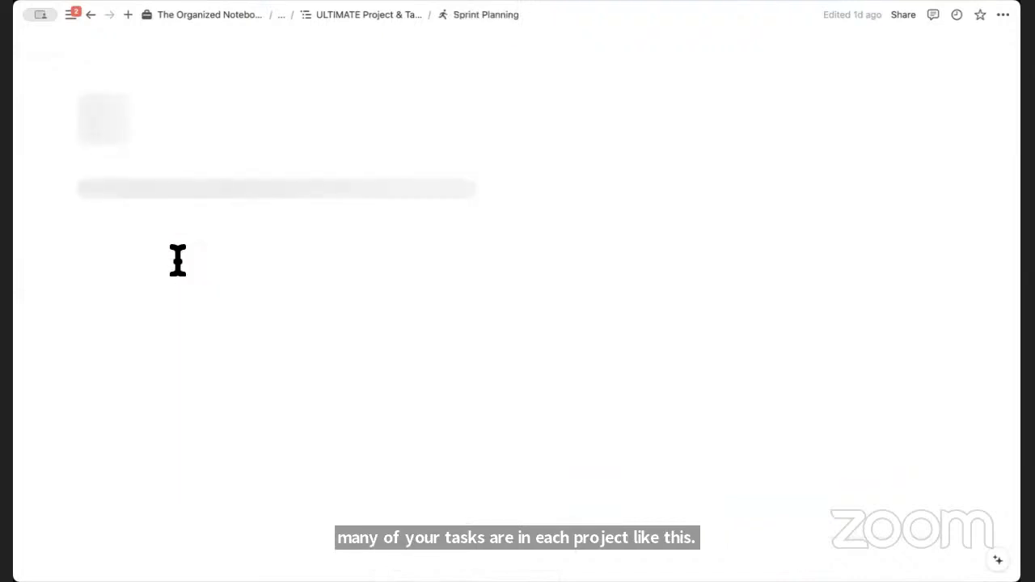
scroll(300, 364, "down", 2)
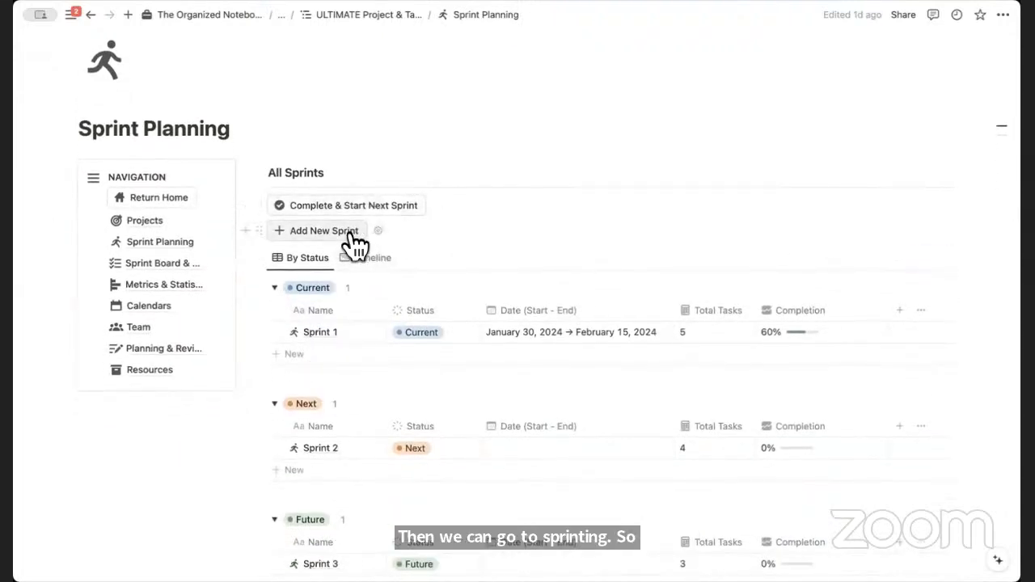
left_click(168, 267)
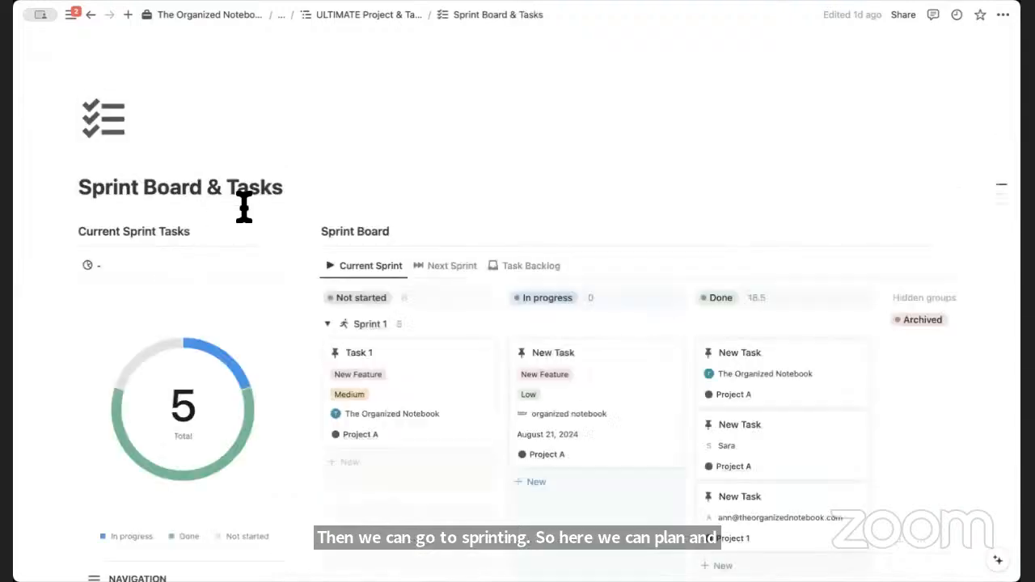
scroll(315, 188, "down", 1)
scroll(314, 188, "down", 2)
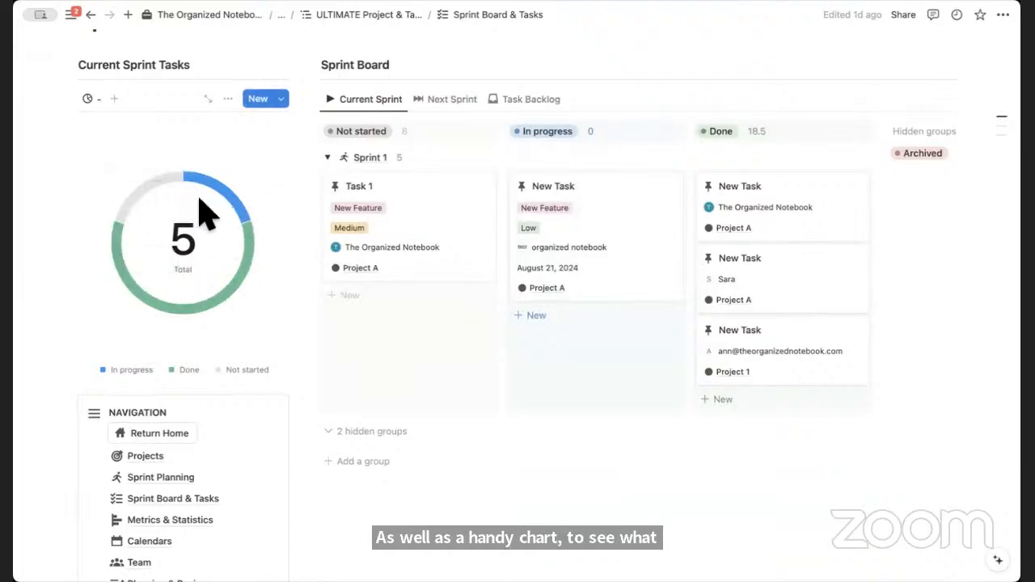
Open the Metrics & Statistics page and examine the estimated and actual hours charts for the current sprint
scroll(206, 263, "down", 2)
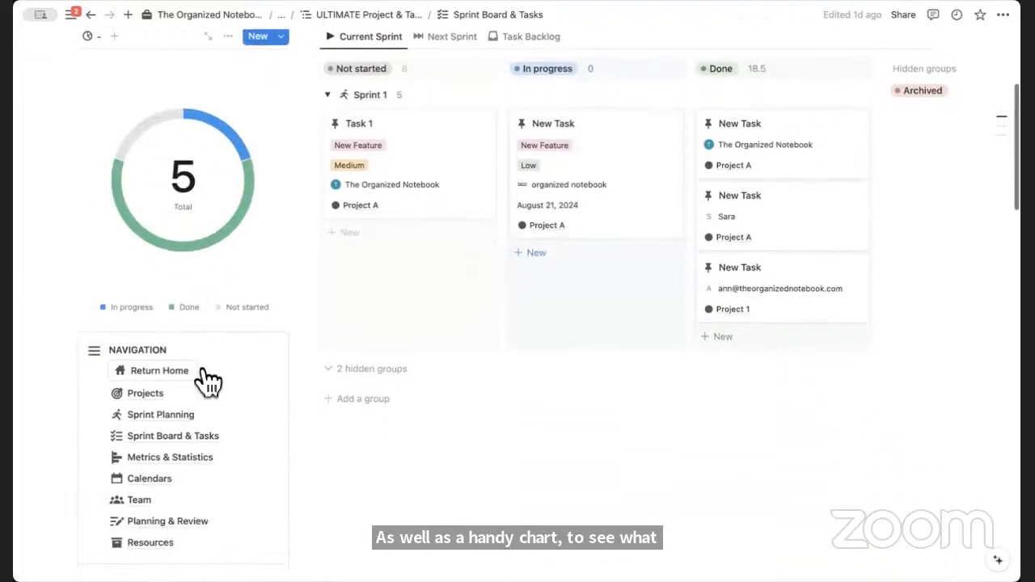
left_click(185, 465)
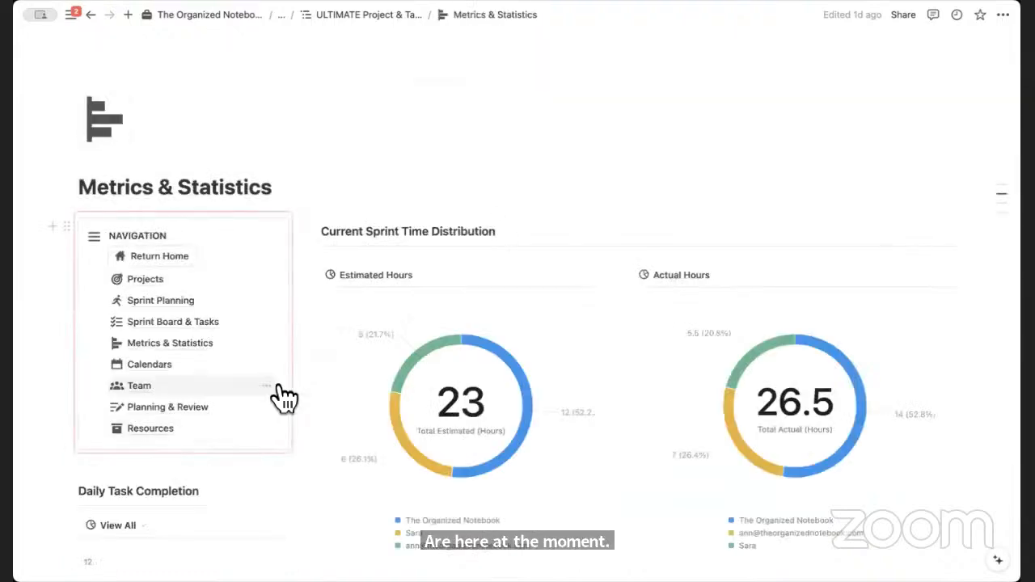
scroll(339, 394, "down", 1)
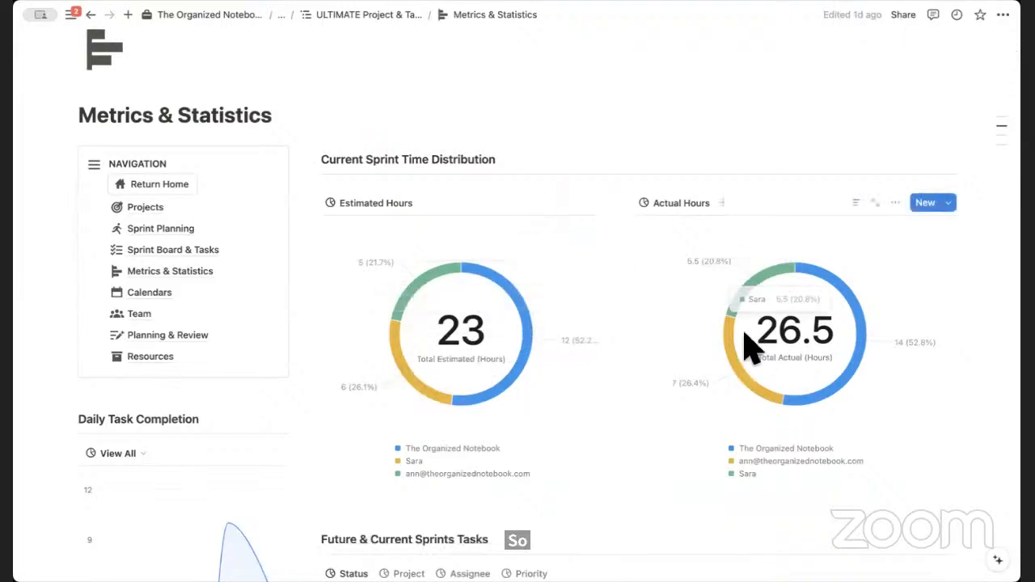
Examine the time distribution, task completion, sprint task and project charts on the Metrics & Statistics page
scroll(667, 390, "down", 1)
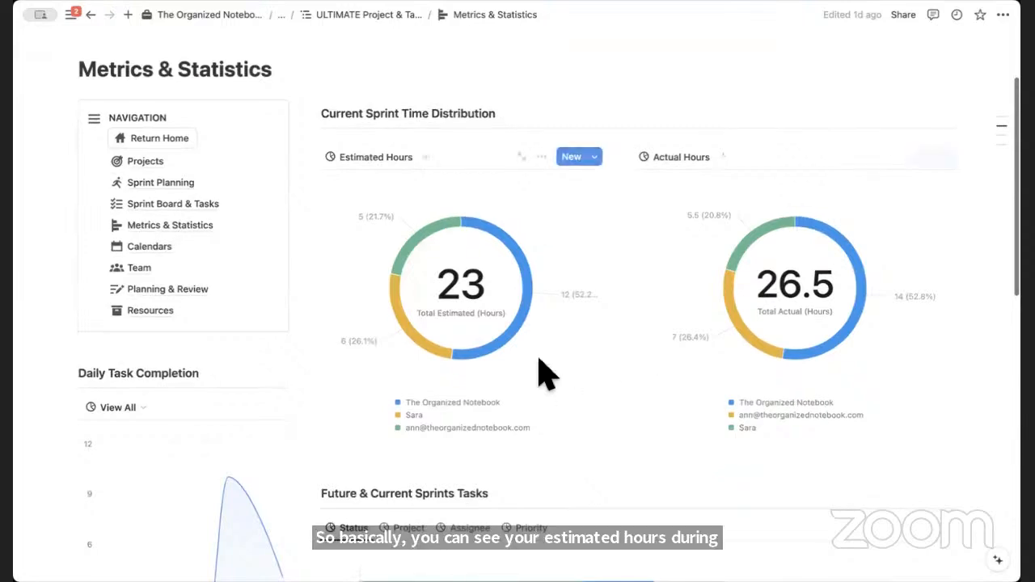
scroll(423, 375, "down", 7)
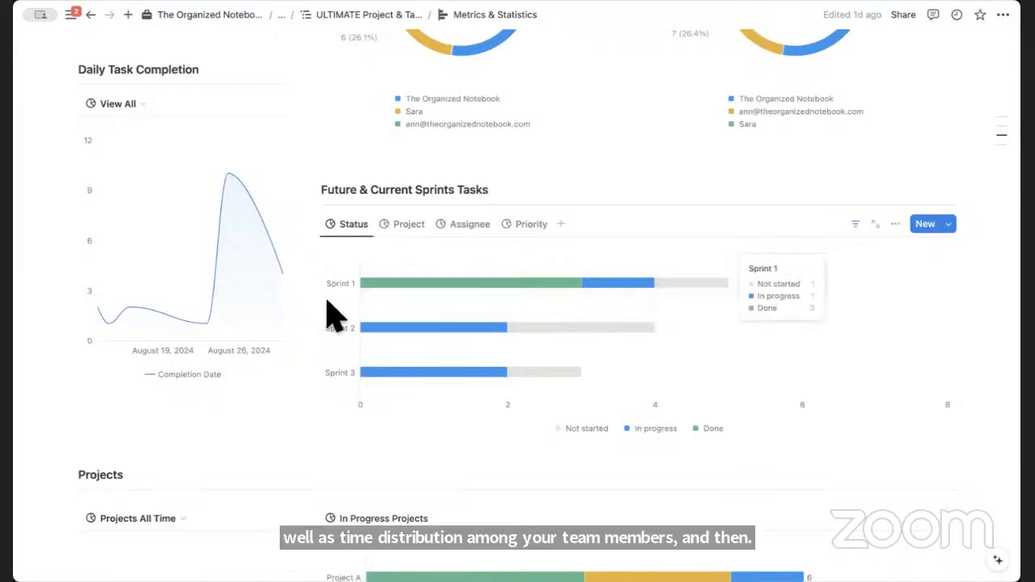
scroll(281, 303, "down", 3)
scroll(283, 312, "down", 3)
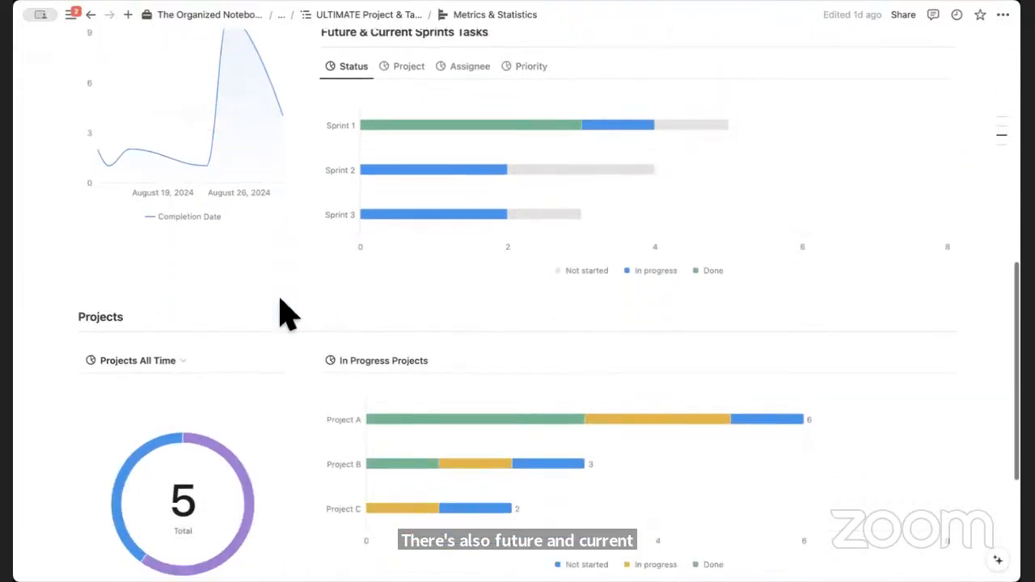
scroll(339, 381, "up", 15)
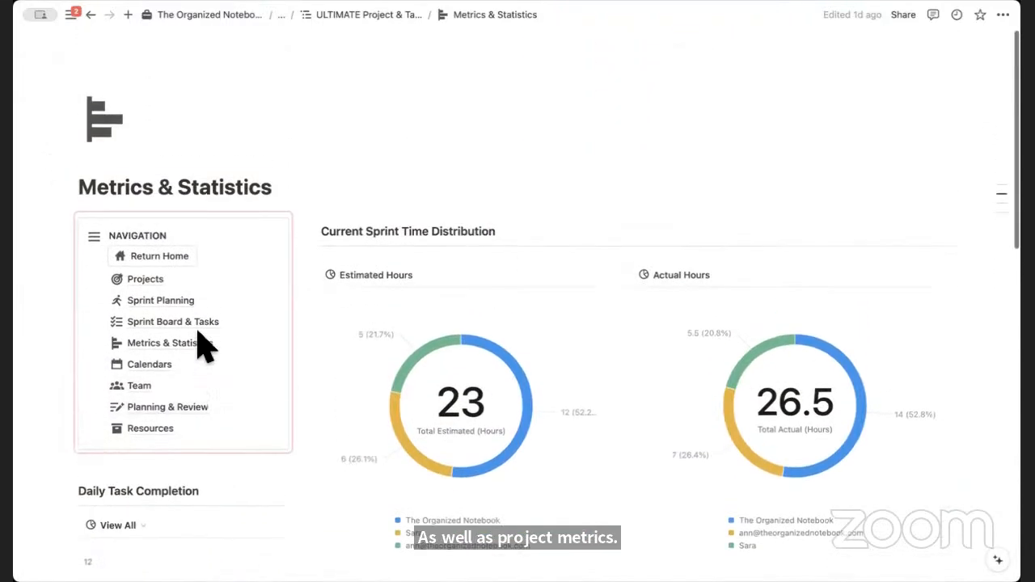
Leave the template preview for the Let's Build! page, and open the Q&A page to read its listed questions
left_click(166, 262)
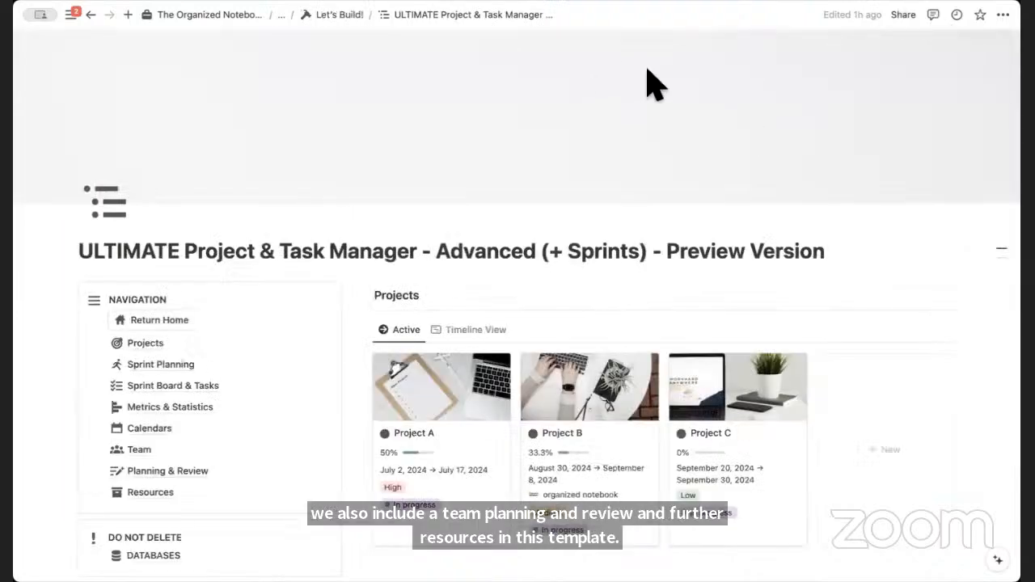
left_click(338, 16)
scroll(429, 198, "down", 5)
scroll(364, 131, "down", 3)
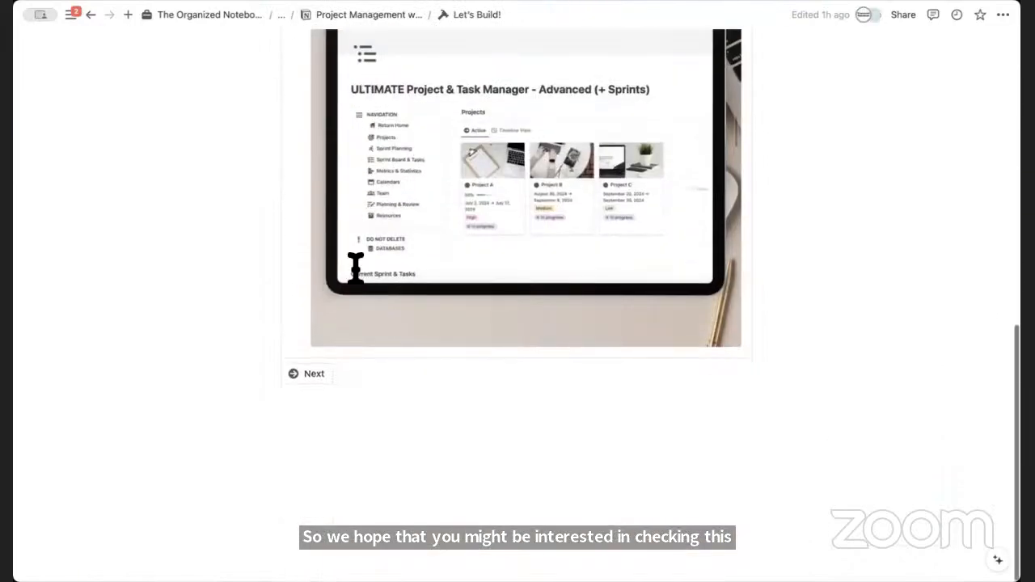
left_click(316, 374)
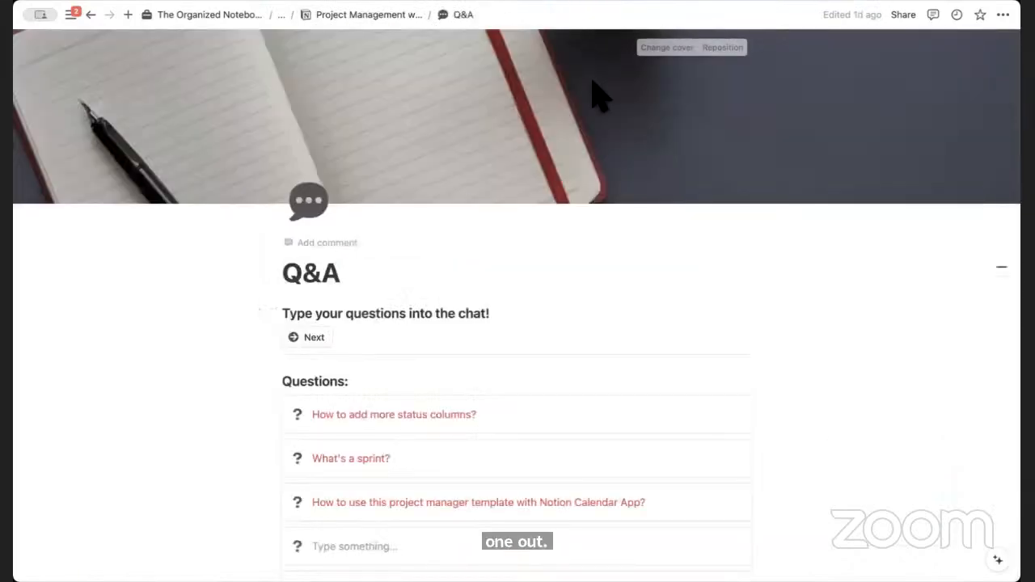
scroll(576, 299, "down", 5)
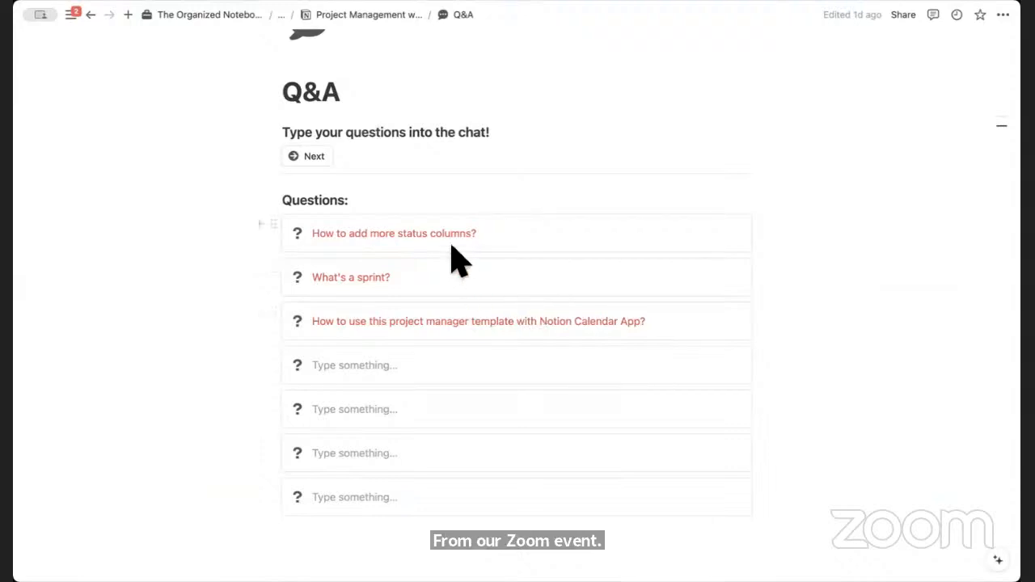
scroll(455, 259, "up", 3)
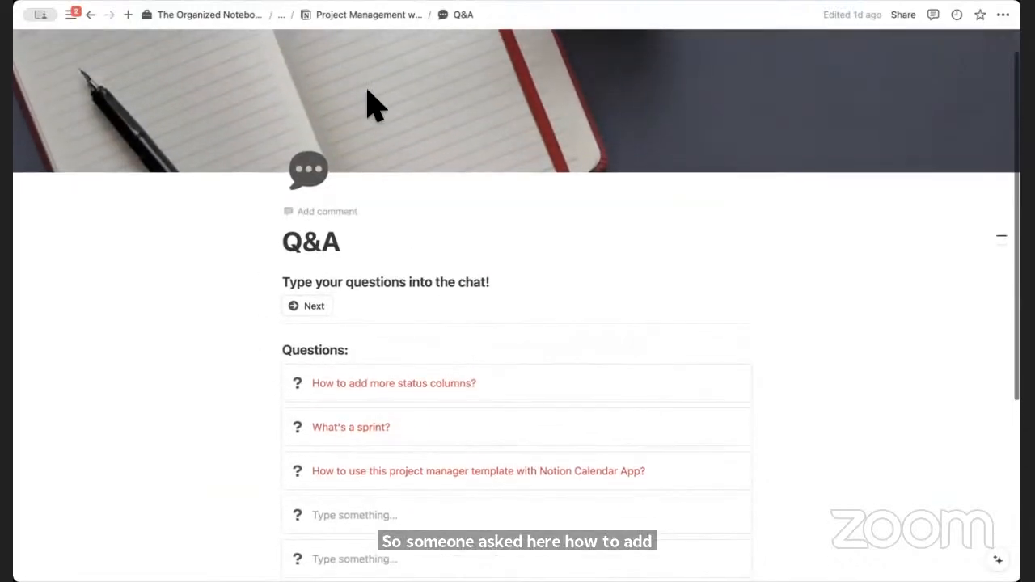
Return to the Let's Build! page and open the second Project & Task Manager at its Tasks board
mouse_move(90, 19)
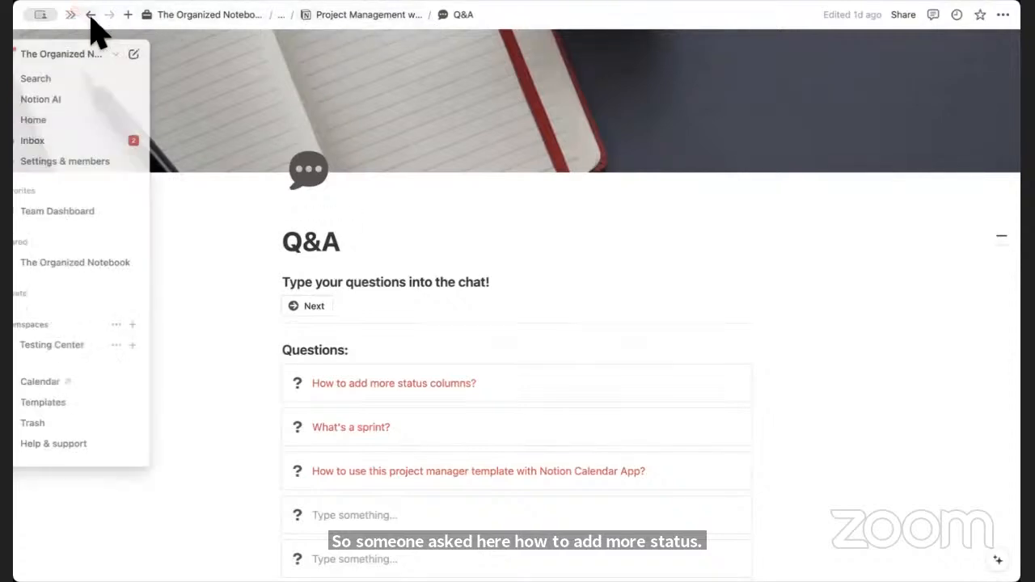
left_click(90, 15)
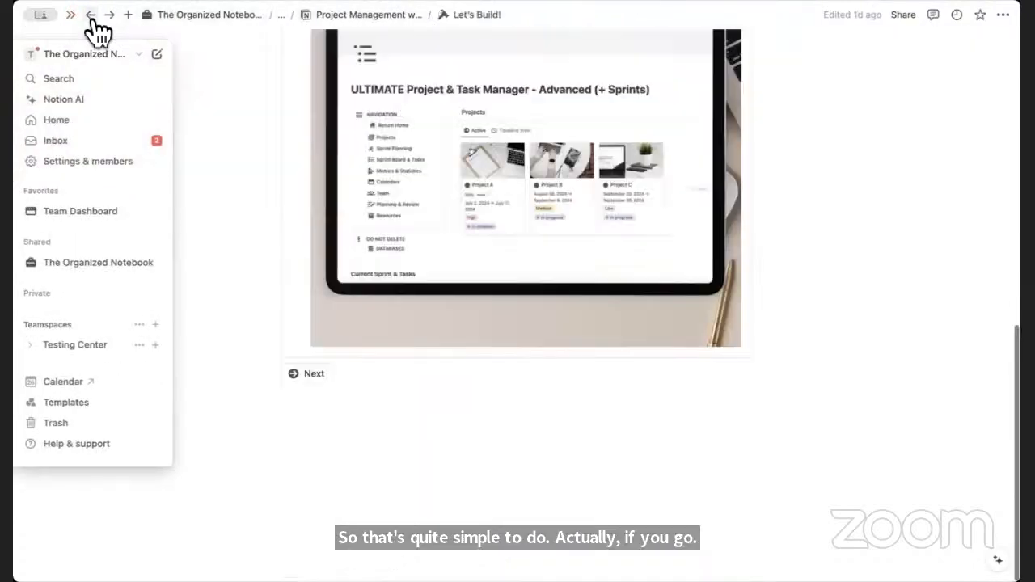
scroll(353, 210, "up", 5)
scroll(348, 202, "down", 2)
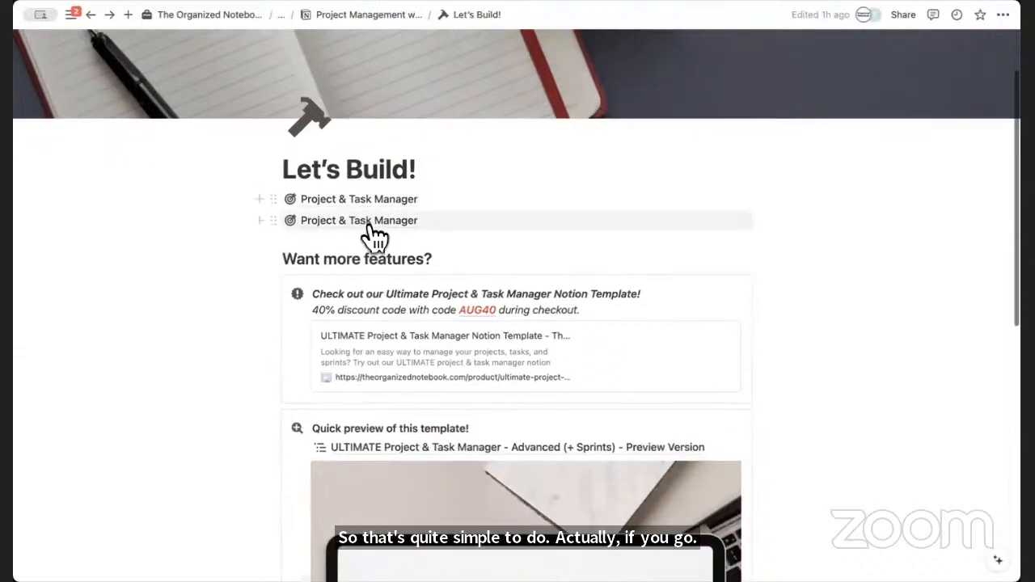
left_click(376, 223)
scroll(490, 319, "down", 3)
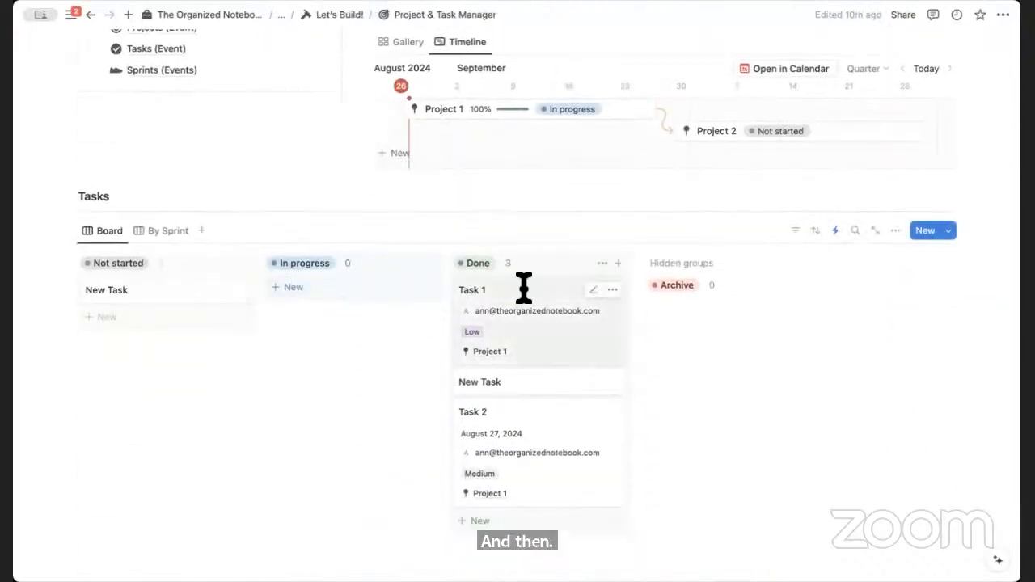
From Task 1, add an In Review option to the Status property's In progress group and place it after In progress
left_click(584, 361)
left_click(701, 131)
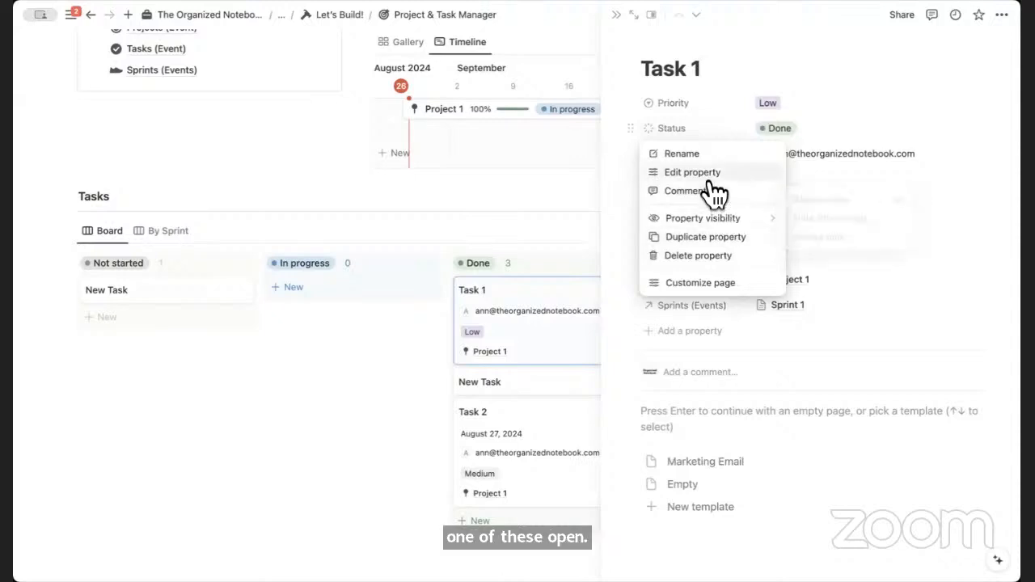
left_click(715, 178)
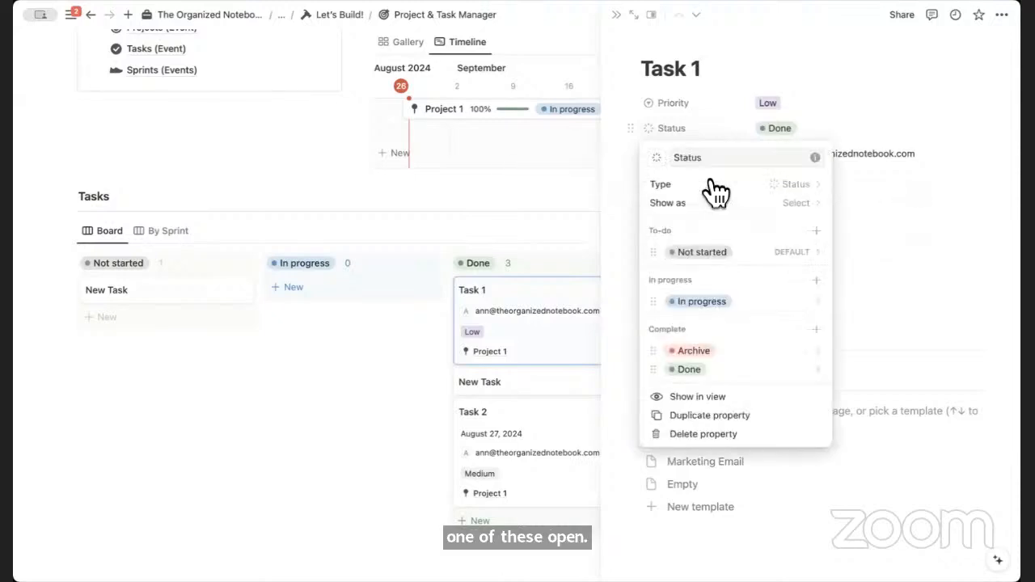
left_click(816, 280)
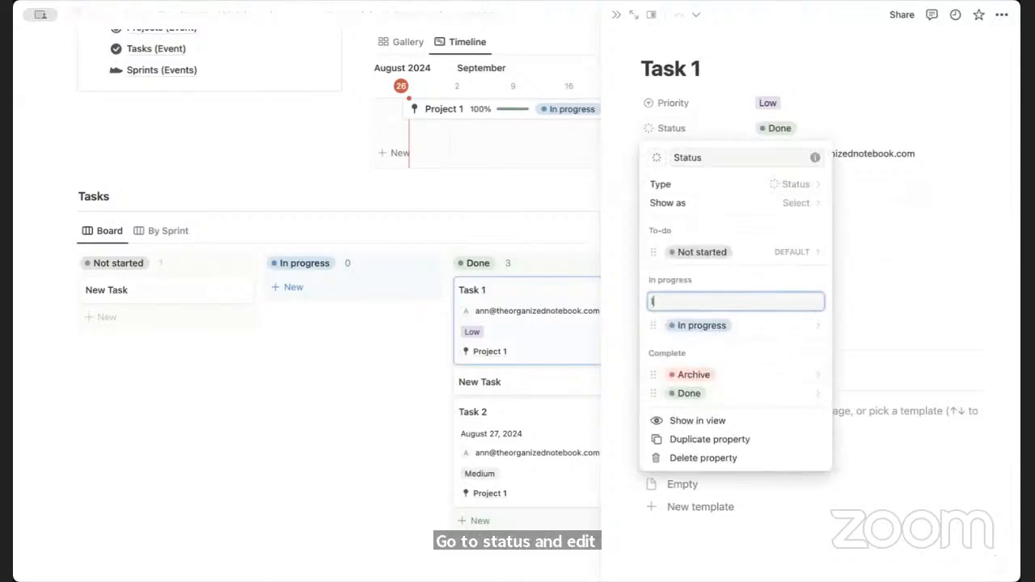
type("In Review")
key("Return")
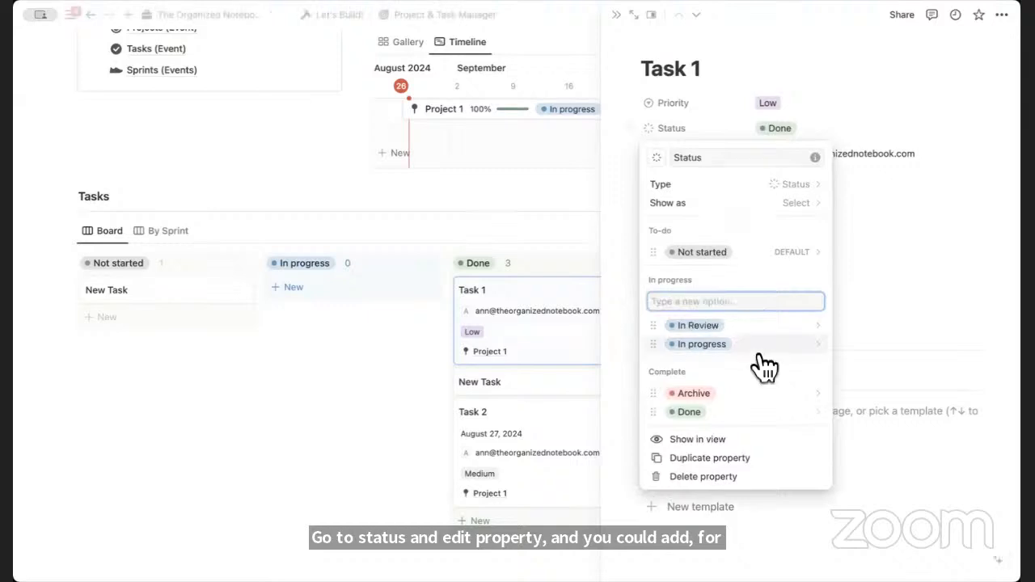
left_click_drag(661, 330, 666, 343)
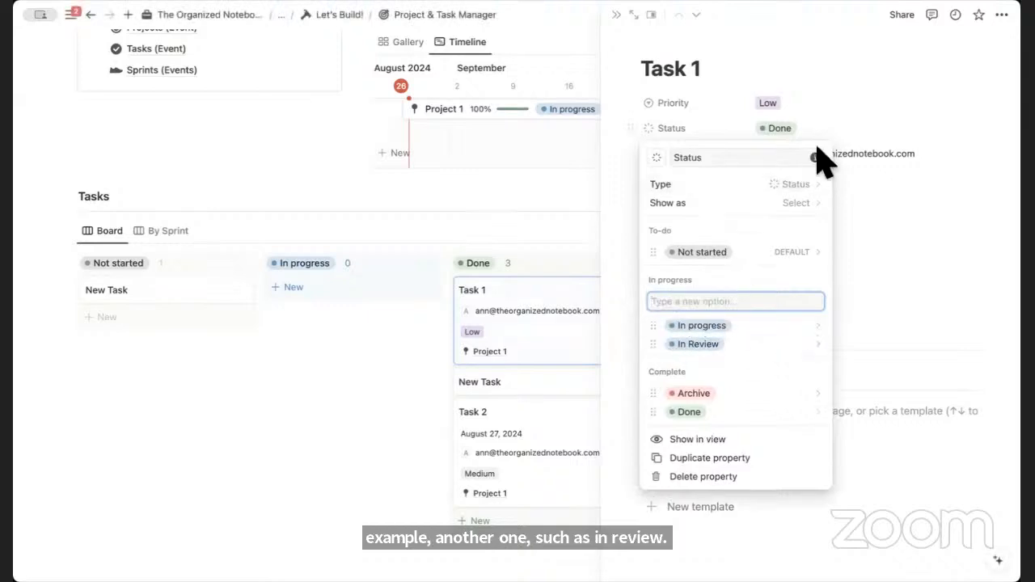
left_click(828, 111)
left_click(621, 17)
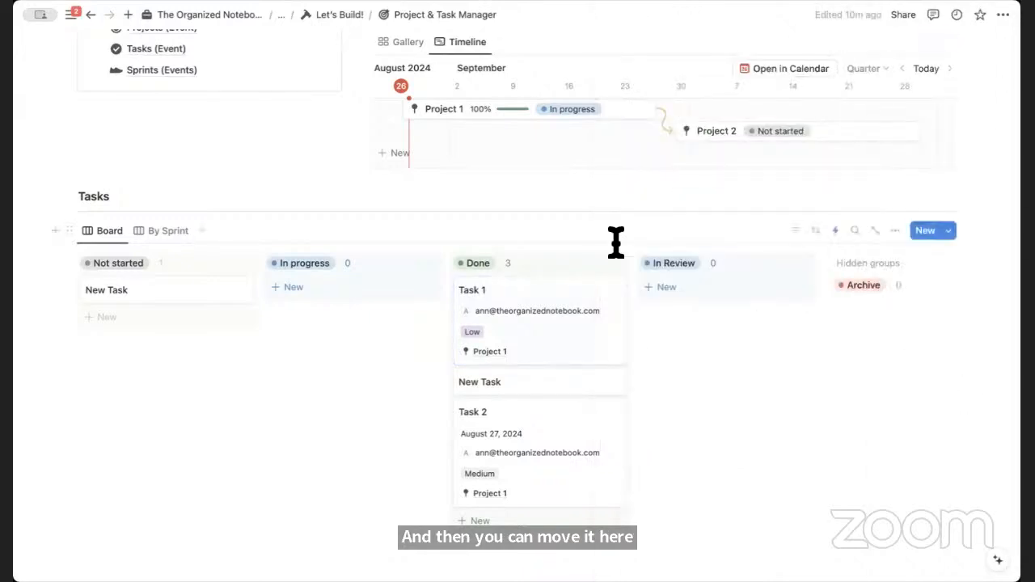
Reorder the Tasks board's status groups so that In Review comes before Done
scroll(743, 263, "right", 3)
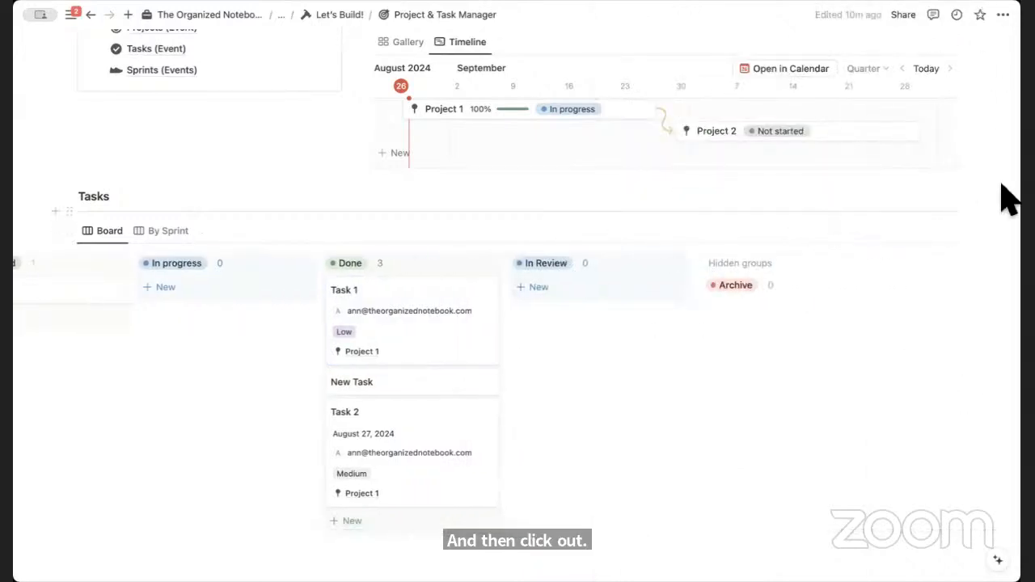
left_click(895, 229)
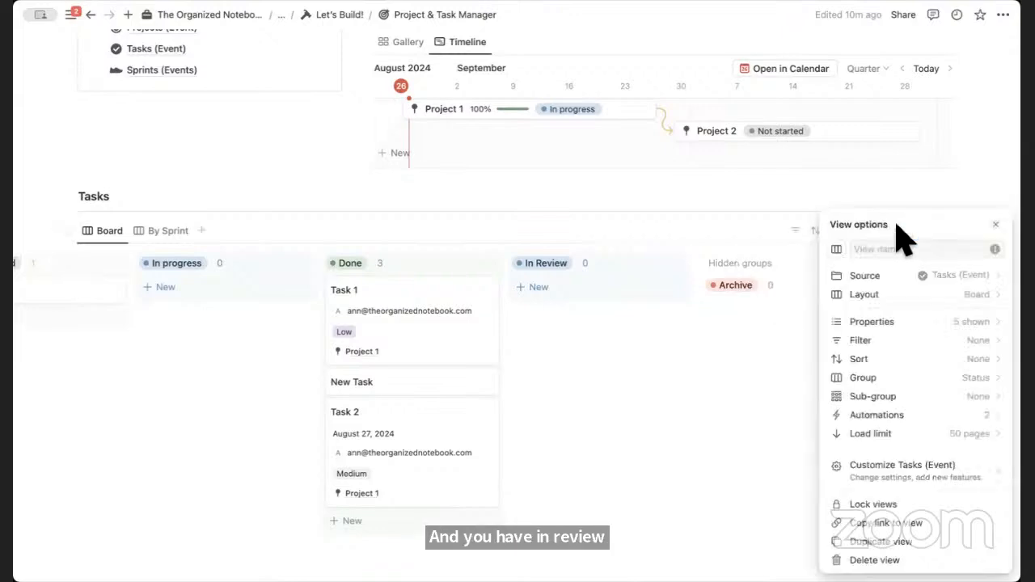
left_click(924, 378)
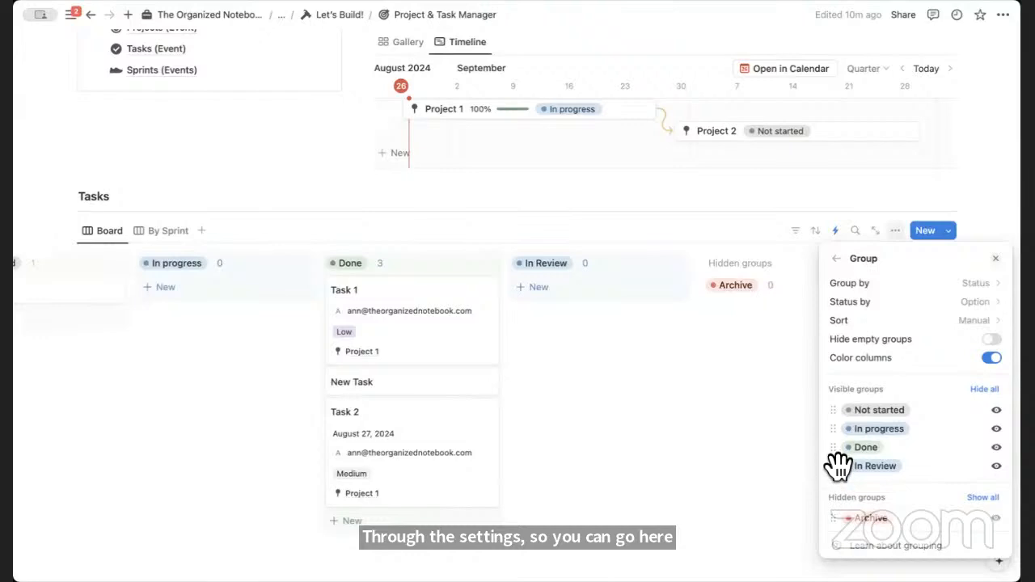
left_click_drag(839, 455, 838, 473)
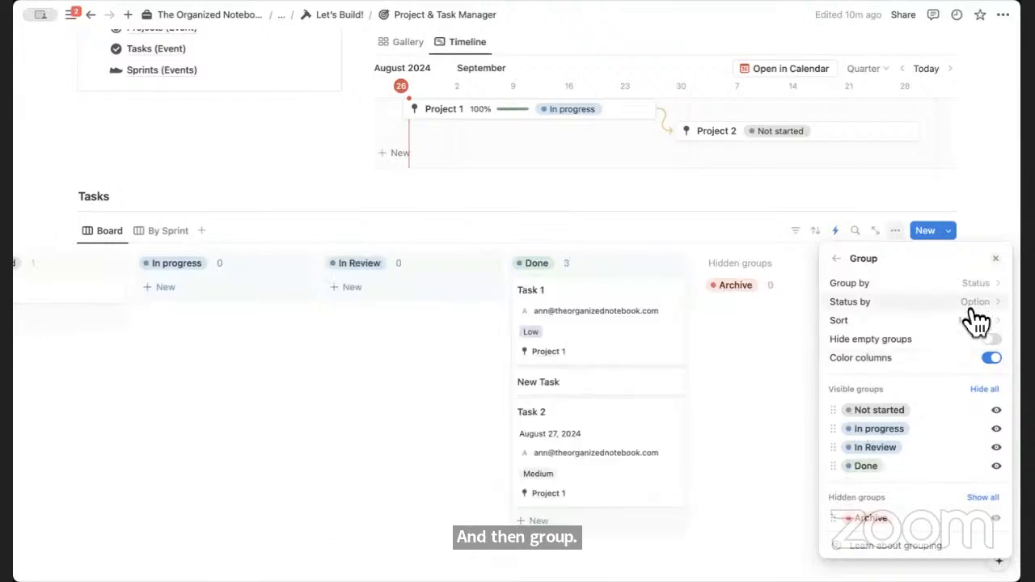
left_click(995, 258)
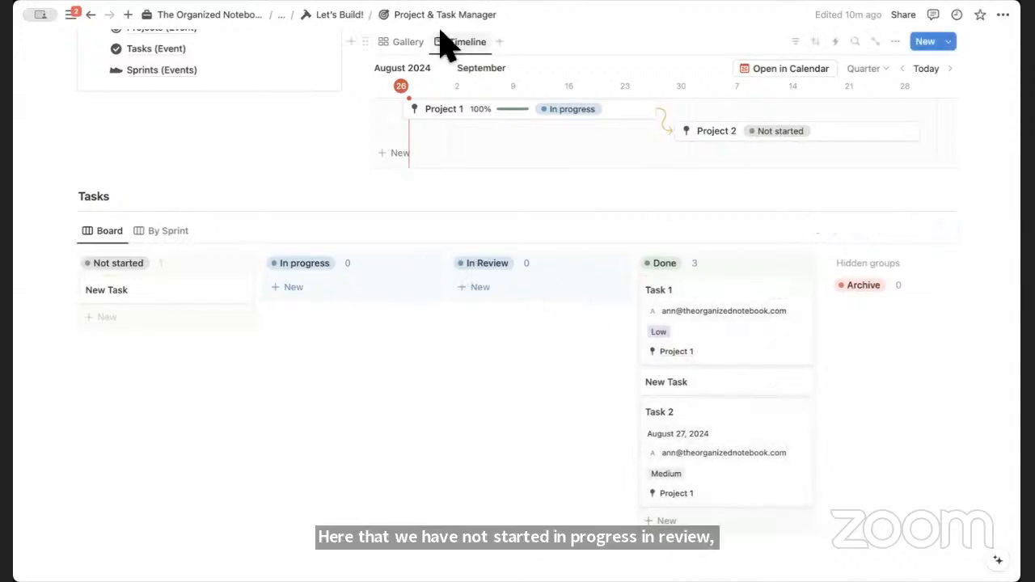
Go back through the Let's Build! page to the Q&A page and read the remaining questions
left_click(344, 16)
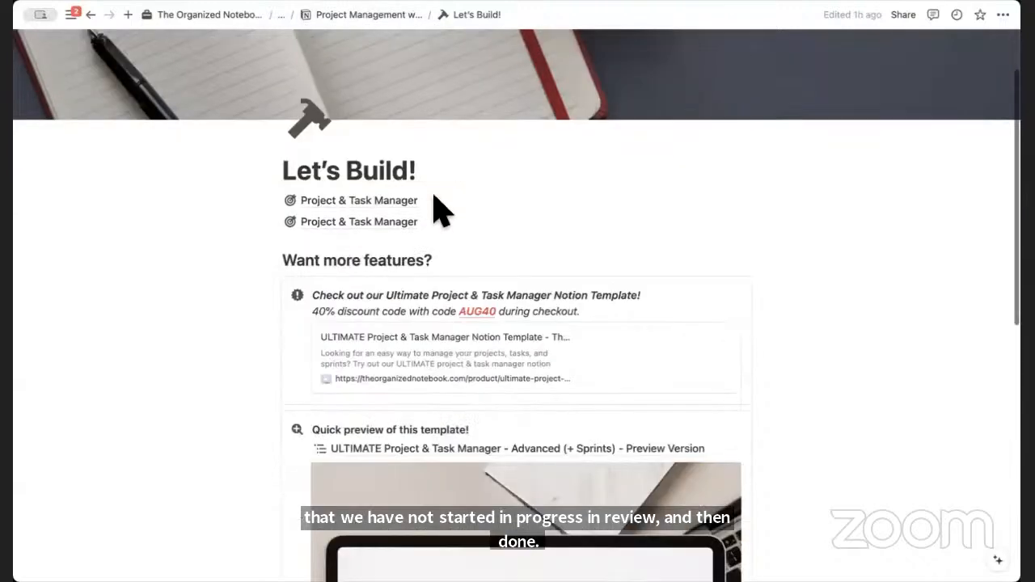
scroll(437, 211, "down", 10)
left_click(305, 379)
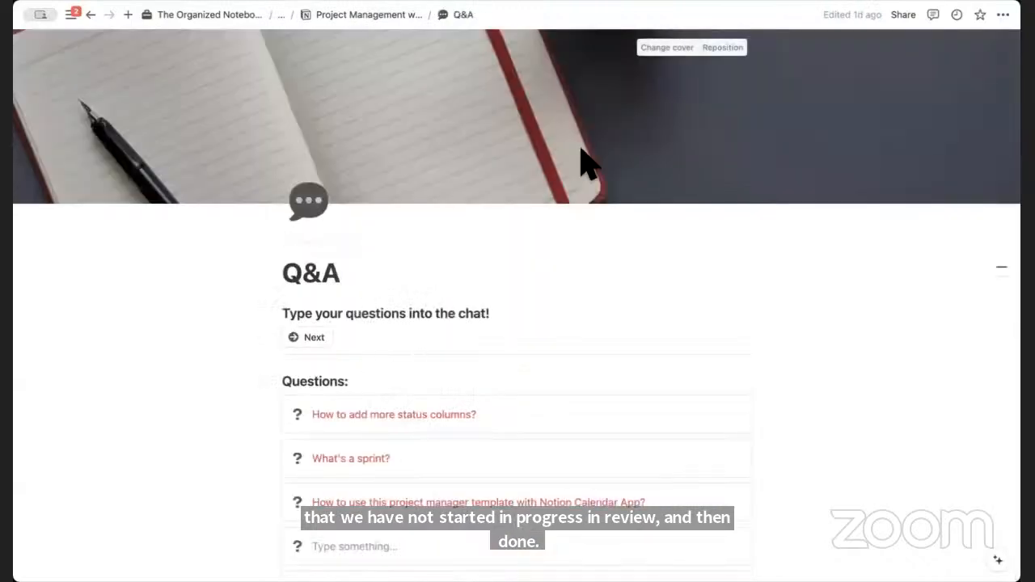
scroll(594, 270, "down", 2)
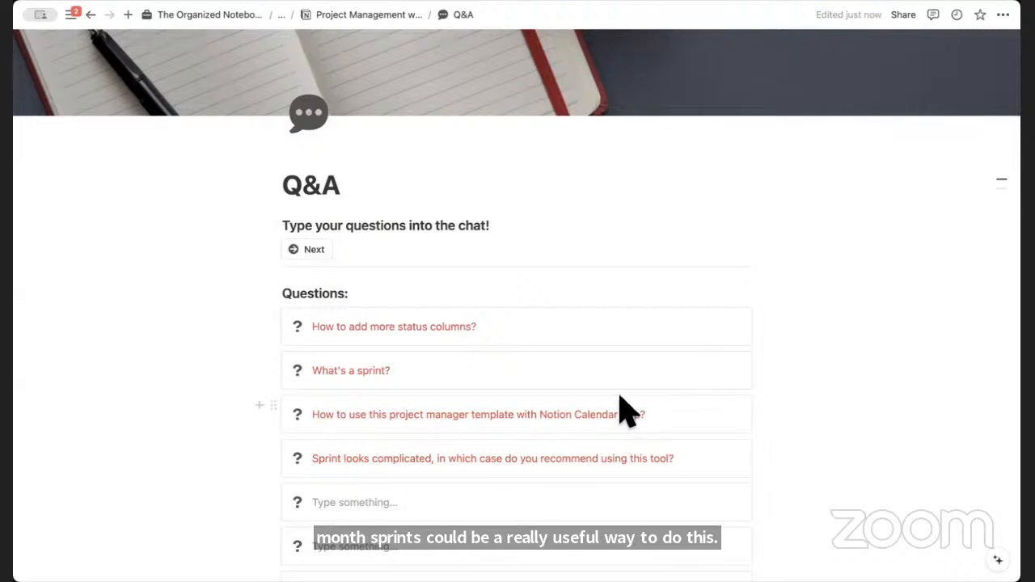
scroll(620, 411, "down", 1)
scroll(619, 411, "up", 3)
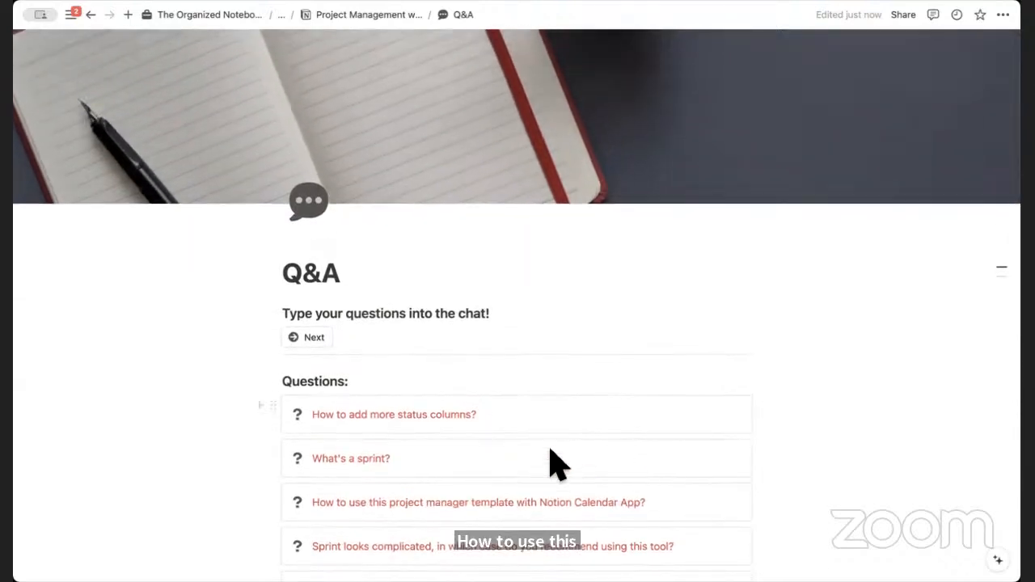
Open the Let's Build! page from the event page and view the first Project & Task Manager's projects
left_click(344, 14)
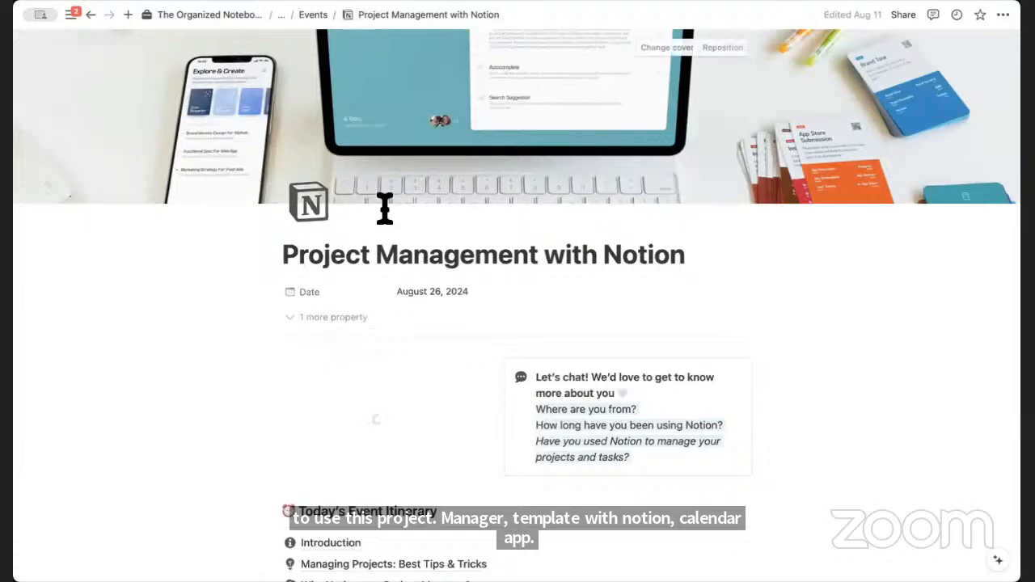
scroll(389, 235, "down", 3)
left_click(364, 353)
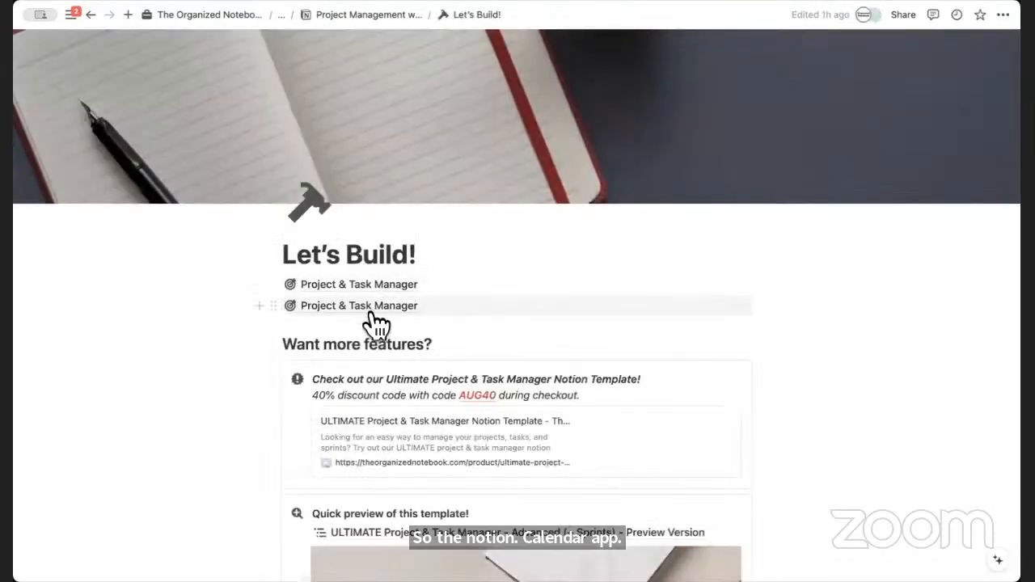
left_click(368, 285)
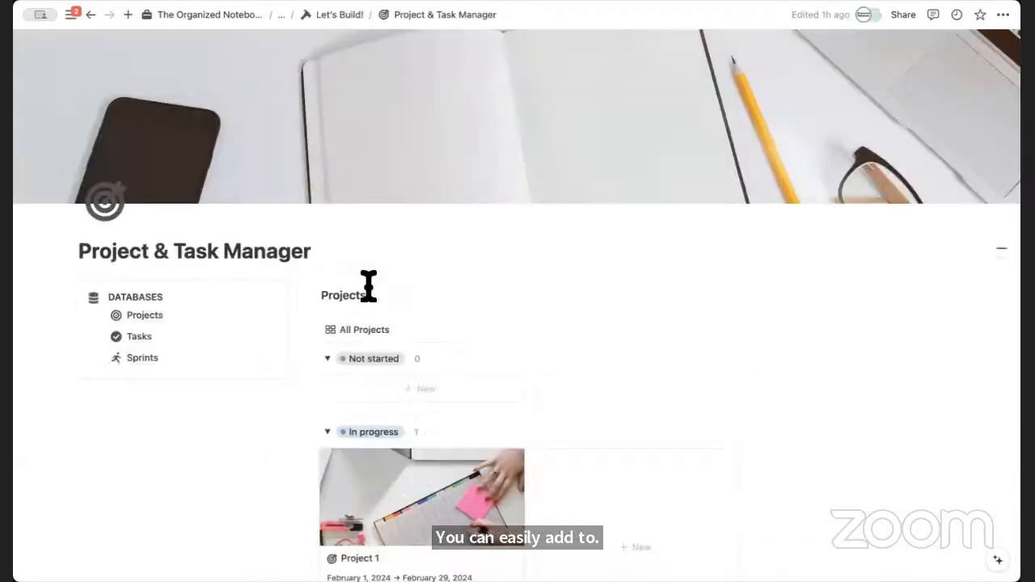
scroll(369, 284, "down", 5)
scroll(372, 296, "up", 3)
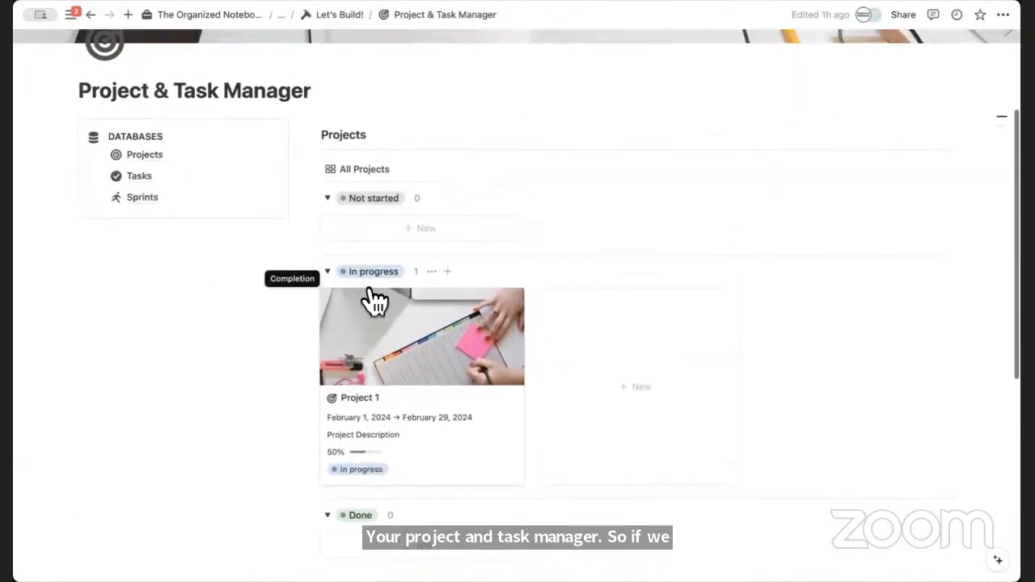
In the second Project & Task Manager on the Let's Build! page, duplicate the Tasks Board view and change the copy's layout to Calendar
left_click(327, 15)
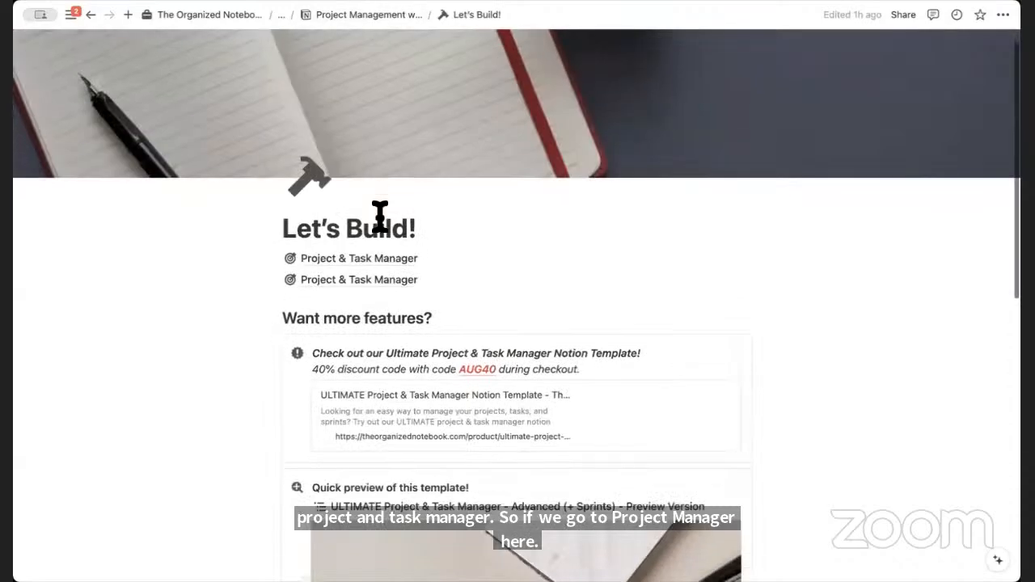
left_click(380, 277)
scroll(446, 320, "down", 3)
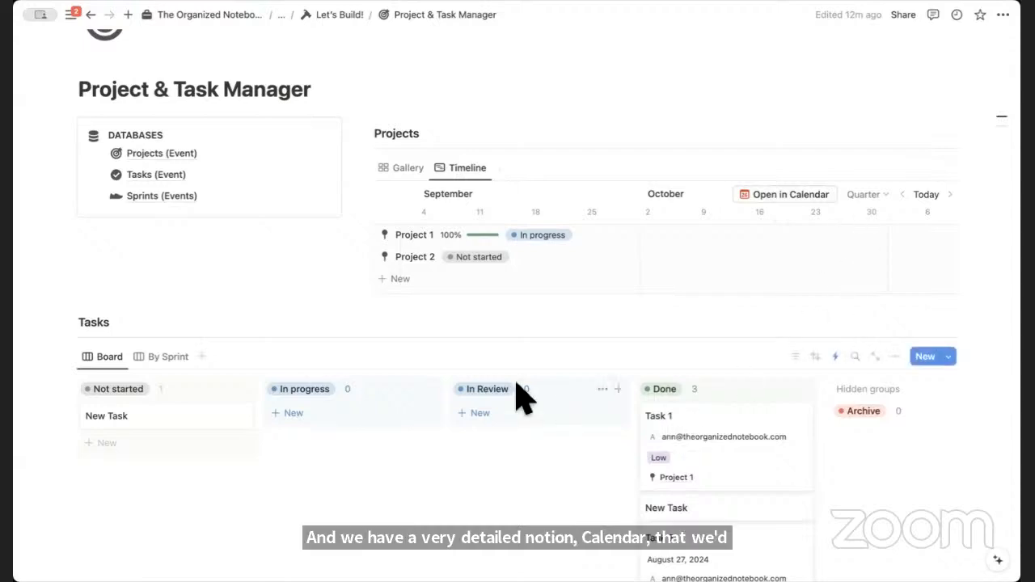
left_click(201, 356)
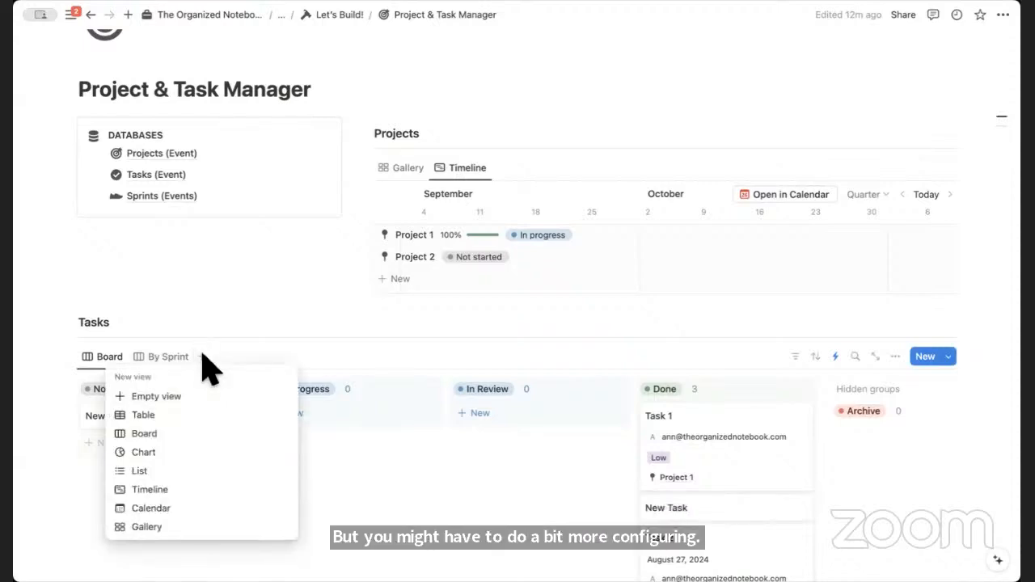
left_click(105, 362)
left_click(105, 364)
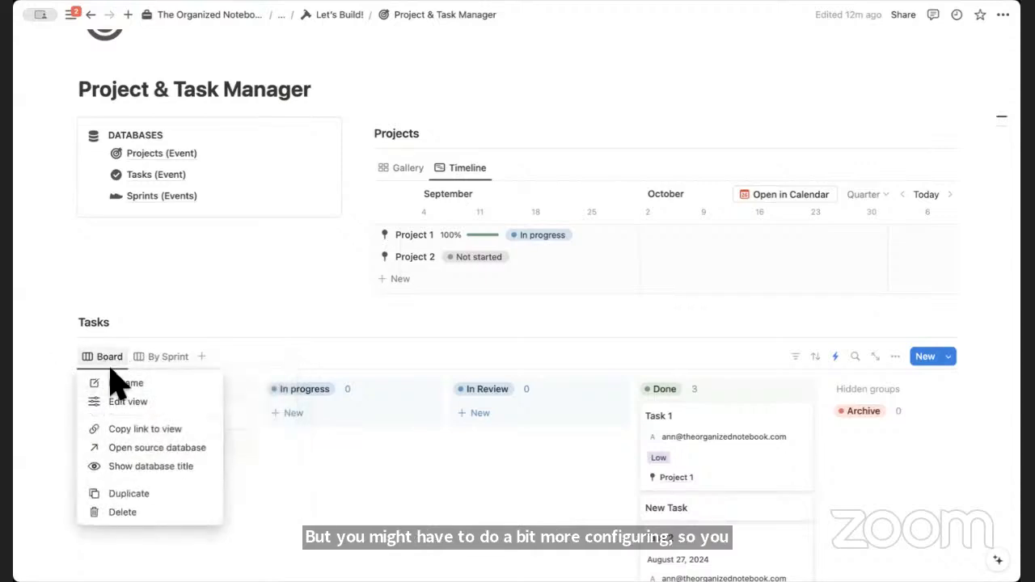
left_click(173, 499)
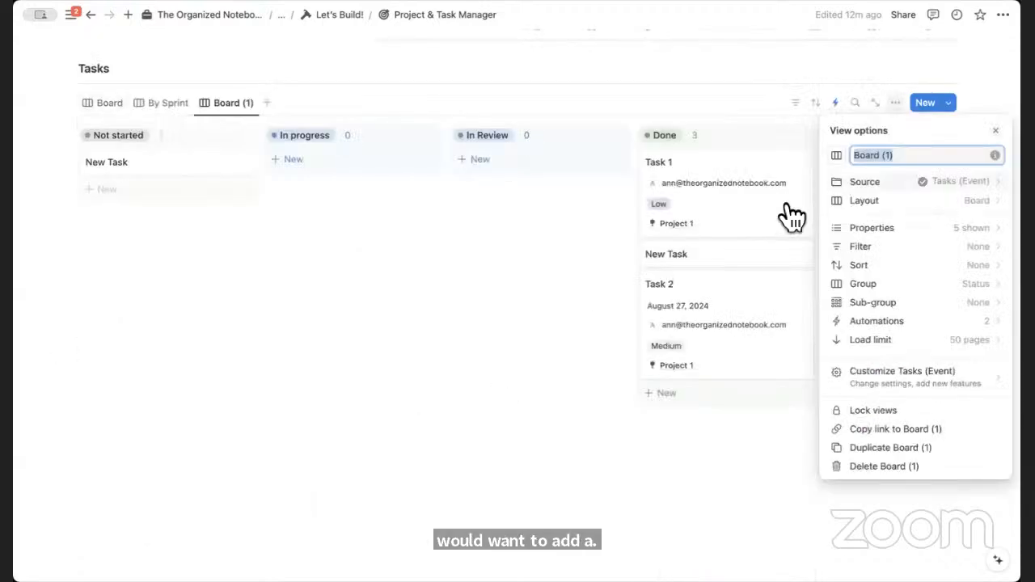
left_click(886, 202)
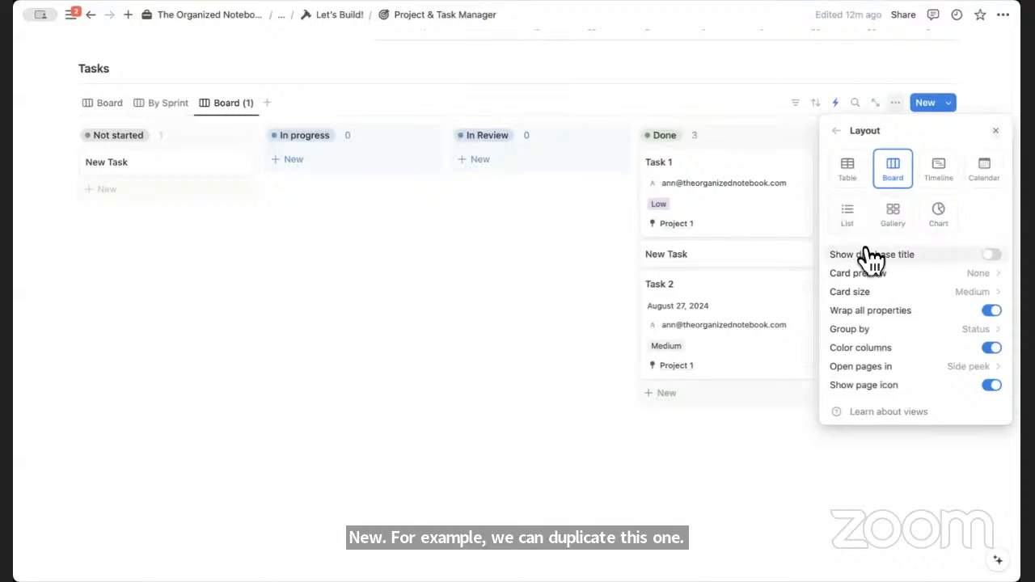
left_click(986, 168)
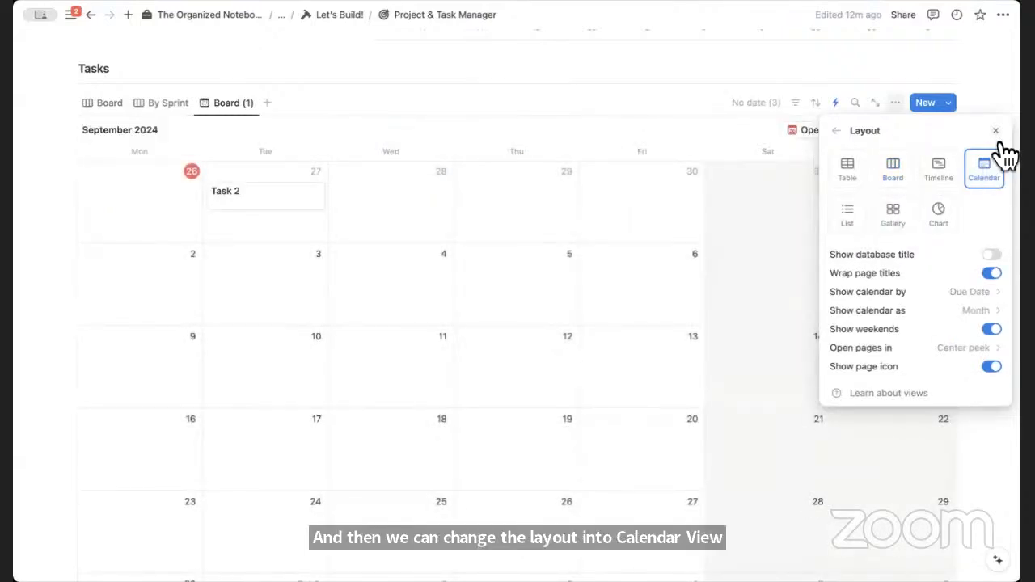
left_click(1012, 152)
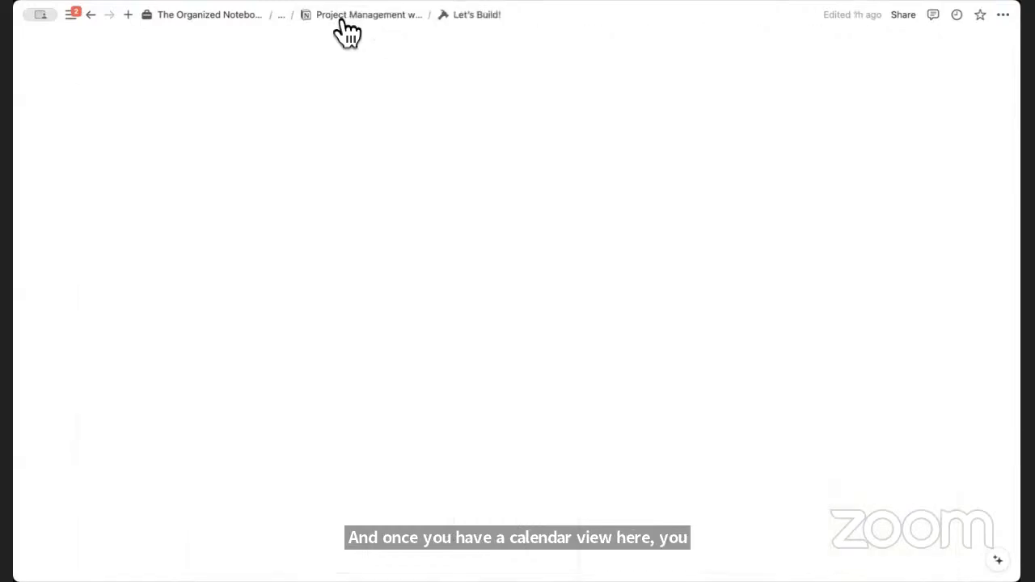
Return through the Let's Build! page to the Q&A page and view the list of questions
left_click(340, 18)
scroll(379, 242, "down", 10)
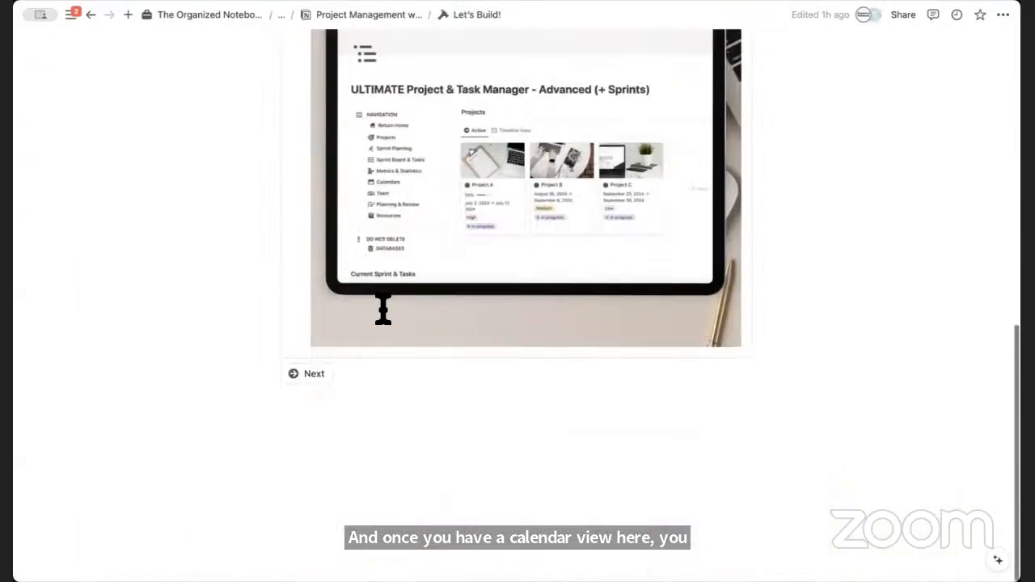
left_click(318, 379)
scroll(318, 380, "down", 4)
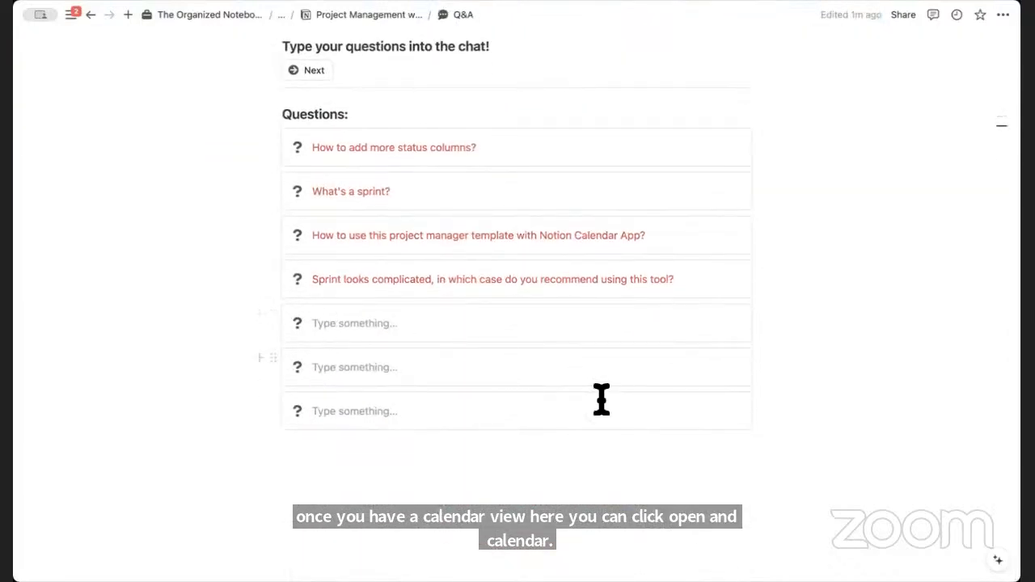
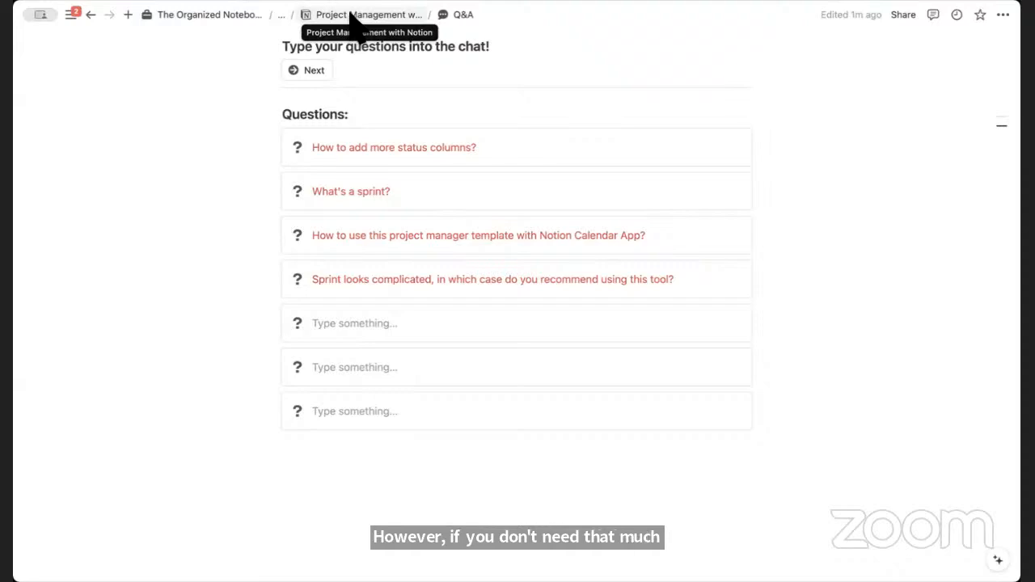
Reopen the second Project & Task Manager from the event page's itinerary and show its tasks in the Board view
left_click(352, 15)
scroll(395, 227, "down", 3)
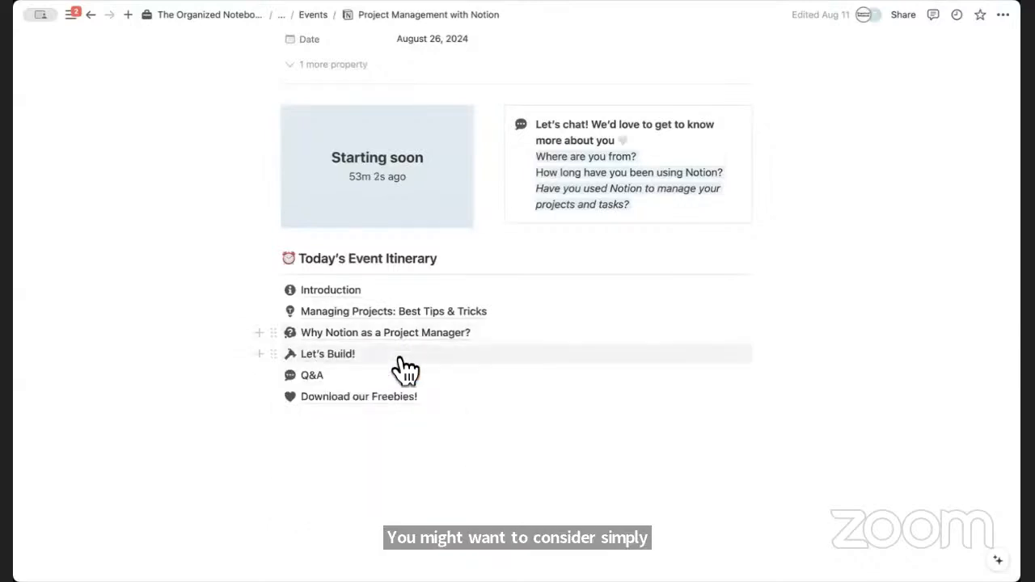
mouse_move(396, 368)
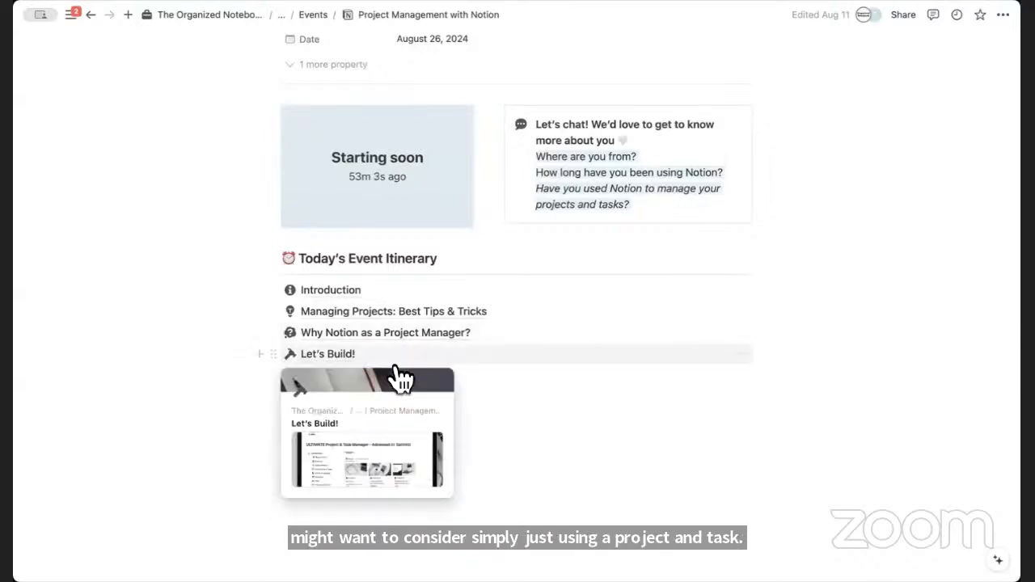
left_click(343, 353)
left_click(356, 310)
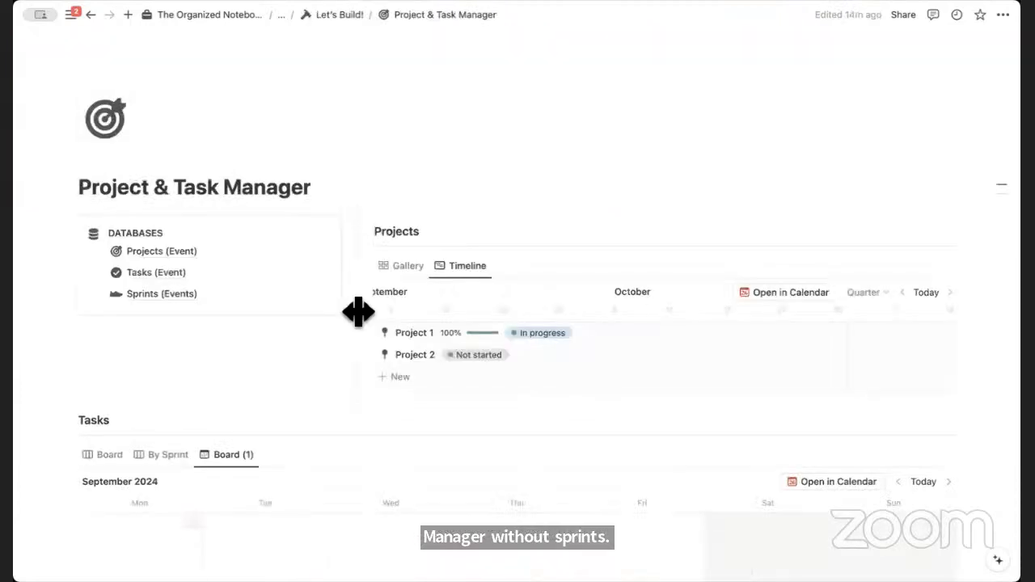
scroll(354, 365, "down", 3)
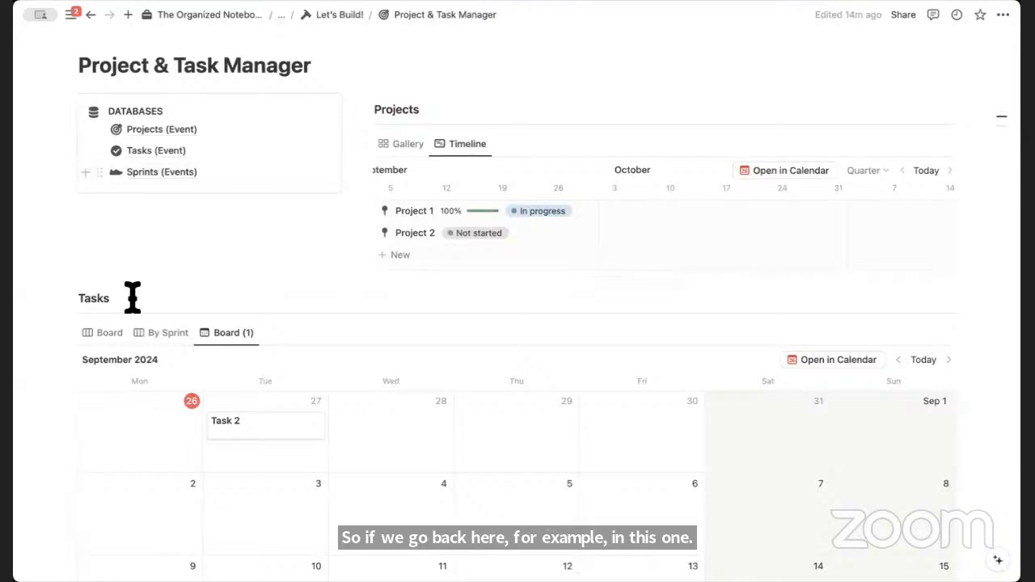
left_click(109, 334)
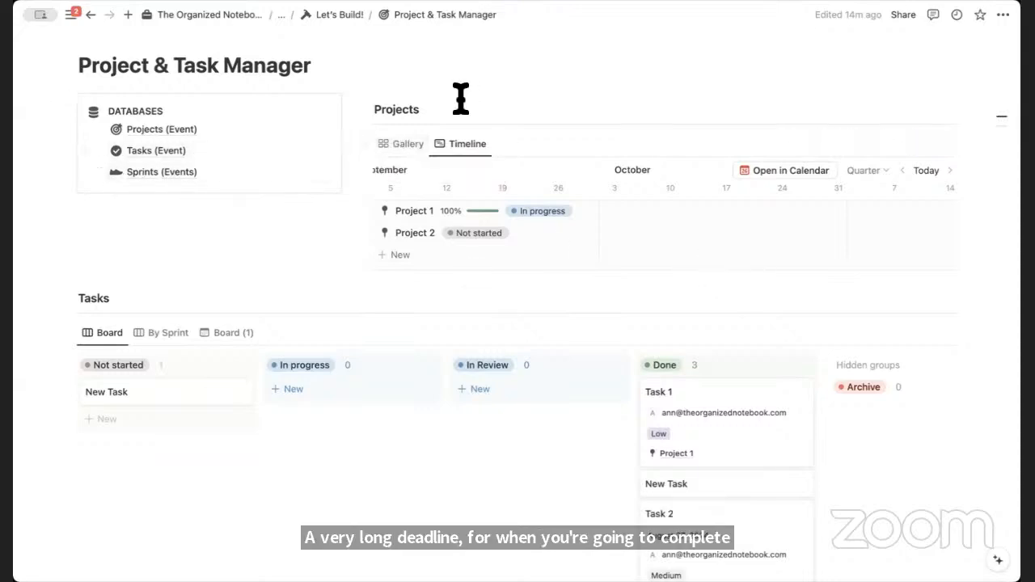
Go back through the Let's Build! page to the Q&A page and review the questions for any left unanswered
left_click(343, 16)
scroll(365, 181, "down", 10)
left_click(317, 373)
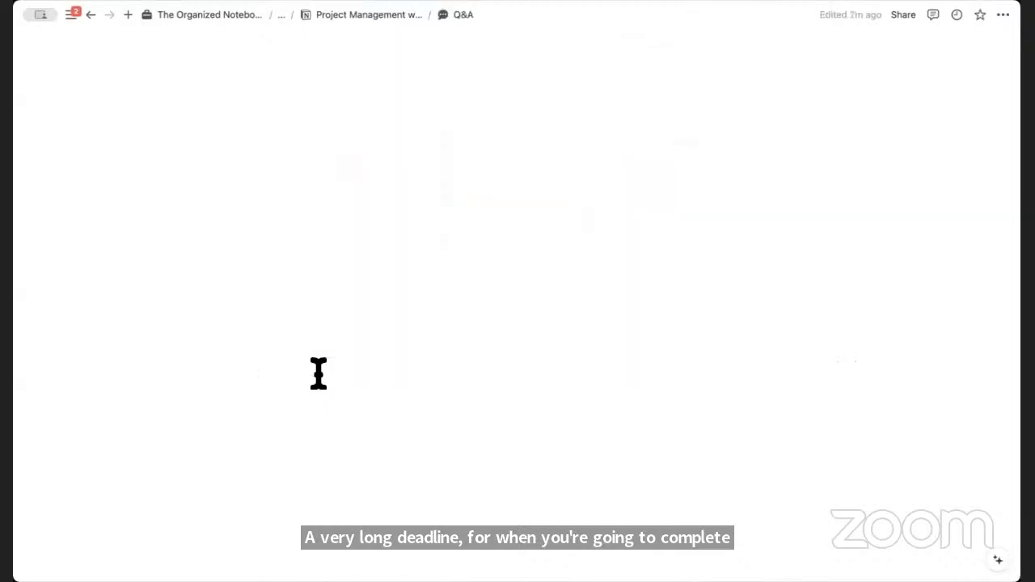
scroll(377, 400, "down", 4)
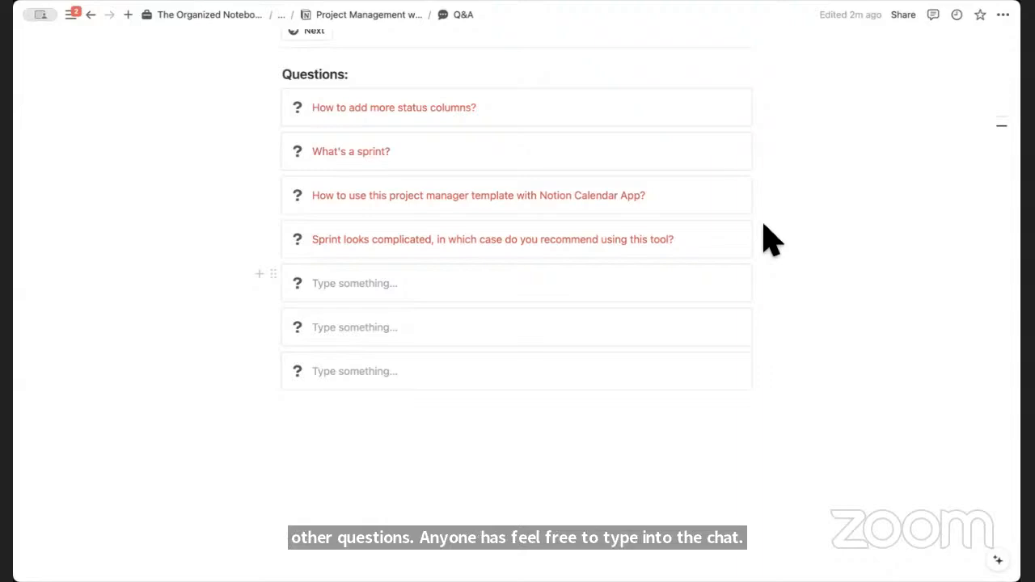
scroll(644, 443, "down", 1)
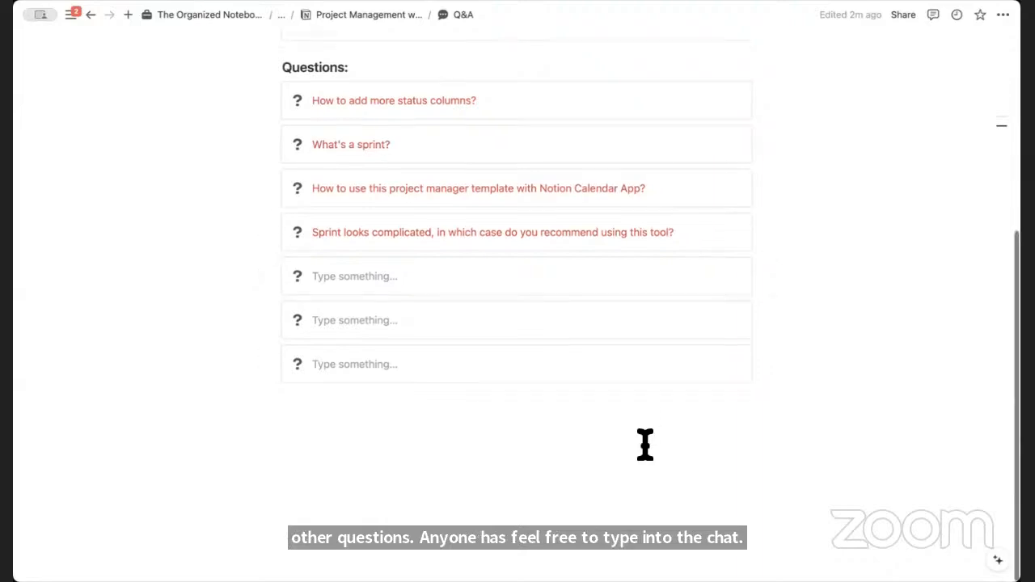
scroll(609, 427, "up", 5)
scroll(607, 424, "up", 1)
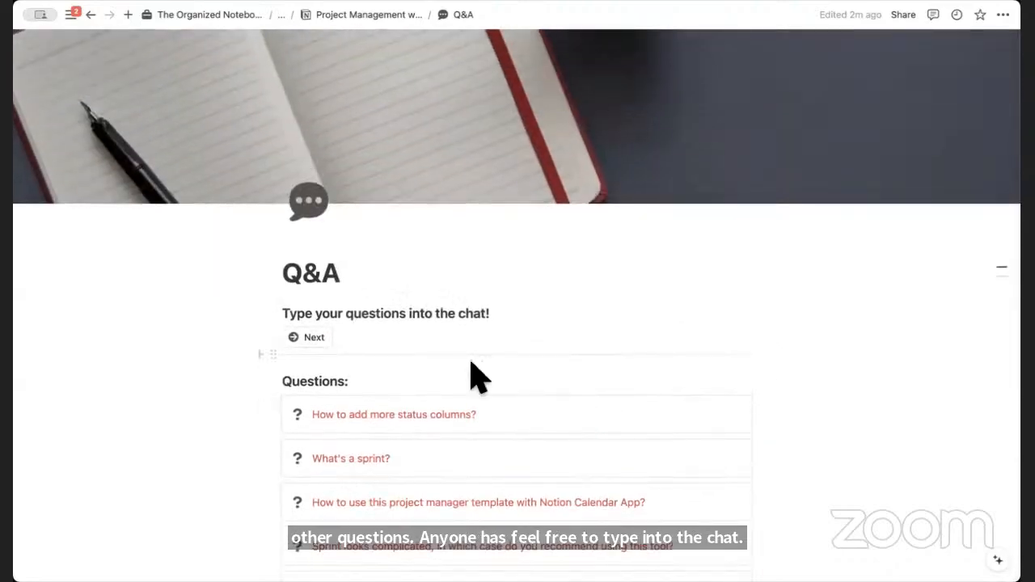
Continue to the Download our Freebies! page and look through its discount, free resources and freebies sections
left_click(316, 343)
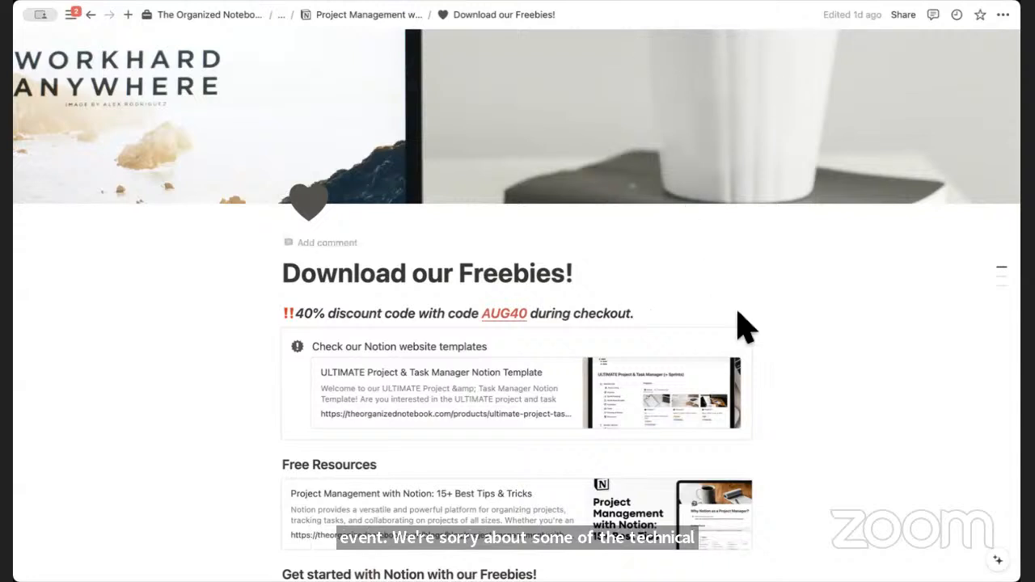
scroll(724, 338, "down", 1)
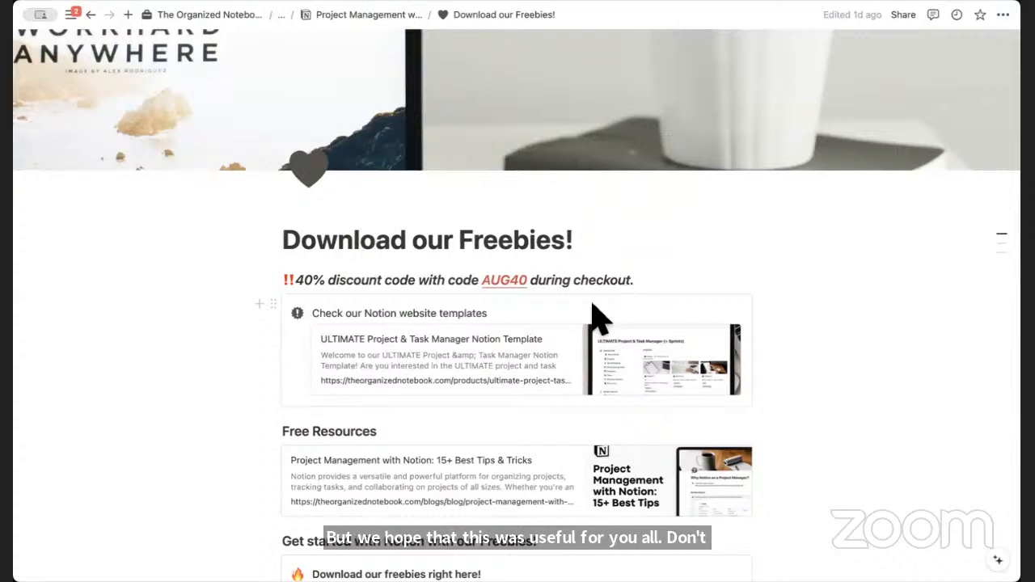
scroll(545, 340, "down", 3)
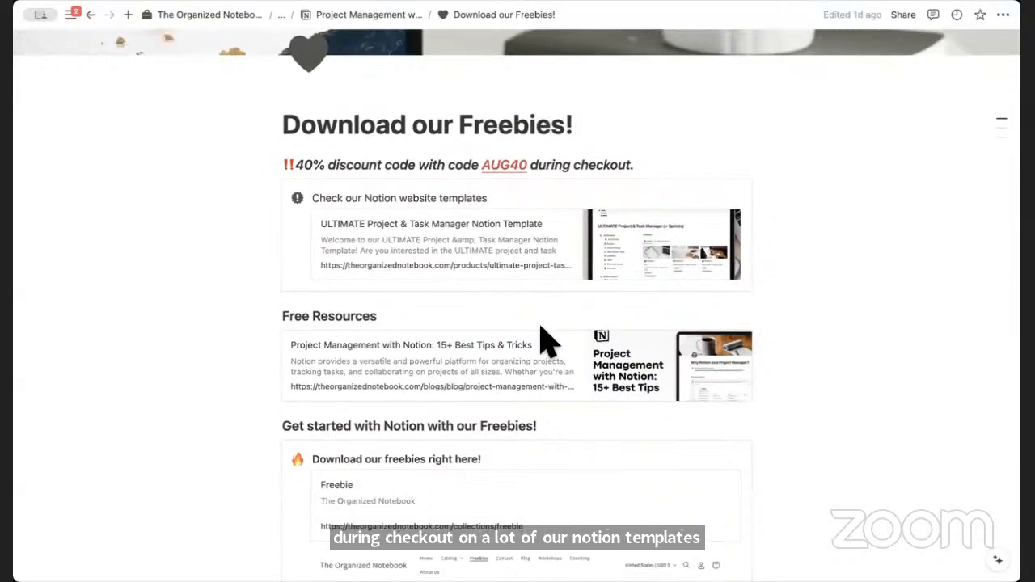
scroll(546, 339, "down", 4)
scroll(546, 340, "down", 1)
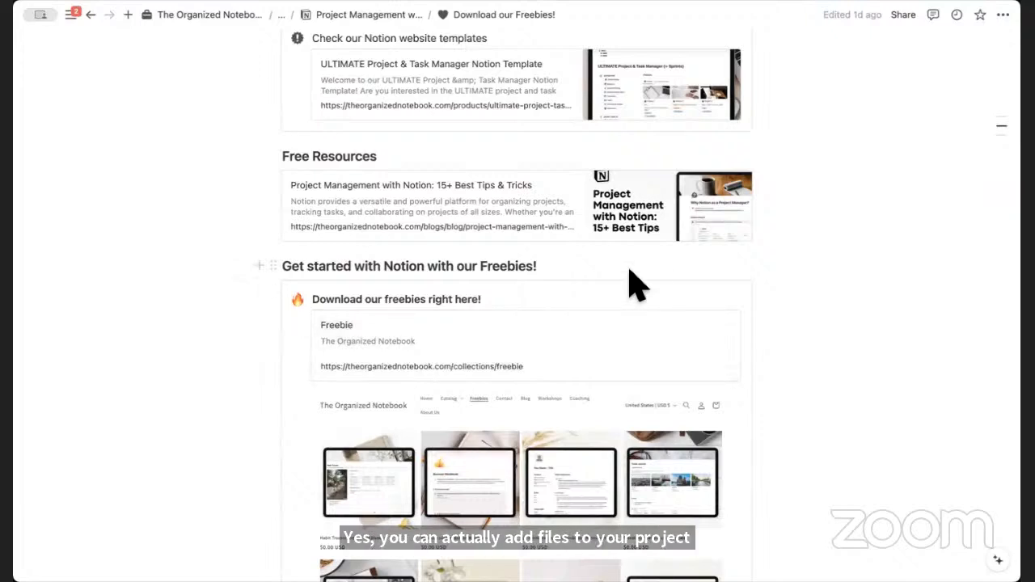
Return to the second Project & Task Manager through the event page and open the not-started New Task to view its properties
scroll(636, 284, "up", 10)
left_click(351, 15)
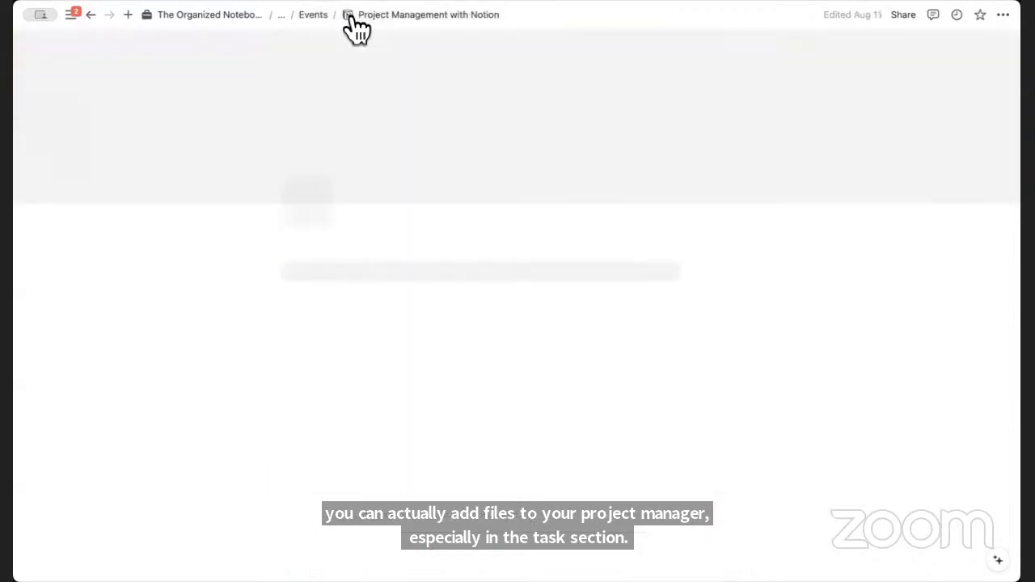
scroll(404, 221, "down", 3)
left_click(356, 356)
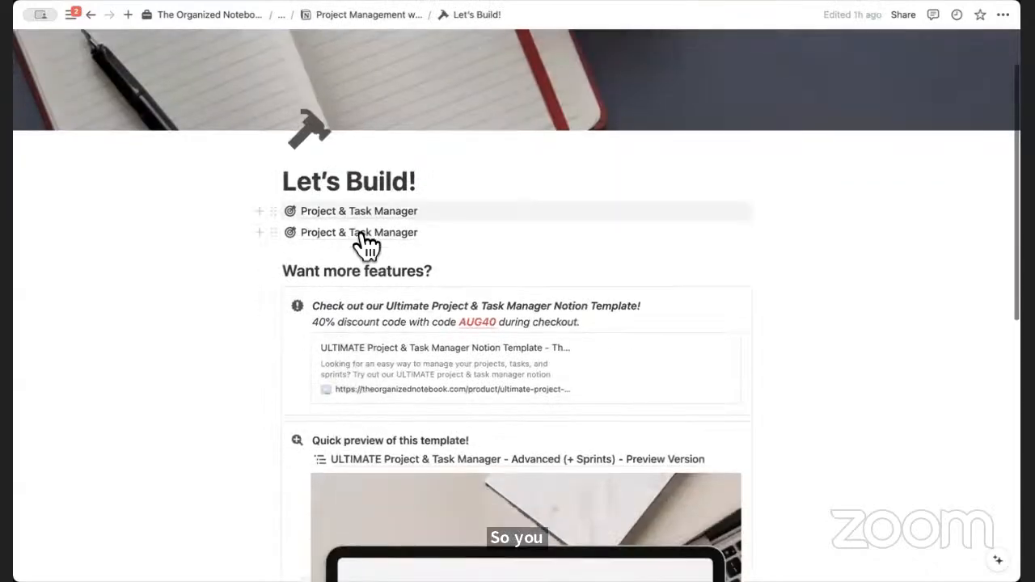
left_click(360, 233)
scroll(384, 285, "down", 1)
left_click(183, 457)
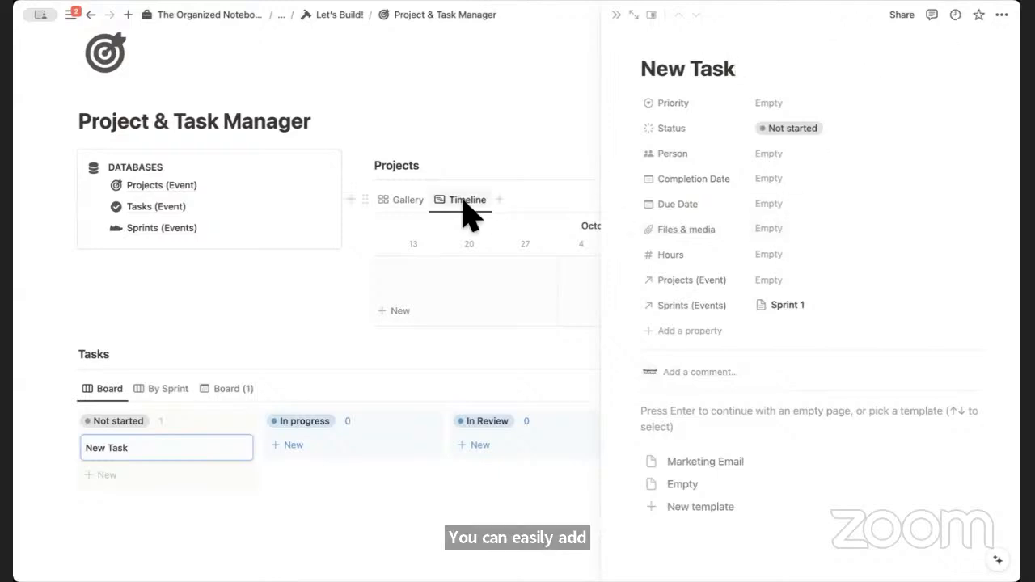
Open Project 2 from the projects' Gallery view, search the new property types for "file", and close it without adding one
left_click(403, 202)
left_click(490, 340)
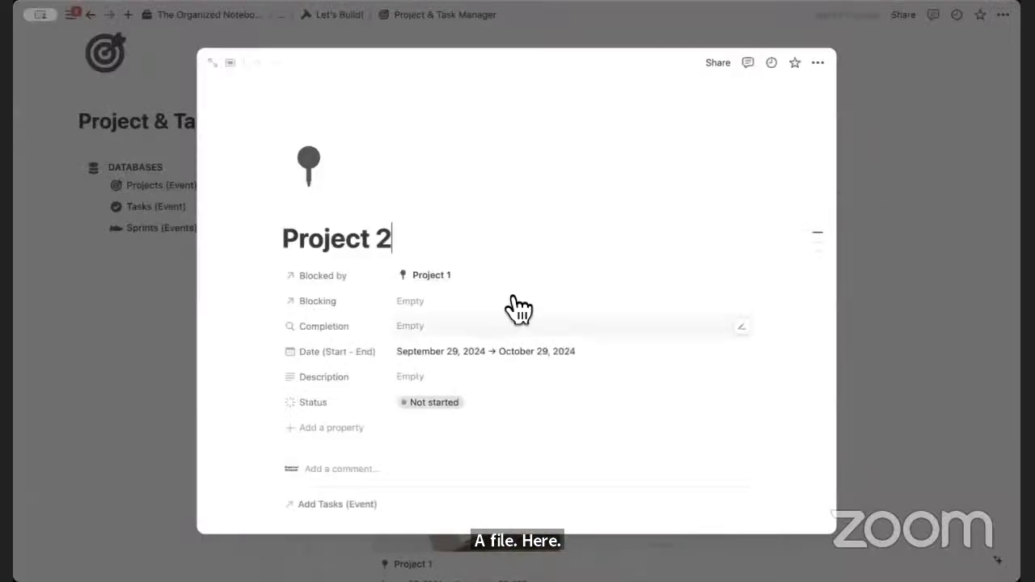
left_click(336, 437)
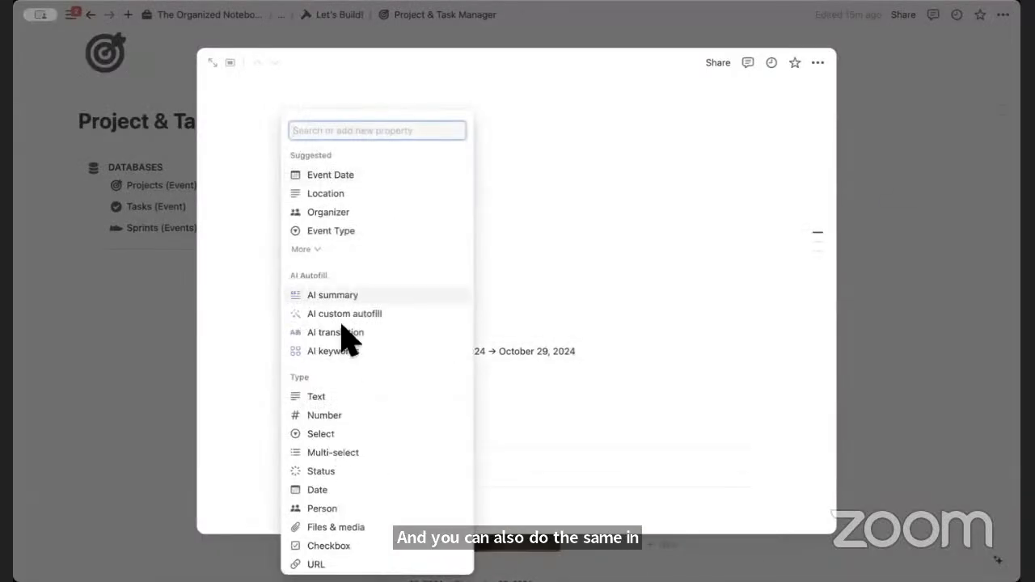
type("file")
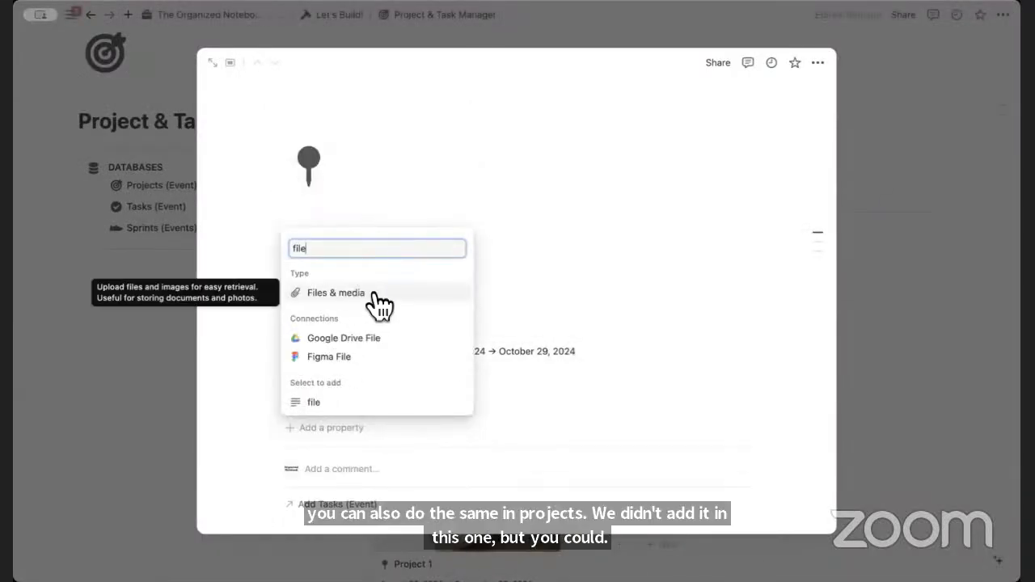
key("Escape")
left_click(348, 44)
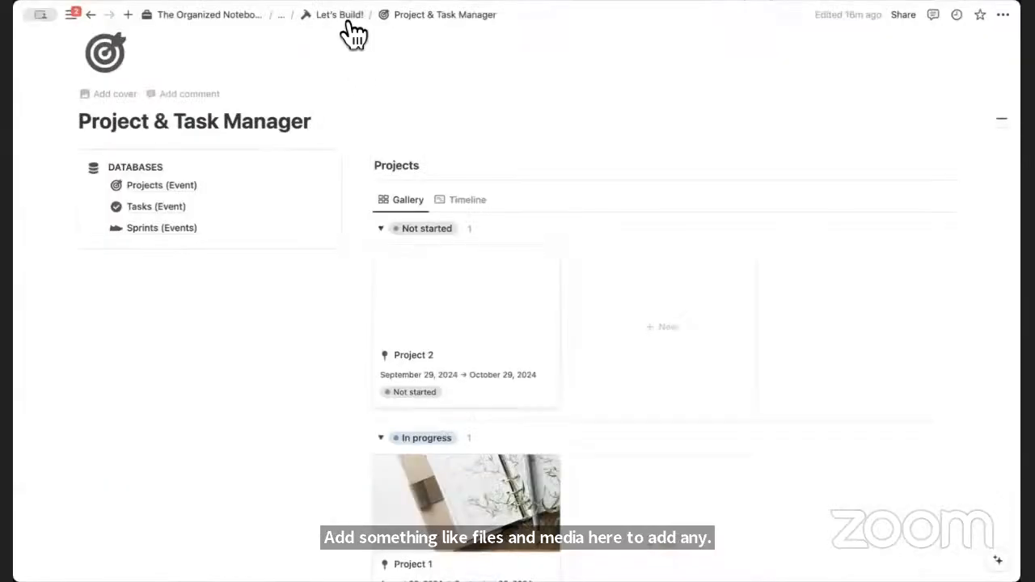
Go back to the Q&A page by way of the Let's Build! page and look over the questions
left_click(343, 17)
scroll(384, 162, "down", 10)
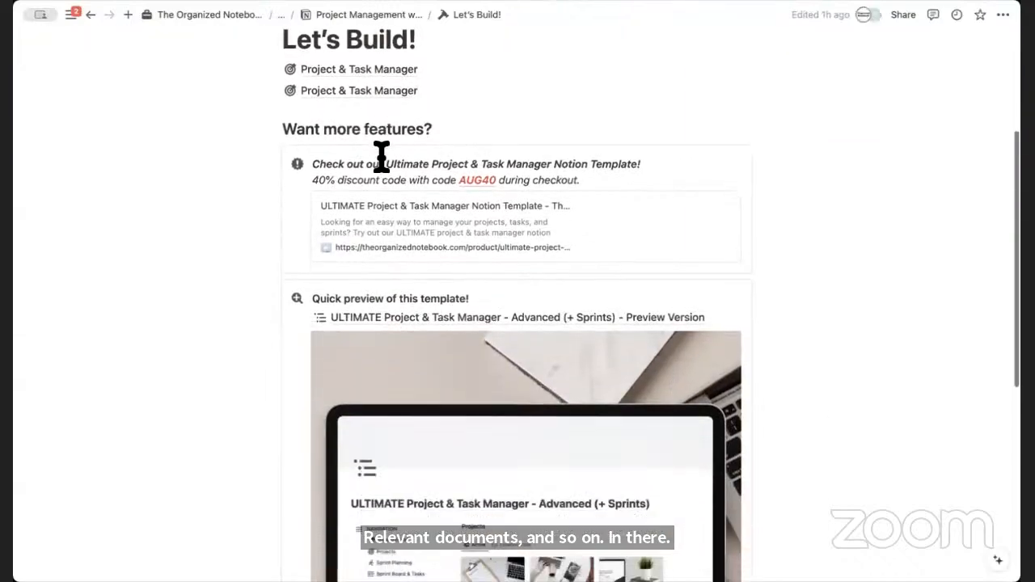
left_click(312, 377)
scroll(343, 427, "down", 5)
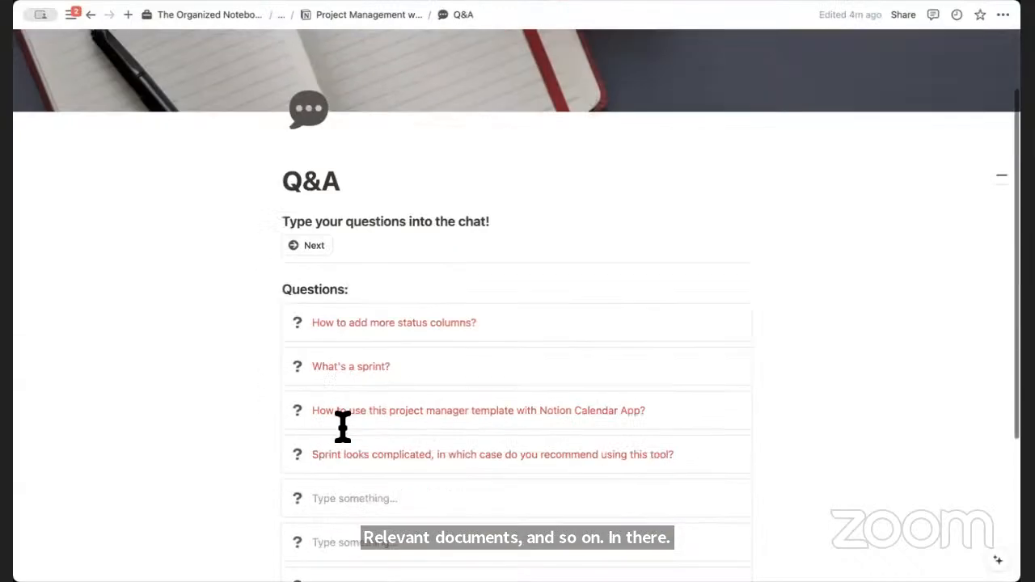
scroll(316, 169, "up", 3)
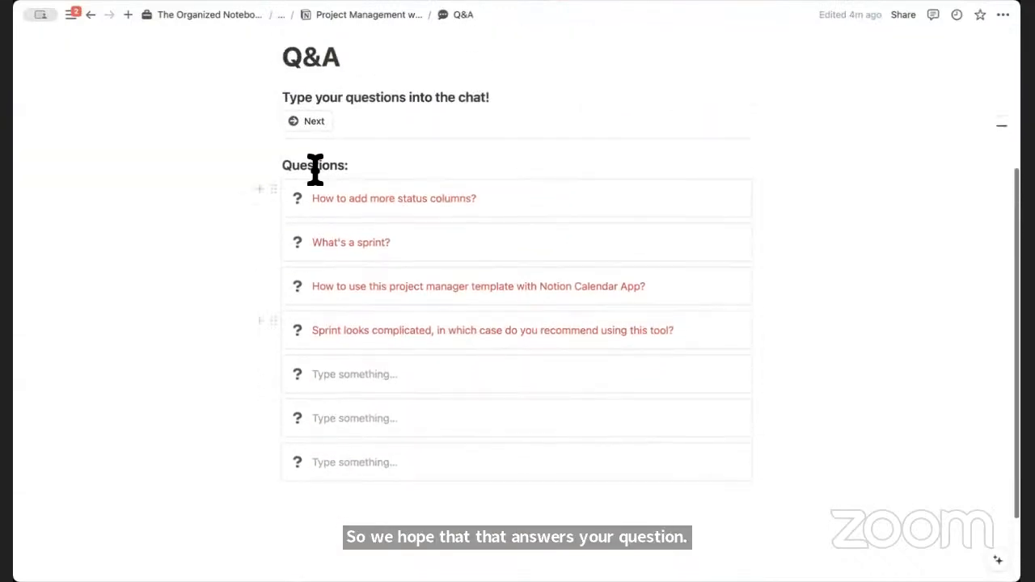
Open the Download our Freebies! page and view the freebie templates, coaching offer and contact details
left_click(312, 123)
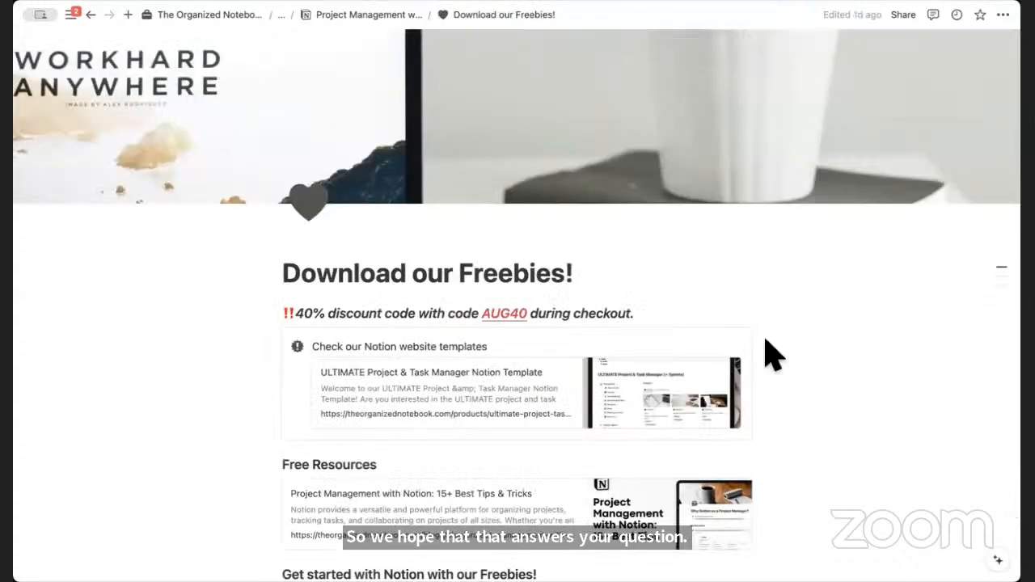
scroll(693, 358, "down", 5)
scroll(701, 365, "down", 1)
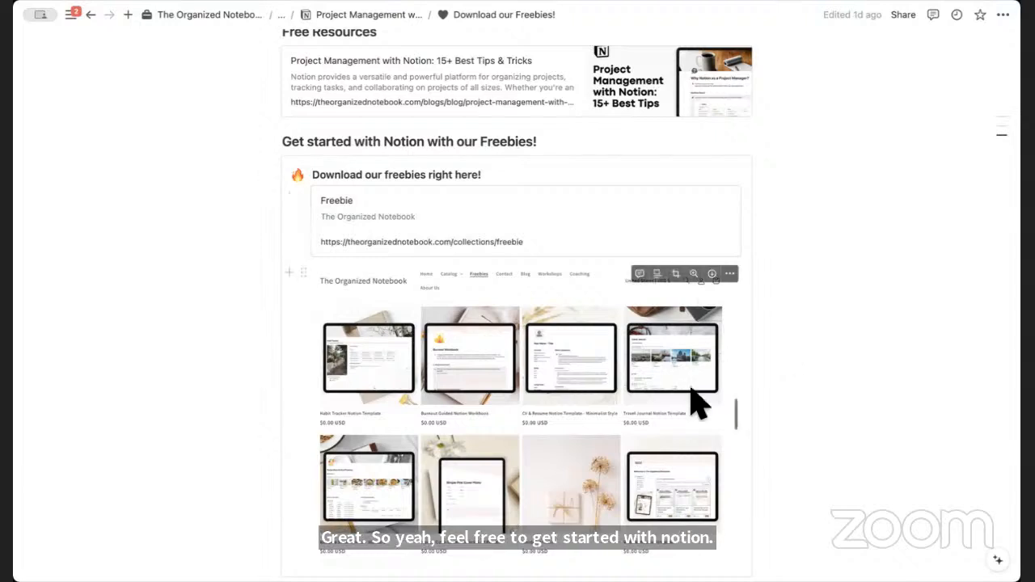
scroll(693, 397, "down", 5)
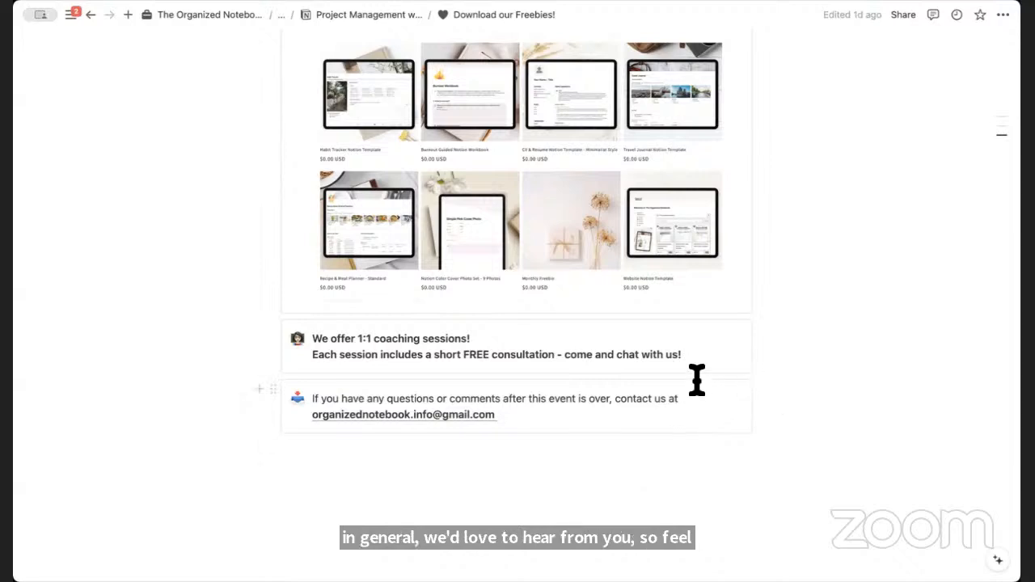
scroll(695, 388, "up", 5)
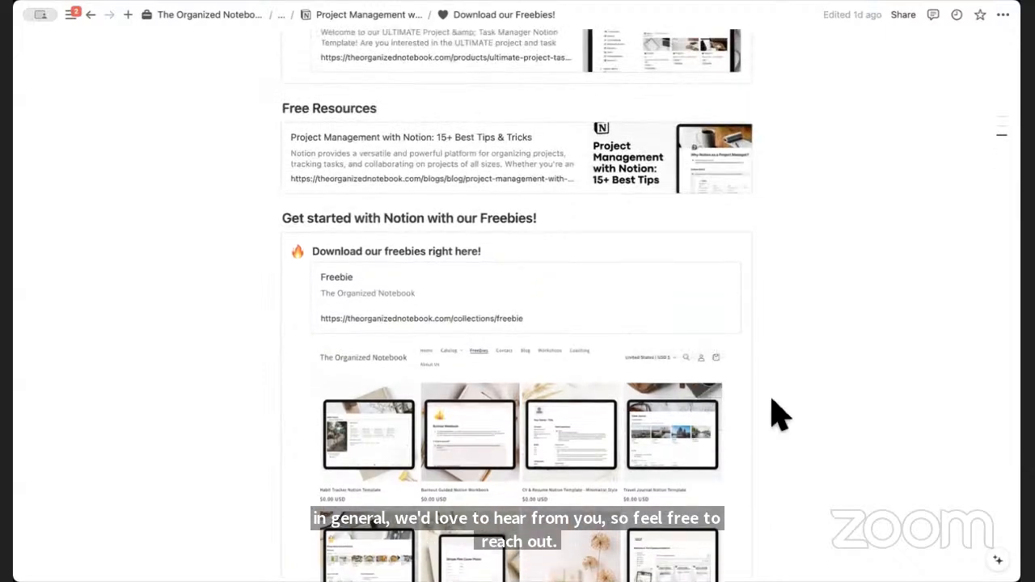
scroll(727, 389, "up", 5)
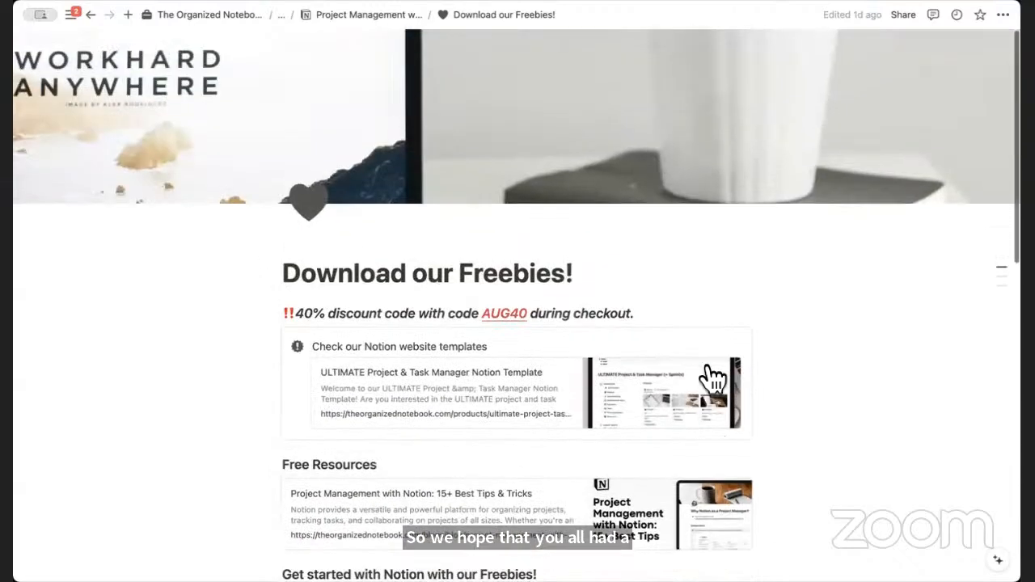